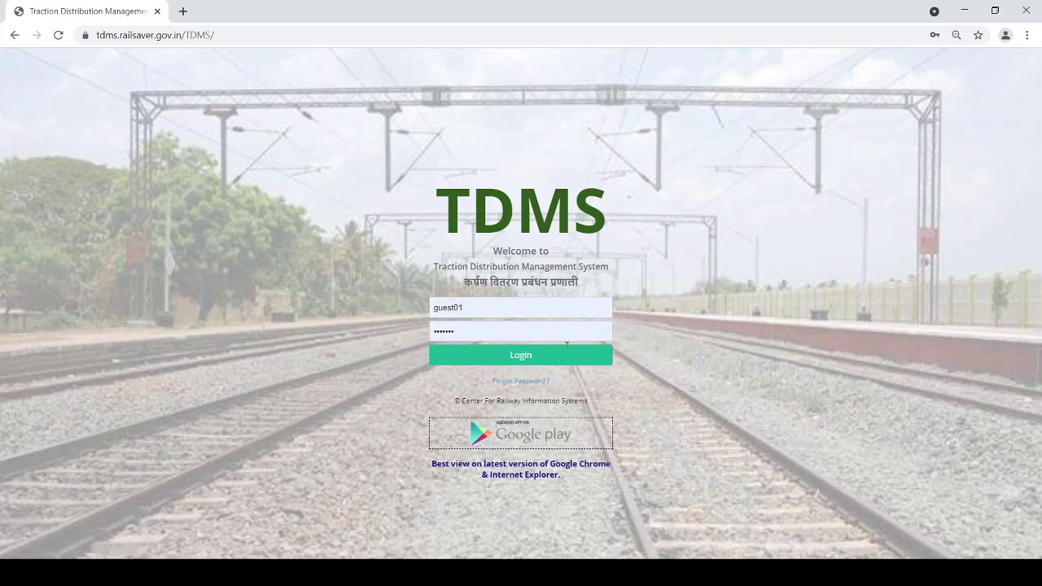
Step: Log in with the prefilled guest credentials and open the Power Block Module
{"action": "left_click", "coordinate": [517, 357]}
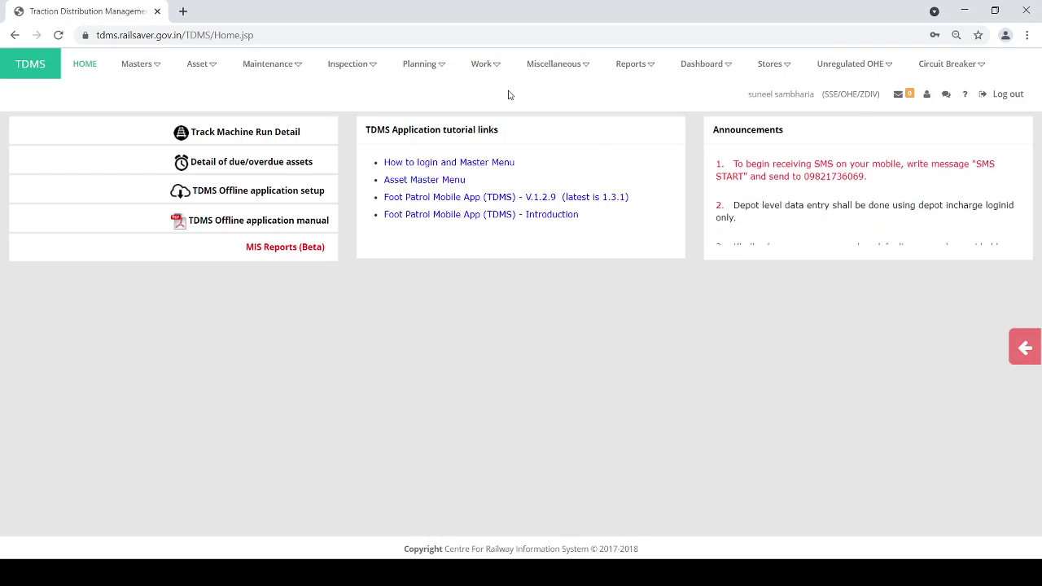
{"action": "left_click", "coordinate": [489, 65]}
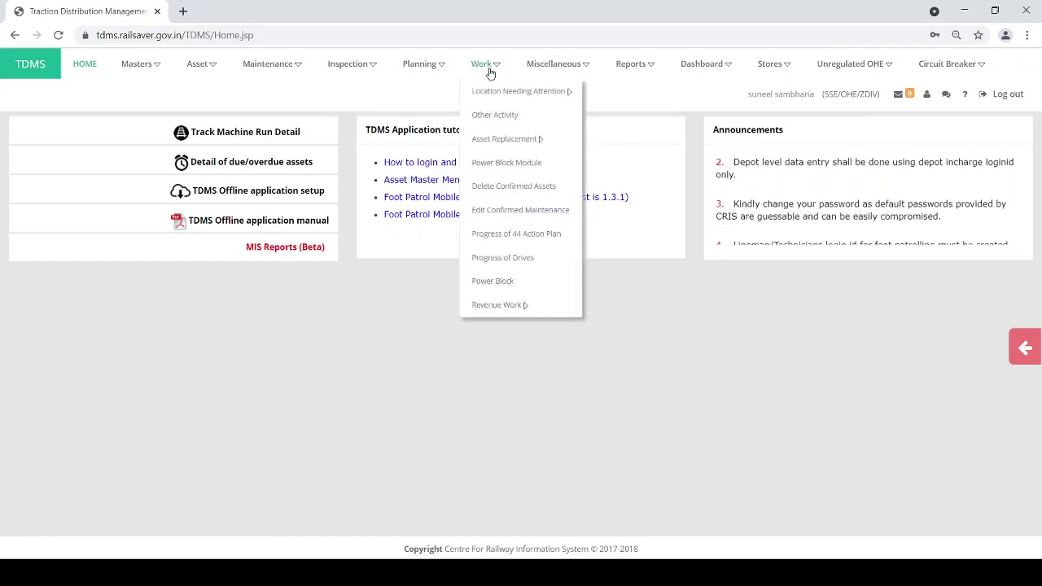
{"action": "left_click", "coordinate": [501, 166]}
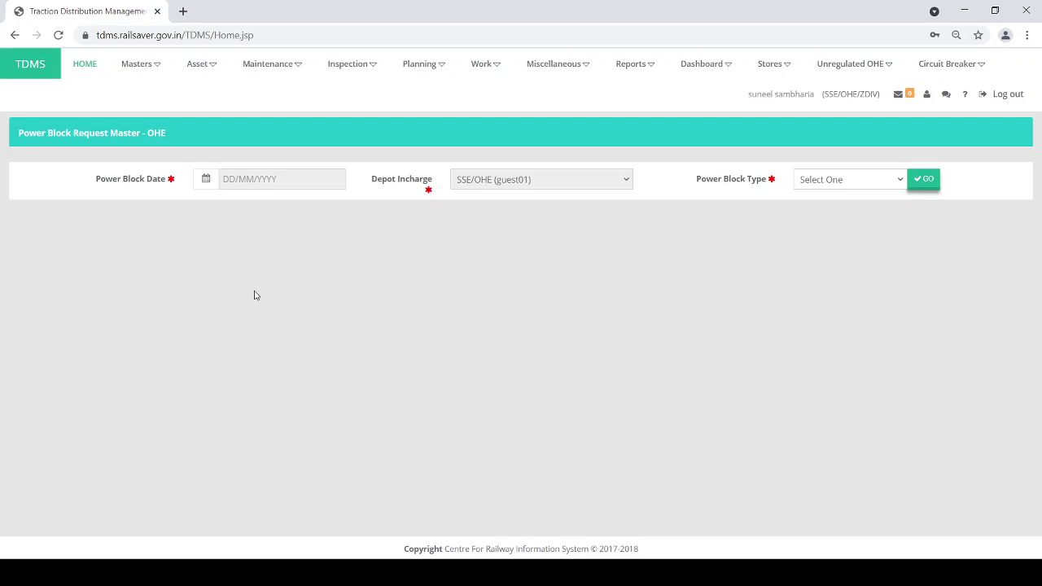
Step: Load the power block requests dated 01/04/2021 with power block type Normal
{"action": "left_click", "coordinate": [268, 181]}
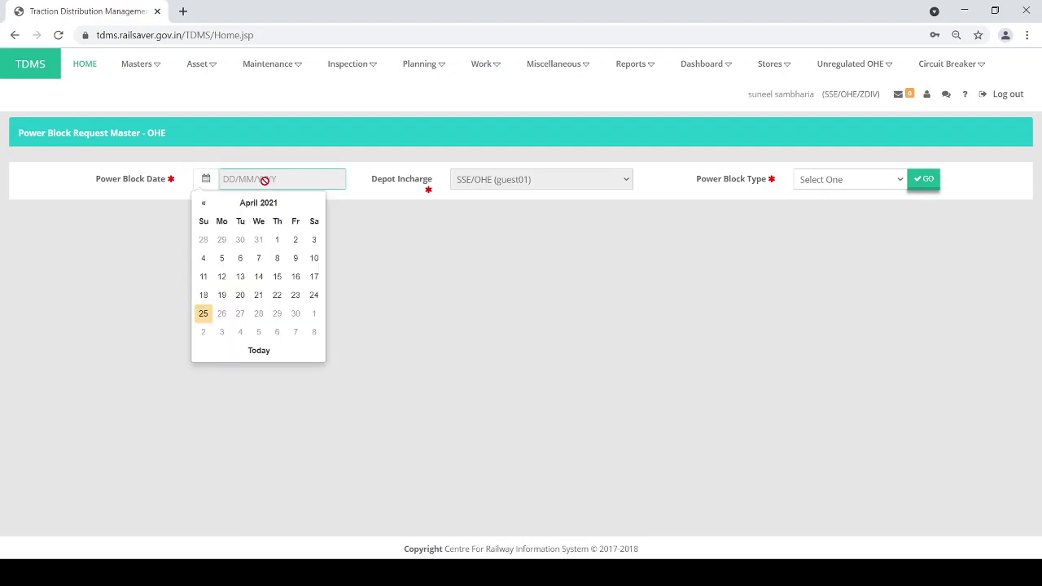
{"action": "left_click", "coordinate": [279, 240]}
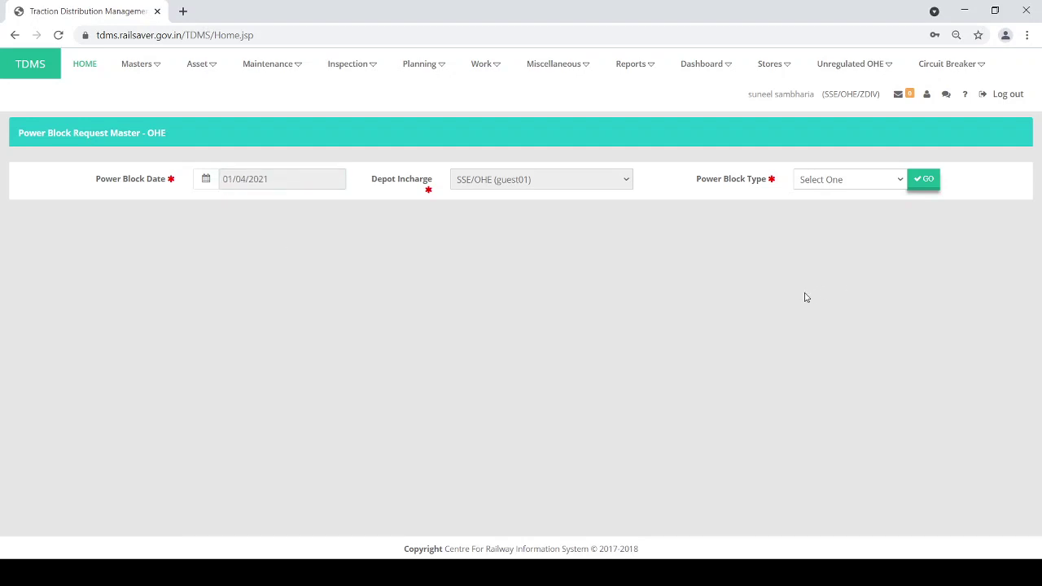
{"action": "left_click", "coordinate": [849, 181]}
{"action": "left_click", "coordinate": [845, 211]}
{"action": "left_click", "coordinate": [935, 185]}
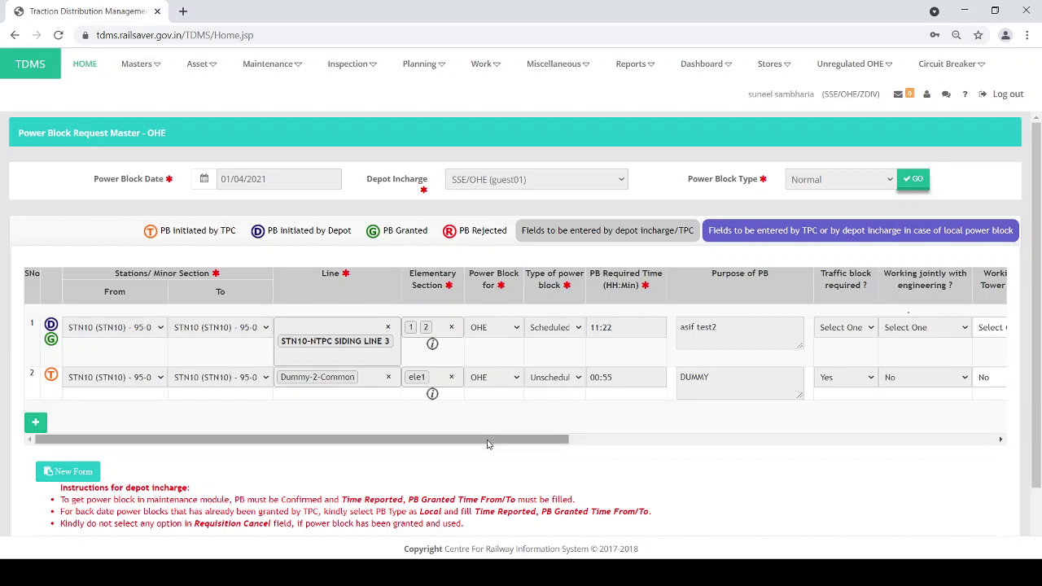
Step: Add a new request row from station STN10 to STN12 on line Dummy-2-Common
{"action": "left_click_drag", "start_coordinate": [487, 444], "coordinate": [165, 440]}
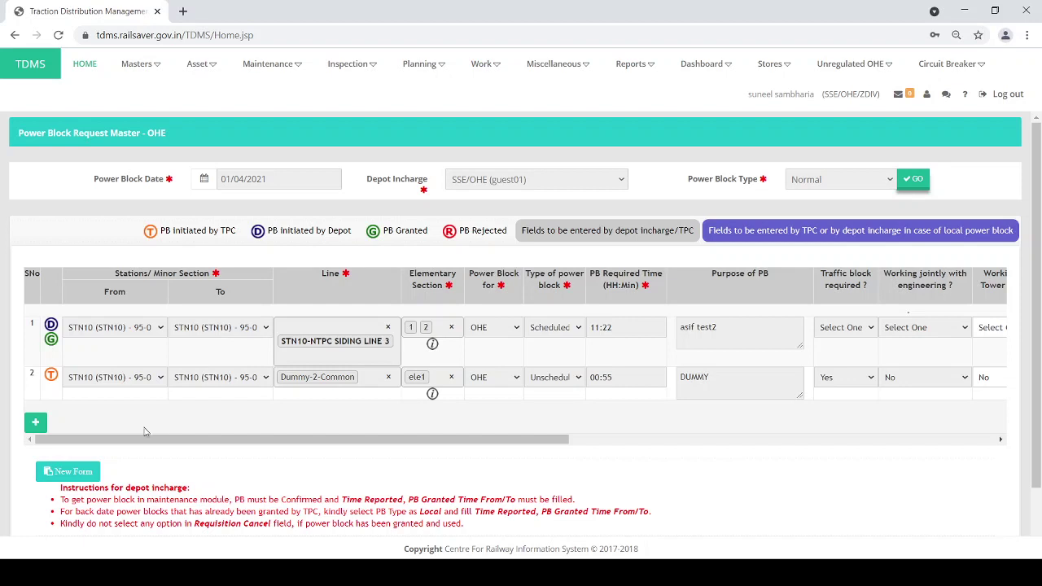
{"action": "left_click", "coordinate": [35, 422]}
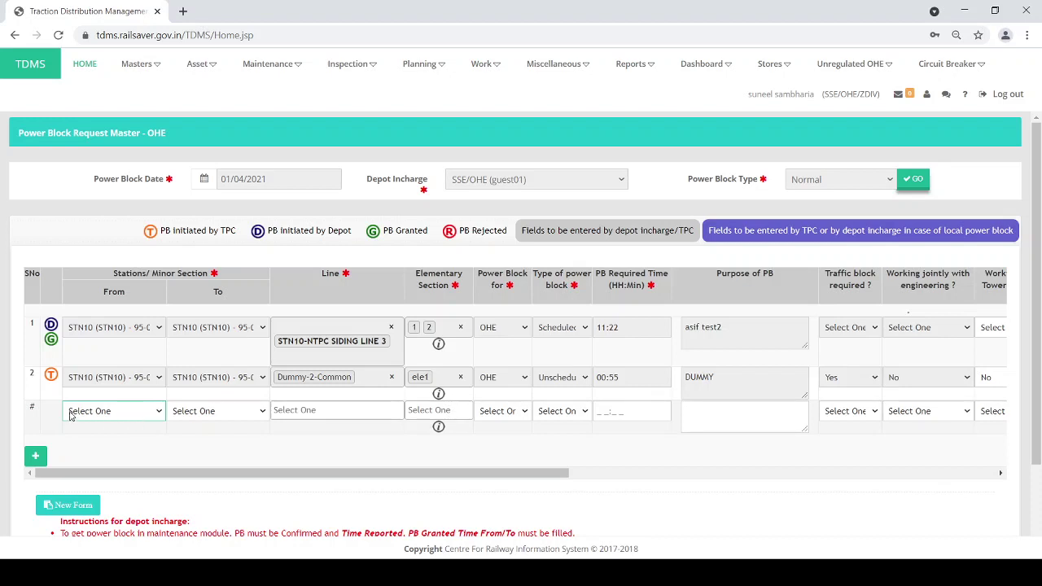
{"action": "left_click", "coordinate": [168, 330]}
{"action": "left_click", "coordinate": [218, 412]}
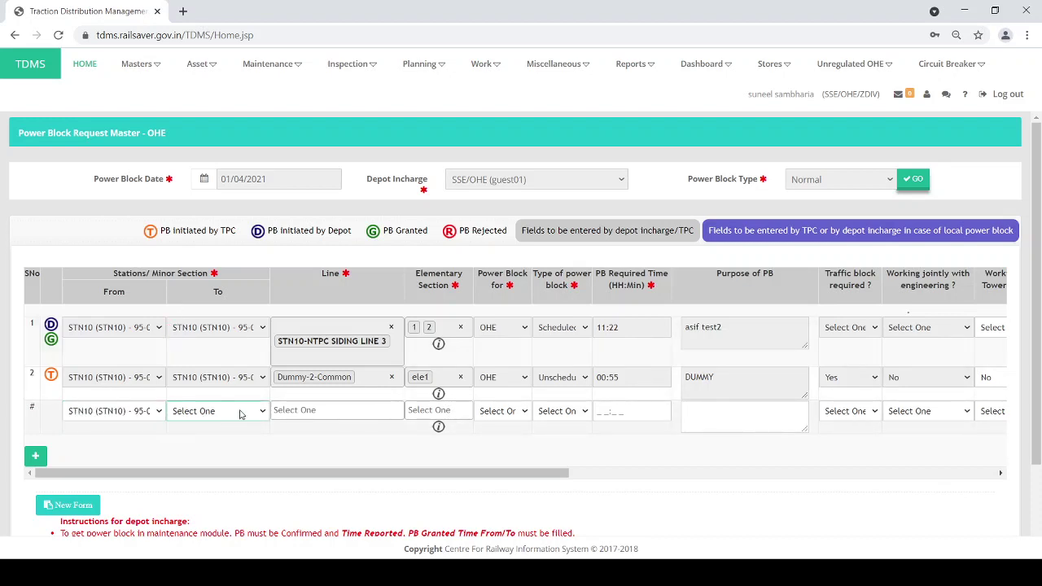
{"action": "left_click", "coordinate": [344, 409]}
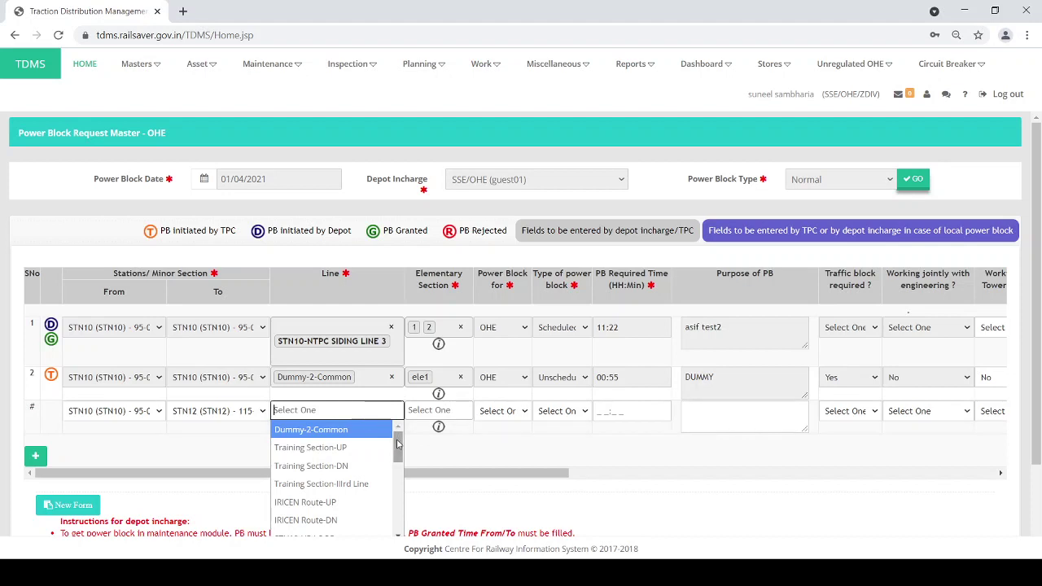
{"action": "mouse_move", "coordinate": [398, 446]}
{"action": "left_mouse_down"}
{"action": "mouse_move", "coordinate": [400, 508]}
{"action": "mouse_move", "coordinate": [399, 432]}
{"action": "left_mouse_up"}
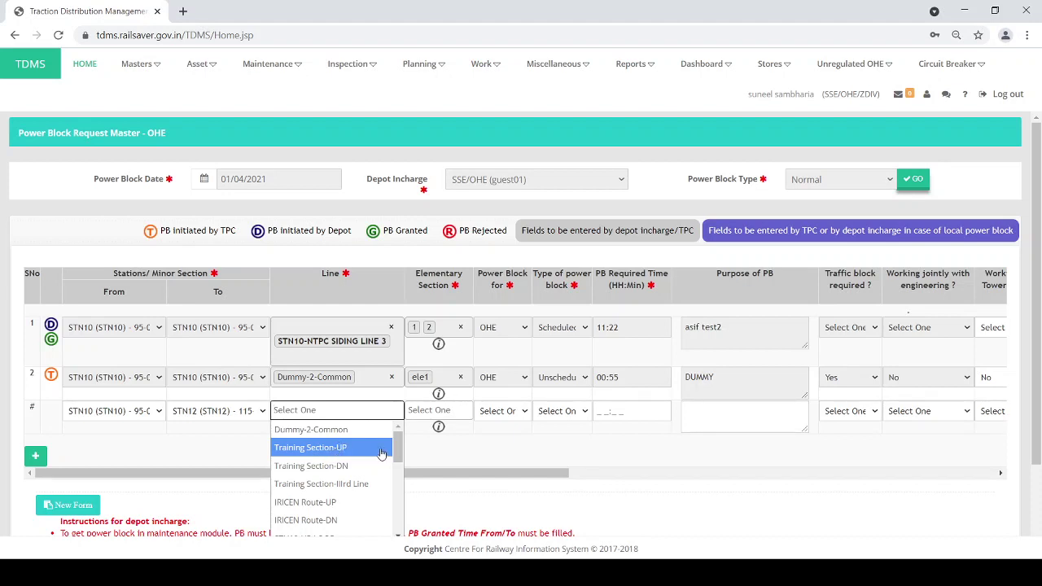
{"action": "left_click", "coordinate": [344, 431]}
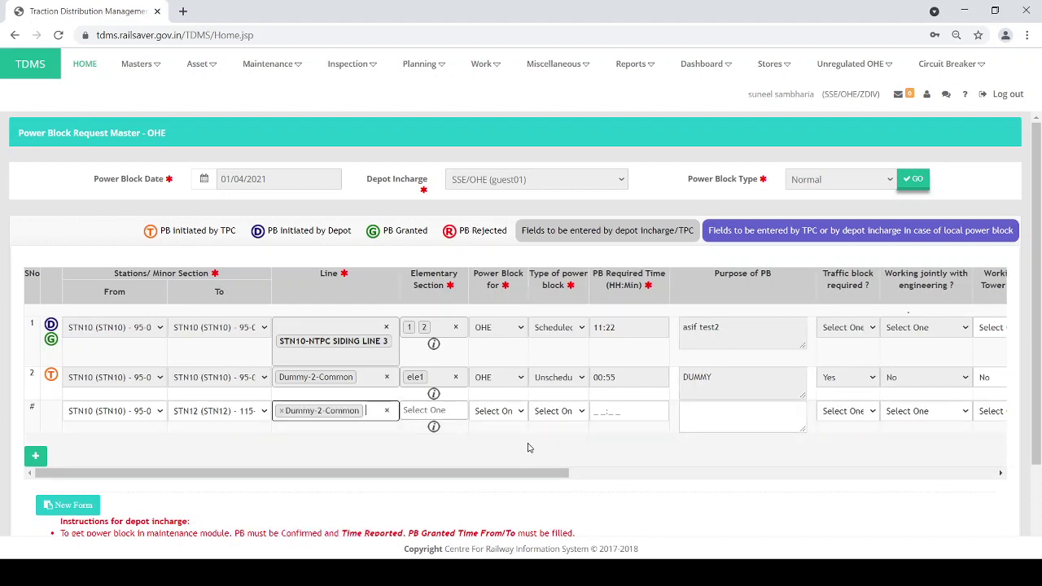
Step: Set the new row's elementary section to ele2, Power Block for to OHE and the type of power block to Scheduled
{"action": "left_click", "coordinate": [438, 410]}
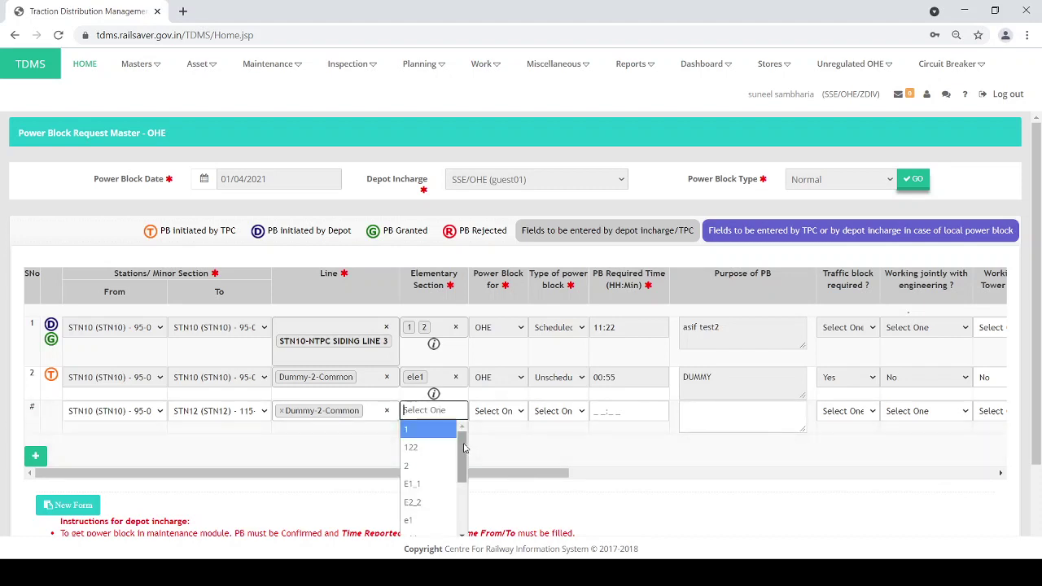
{"action": "left_click_drag", "start_coordinate": [462, 446], "coordinate": [466, 511]}
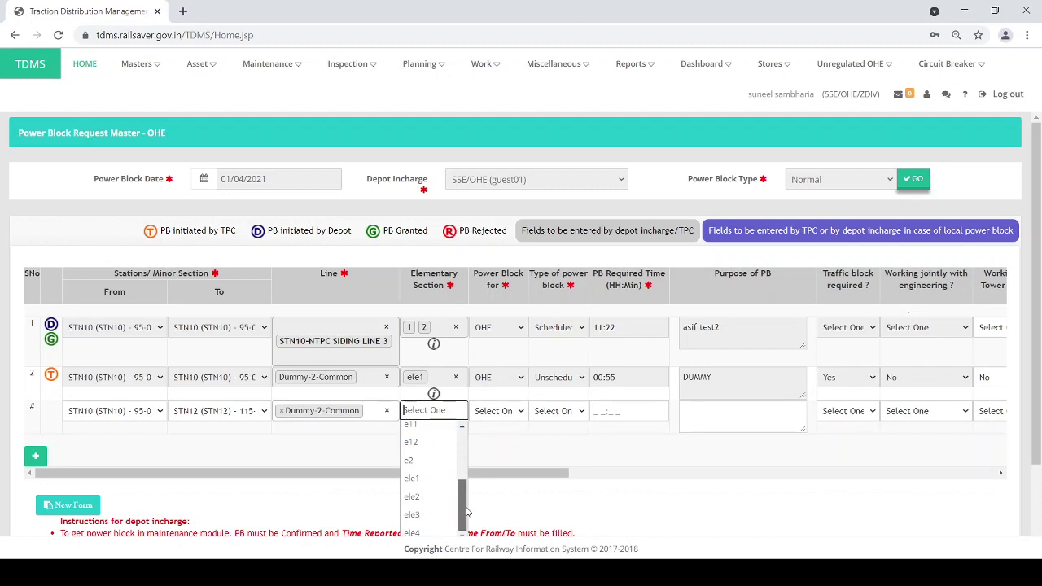
{"action": "left_click", "coordinate": [420, 497]}
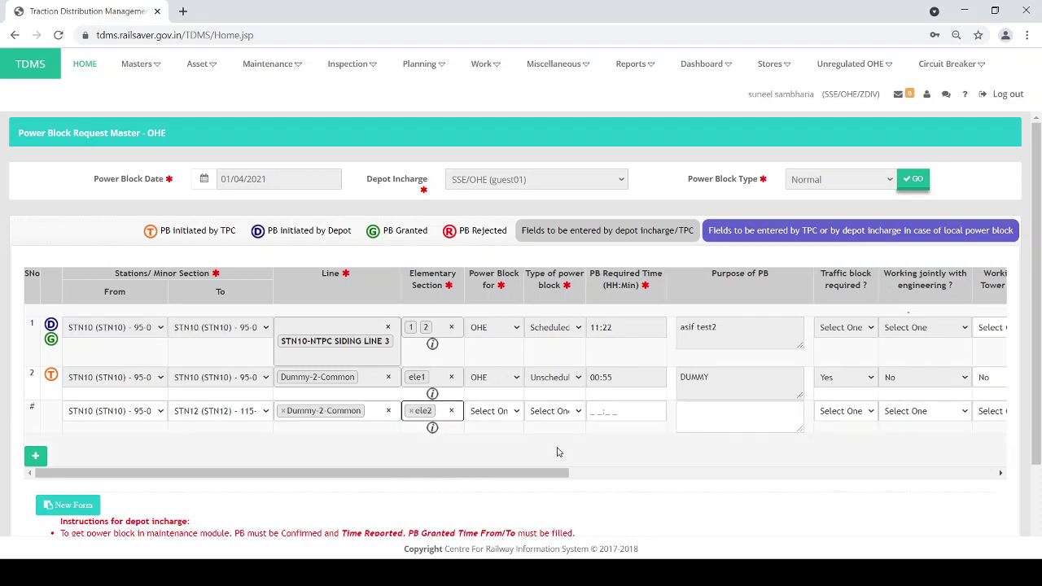
{"action": "left_click", "coordinate": [506, 415]}
{"action": "left_click", "coordinate": [508, 440]}
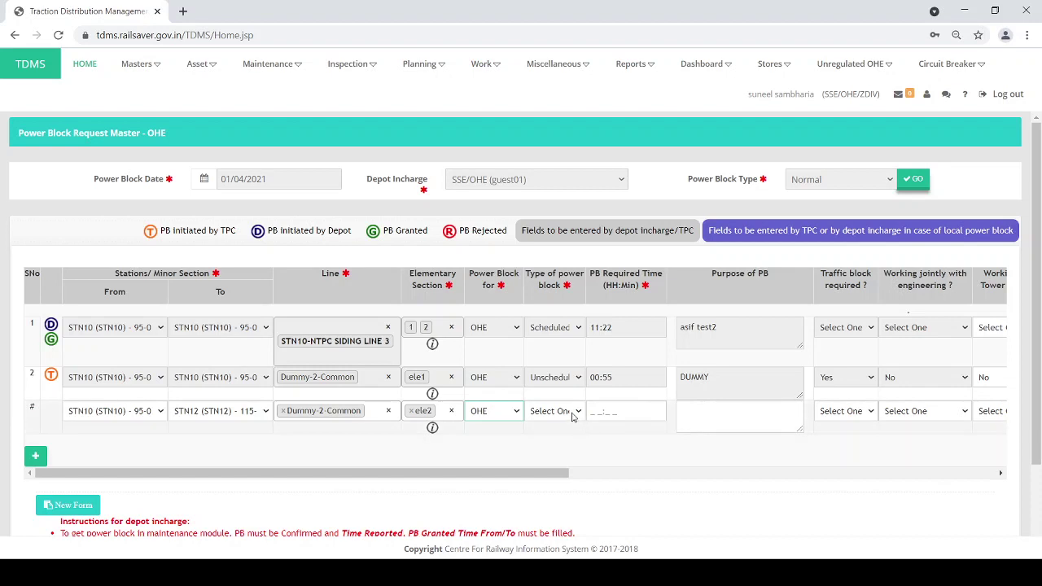
{"action": "key", "text": "Tab"}
{"action": "left_click", "coordinate": [569, 442]}
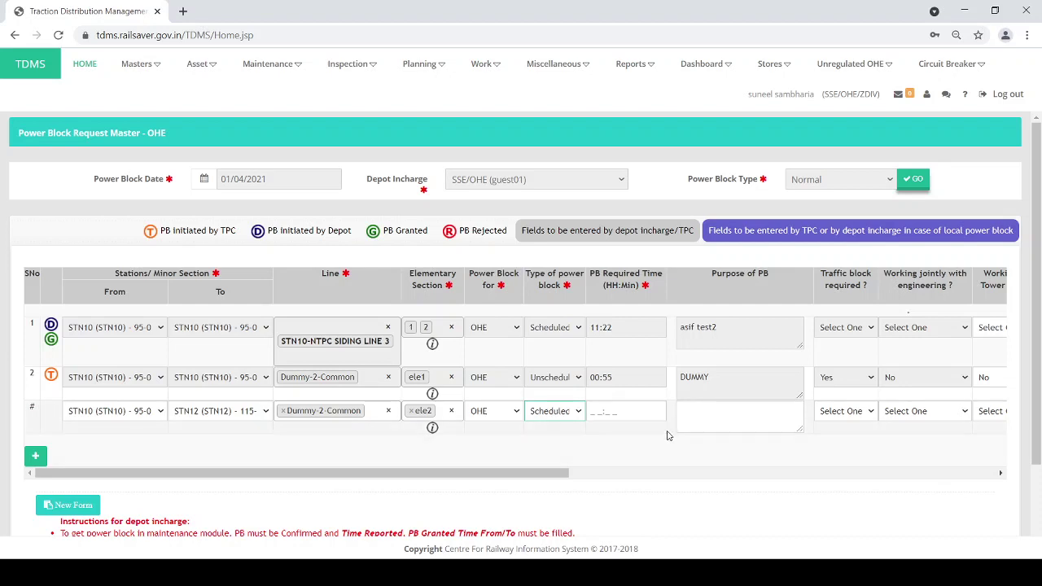
Step: Enter a required power block time of 02:30 and the purpose "DUMMY TWO" in the new row
{"action": "left_click", "coordinate": [589, 410]}
{"action": "type", "text": "02"}
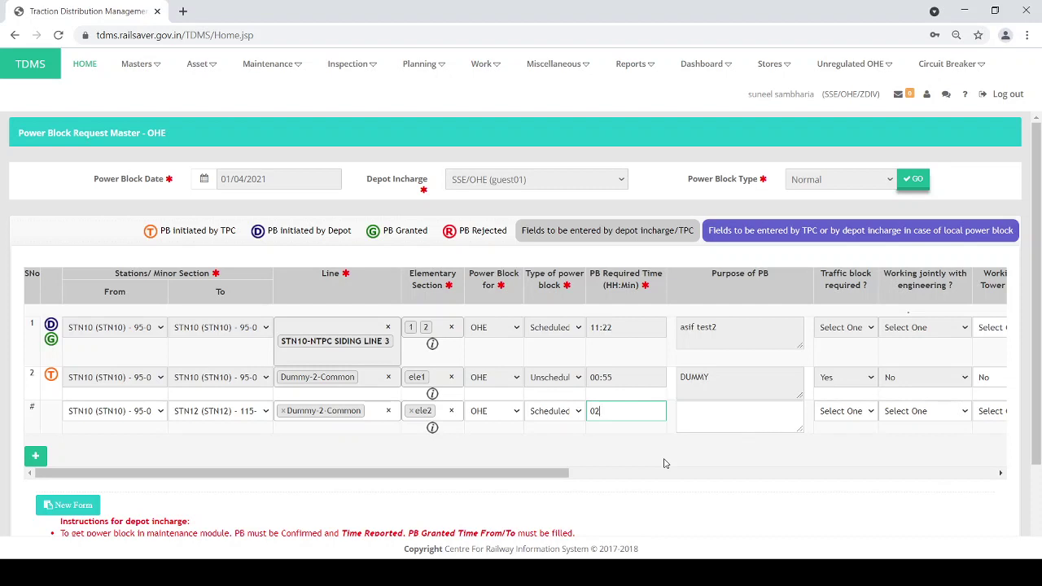
{"action": "type", "text": ":30"}
{"action": "key", "text": "Tab"}
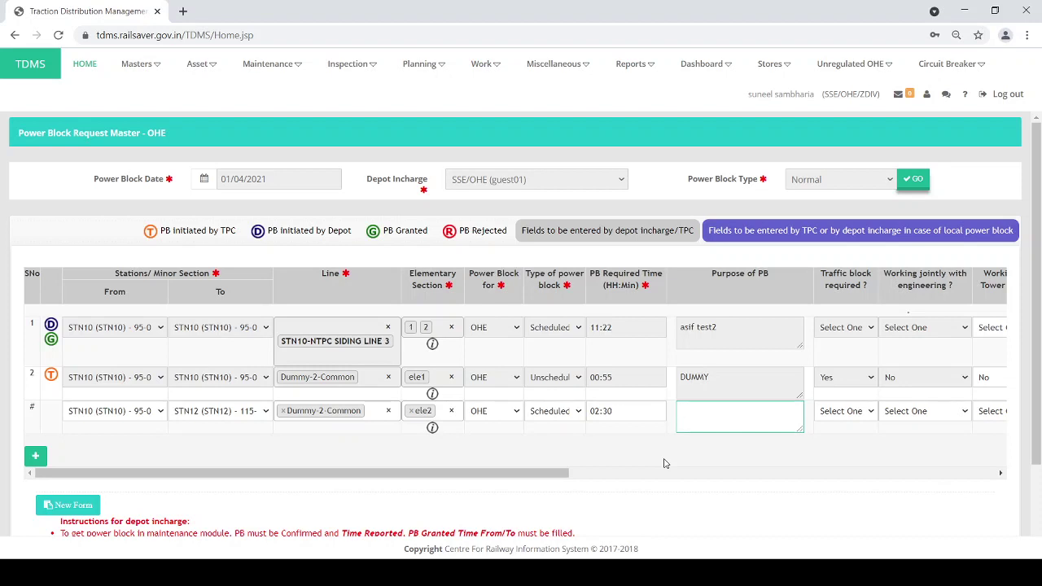
{"action": "type", "text": "DUMMY"}
{"action": "type", "text": "TWO"}
Step: Set traffic block required, working jointly with engineering and working with tower wagon to Yes for the new row
{"action": "left_click_drag", "start_coordinate": [484, 473], "coordinate": [773, 486]}
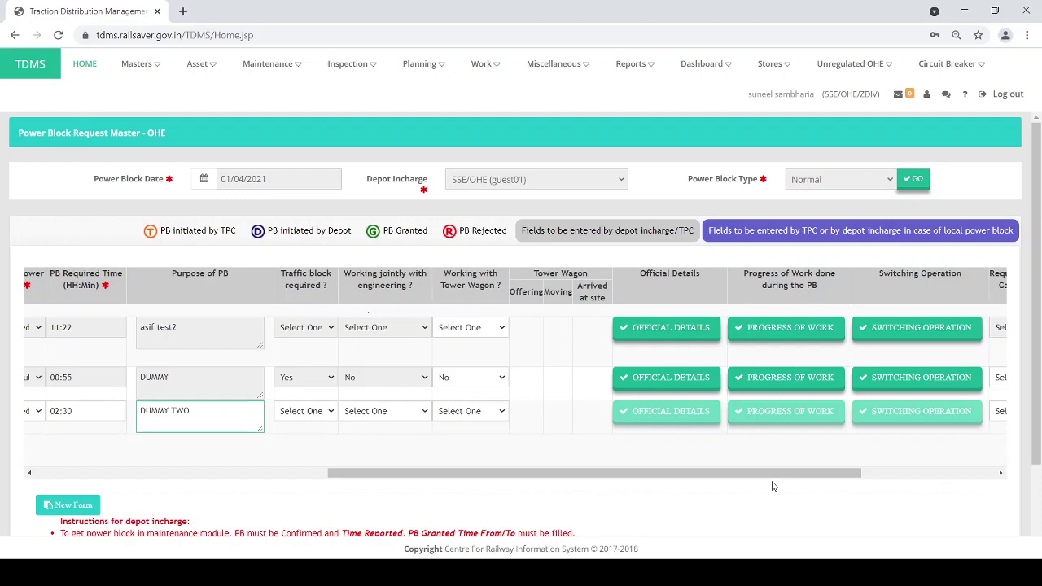
{"action": "left_click", "coordinate": [303, 412]}
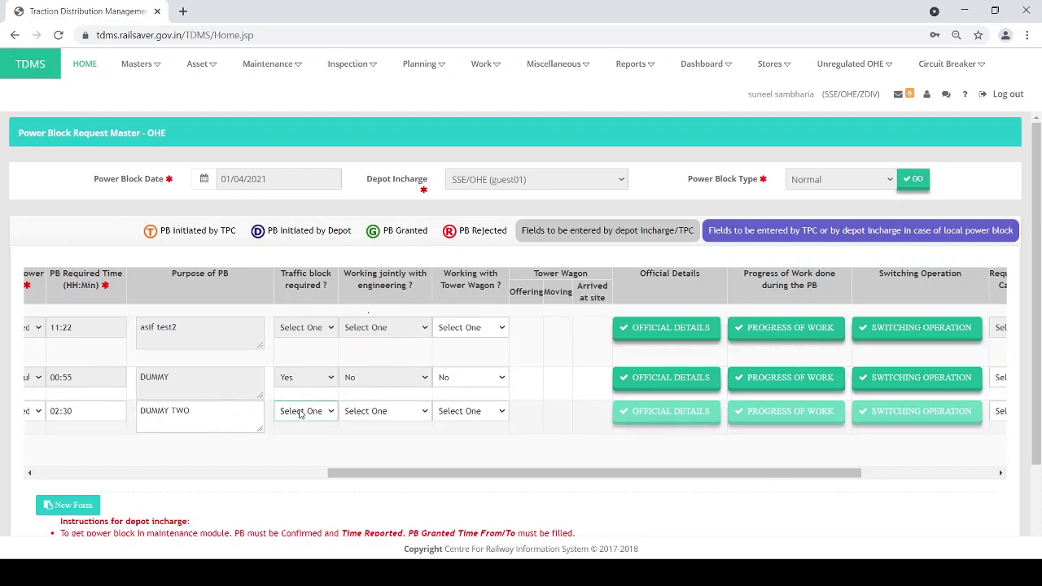
{"action": "left_click", "coordinate": [301, 442]}
{"action": "left_click", "coordinate": [378, 415]}
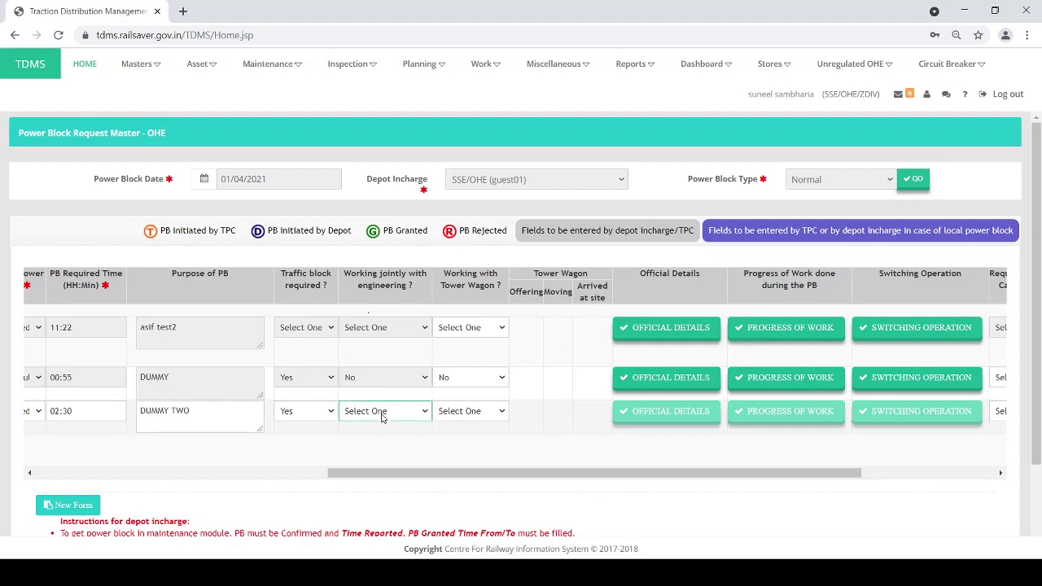
{"action": "left_click", "coordinate": [387, 444]}
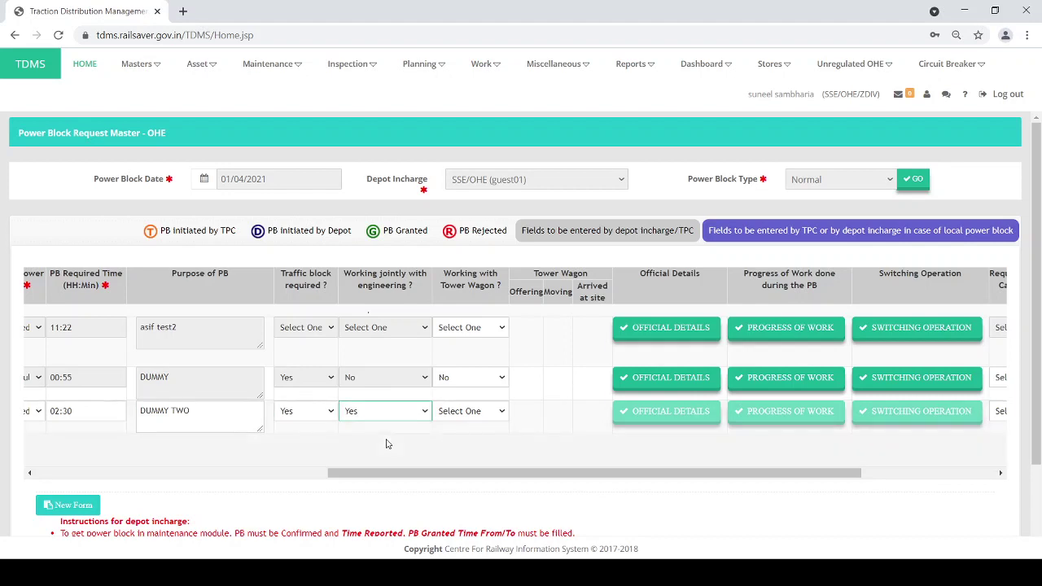
{"action": "left_click", "coordinate": [489, 420]}
{"action": "left_click", "coordinate": [478, 443]}
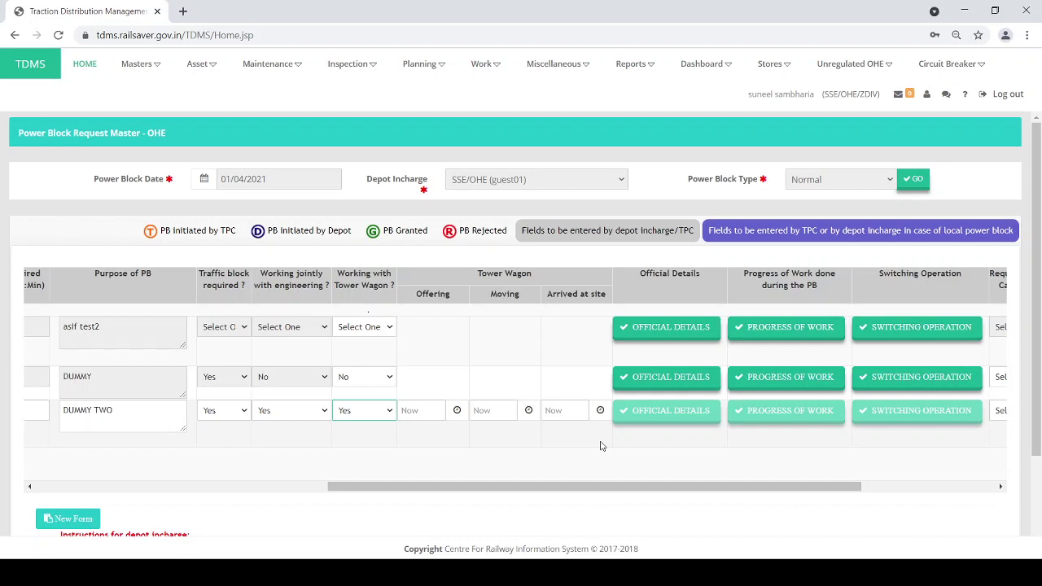
Step: Save the new power block request row and reload the page
{"action": "left_click_drag", "start_coordinate": [608, 487], "coordinate": [915, 494]}
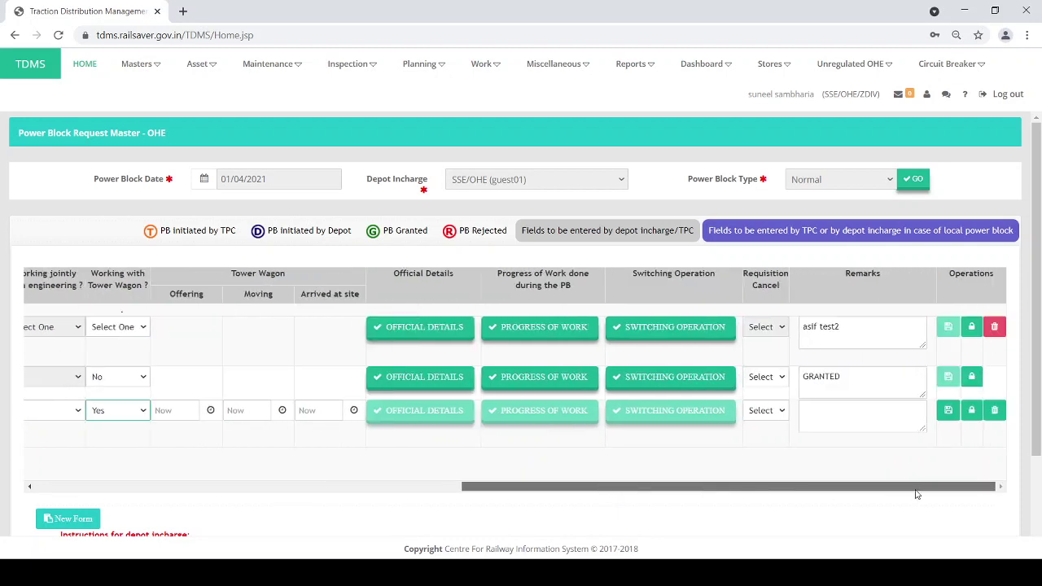
{"action": "left_click", "coordinate": [773, 414]}
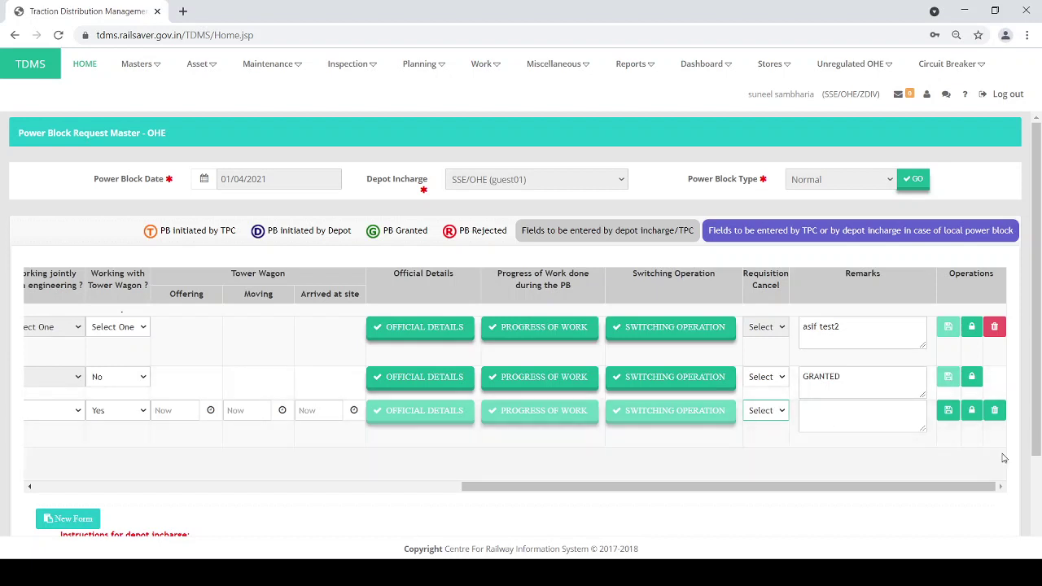
{"action": "left_click", "coordinate": [948, 410]}
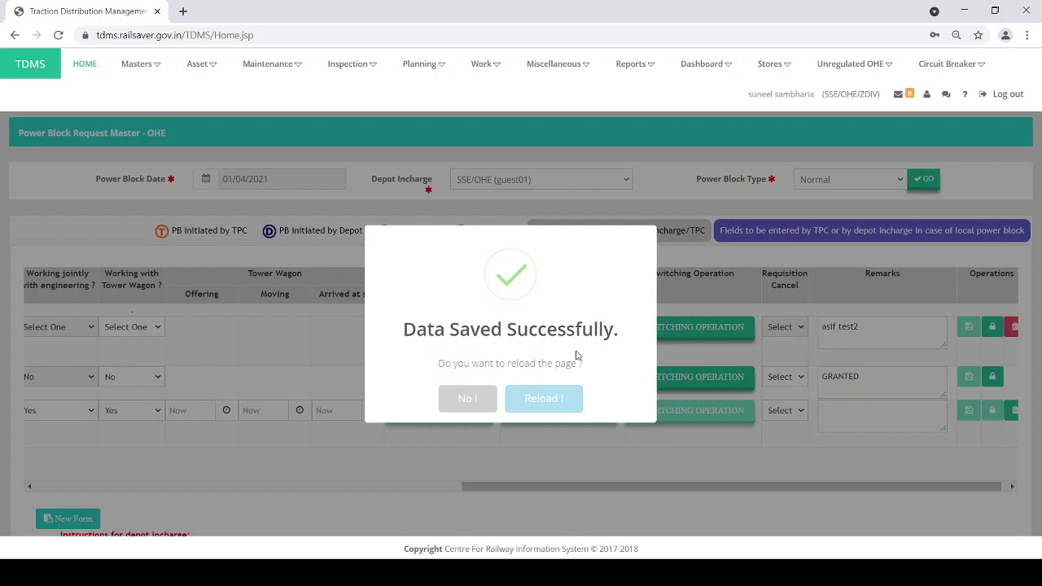
{"action": "left_click", "coordinate": [553, 404]}
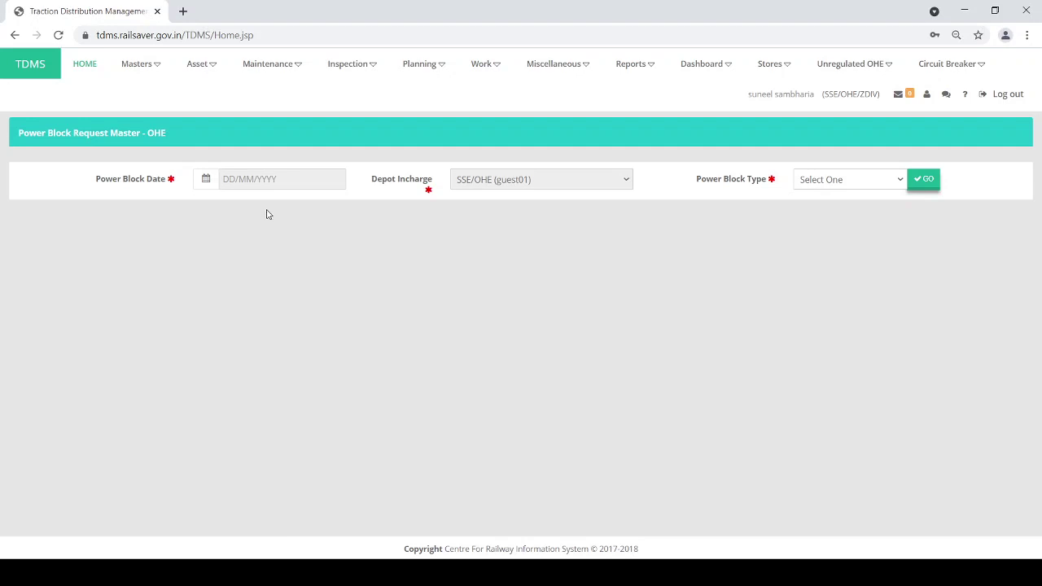
Step: Reopen the Normal power block requests for 01/04/2021 and review the saved DUMMY TWO request across all its columns
{"action": "left_click", "coordinate": [260, 179]}
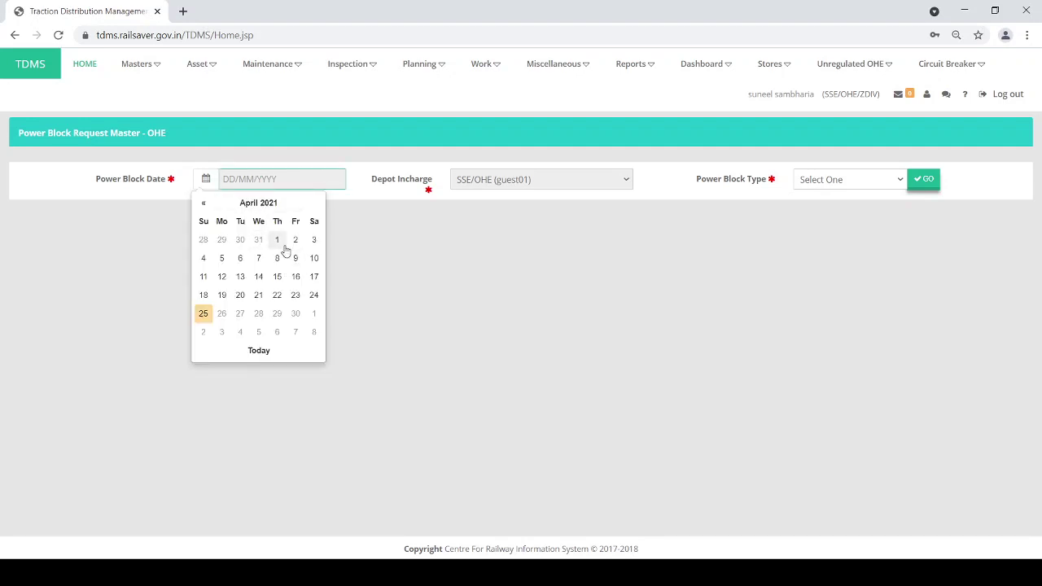
{"action": "left_click", "coordinate": [277, 239]}
{"action": "left_click", "coordinate": [855, 180]}
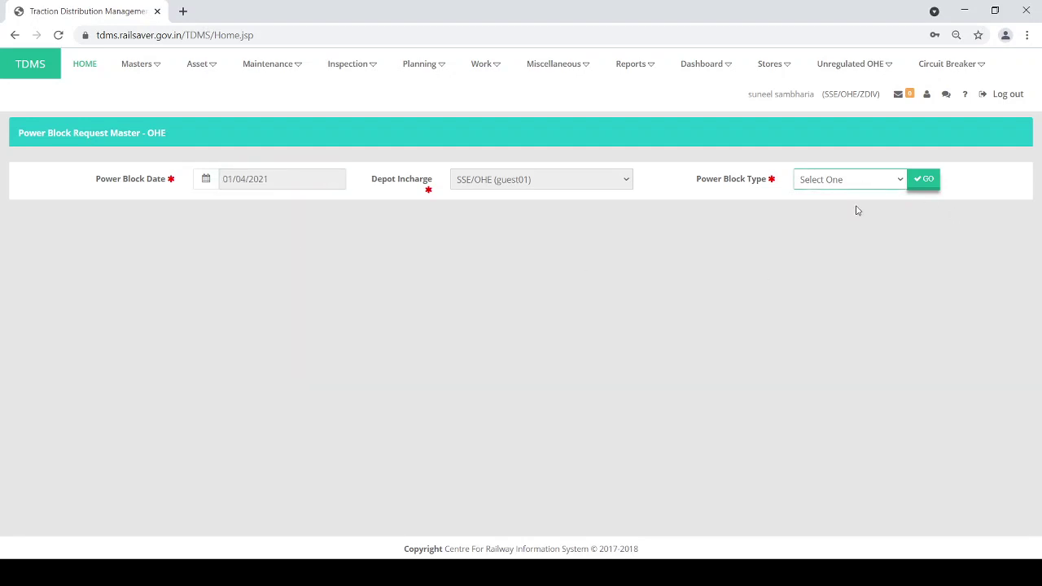
{"action": "left_click", "coordinate": [856, 209]}
{"action": "left_click", "coordinate": [931, 192]}
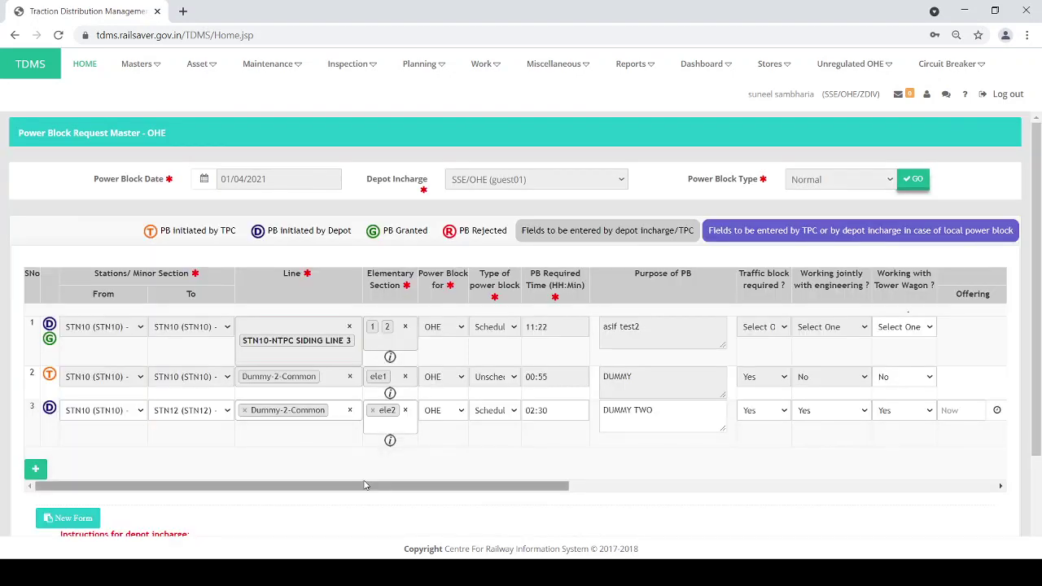
{"action": "left_click_drag", "start_coordinate": [365, 486], "coordinate": [263, 494]}
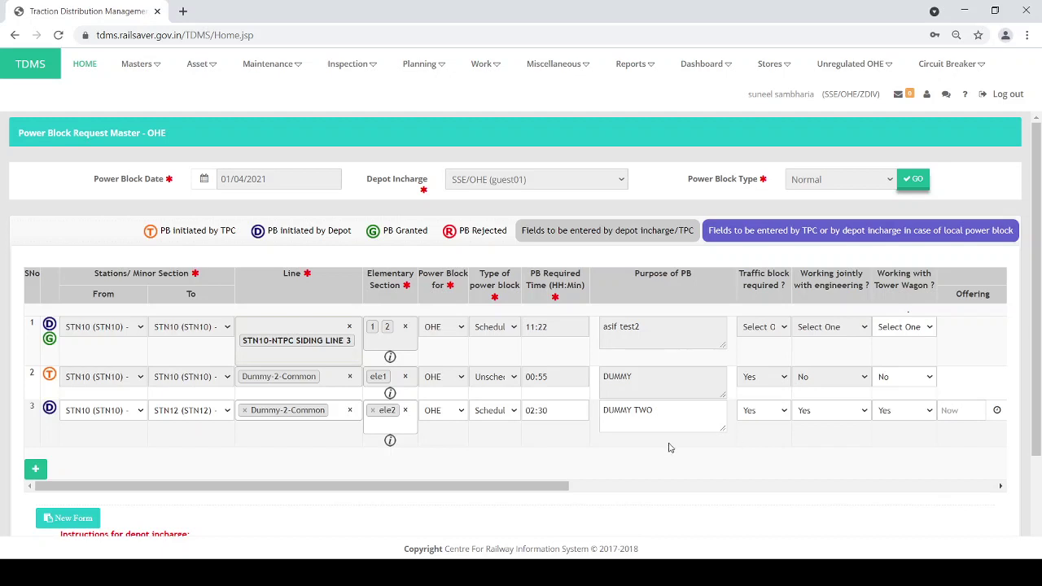
{"action": "left_click_drag", "start_coordinate": [502, 492], "coordinate": [965, 494]}
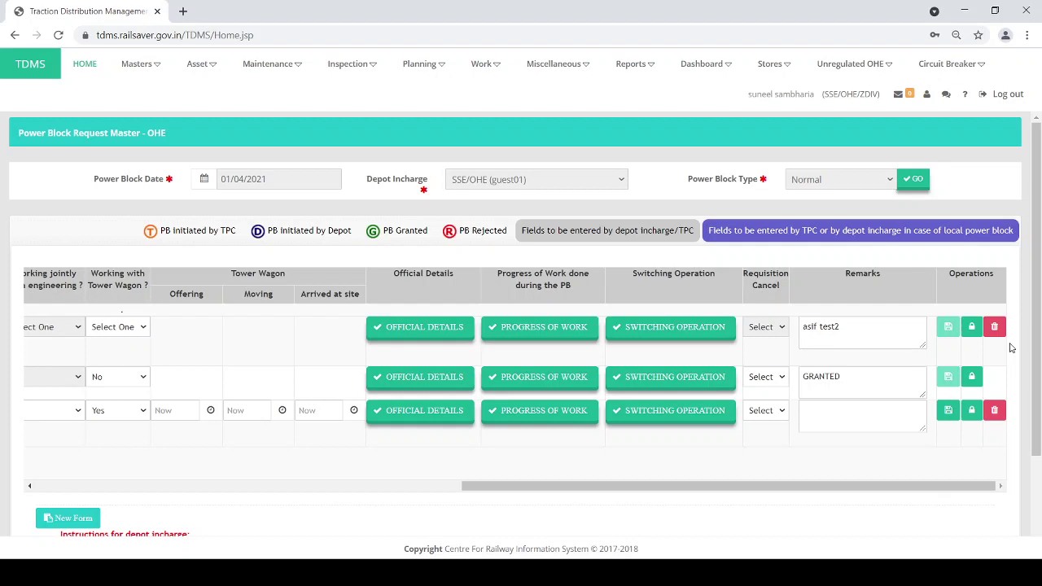
{"action": "left_click_drag", "start_coordinate": [768, 487], "coordinate": [278, 491]}
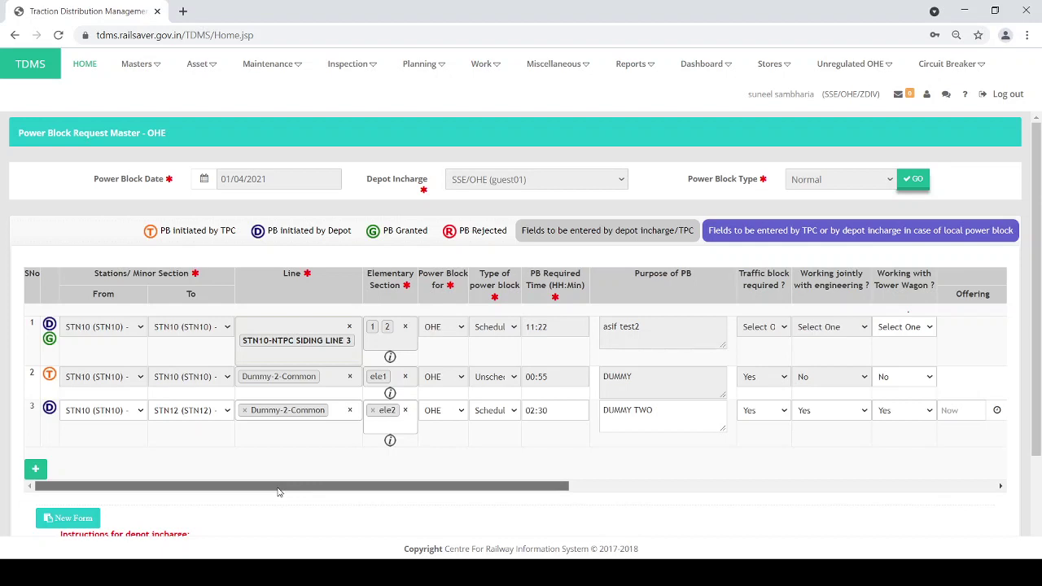
{"action": "left_click_drag", "start_coordinate": [277, 492], "coordinate": [896, 492]}
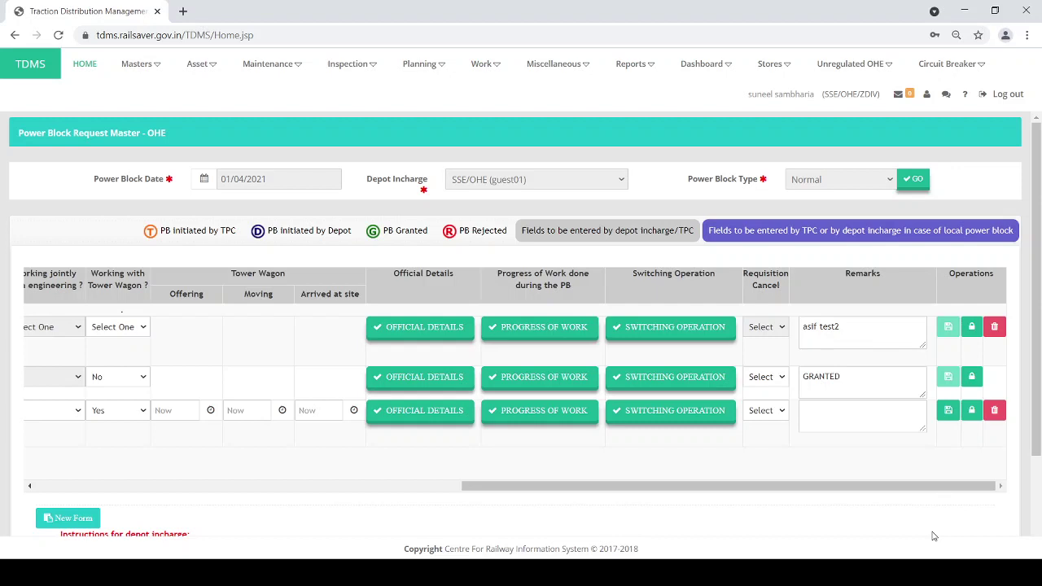
Step: Add ele3 as a second elementary section to the DUMMY TWO power block request
{"action": "left_click_drag", "start_coordinate": [927, 486], "coordinate": [839, 497]}
{"action": "left_click_drag", "start_coordinate": [751, 487], "coordinate": [323, 487]}
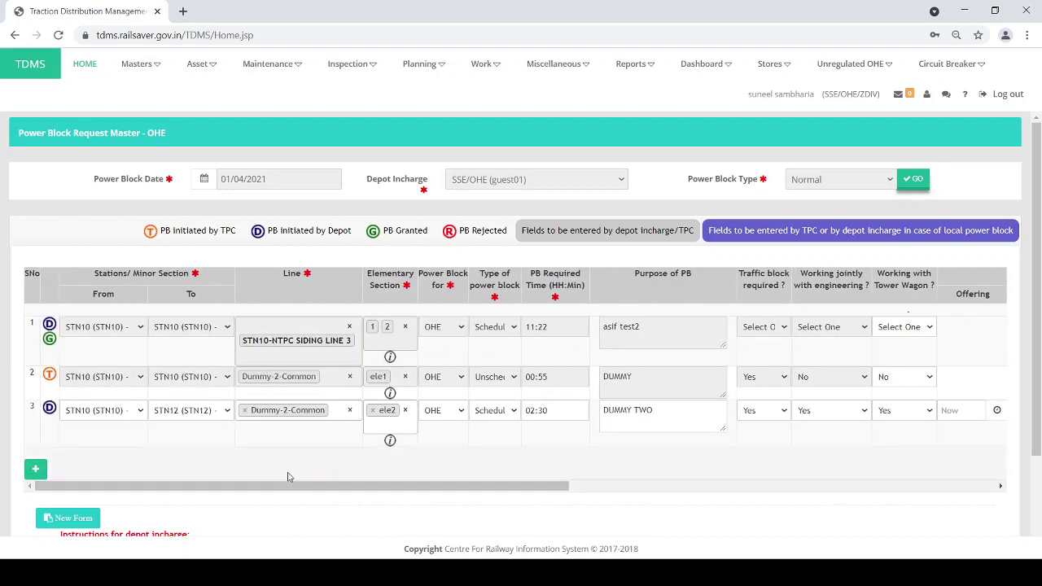
{"action": "left_click", "coordinate": [188, 417]}
{"action": "left_click", "coordinate": [402, 423]}
{"action": "left_click_drag", "start_coordinate": [413, 324], "coordinate": [416, 383]}
{"action": "left_click", "coordinate": [377, 376]}
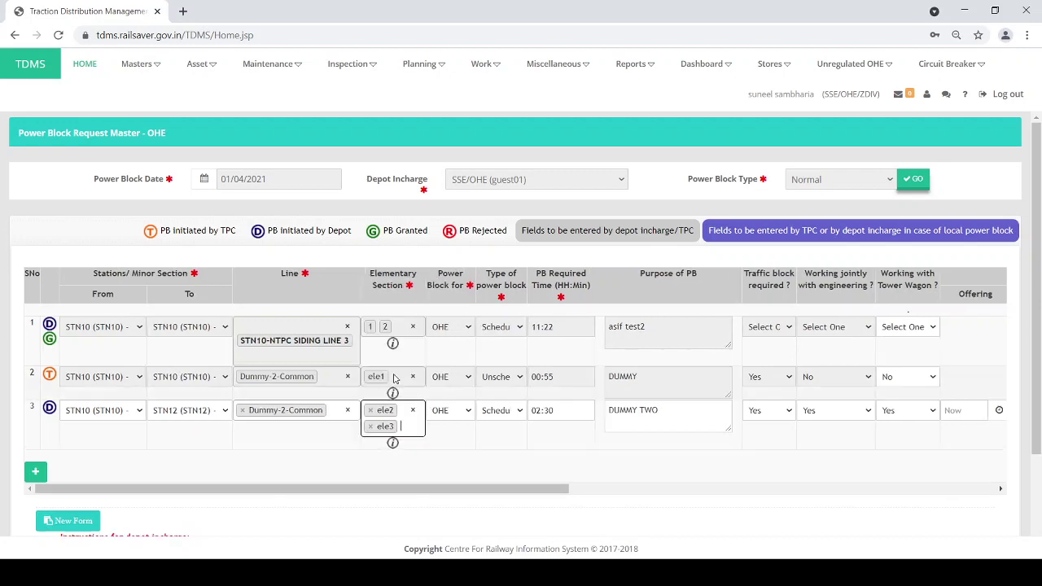
Step: Save the DUMMY TWO request with its added elementary section and reload the page
{"action": "left_click_drag", "start_coordinate": [433, 489], "coordinate": [936, 493]}
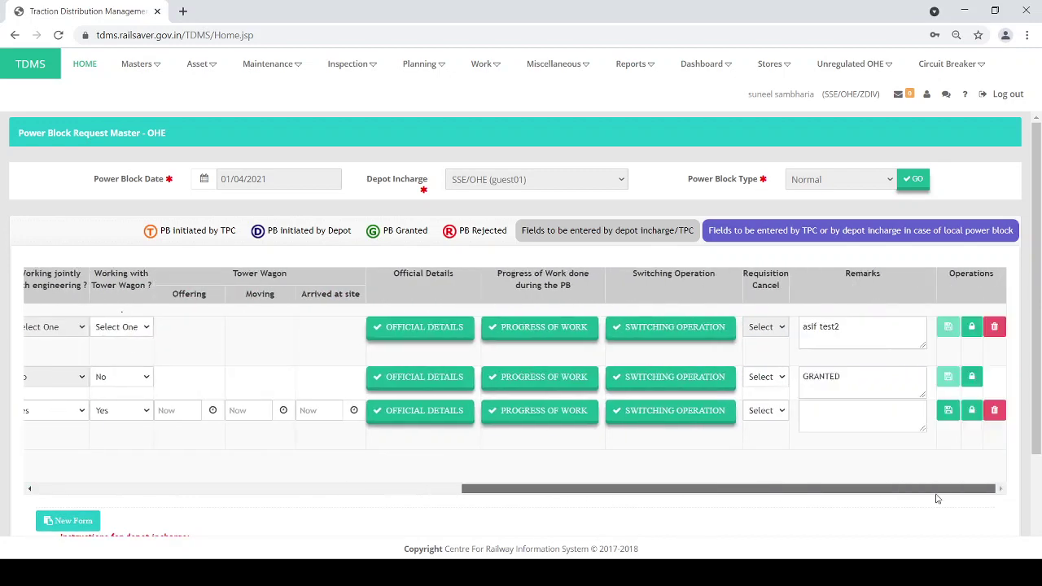
{"action": "left_click", "coordinate": [947, 410]}
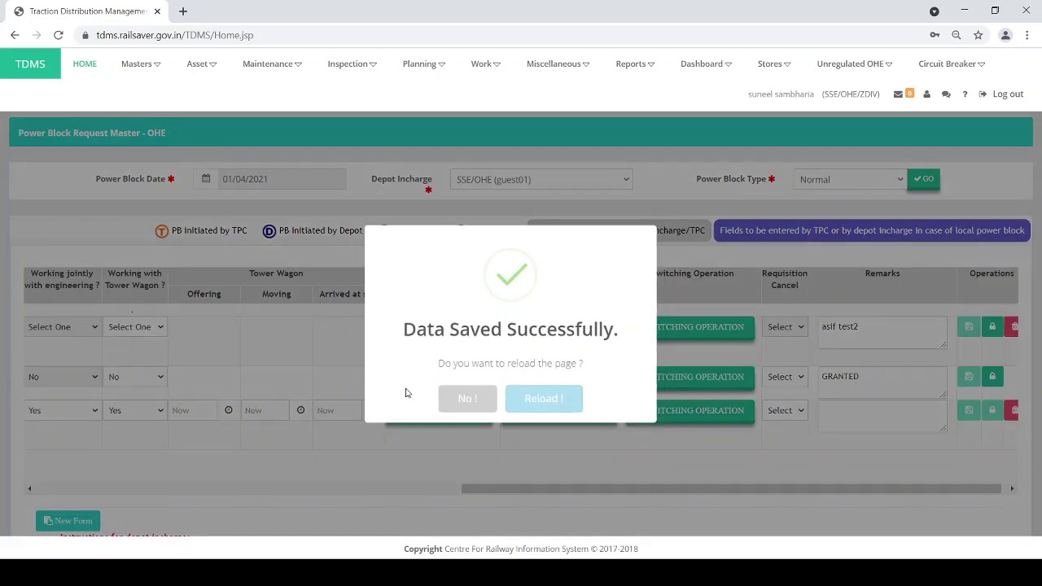
{"action": "left_click", "coordinate": [516, 398]}
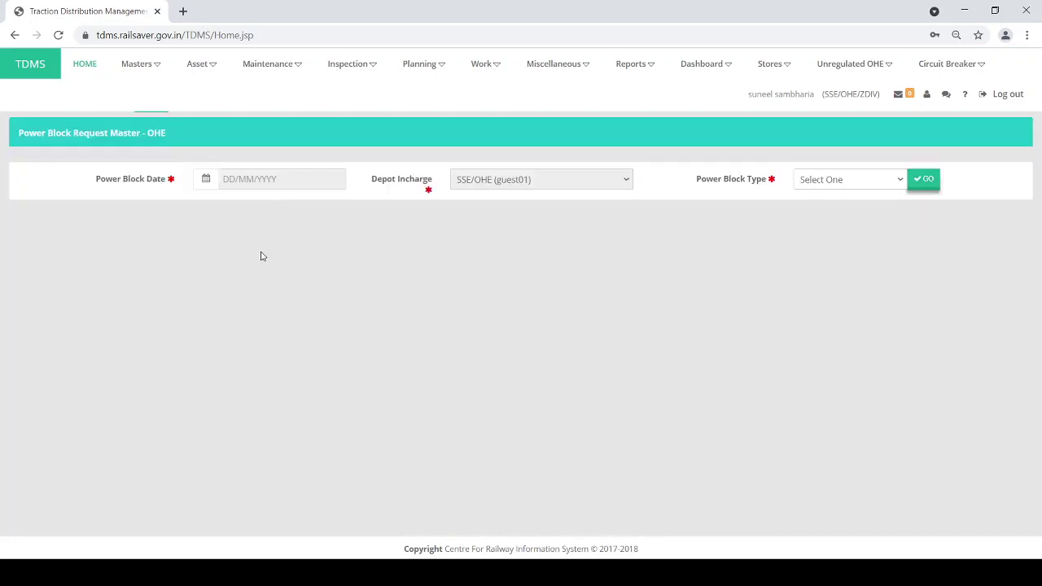
Step: Load the Normal power block requests for the date 01/04/2021 again
{"action": "left_click", "coordinate": [256, 180]}
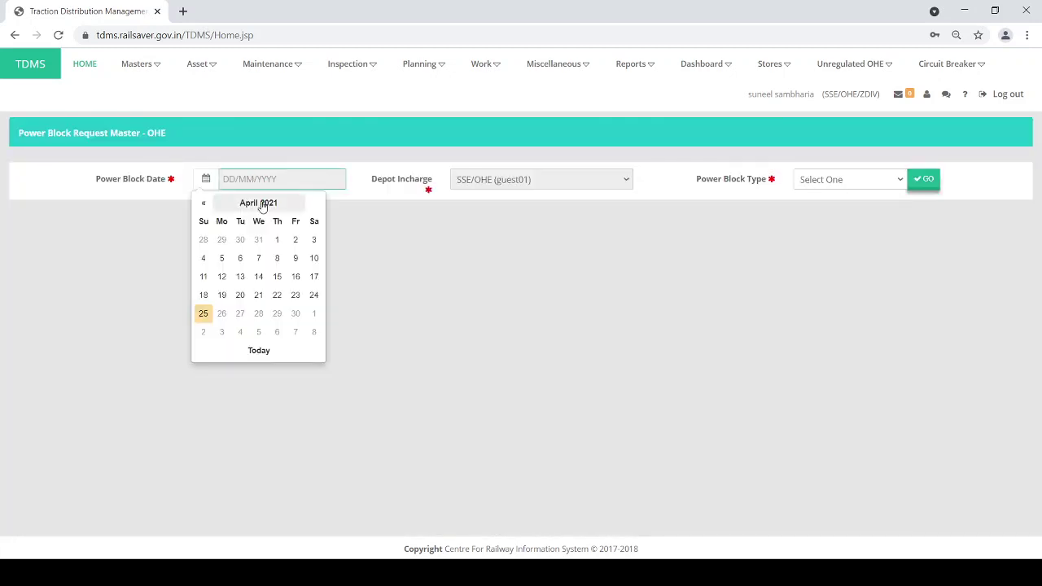
{"action": "left_click", "coordinate": [278, 244]}
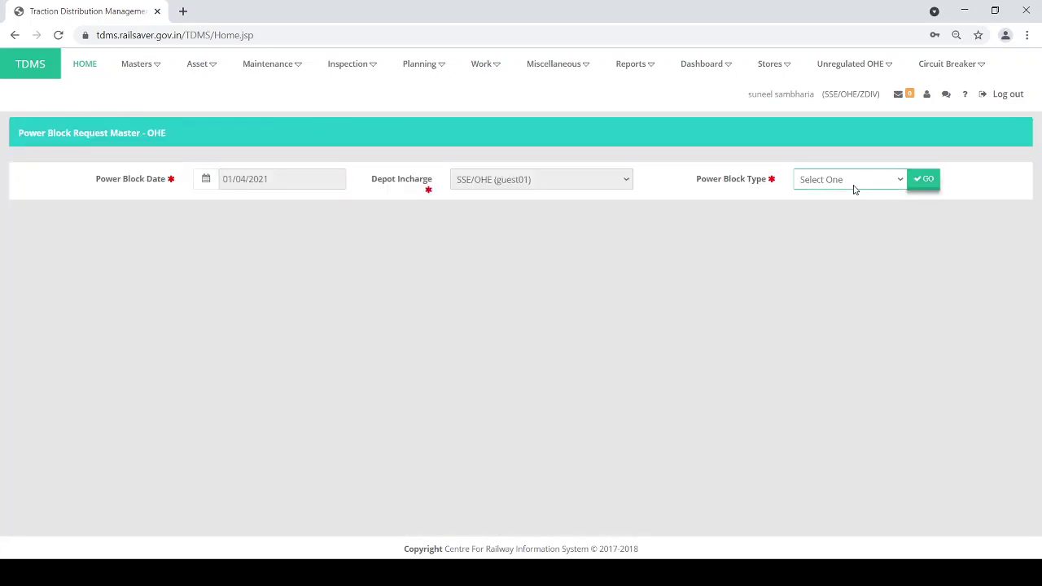
{"action": "left_click", "coordinate": [855, 213]}
{"action": "left_click", "coordinate": [925, 180]}
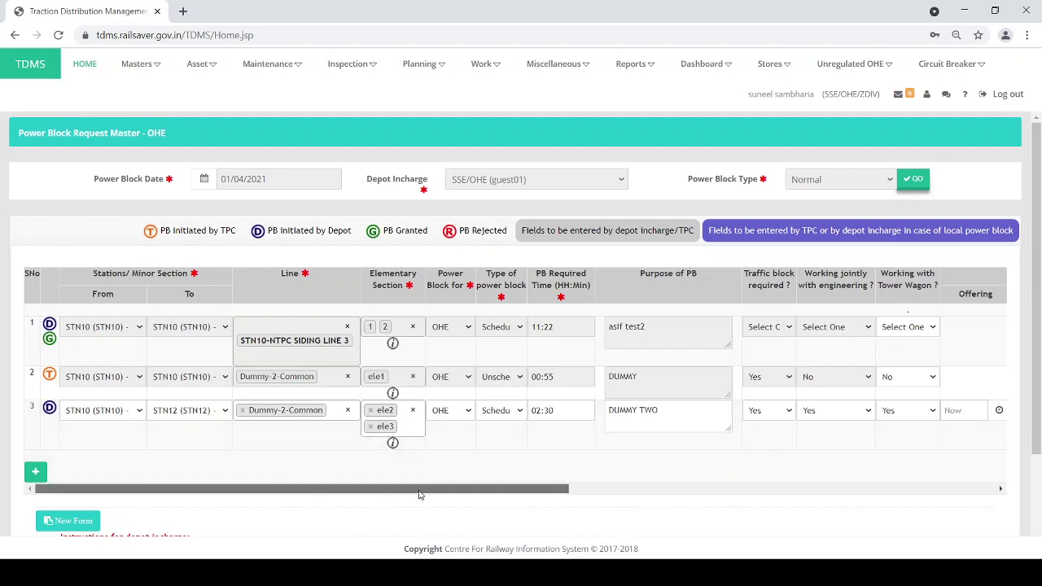
Step: Review the saved DUMMY TWO request across its columns, from the stations and elementary sections through to the remarks and operations
{"action": "left_click_drag", "start_coordinate": [420, 494], "coordinate": [1000, 496]}
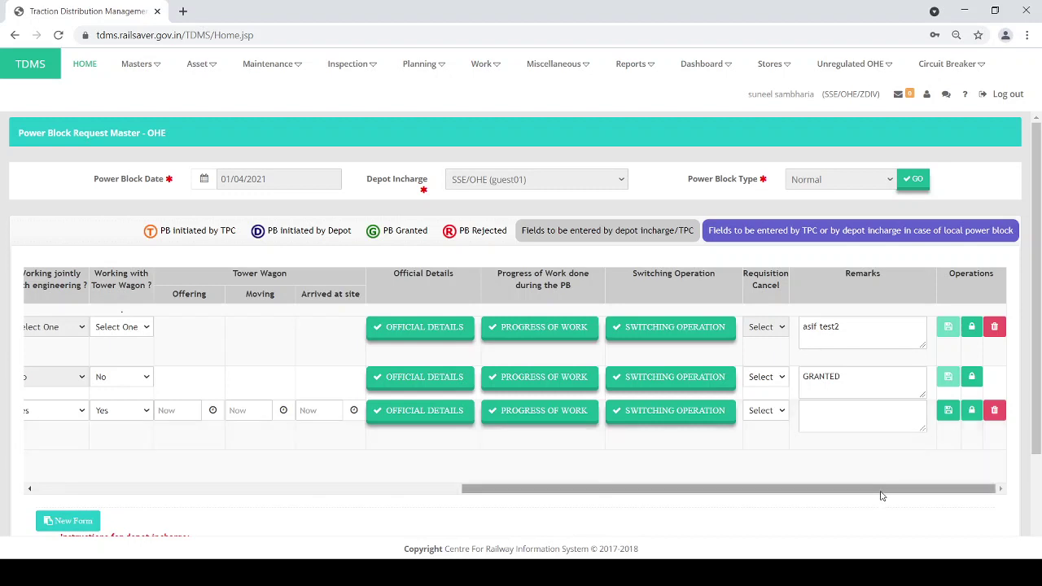
{"action": "left_click_drag", "start_coordinate": [883, 494], "coordinate": [377, 493]}
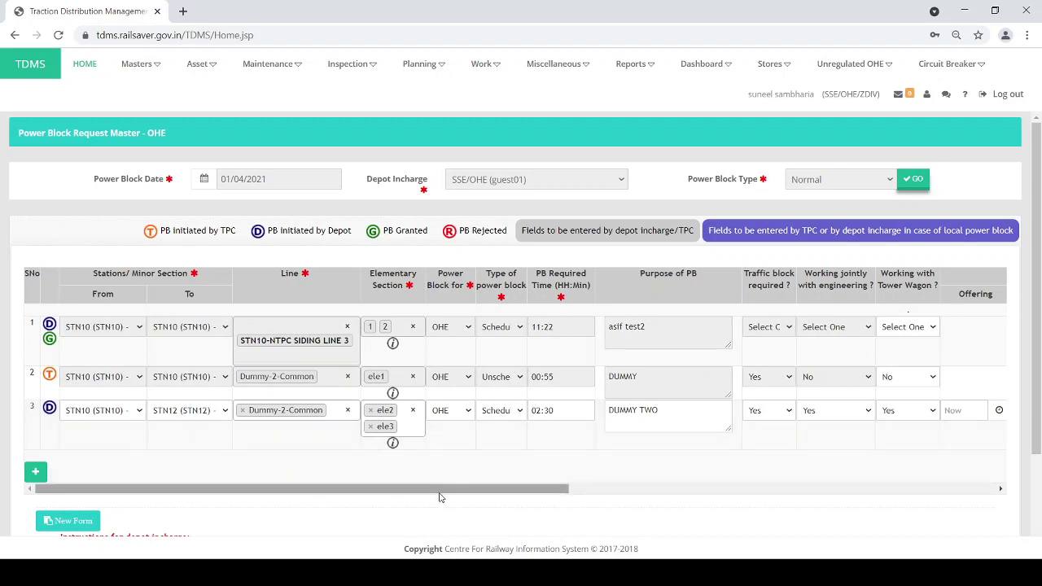
{"action": "left_click_drag", "start_coordinate": [439, 491], "coordinate": [940, 488]}
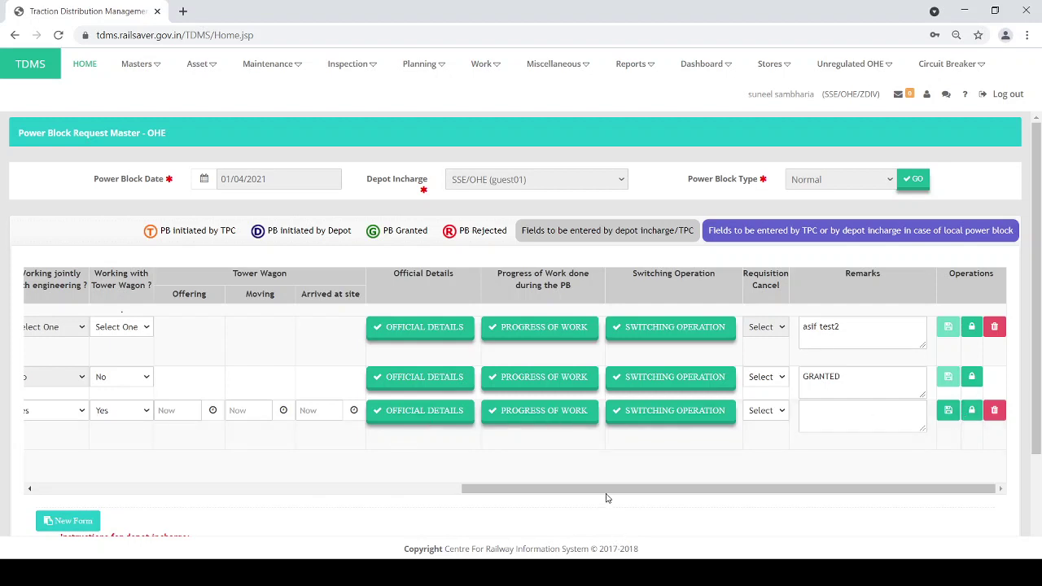
{"action": "left_click_drag", "start_coordinate": [607, 492], "coordinate": [62, 494]}
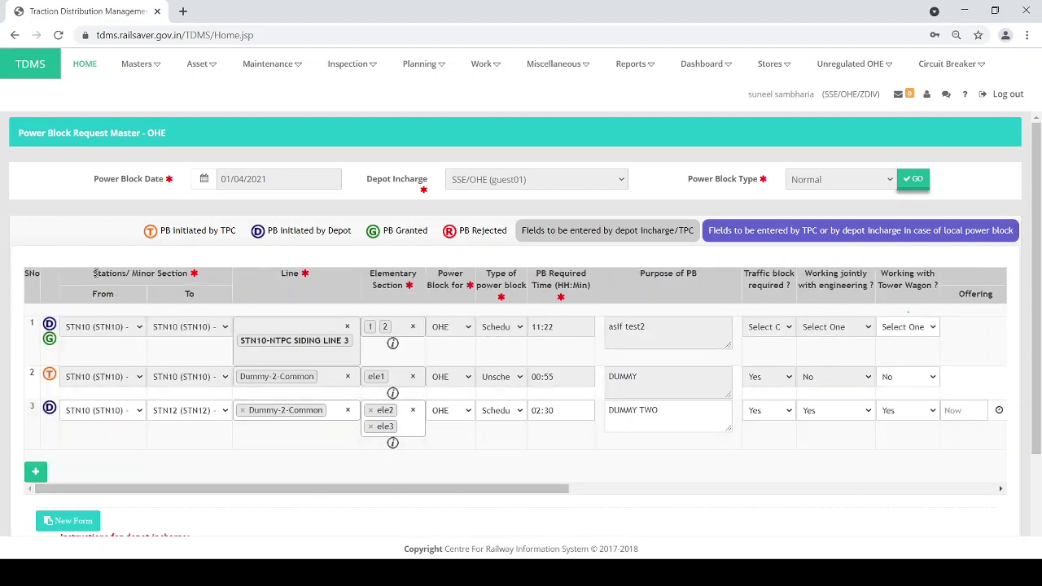
{"action": "left_click_drag", "start_coordinate": [202, 491], "coordinate": [379, 495]}
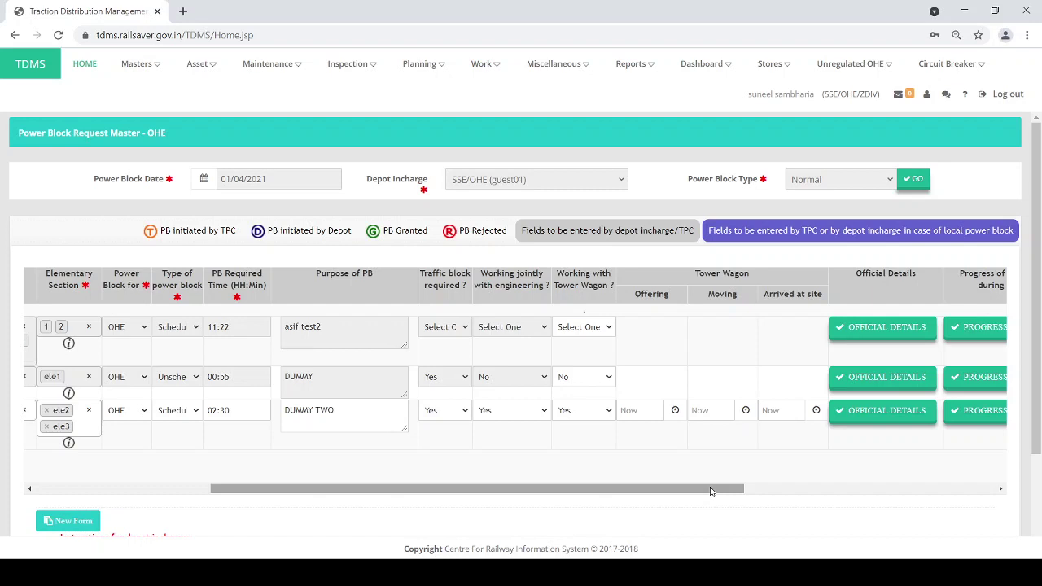
{"action": "left_click_drag", "start_coordinate": [710, 491], "coordinate": [1028, 491]}
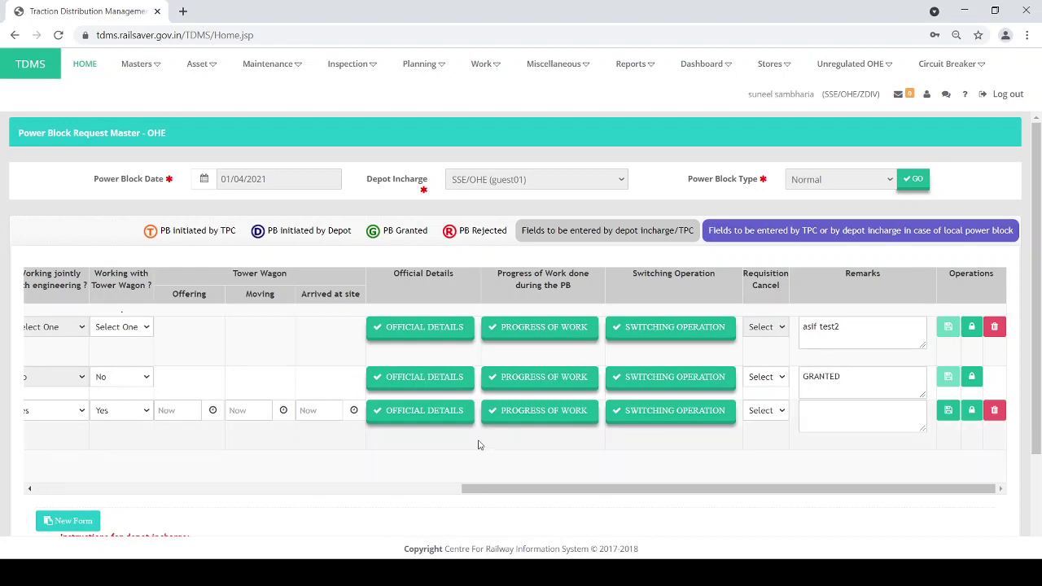
Step: Add an official details entry to the DUMMY TWO request with officer DEE/OHE and supervisor AEE/OHE
{"action": "left_click", "coordinate": [416, 411]}
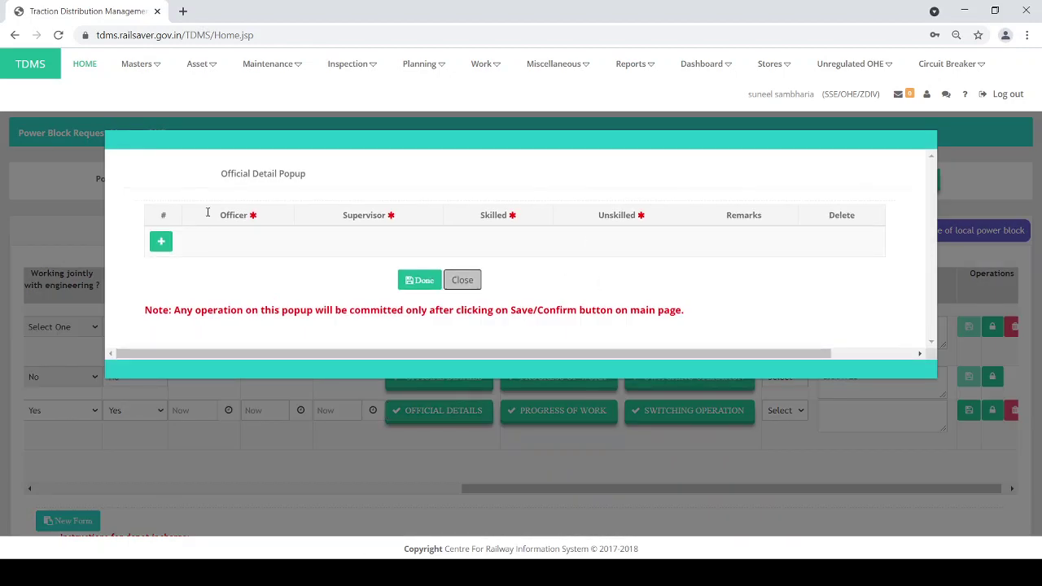
{"action": "left_click", "coordinate": [161, 241]}
{"action": "left_click", "coordinate": [249, 241]}
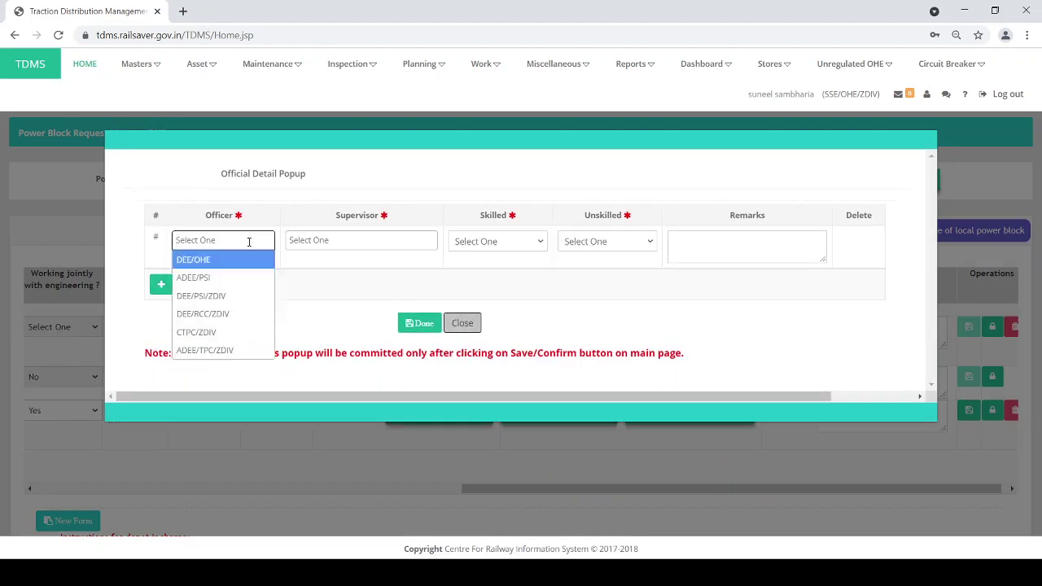
{"action": "left_click", "coordinate": [244, 261]}
{"action": "left_click", "coordinate": [346, 244]}
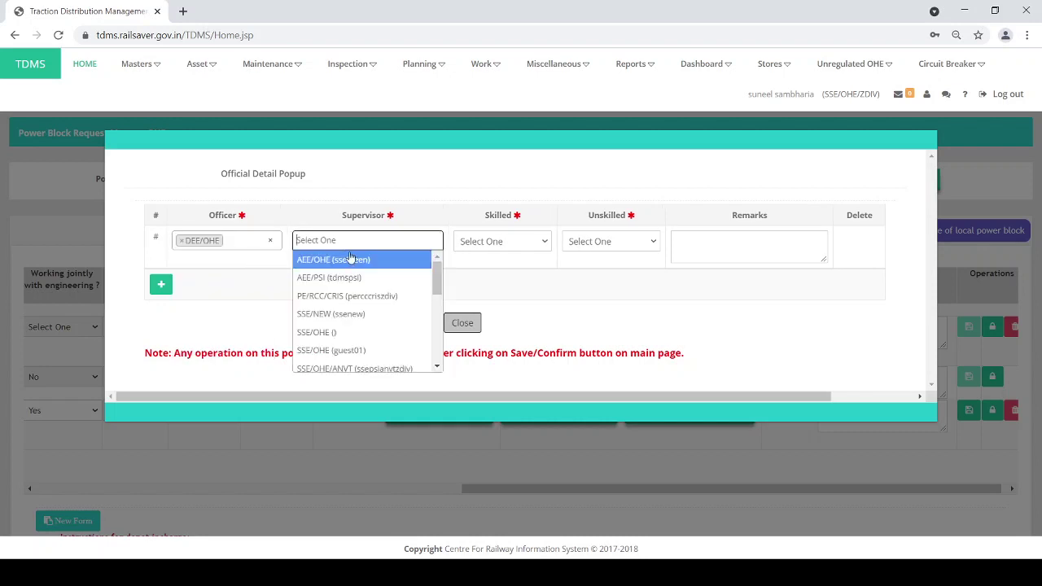
{"action": "left_click", "coordinate": [350, 259]}
Step: Set skilled staff to 2, unskilled staff to 3 and remarks to "DUMMY 1", and finish the official details
{"action": "left_click", "coordinate": [506, 242]}
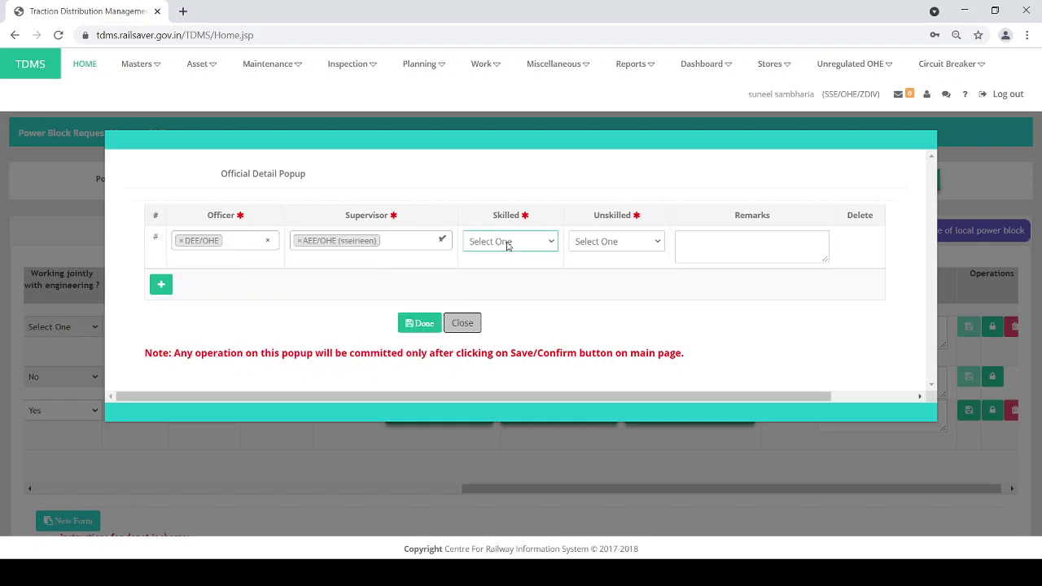
{"action": "left_click", "coordinate": [513, 284]}
{"action": "left_click", "coordinate": [631, 247]}
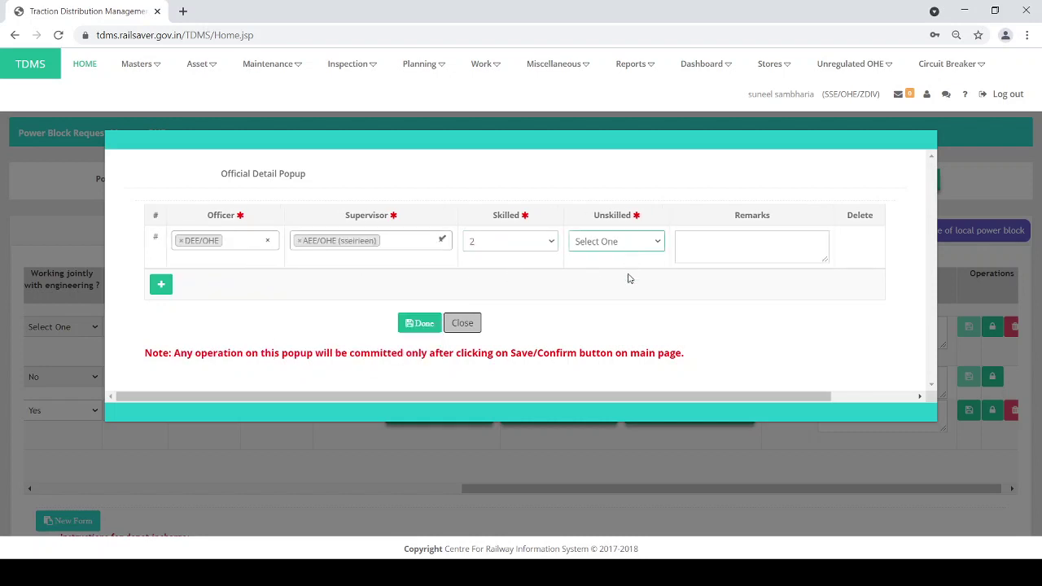
{"action": "left_click", "coordinate": [626, 300]}
{"action": "left_click", "coordinate": [707, 252]}
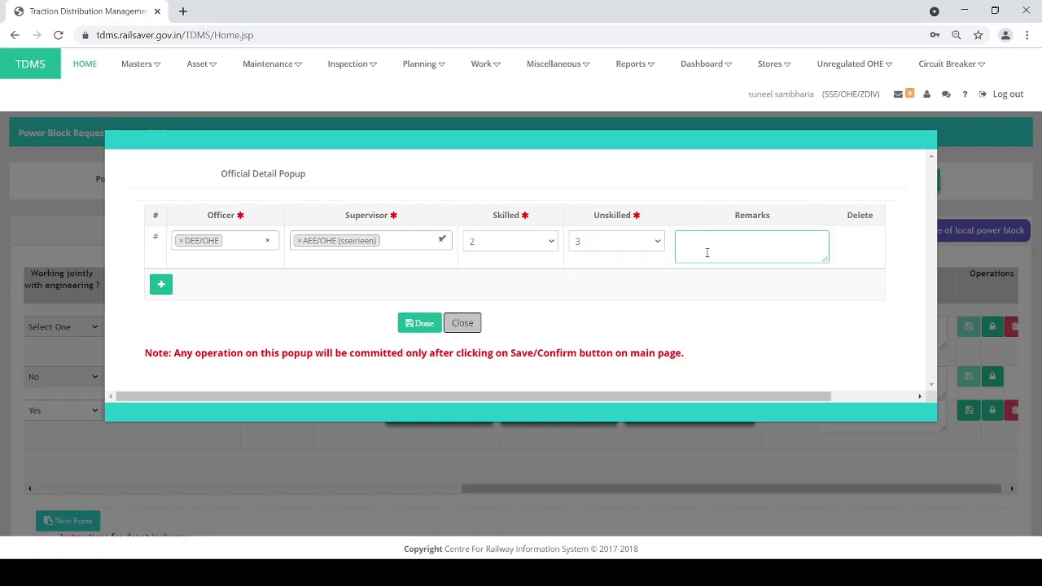
{"action": "type", "text": "DUMMY 1"}
{"action": "left_click", "coordinate": [425, 323]}
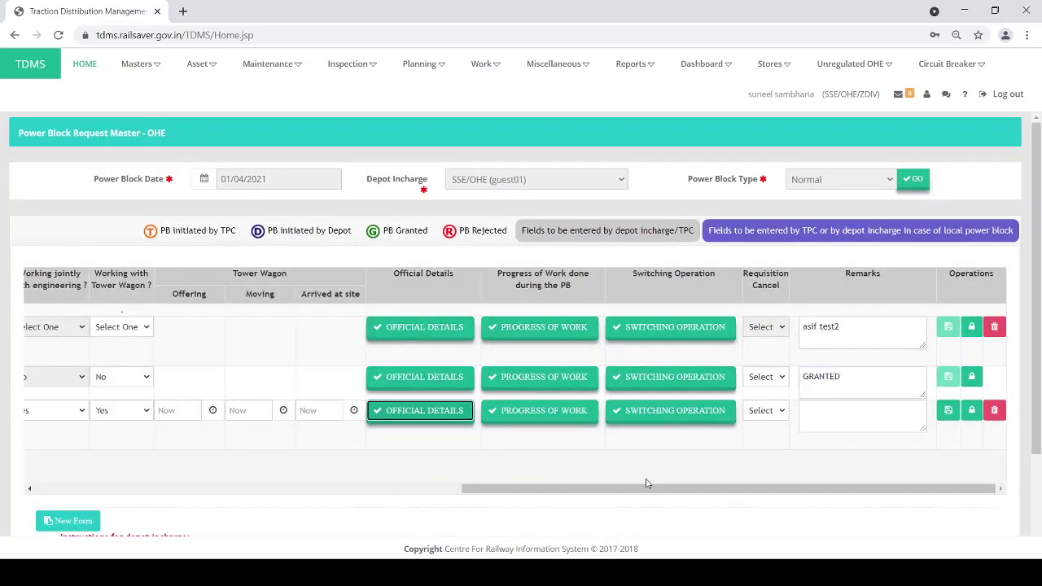
Step: Add a progress of work entry to the DUMMY TWO request for asset Cantilever Assembly with maintenance type AOH
{"action": "left_click", "coordinate": [550, 412]}
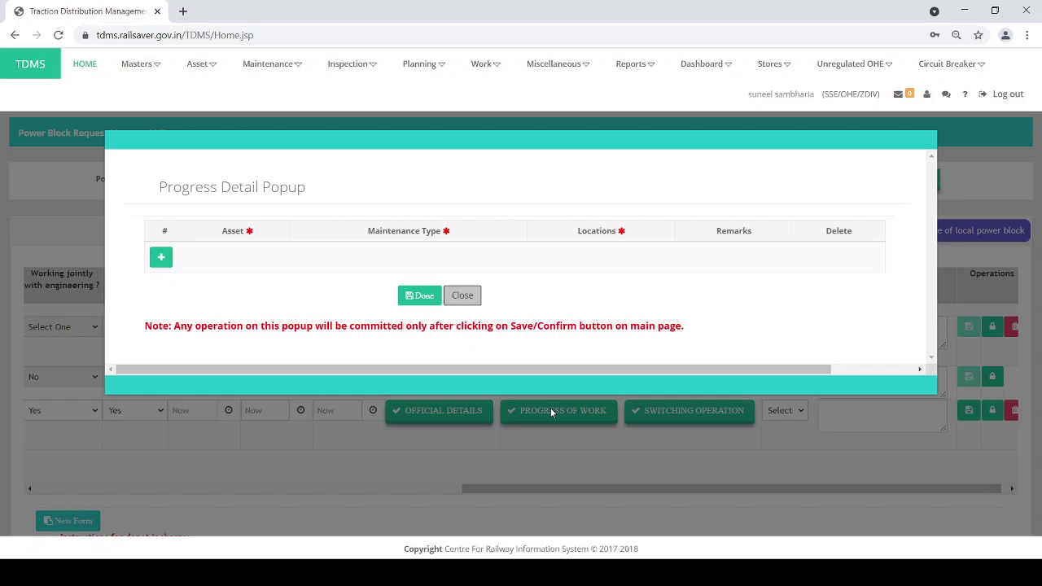
{"action": "left_click", "coordinate": [162, 258]}
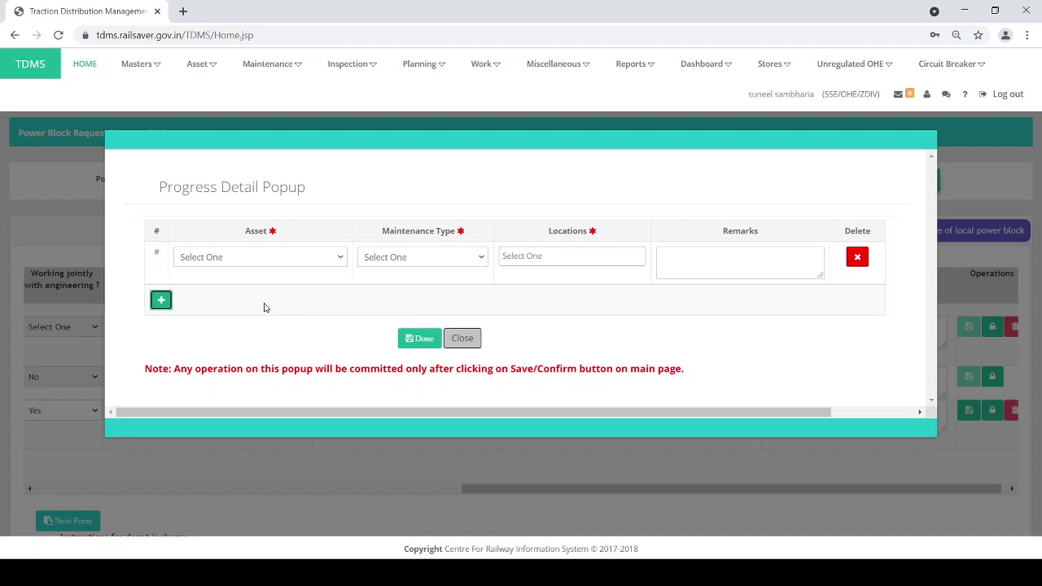
{"action": "left_click", "coordinate": [258, 257]}
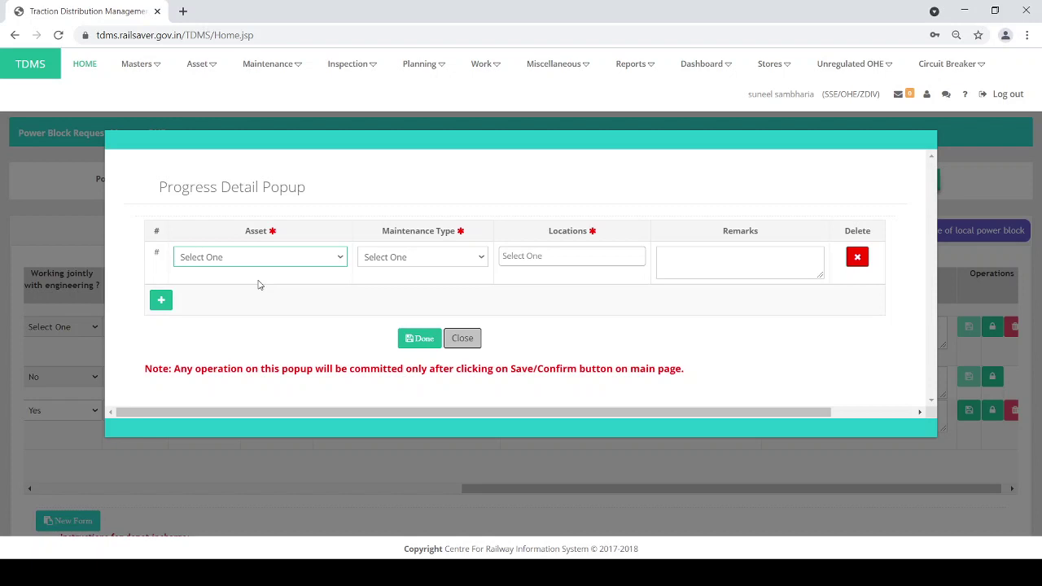
{"action": "left_click", "coordinate": [261, 285]}
{"action": "left_click", "coordinate": [459, 260]}
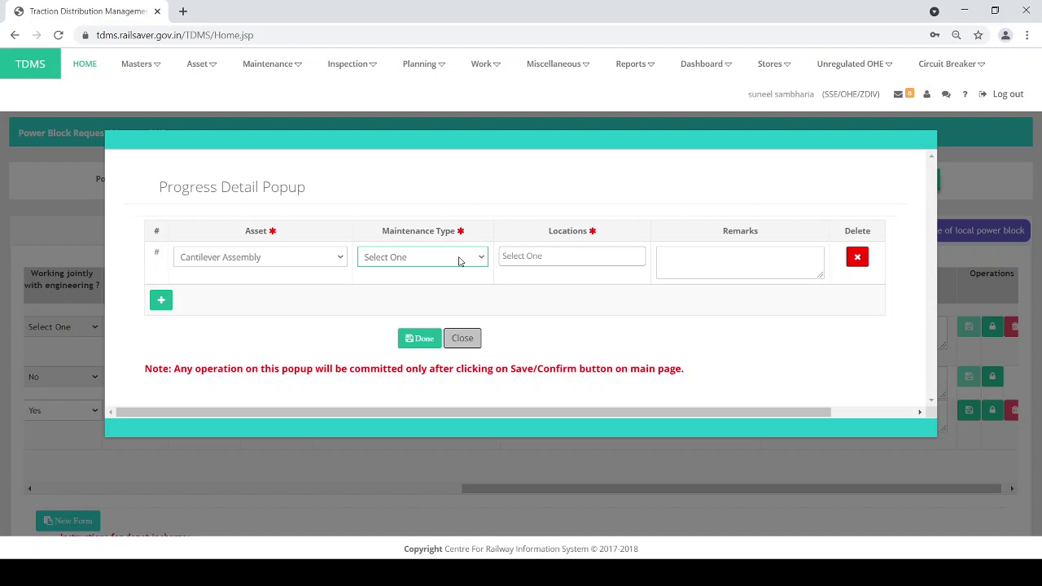
{"action": "left_click", "coordinate": [438, 285]}
Step: Assign locations 0/11G and 13/38 to the Cantilever Assembly progress entry
{"action": "left_click", "coordinate": [595, 250]}
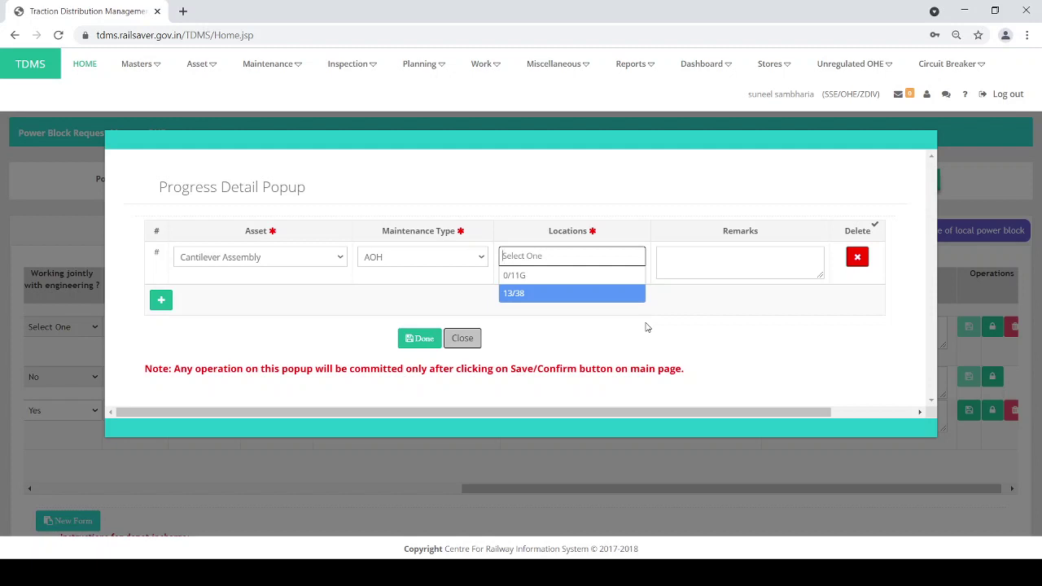
{"action": "left_click", "coordinate": [587, 277]}
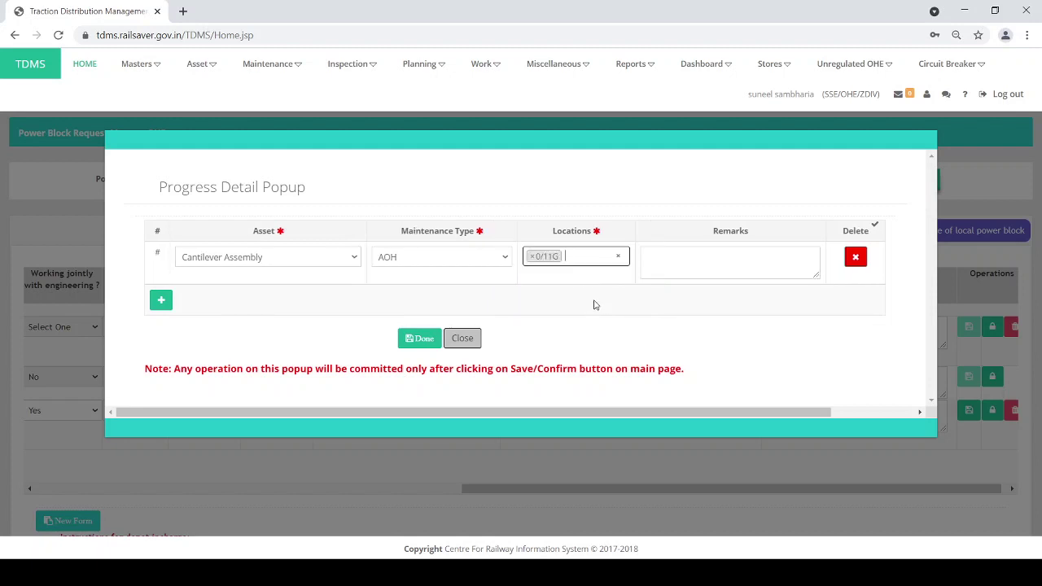
{"action": "left_click", "coordinate": [591, 252]}
{"action": "left_click", "coordinate": [593, 296]}
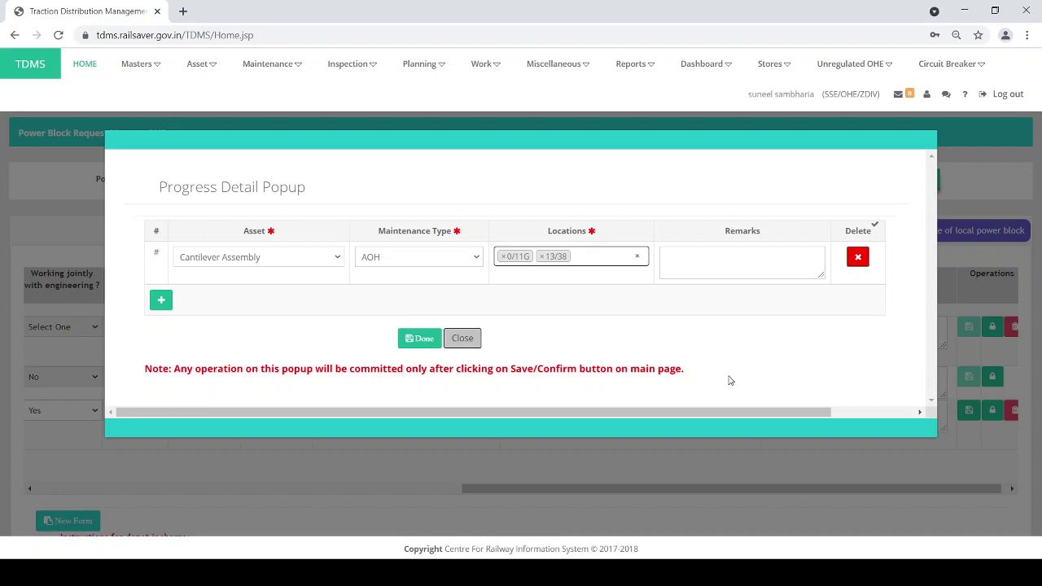
Step: Add a second progress entry for asset Regulating Equipment with maintenance type AOH
{"action": "left_click", "coordinate": [162, 300]}
{"action": "left_click", "coordinate": [230, 301]}
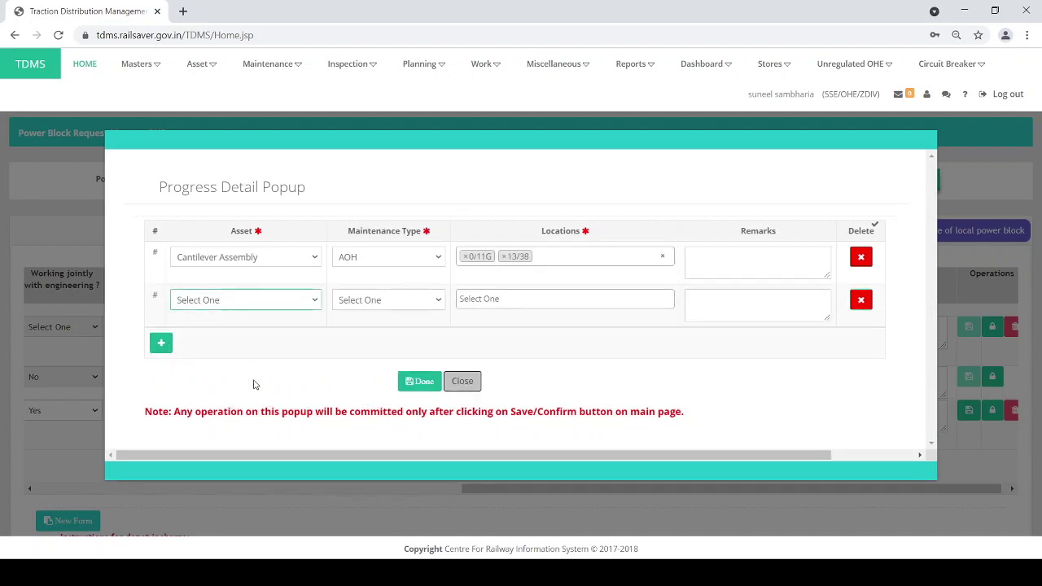
{"action": "left_click", "coordinate": [262, 493]}
{"action": "left_click", "coordinate": [396, 308]}
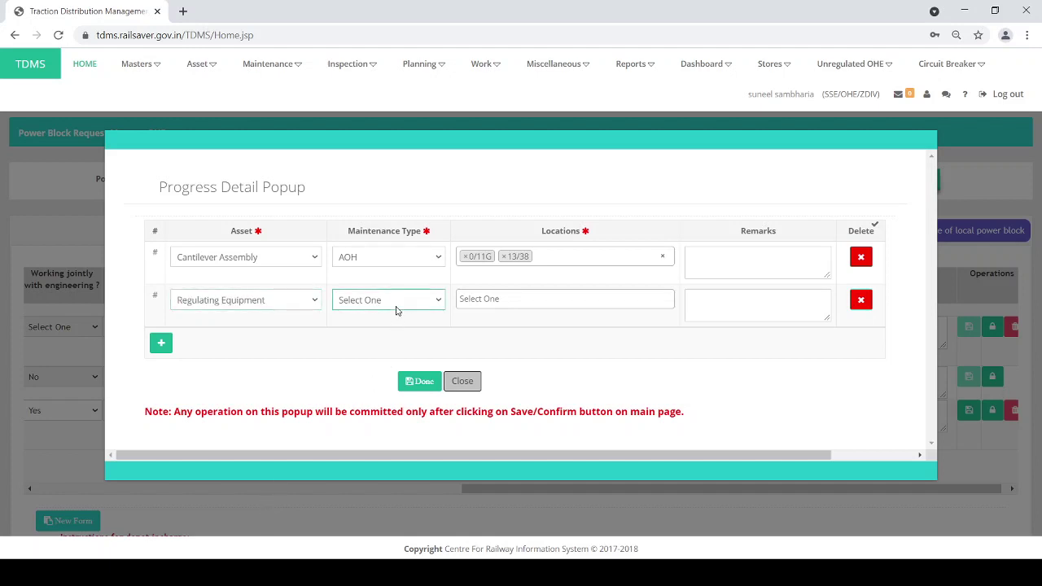
{"action": "key", "text": "Down"}
{"action": "key", "text": "Down"}
{"action": "key", "text": "Up"}
Step: Assign location 0/11G to the Regulating Equipment entry and finish the progress details
{"action": "left_click", "coordinate": [504, 300]}
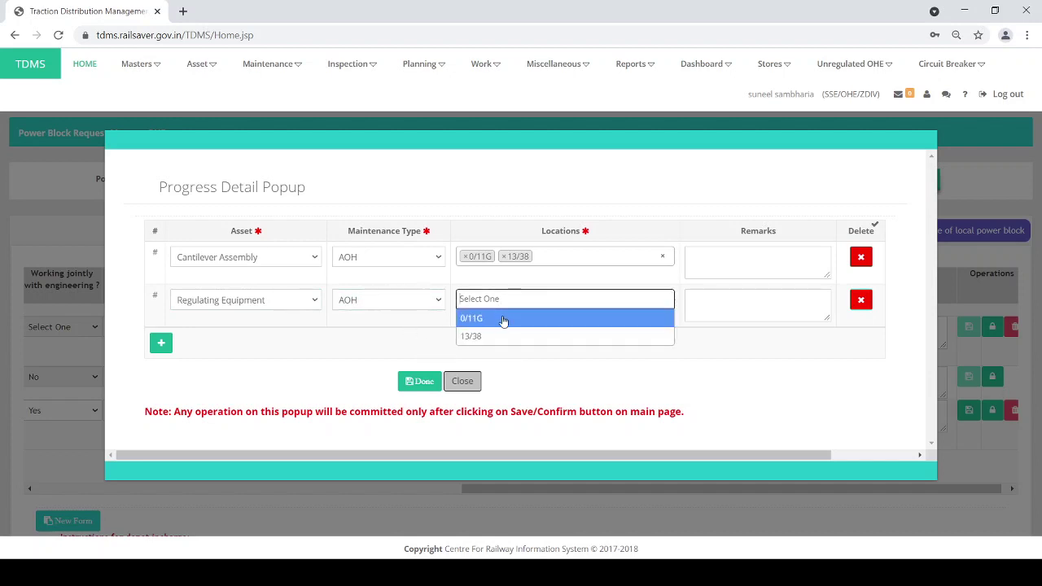
{"action": "left_click", "coordinate": [504, 319]}
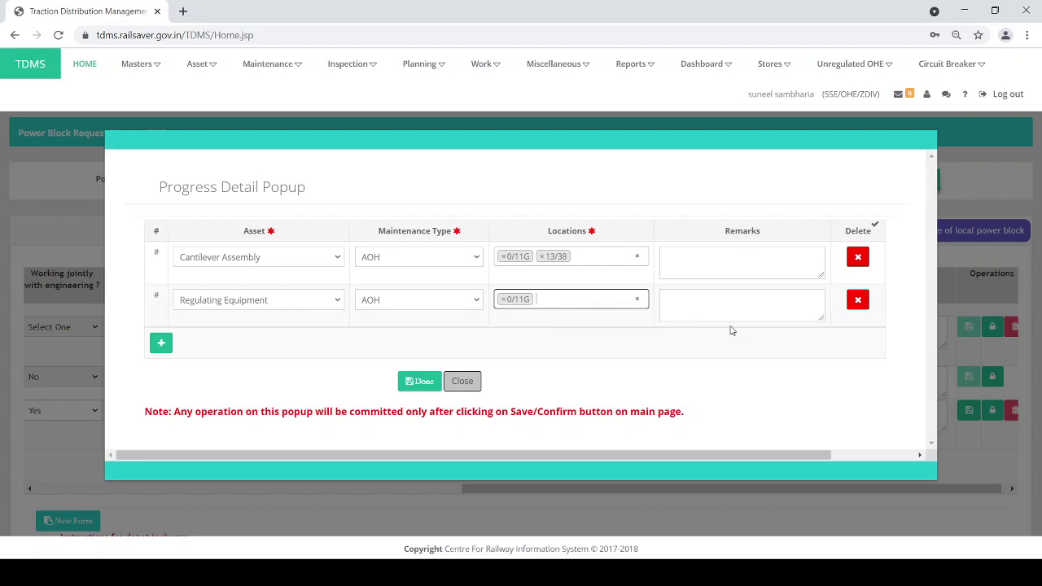
{"action": "left_click", "coordinate": [424, 388]}
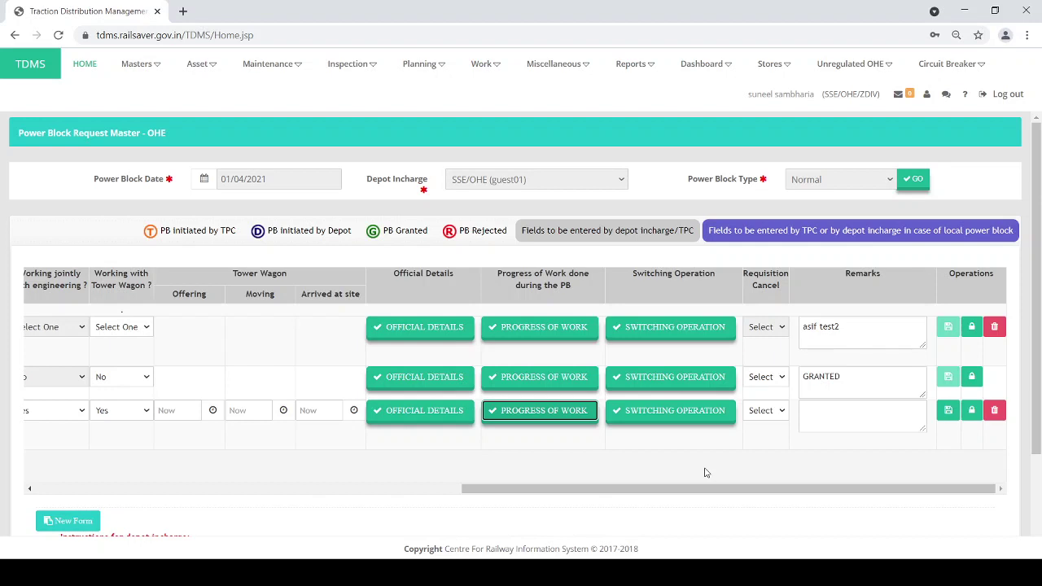
Step: Save the DUMMY TWO request with its official and progress details and reload the page
{"action": "left_click", "coordinate": [948, 410]}
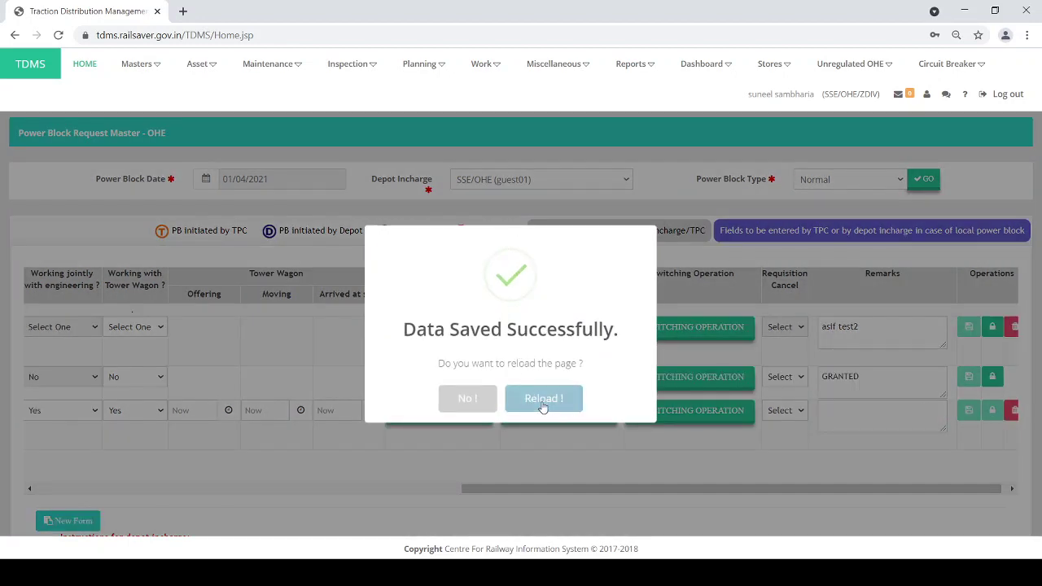
{"action": "left_click", "coordinate": [542, 403]}
Step: Load the Normal power block requests for 01/04/2021
{"action": "left_click", "coordinate": [252, 178]}
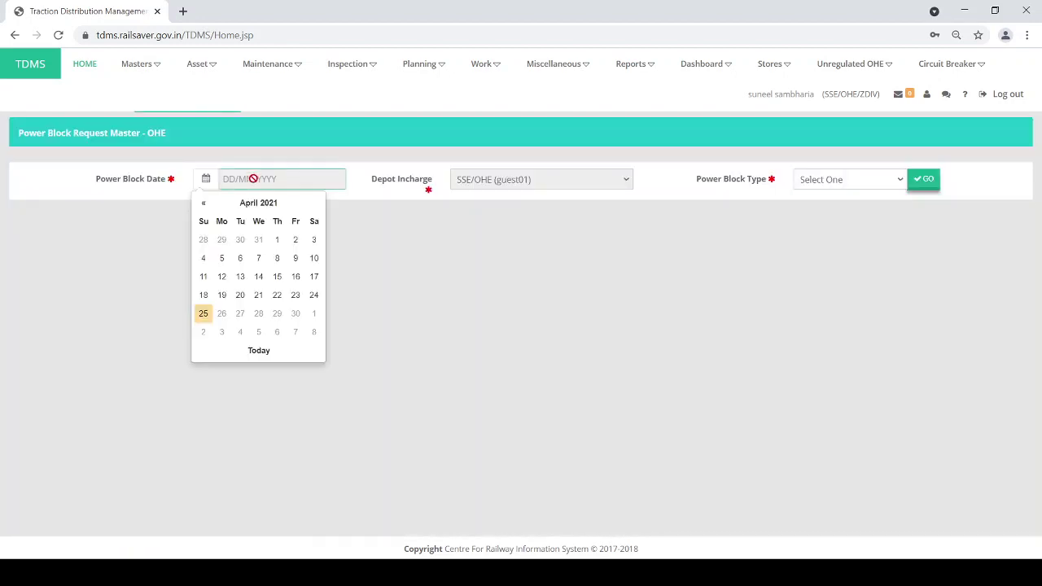
{"action": "left_click", "coordinate": [279, 239]}
{"action": "left_click", "coordinate": [833, 179]}
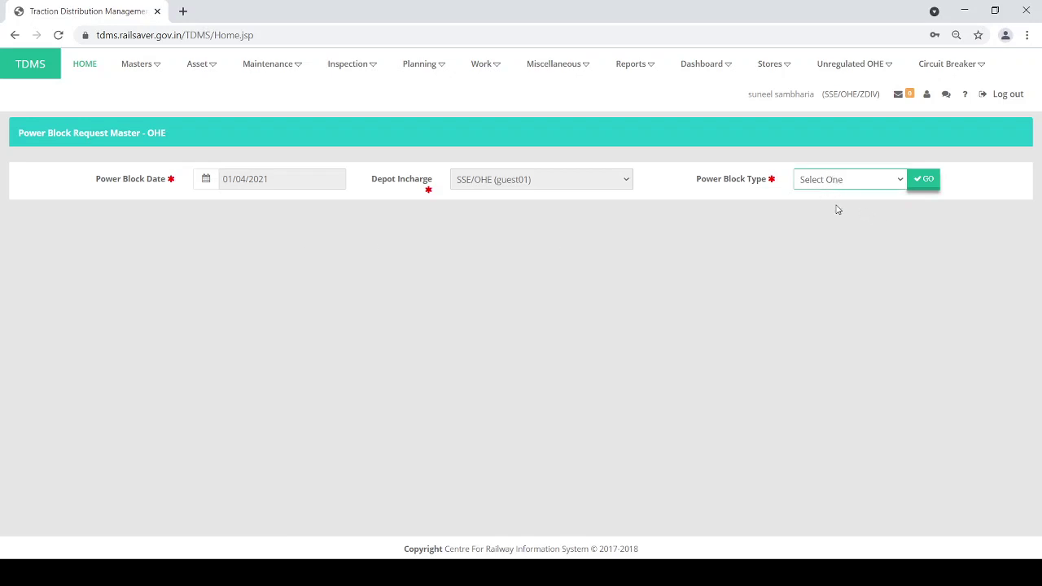
{"action": "left_click", "coordinate": [839, 210]}
{"action": "left_click", "coordinate": [920, 181]}
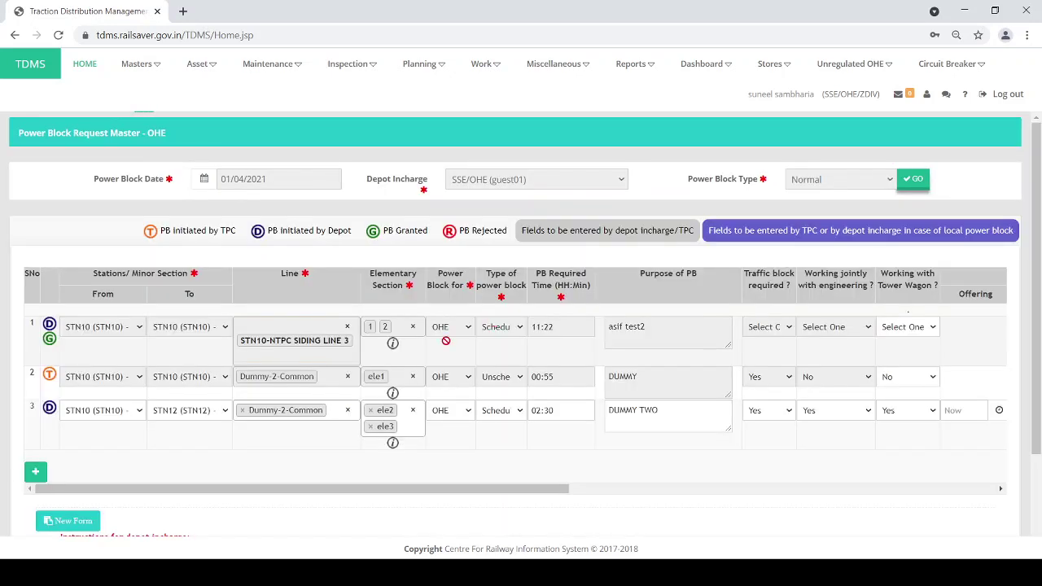
Step: Review the saved official details and progress of work entries of the DUMMY TWO request without changing them
{"action": "left_click_drag", "start_coordinate": [284, 492], "coordinate": [684, 501]}
{"action": "left_click", "coordinate": [505, 411]}
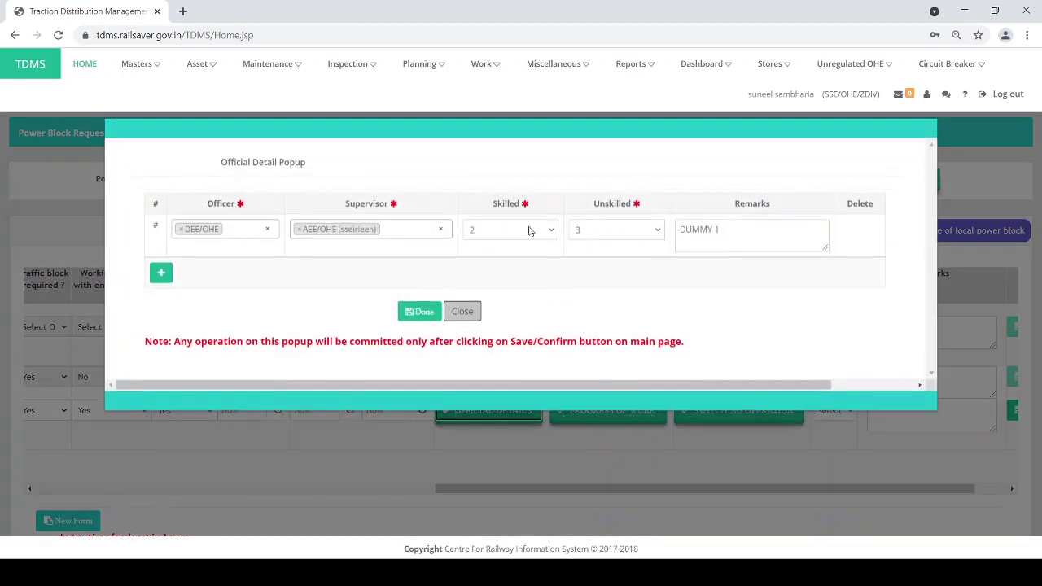
{"action": "left_click", "coordinate": [462, 323]}
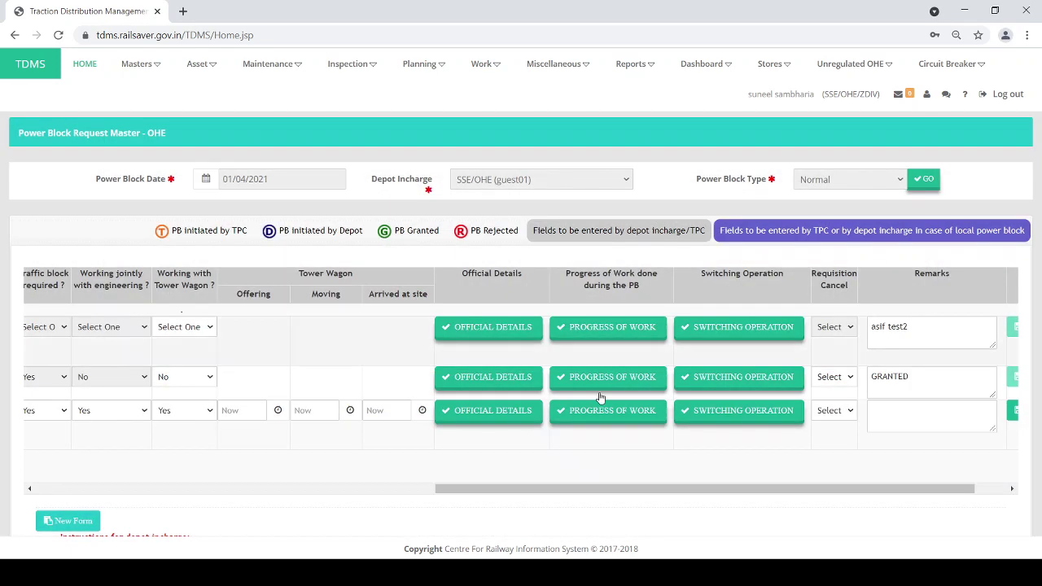
{"action": "left_click", "coordinate": [634, 413]}
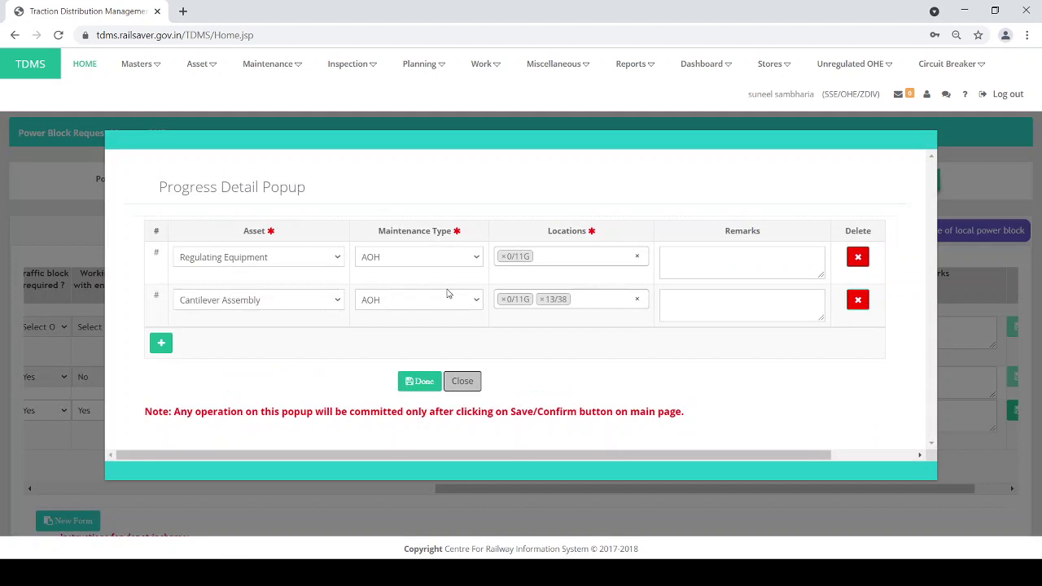
{"action": "left_click", "coordinate": [463, 382]}
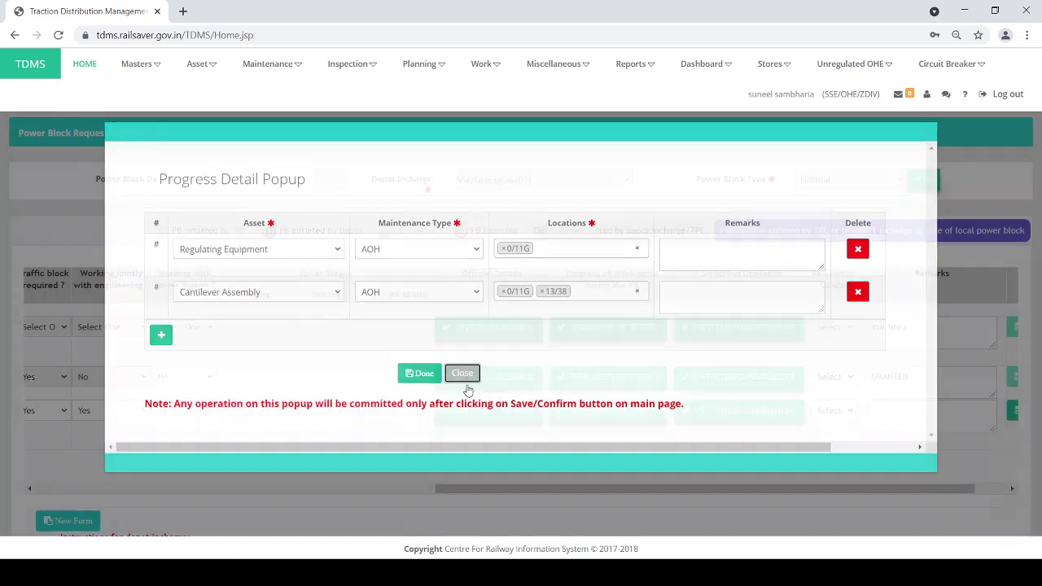
Step: Confirm the DUMMY TWO power block request and reload the page
{"action": "left_click_drag", "start_coordinate": [825, 492], "coordinate": [965, 488]}
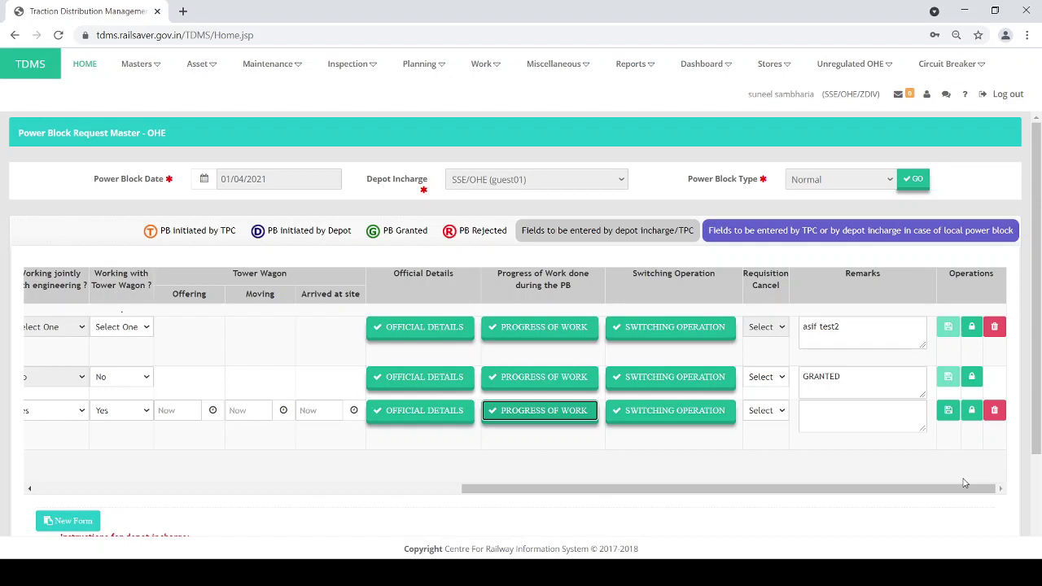
{"action": "left_click", "coordinate": [972, 412]}
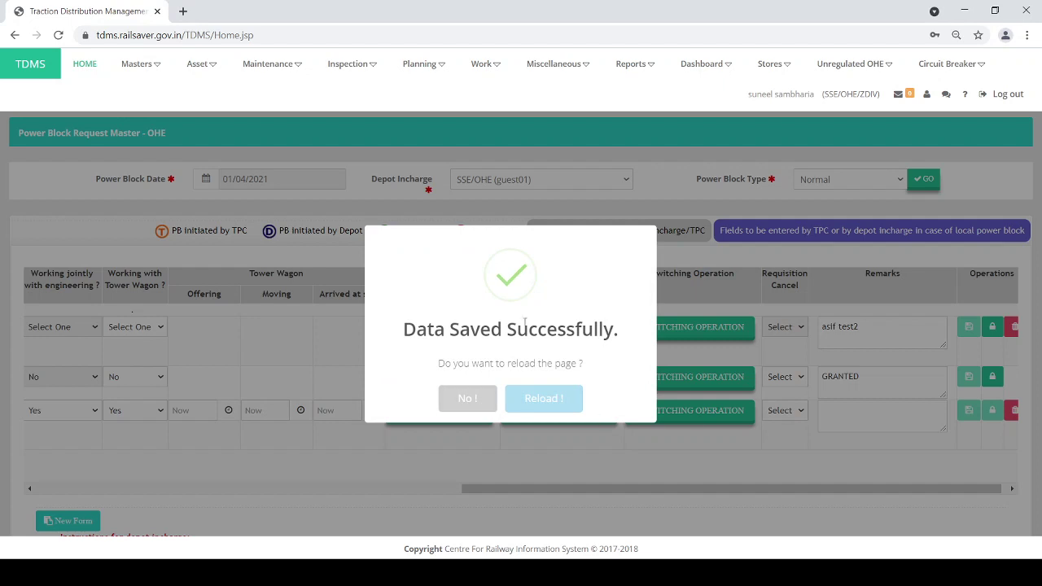
{"action": "left_click", "coordinate": [544, 399]}
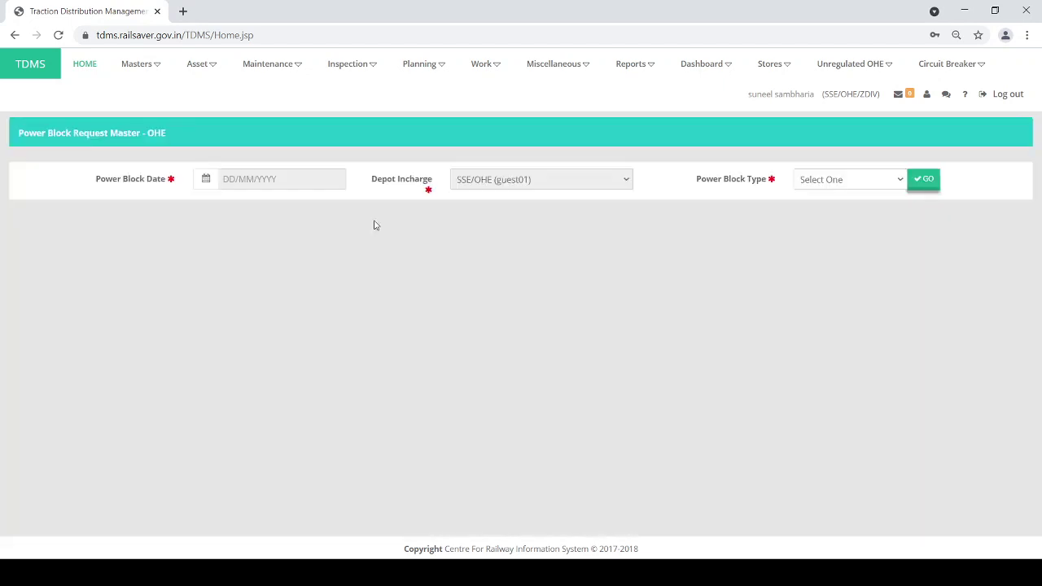
Step: Reload the Normal requests for 01/04/2021 and review the confirmed DUMMY TWO entry across all its columns
{"action": "left_click", "coordinate": [289, 180]}
{"action": "left_click", "coordinate": [278, 240]}
{"action": "left_click", "coordinate": [845, 187]}
{"action": "left_click", "coordinate": [848, 211]}
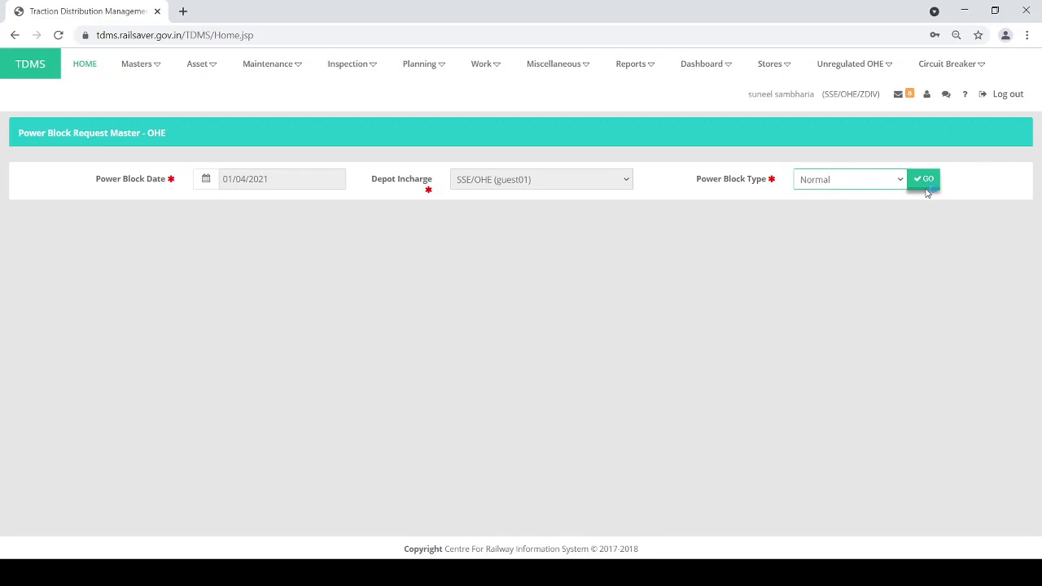
{"action": "left_click", "coordinate": [927, 189]}
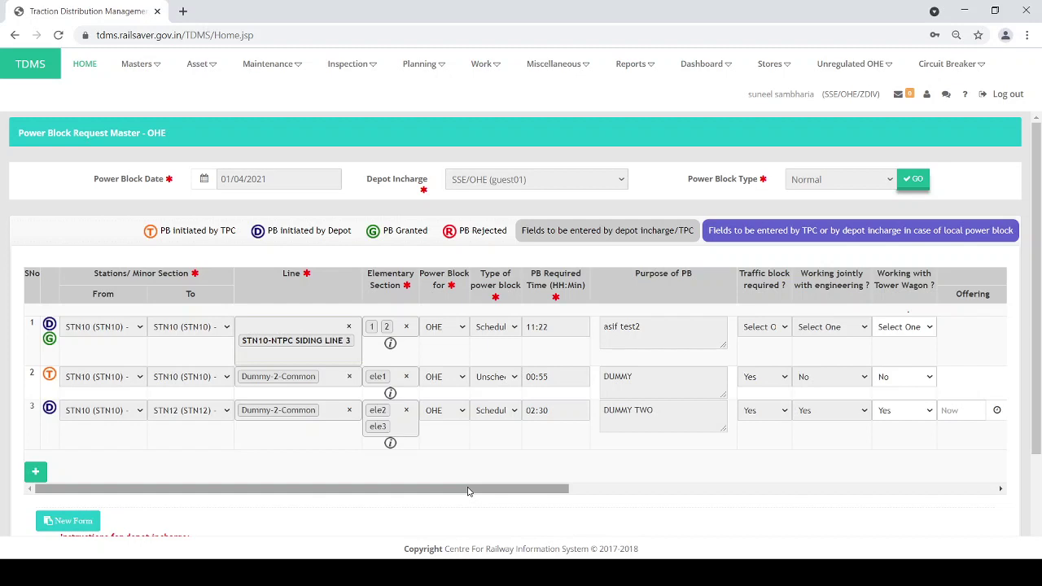
{"action": "left_click_drag", "start_coordinate": [468, 491], "coordinate": [949, 473]}
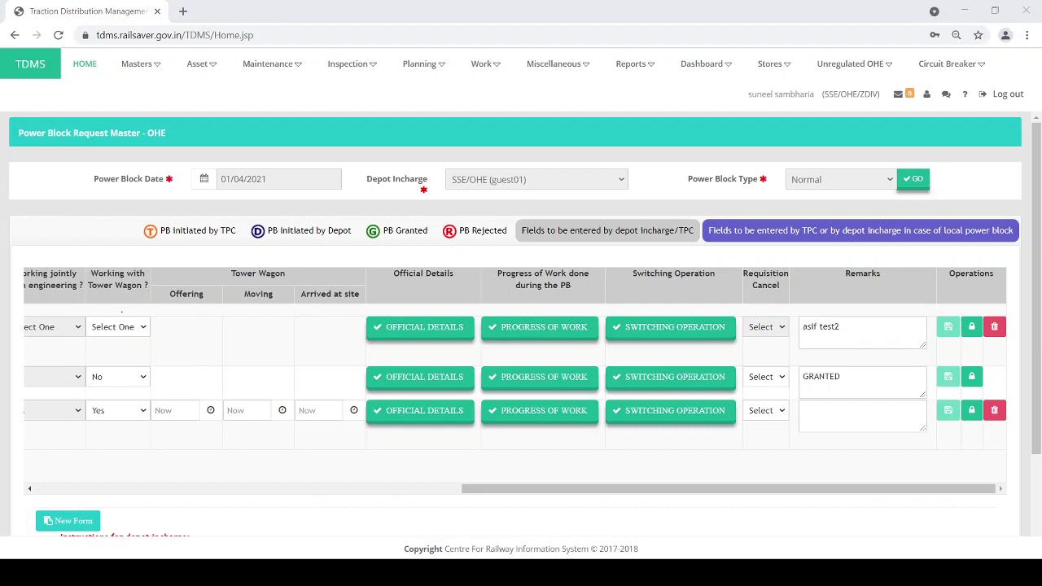
{"action": "left_click", "coordinate": [633, 65]}
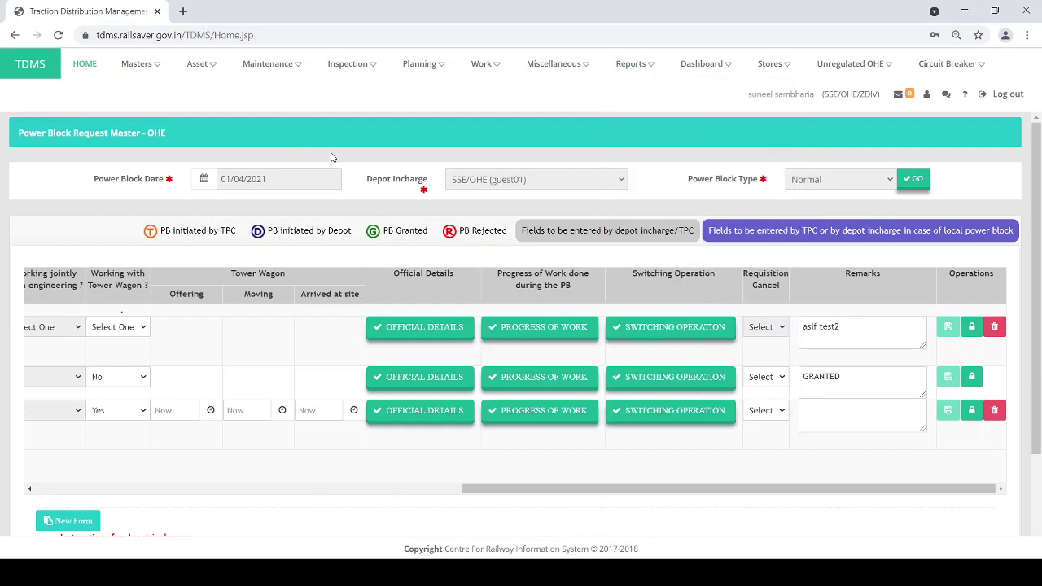
Step: Start a new form for Local power blocks on 01/04/2021 and add an empty request row
{"action": "left_click", "coordinate": [79, 526]}
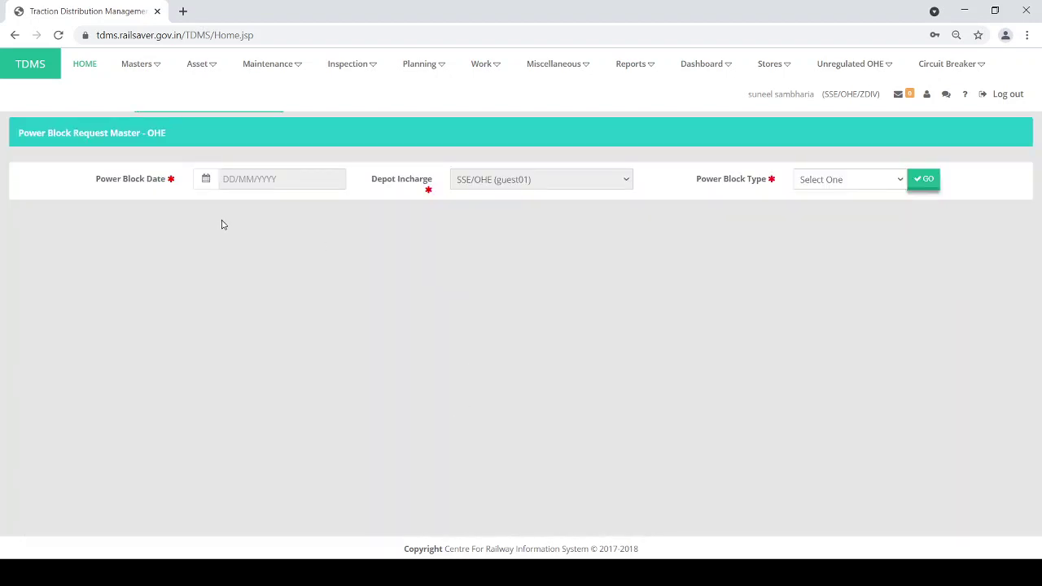
{"action": "left_click", "coordinate": [224, 179]}
{"action": "left_click", "coordinate": [275, 241]}
{"action": "left_click", "coordinate": [841, 185]}
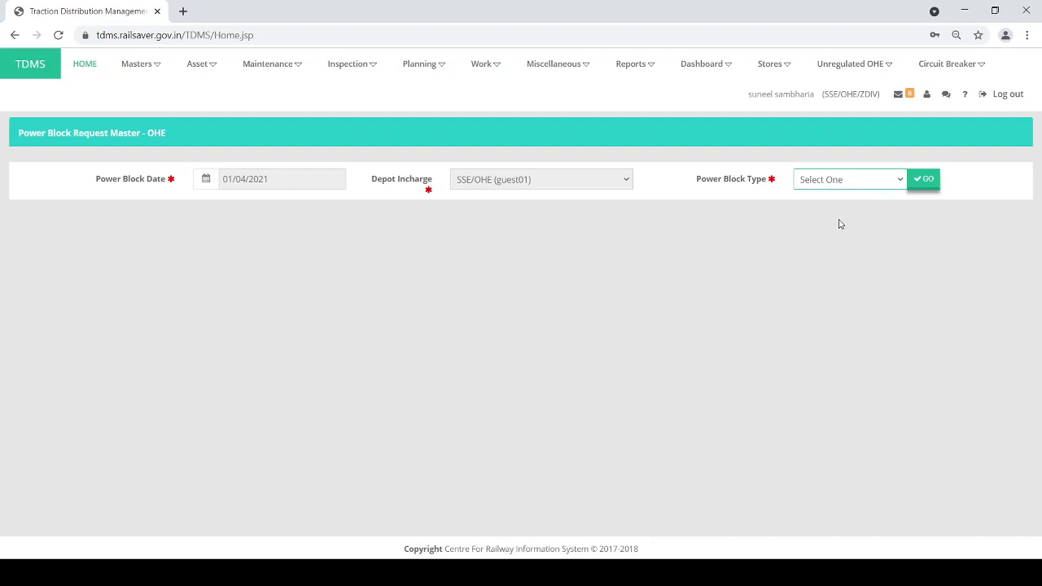
{"action": "left_click", "coordinate": [846, 225]}
{"action": "left_click", "coordinate": [933, 186]}
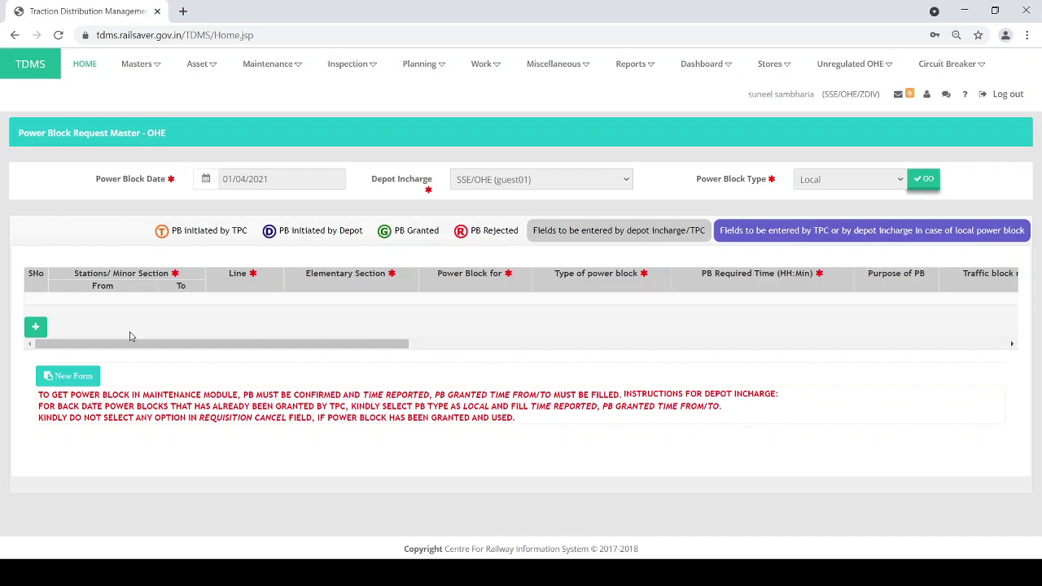
{"action": "left_click", "coordinate": [37, 328]}
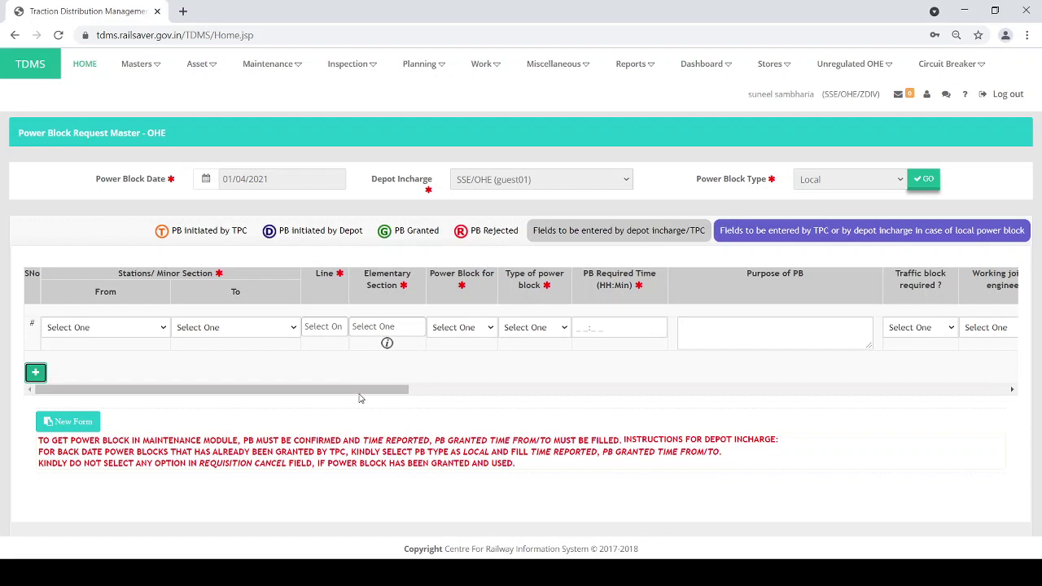
Step: Examine the Time Reported, PB Granted Time and Permit to Work fields of the Local request row
{"action": "left_click_drag", "start_coordinate": [360, 390], "coordinate": [887, 376]}
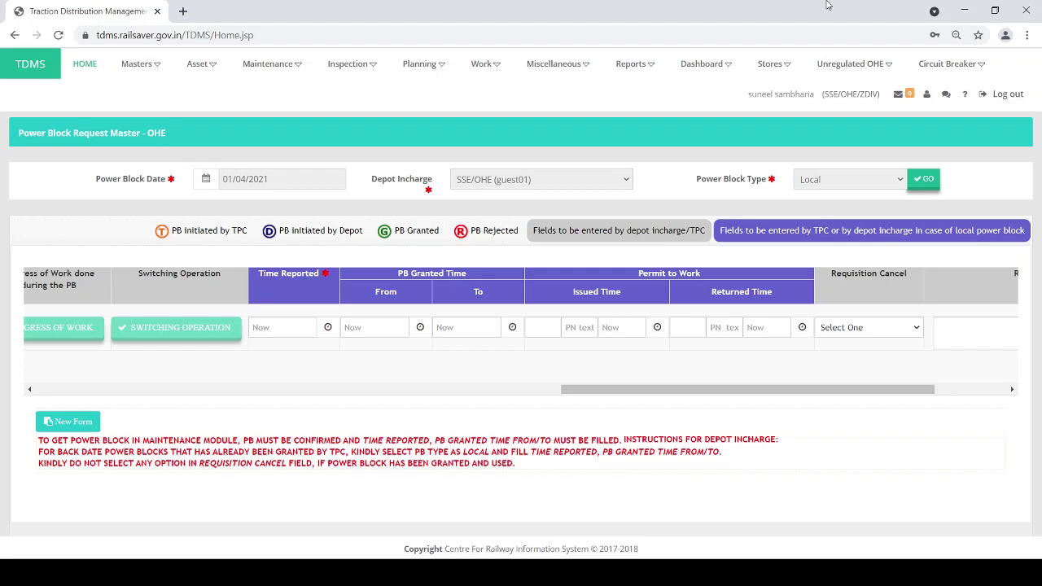
{"action": "mouse_move", "coordinate": [284, 69]}
{"action": "left_click_drag", "start_coordinate": [260, 274], "coordinate": [770, 292]}
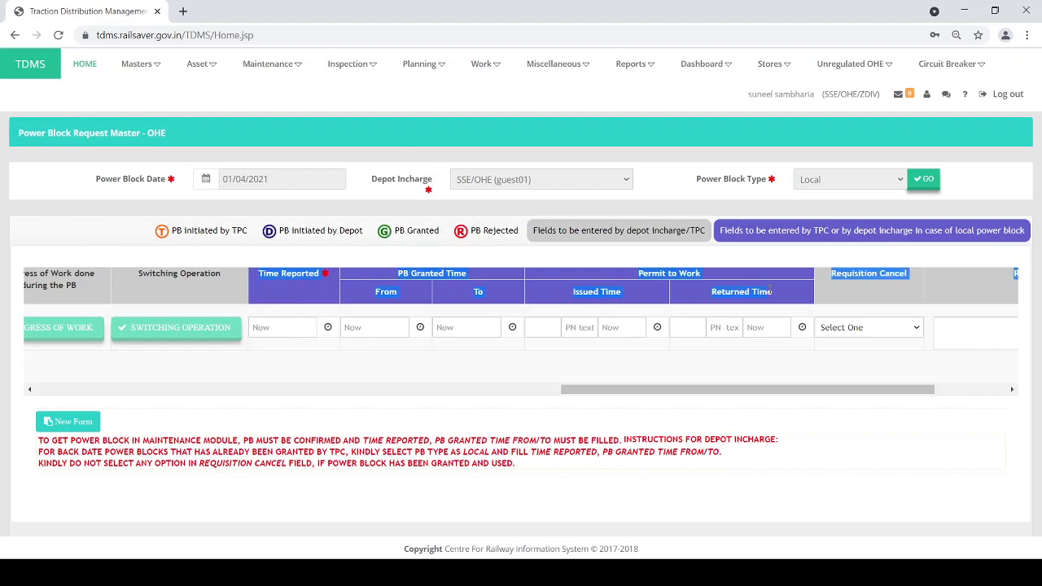
{"action": "left_click", "coordinate": [775, 297]}
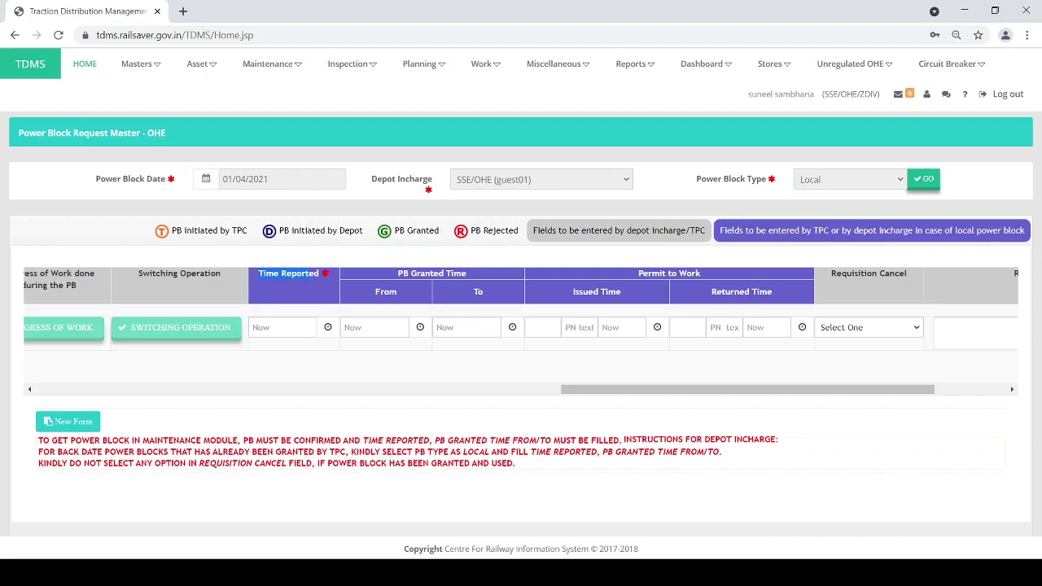
{"action": "left_click_drag", "start_coordinate": [557, 275], "coordinate": [778, 296]}
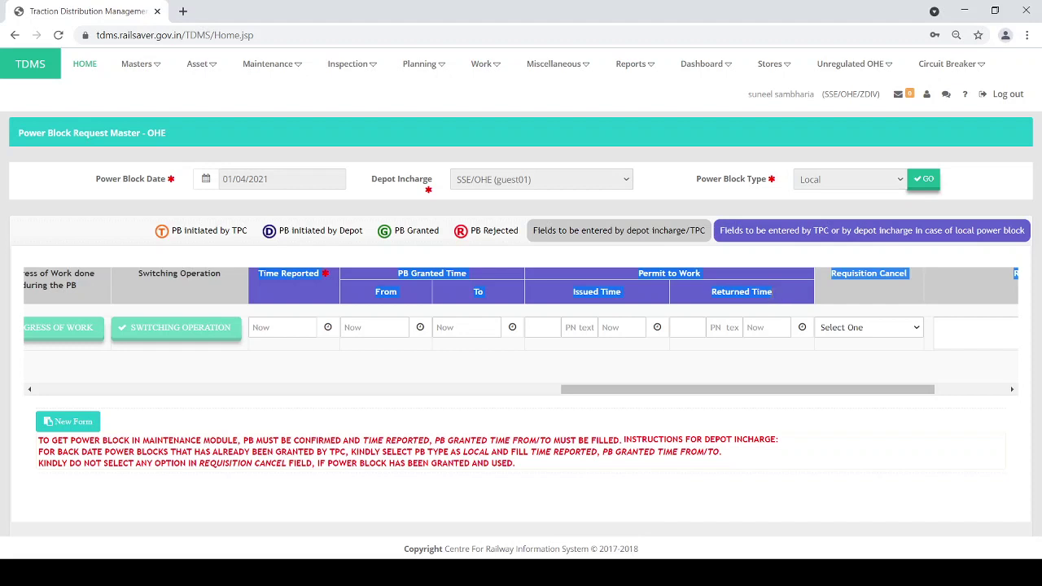
{"action": "left_click", "coordinate": [775, 296]}
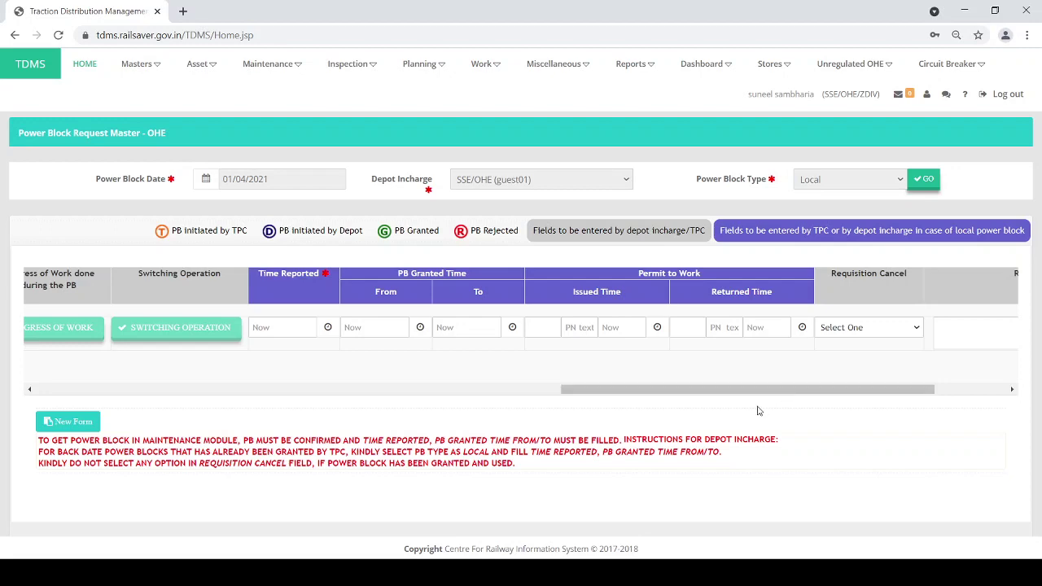
Step: Log out of the depot account and sign in to TDMS with the TPC login ID and account password
{"action": "left_click", "coordinate": [1006, 96]}
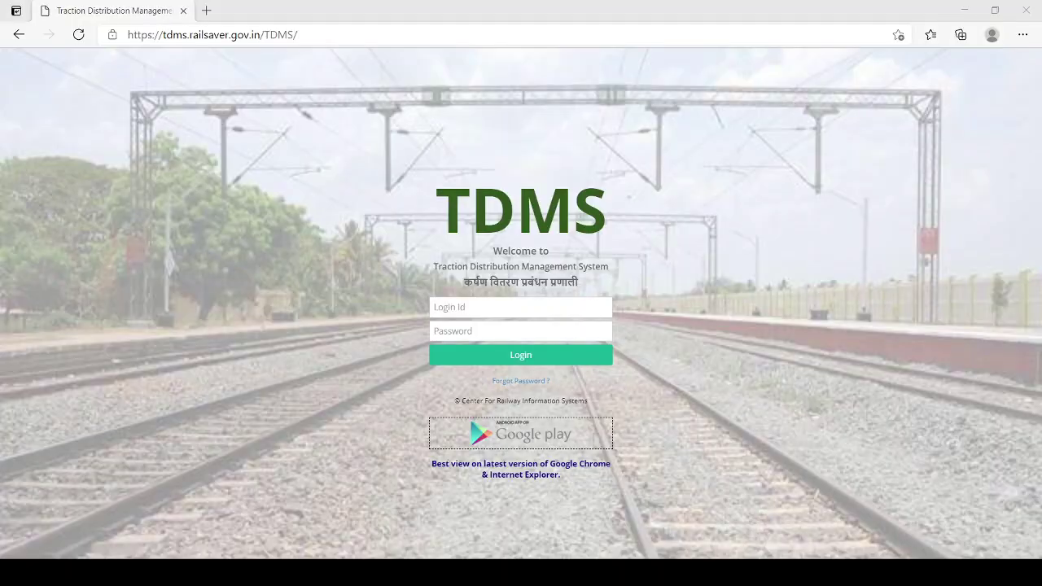
{"action": "left_click", "coordinate": [497, 313]}
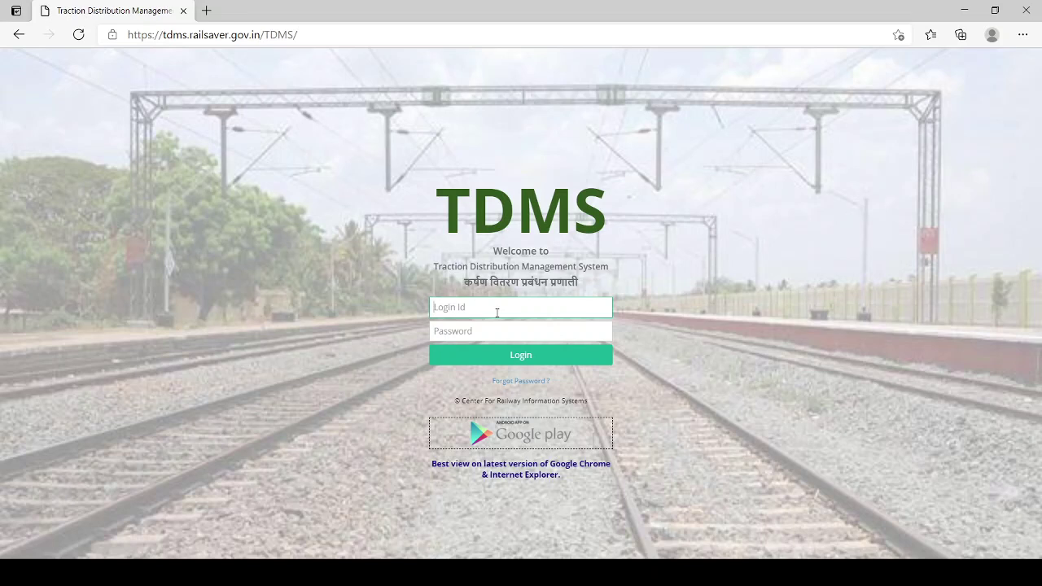
{"action": "type", "text": "tdmstpc"}
{"action": "key", "text": "Tab"}
{"action": "type", "text": "•"}
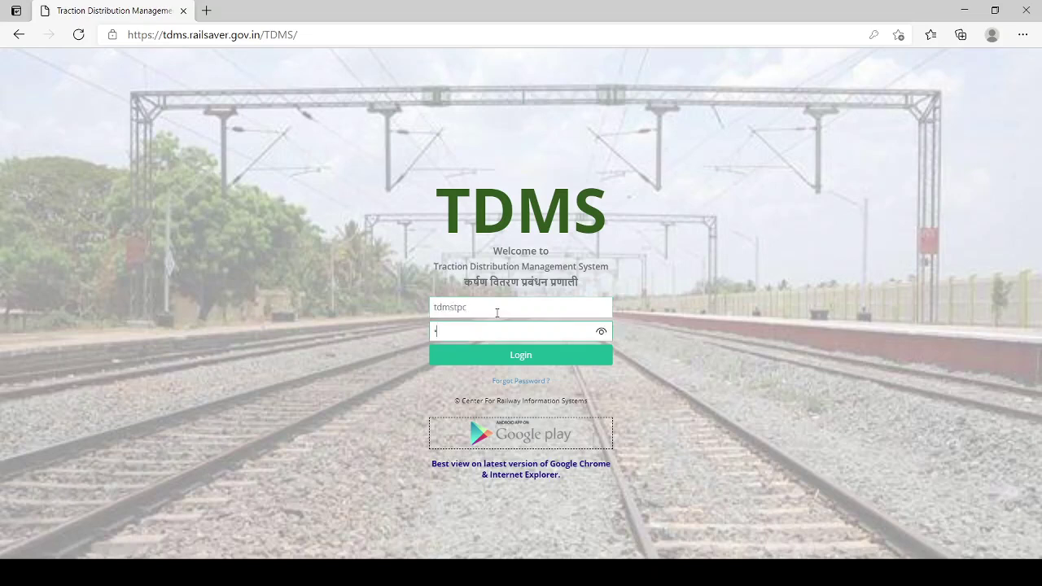
{"action": "type", "text": "•••••"}
{"action": "key", "text": "Return"}
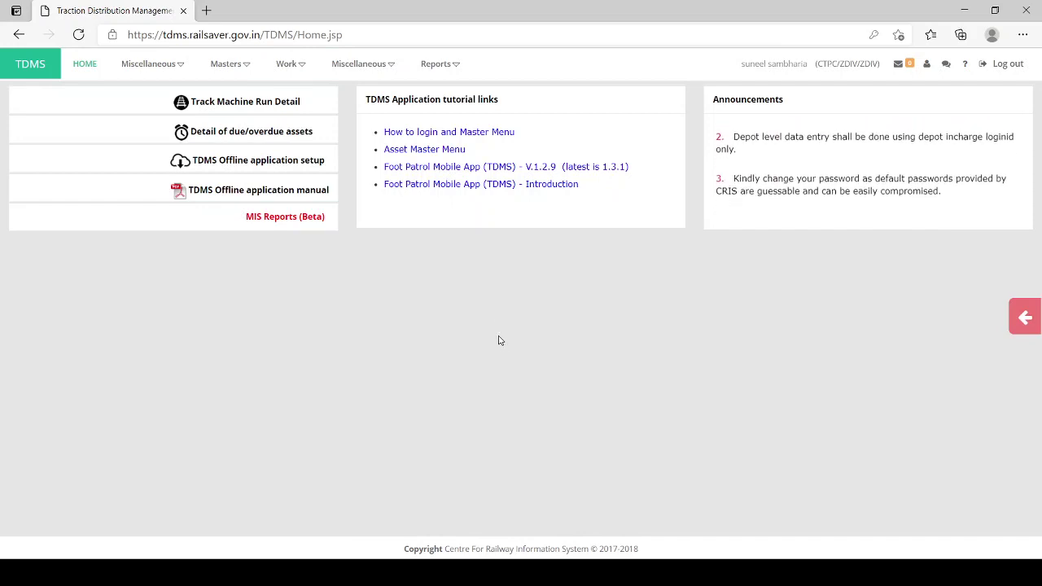
Step: Open the TPC Board Master and start a new TPC board record
{"action": "left_click", "coordinate": [231, 65]}
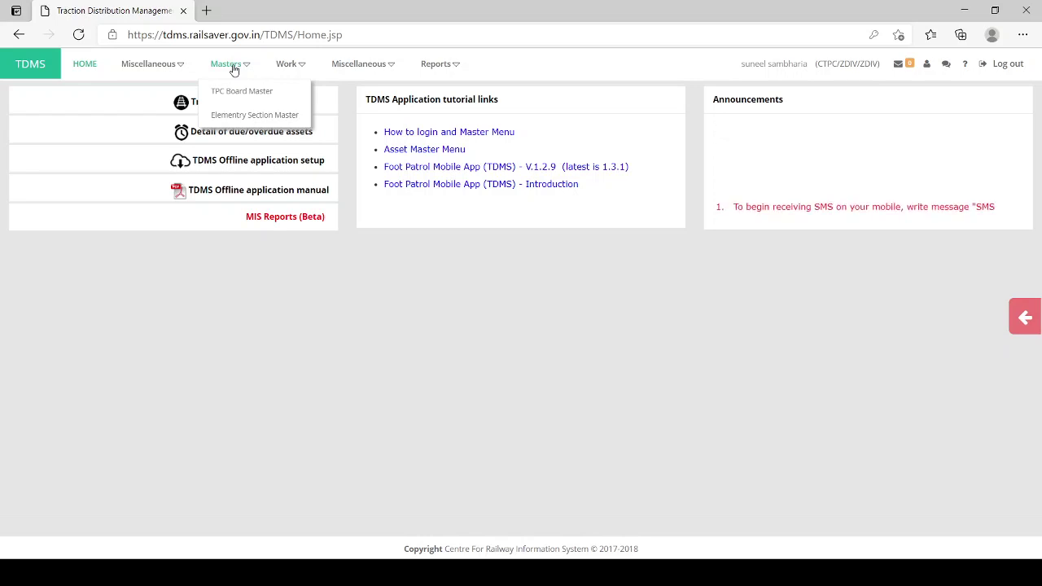
{"action": "left_click", "coordinate": [241, 92]}
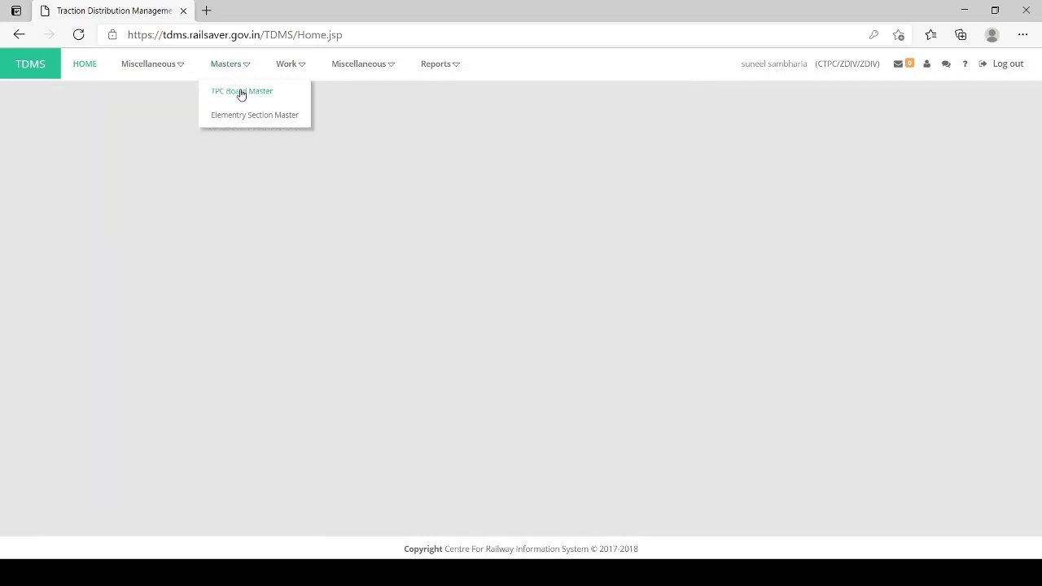
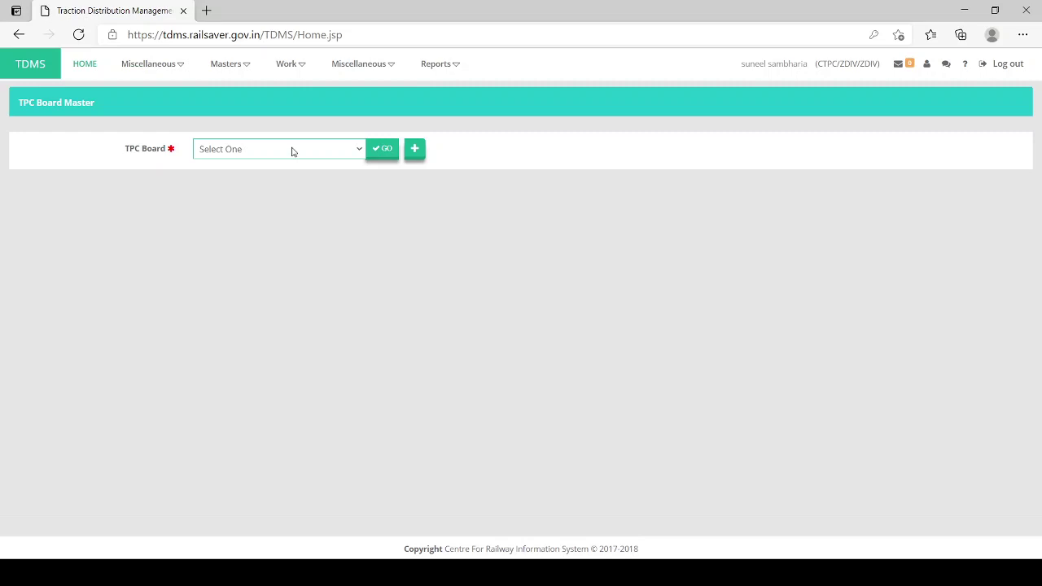
{"action": "left_click", "coordinate": [416, 153]}
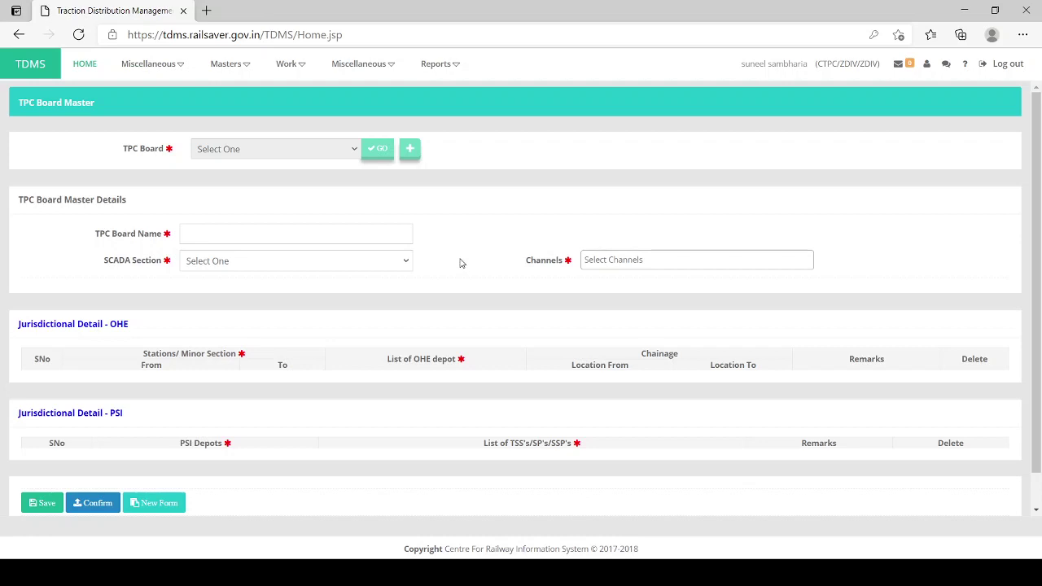
{"action": "scroll", "coordinate": [460, 263], "scroll_direction": "down", "scroll_amount": 1}
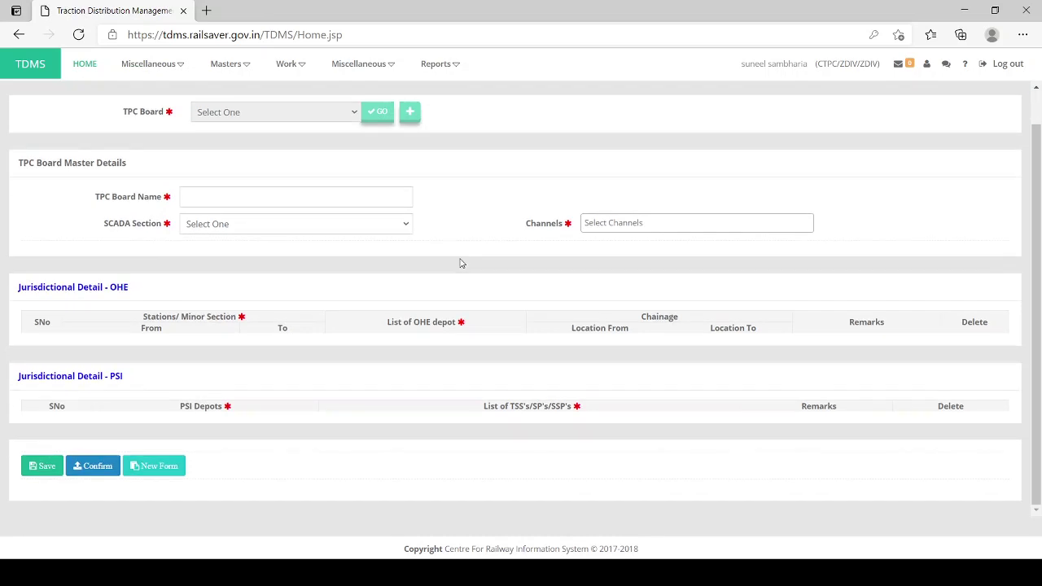
{"action": "scroll", "coordinate": [460, 263], "scroll_direction": "up", "scroll_amount": 1}
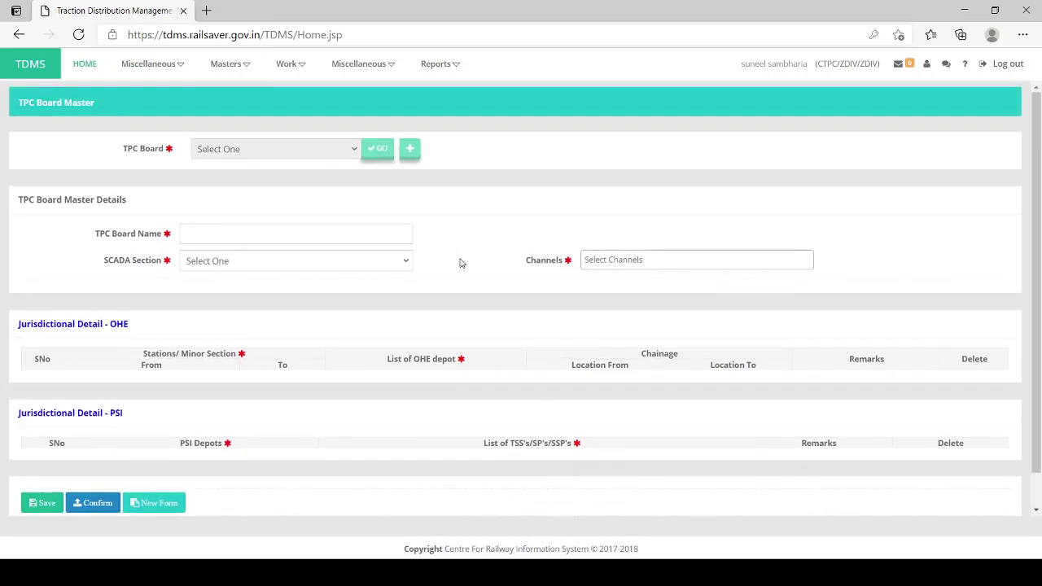
Step: Enter XYZ BOARD as the TPC board name and choose SCADA SECTION 1 as its SCADA section
{"action": "left_click", "coordinate": [280, 235]}
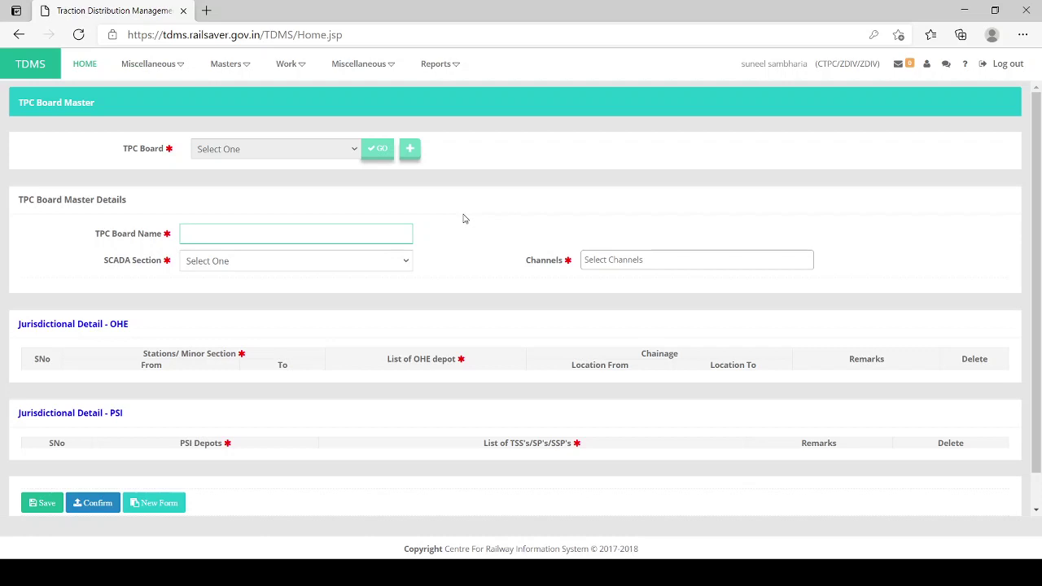
{"action": "type", "text": "XY"}
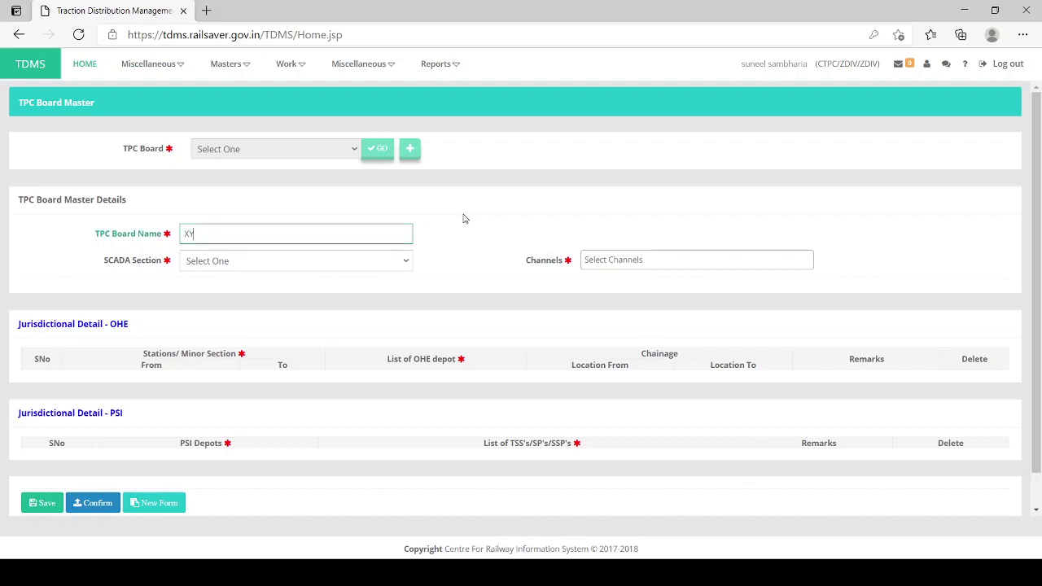
{"action": "type", "text": "Z BOARD"}
{"action": "left_click", "coordinate": [298, 262]}
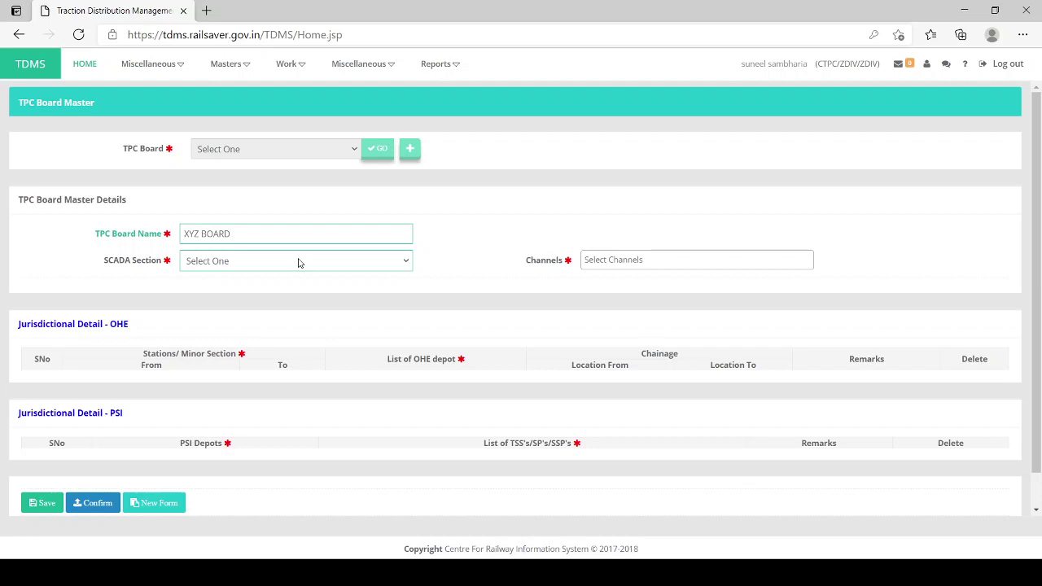
{"action": "left_click", "coordinate": [248, 293]}
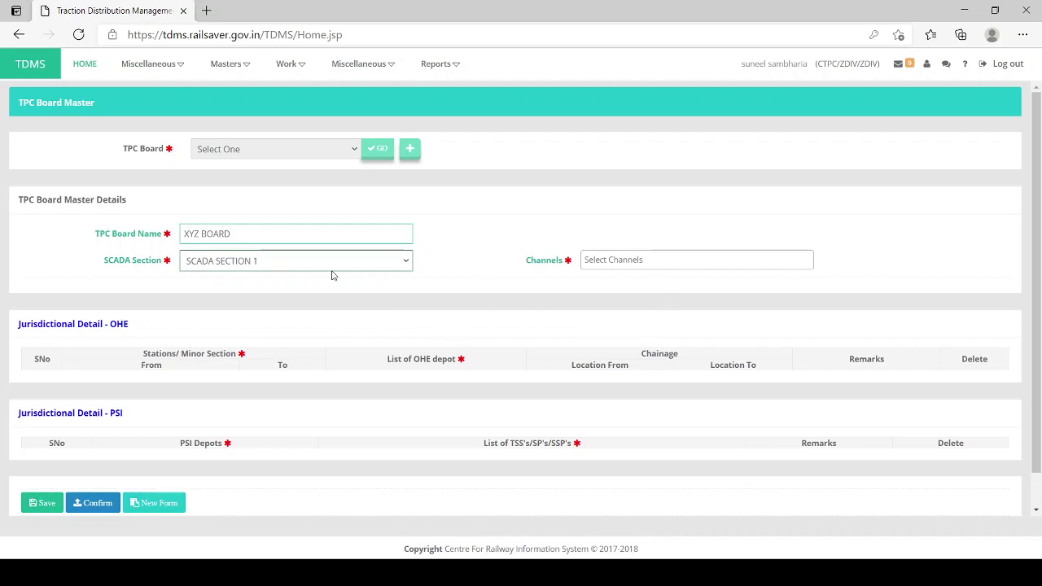
Step: Add channels 01 (STN10-STN11) - (14/11 - 14/13A) and 02 (STN10-STN10) - (12/26A - 13/36) to the new board
{"action": "left_click", "coordinate": [626, 264]}
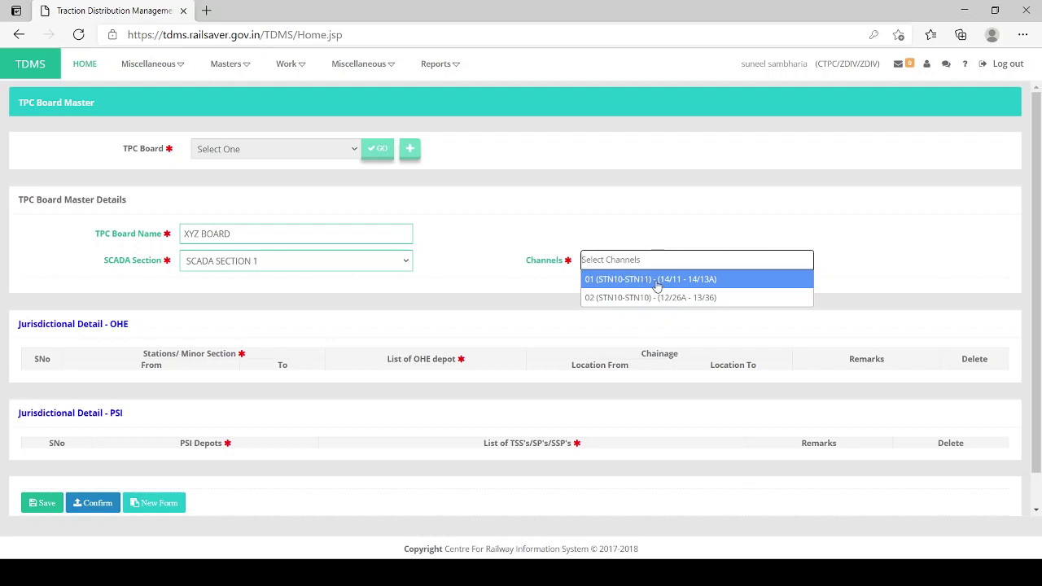
{"action": "left_click", "coordinate": [656, 280]}
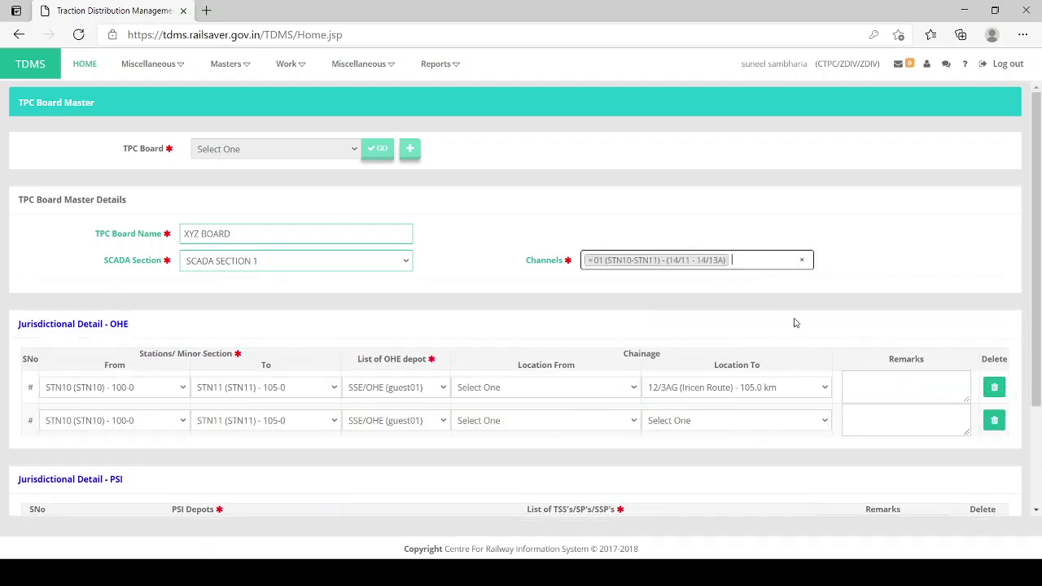
{"action": "scroll", "coordinate": [797, 315], "scroll_direction": "down", "scroll_amount": 2}
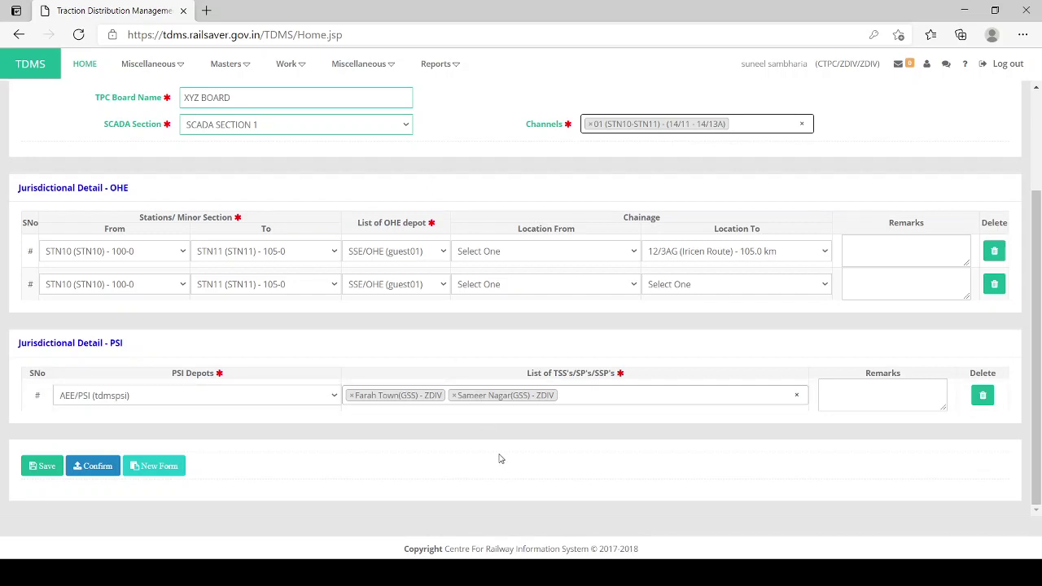
{"action": "left_click", "coordinate": [747, 125]}
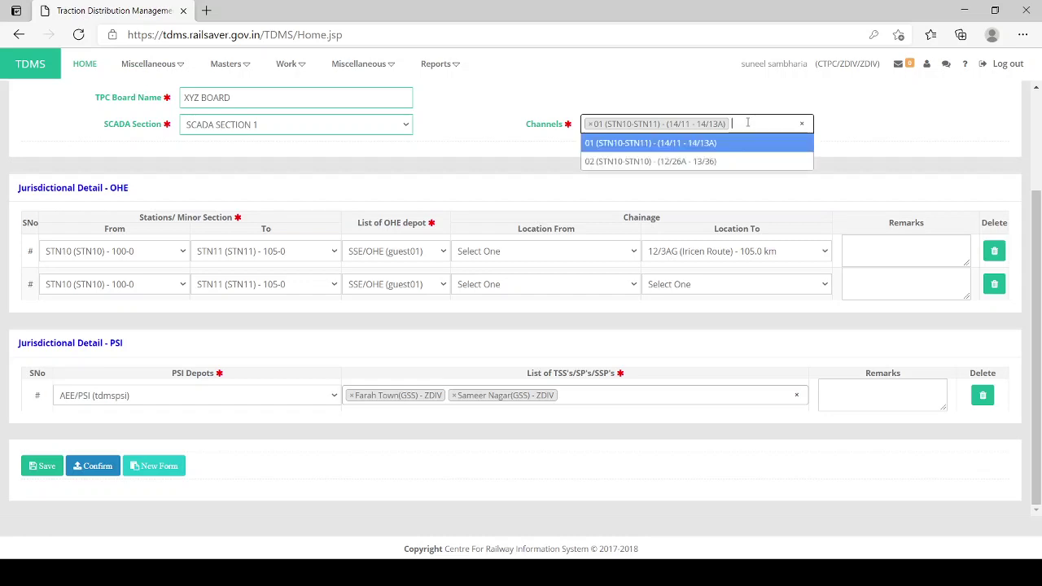
{"action": "left_click", "coordinate": [733, 162]}
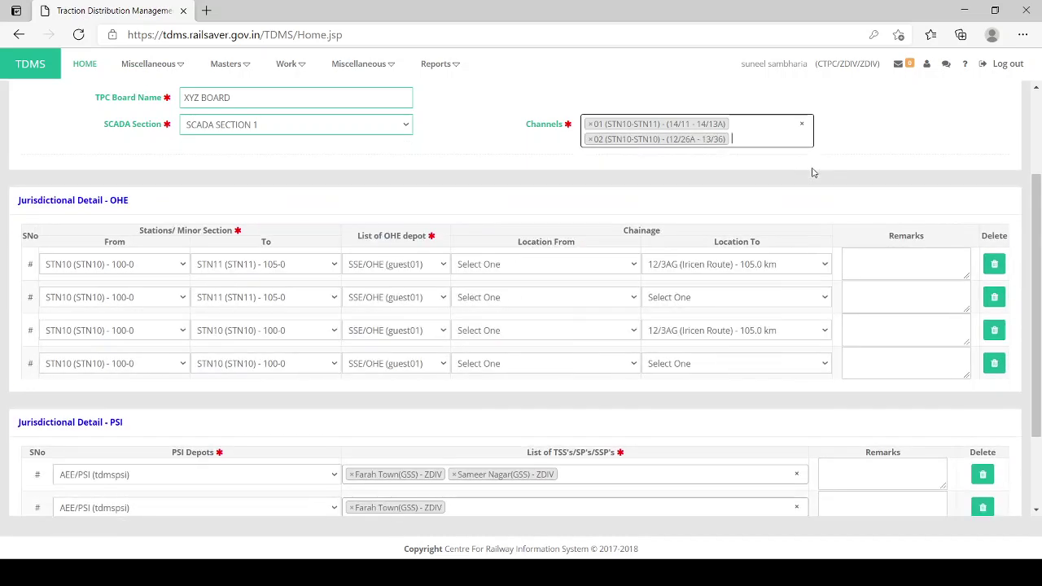
{"action": "scroll", "coordinate": [333, 399], "scroll_direction": "down", "scroll_amount": 1}
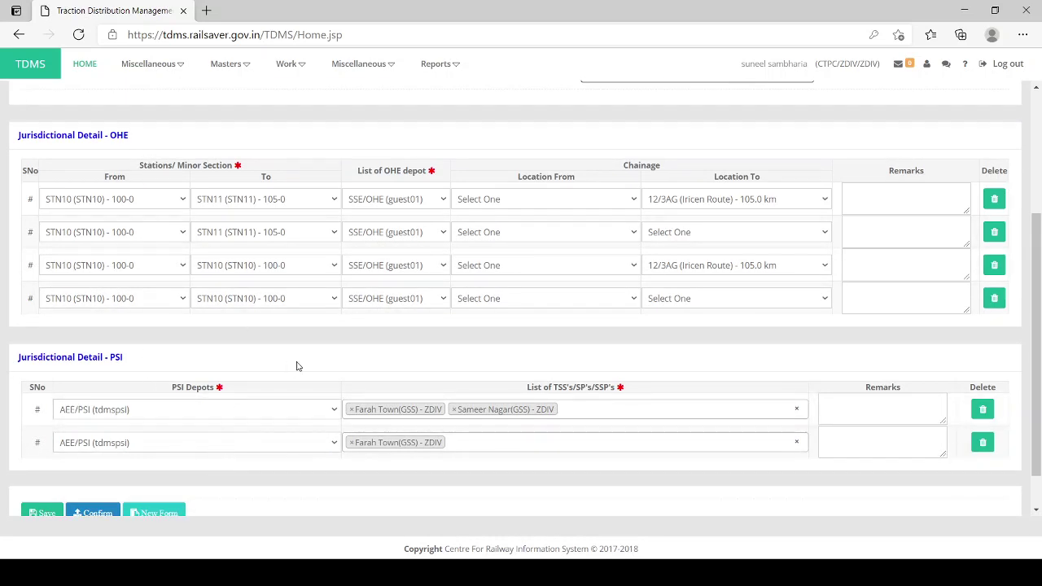
{"action": "scroll", "coordinate": [298, 366], "scroll_direction": "up", "scroll_amount": 3}
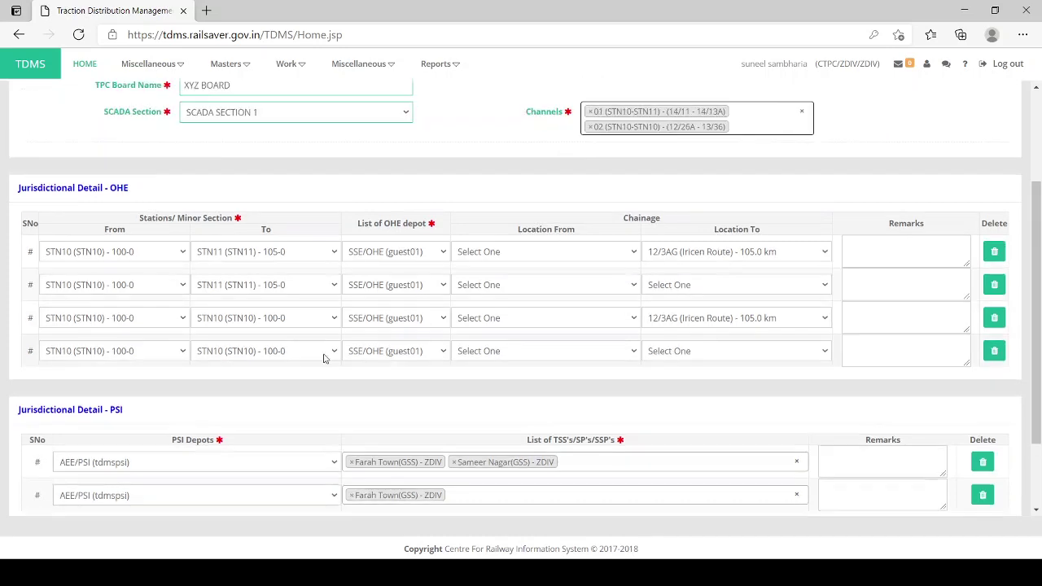
Step: Examine the selected channels and the OHE and PSI jurisdictional details filled in for the new board
{"action": "left_click", "coordinate": [748, 271]}
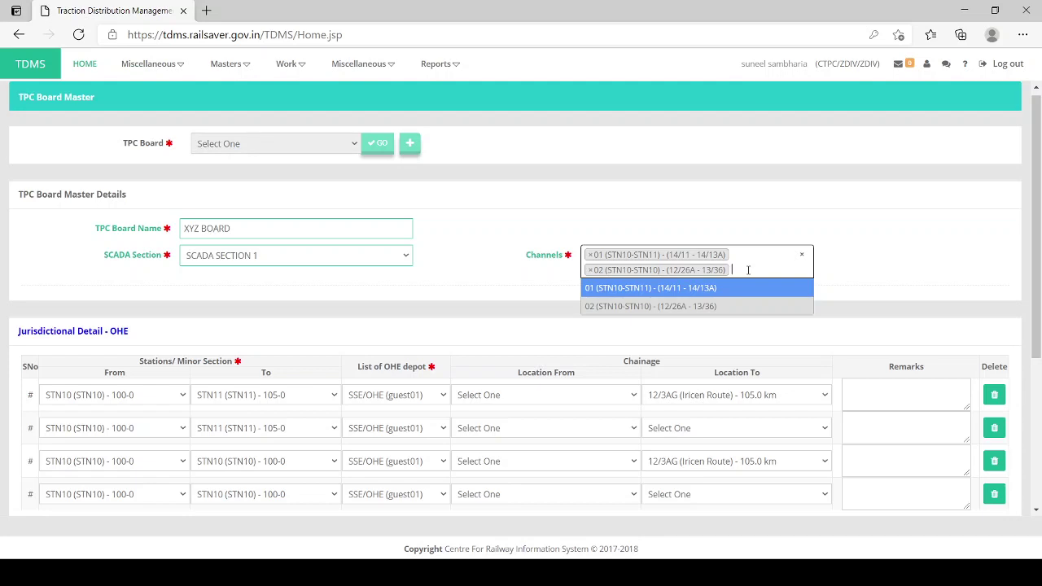
{"action": "left_click", "coordinate": [413, 303]}
{"action": "scroll", "coordinate": [437, 303], "scroll_direction": "down", "scroll_amount": 3}
{"action": "scroll", "coordinate": [437, 302], "scroll_direction": "down", "scroll_amount": 1}
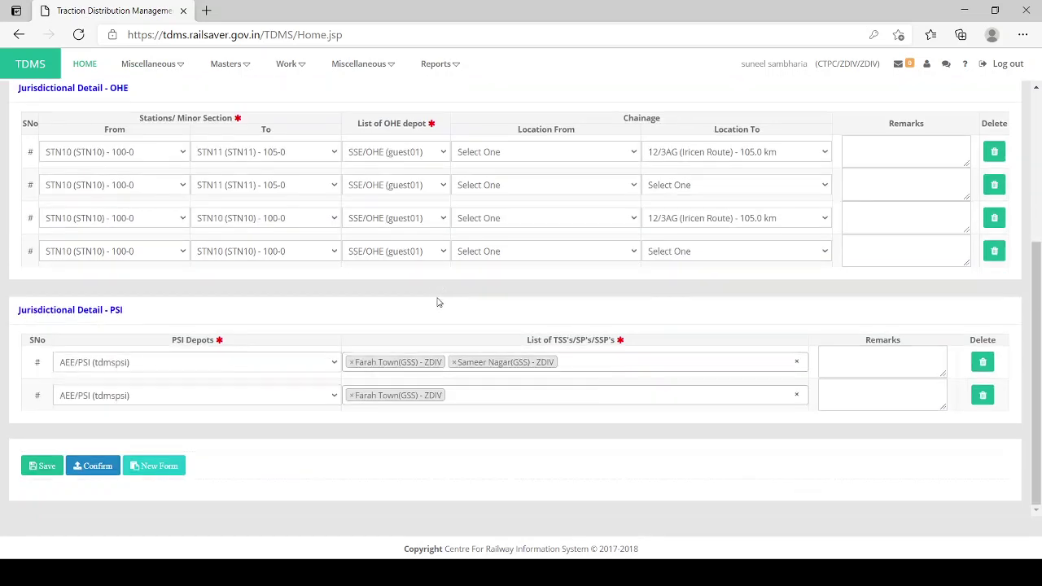
{"action": "scroll", "coordinate": [437, 302], "scroll_direction": "up", "scroll_amount": 1}
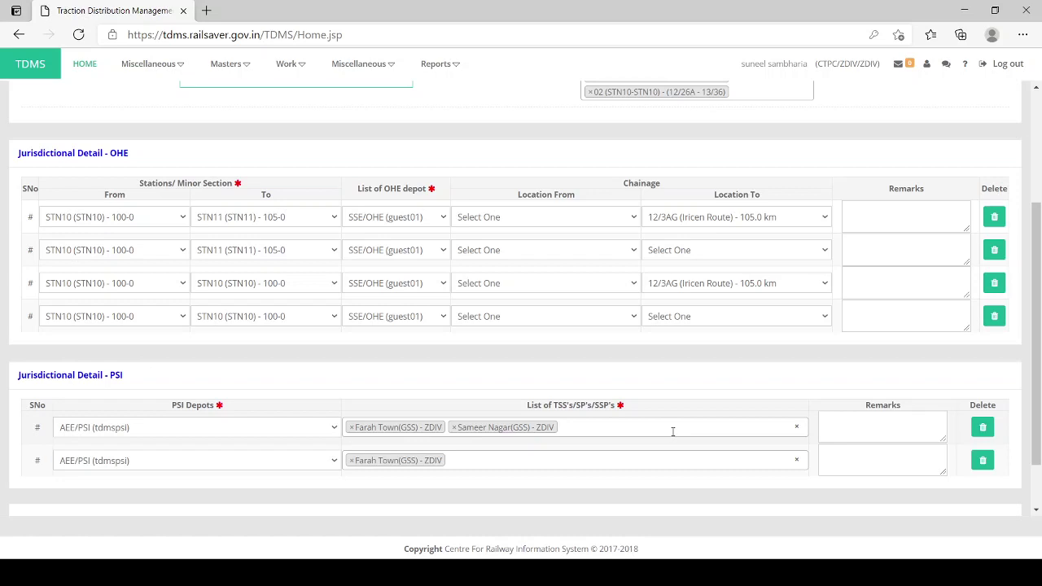
{"action": "scroll", "coordinate": [672, 431], "scroll_direction": "up", "scroll_amount": 5}
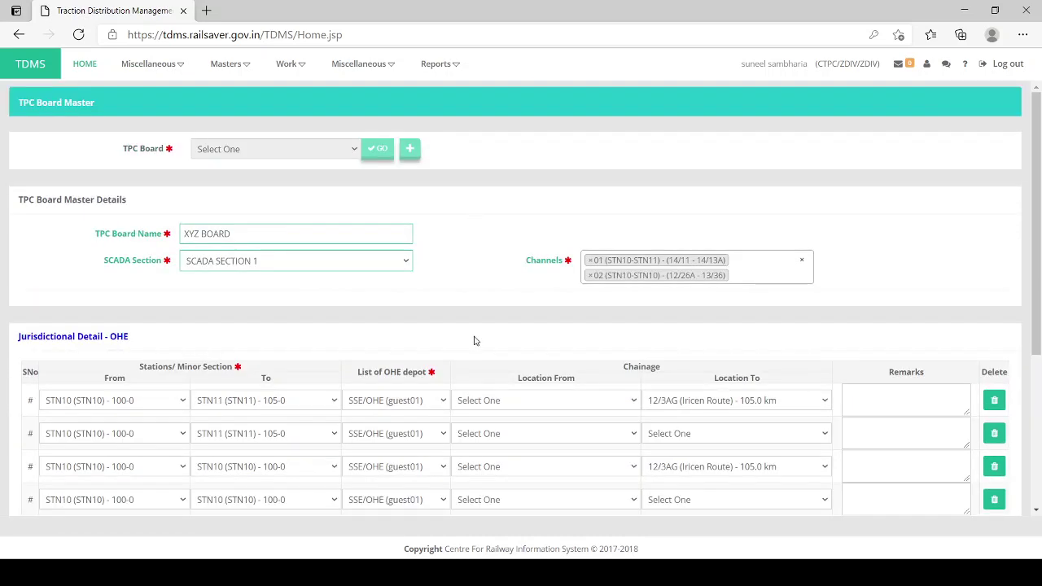
{"action": "scroll", "coordinate": [475, 340], "scroll_direction": "down", "scroll_amount": 3}
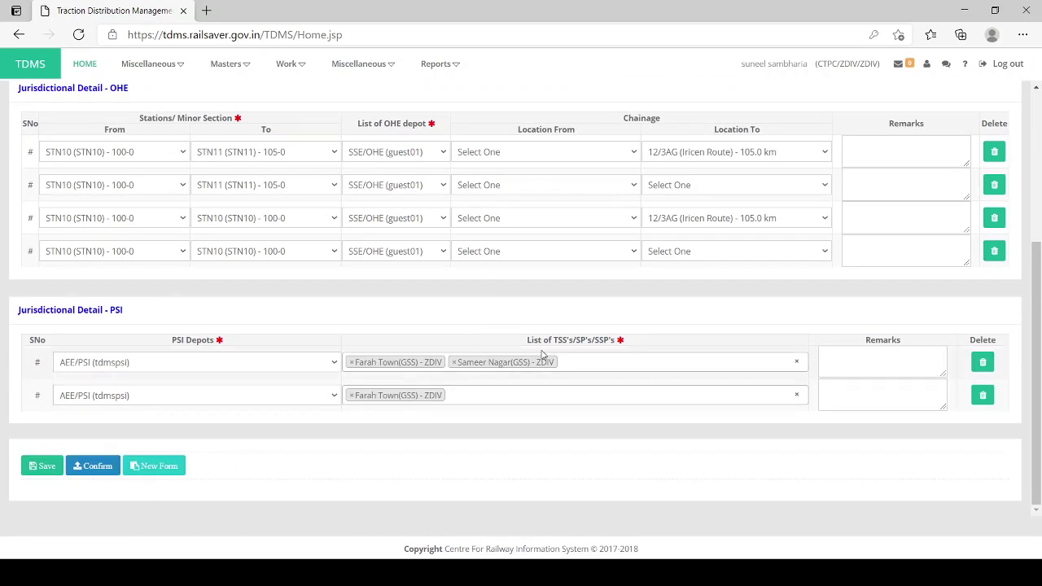
{"action": "scroll", "coordinate": [542, 354], "scroll_direction": "up", "scroll_amount": 5}
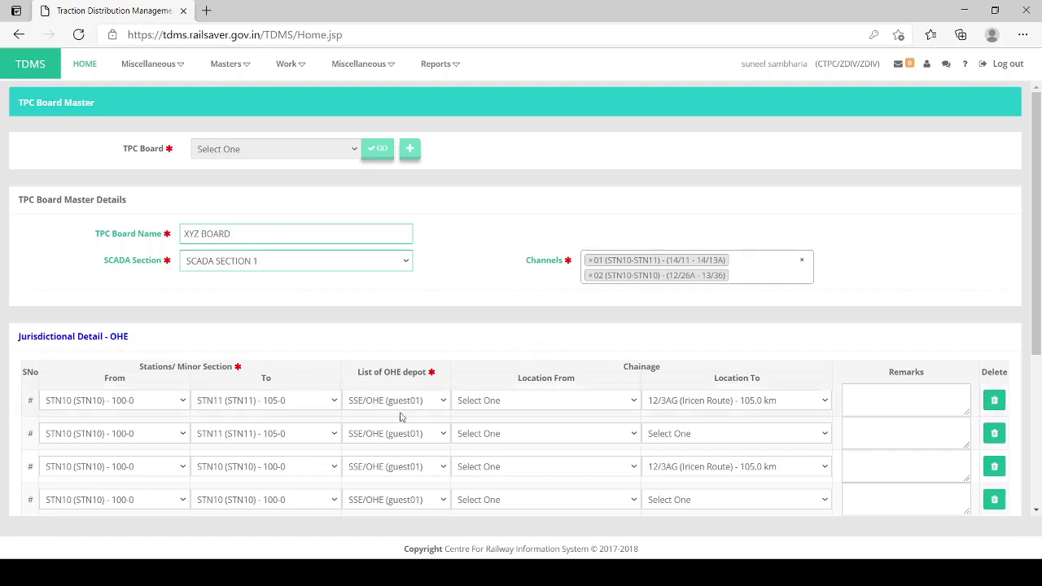
{"action": "scroll", "coordinate": [409, 415], "scroll_direction": "down", "scroll_amount": 3}
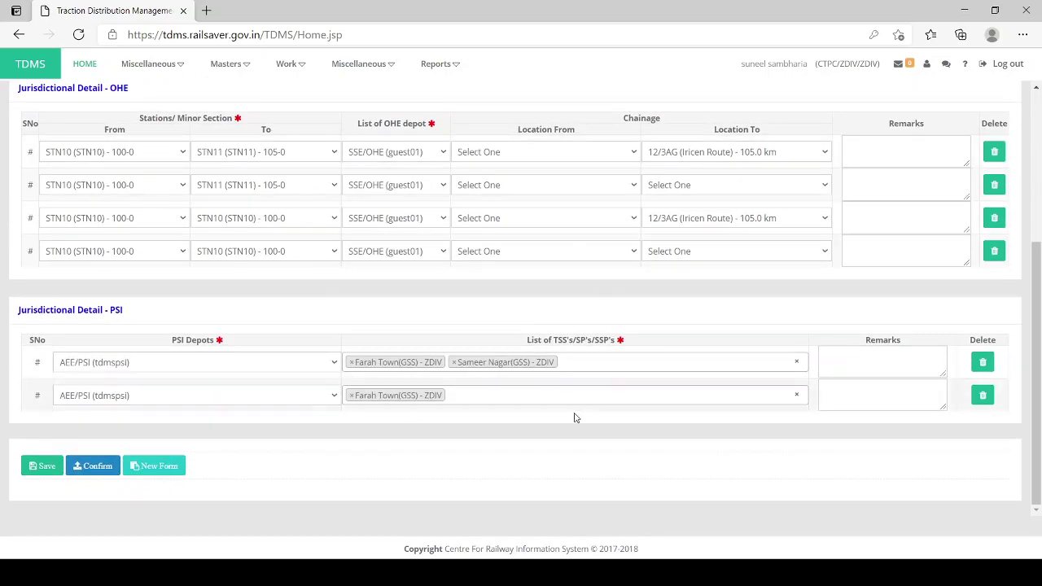
{"action": "scroll", "coordinate": [575, 419], "scroll_direction": "up", "scroll_amount": 3}
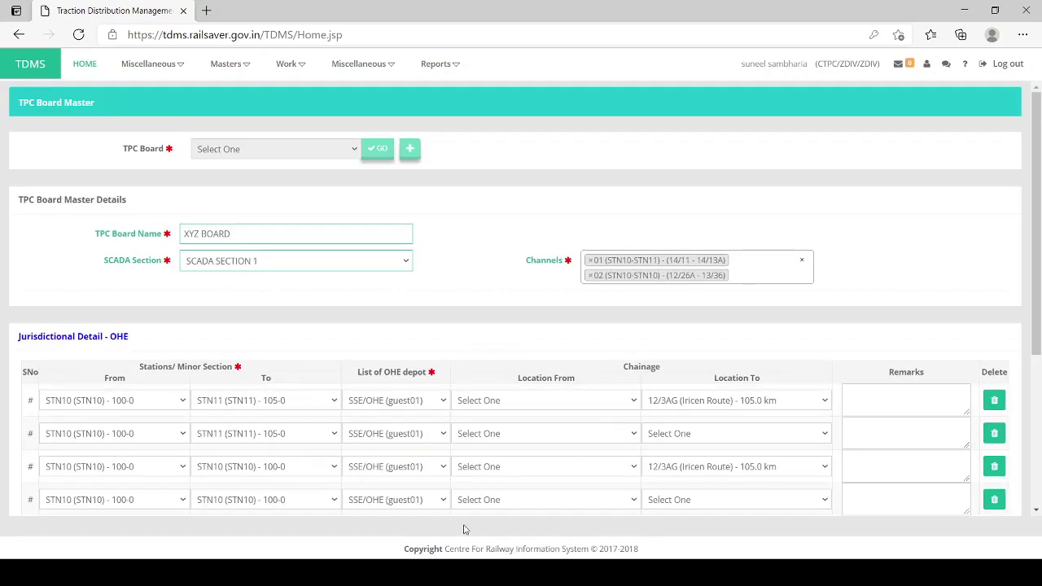
{"action": "left_click", "coordinate": [746, 274]}
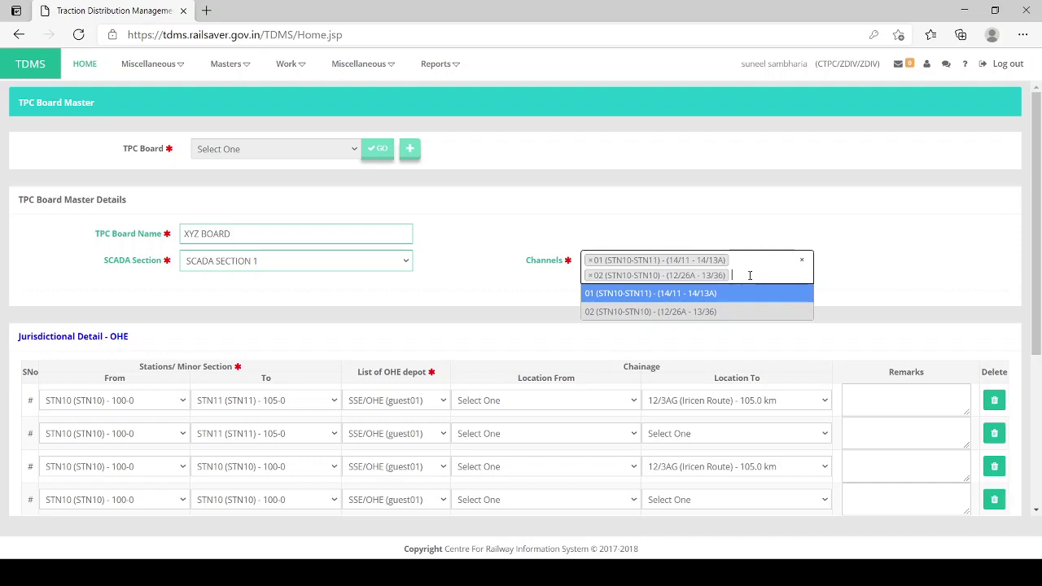
{"action": "left_click", "coordinate": [445, 279]}
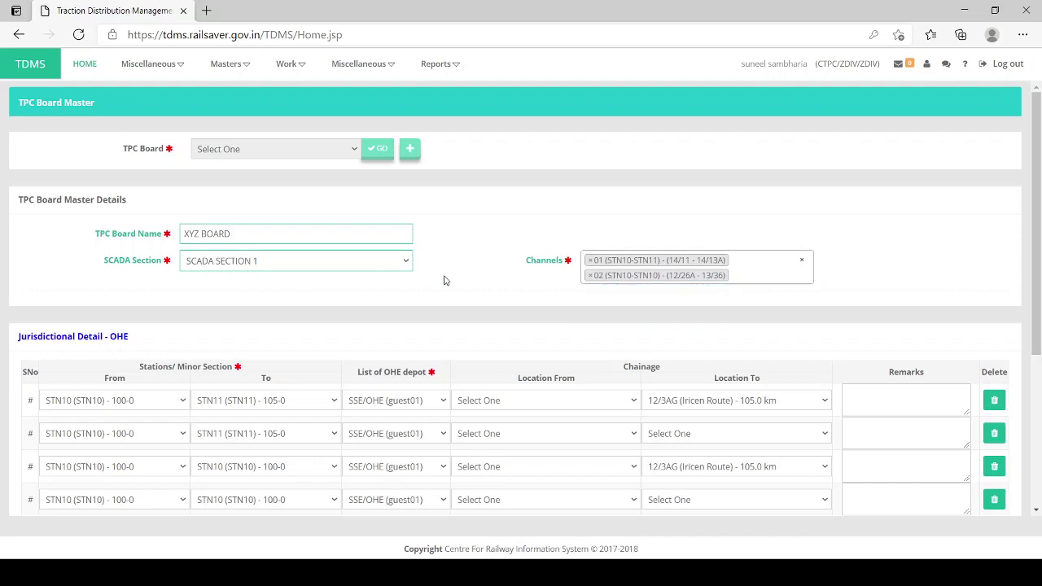
Step: Discard the unsaved board with a new form and view the existing TPC PUBLIC board's channels and jurisdictional details
{"action": "scroll", "coordinate": [444, 280], "scroll_direction": "down", "scroll_amount": 3}
{"action": "left_click", "coordinate": [157, 466]}
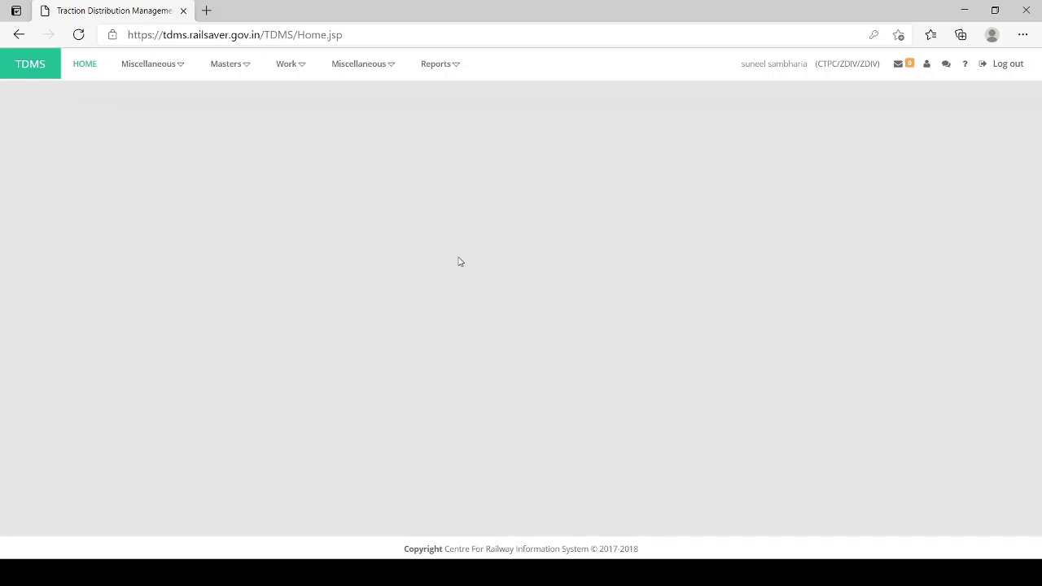
{"action": "left_click", "coordinate": [243, 148]}
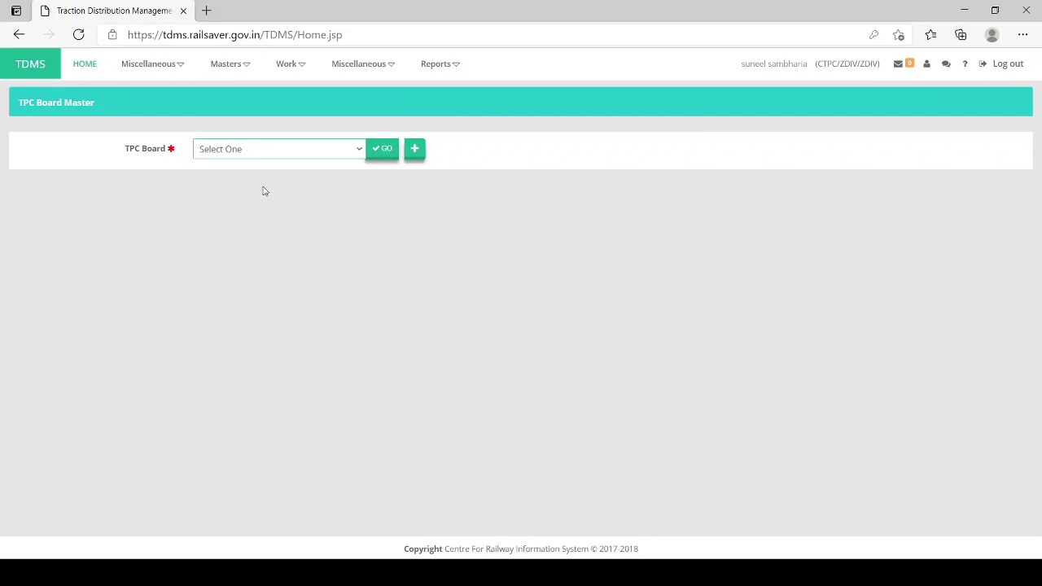
{"action": "left_click", "coordinate": [265, 190]}
{"action": "left_click", "coordinate": [385, 151]}
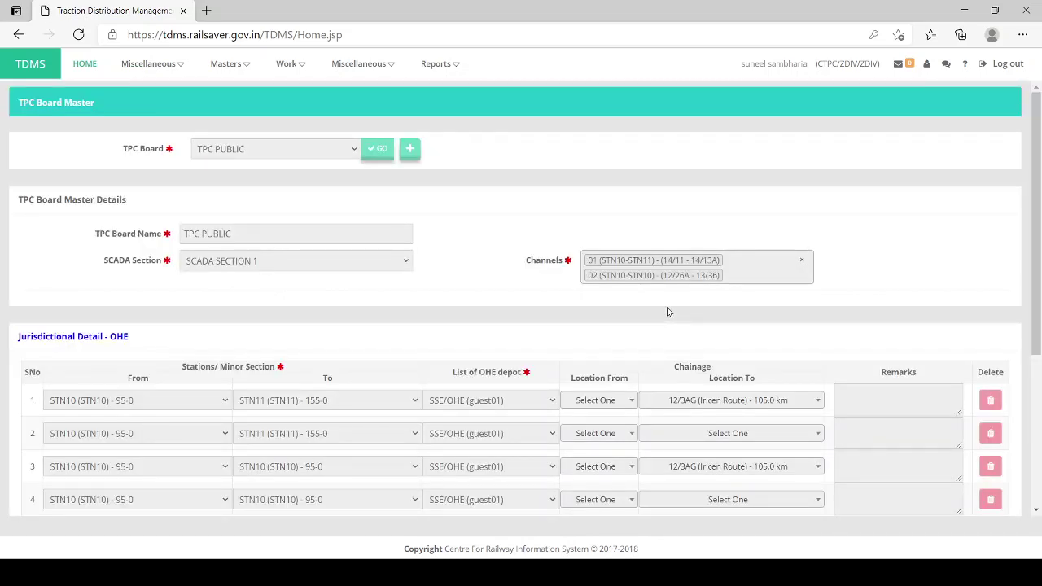
{"action": "scroll", "coordinate": [668, 312], "scroll_direction": "down", "scroll_amount": 3}
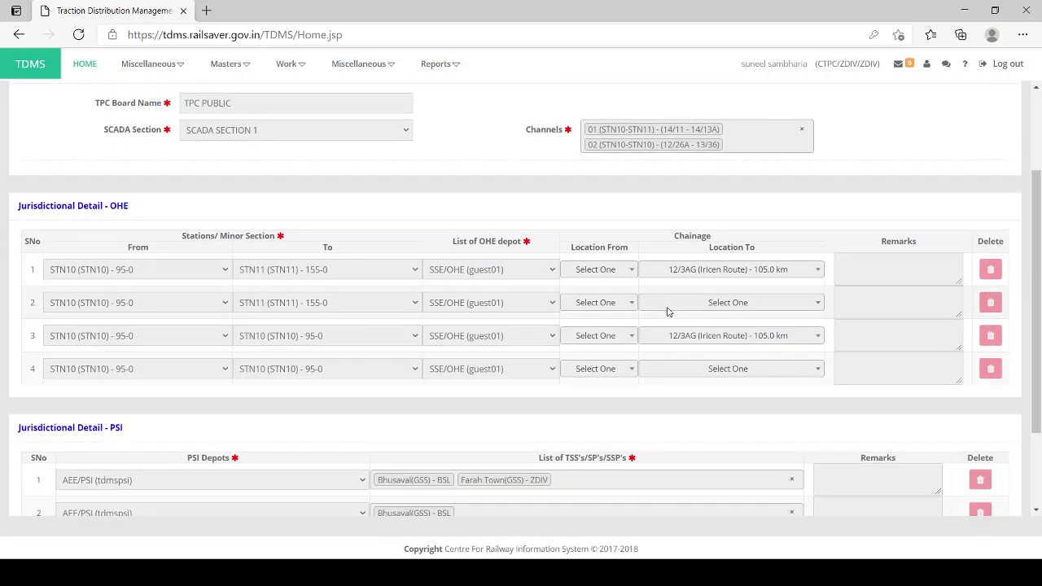
{"action": "scroll", "coordinate": [668, 312], "scroll_direction": "down", "scroll_amount": 3}
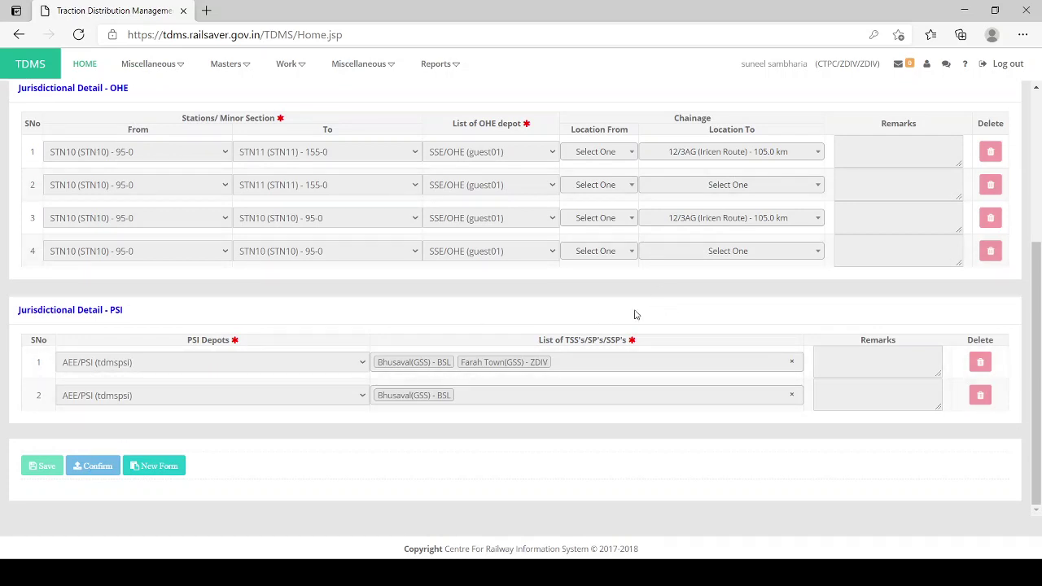
{"action": "scroll", "coordinate": [635, 314], "scroll_direction": "up", "scroll_amount": 3}
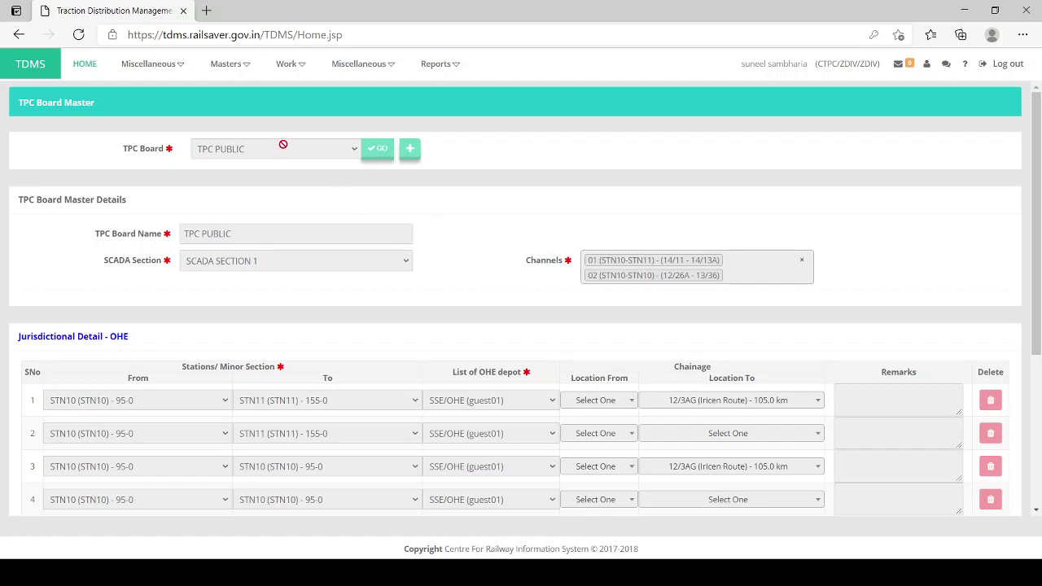
Step: Open the Elementry Section Master and load the elementary sections of the SSE/OHE (guest01) depot
{"action": "left_click", "coordinate": [238, 79]}
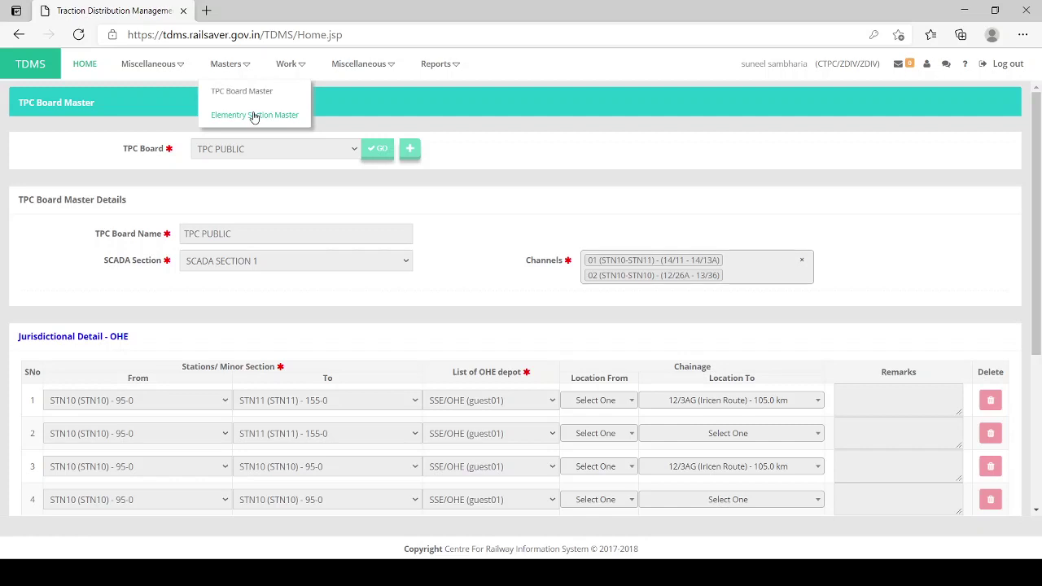
{"action": "left_click", "coordinate": [255, 114]}
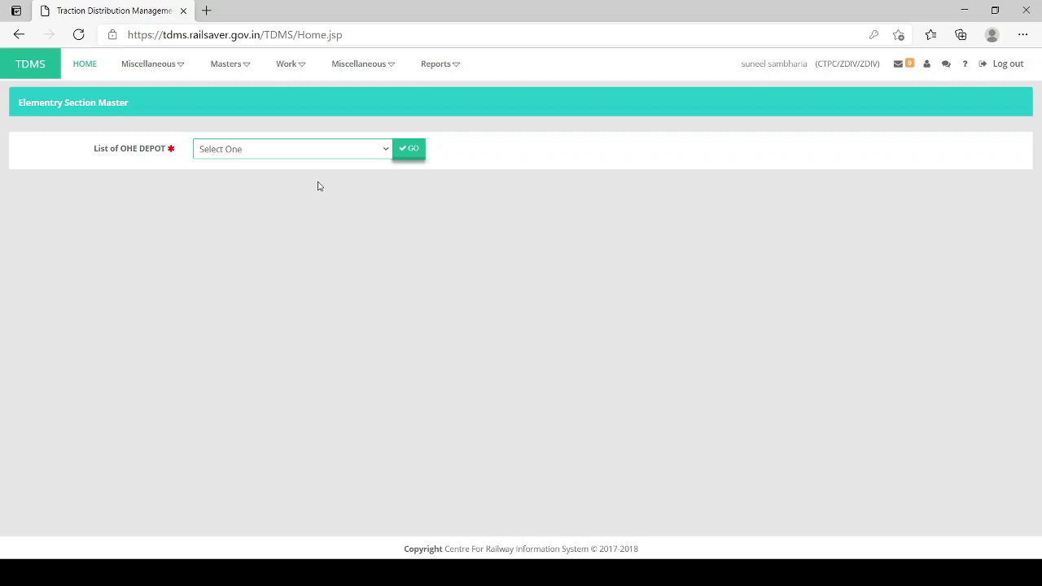
{"action": "key", "text": "Down"}
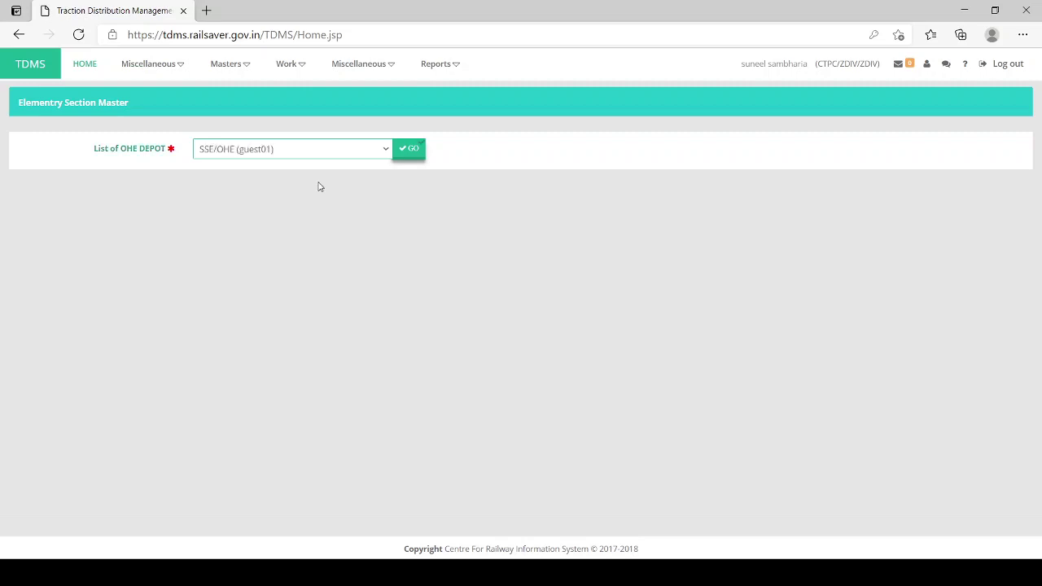
{"action": "left_click", "coordinate": [422, 150]}
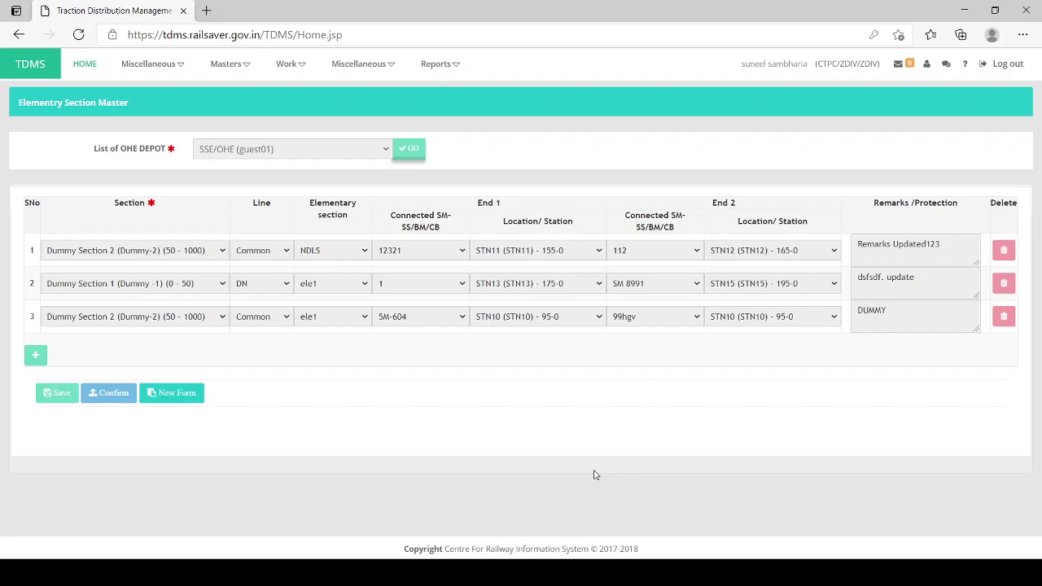
Step: Open the OHE power block requests dated 01/04/2021 for depot incharge SSE/OHE (guest01) with power block type Normal
{"action": "mouse_move", "coordinate": [298, 73]}
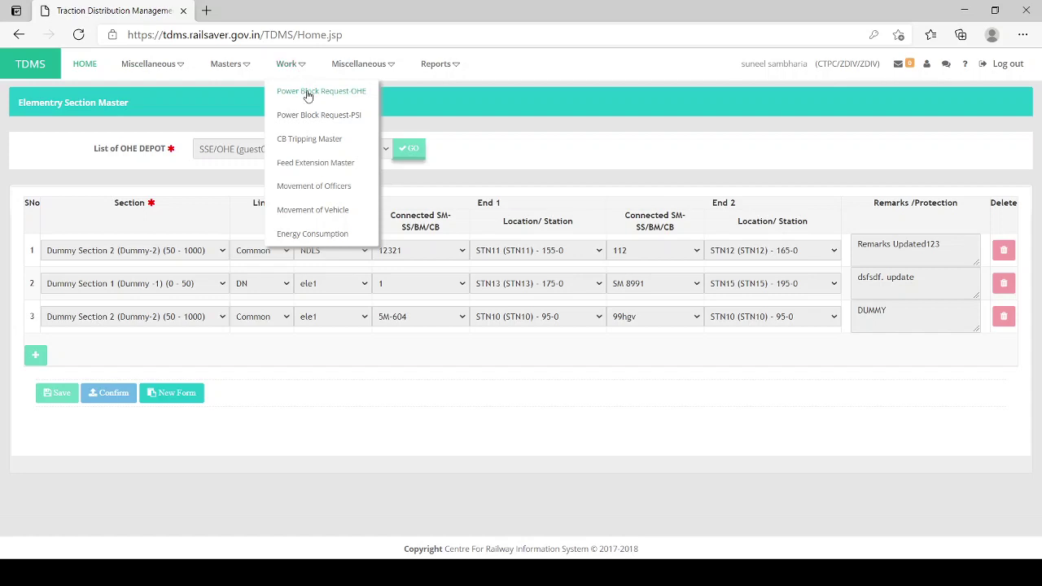
{"action": "left_click", "coordinate": [308, 96]}
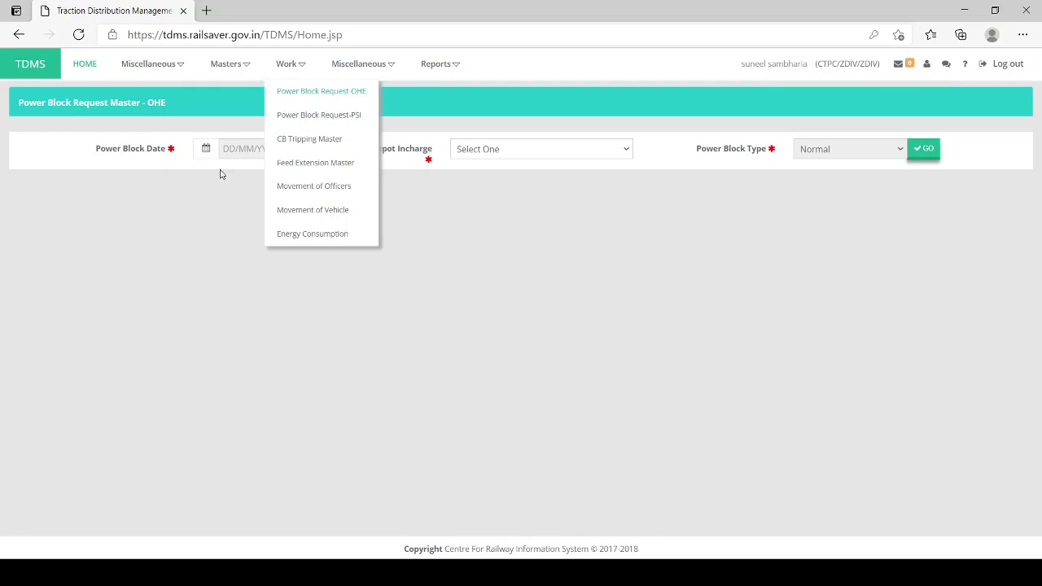
{"action": "left_click", "coordinate": [250, 149]}
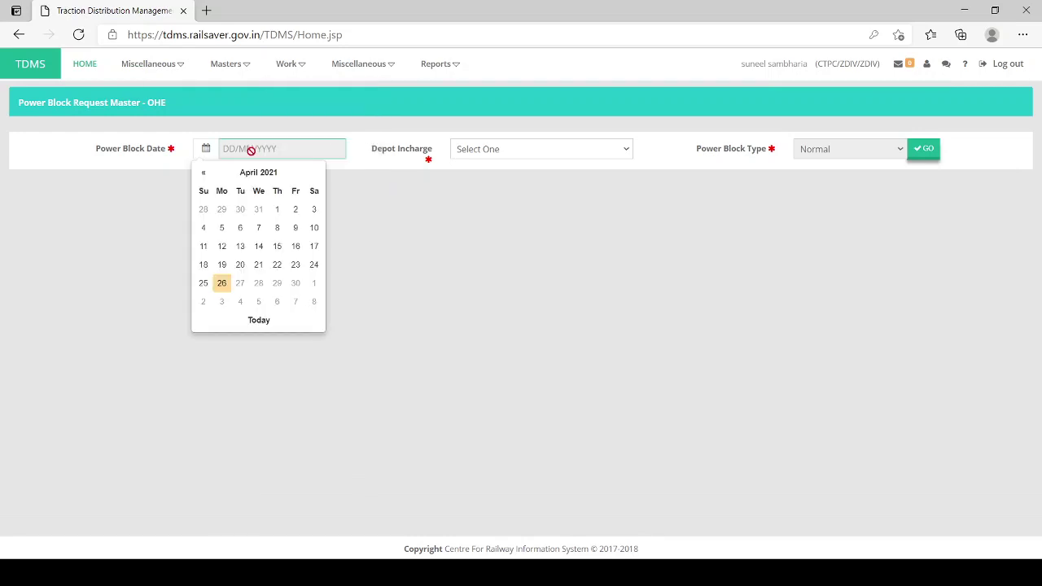
{"action": "left_click", "coordinate": [274, 212]}
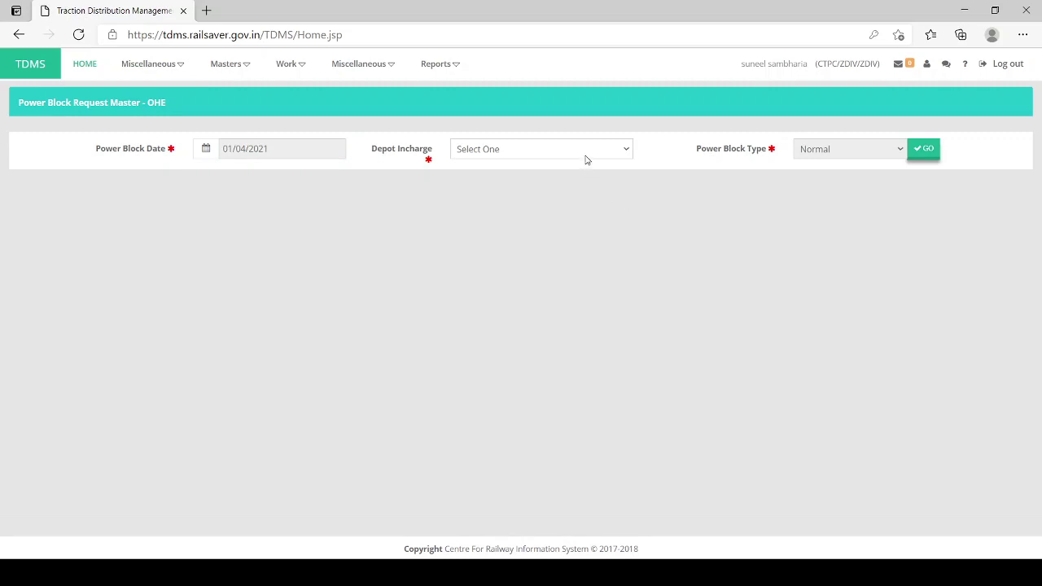
{"action": "left_click", "coordinate": [536, 149]}
{"action": "left_click", "coordinate": [535, 184]}
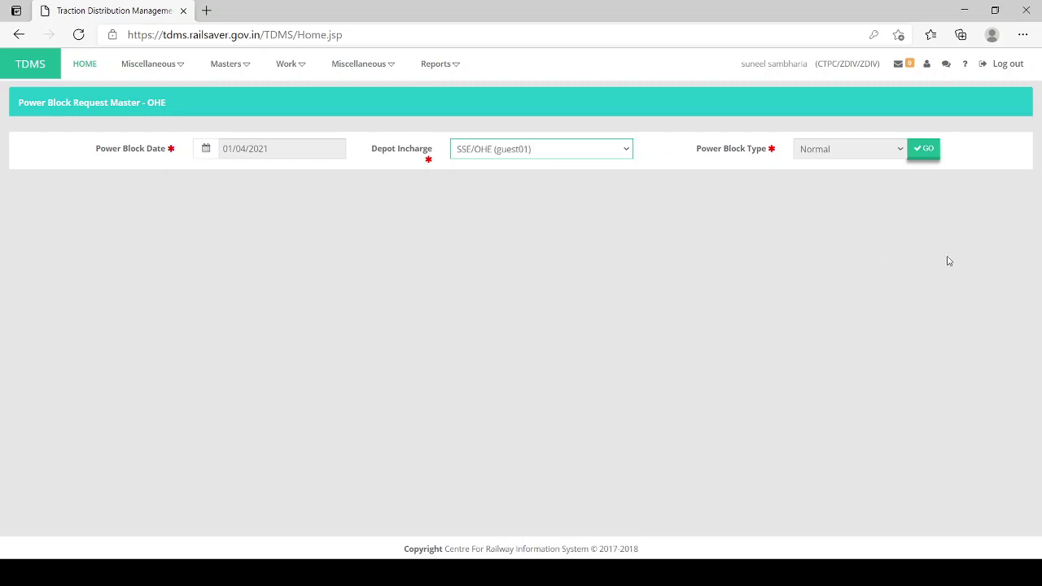
{"action": "left_click", "coordinate": [829, 150]}
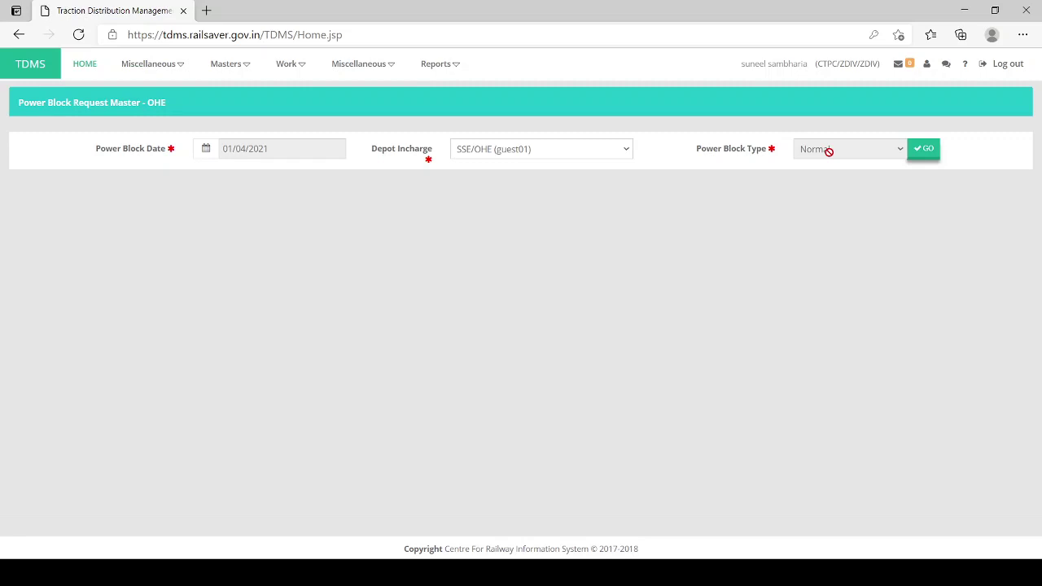
{"action": "left_click", "coordinate": [920, 151]}
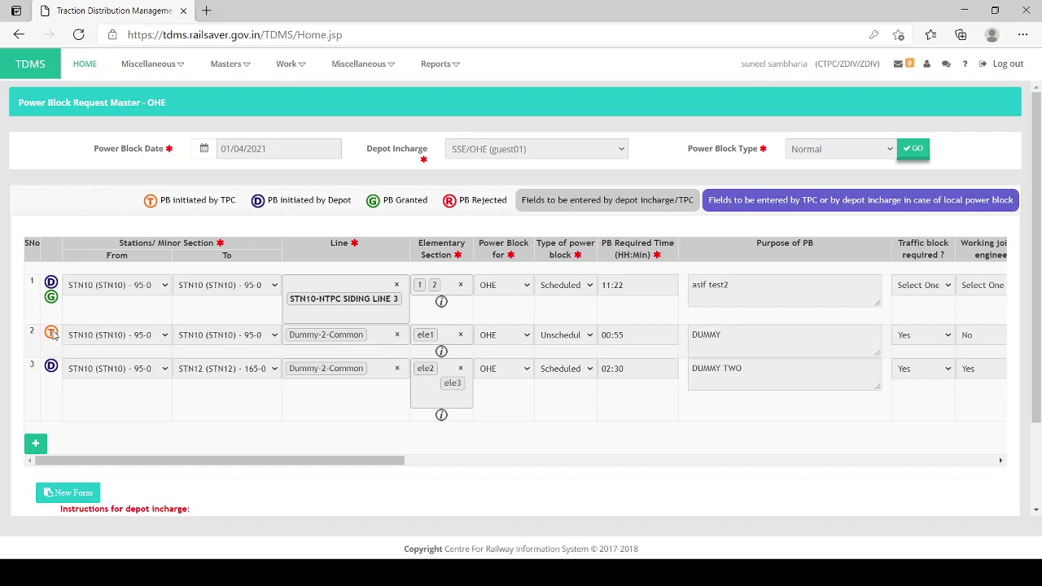
Step: Examine the listed OHE requests and view the switching operation details of the third and second requests, closing each without changes
{"action": "left_click_drag", "start_coordinate": [367, 466], "coordinate": [268, 465]}
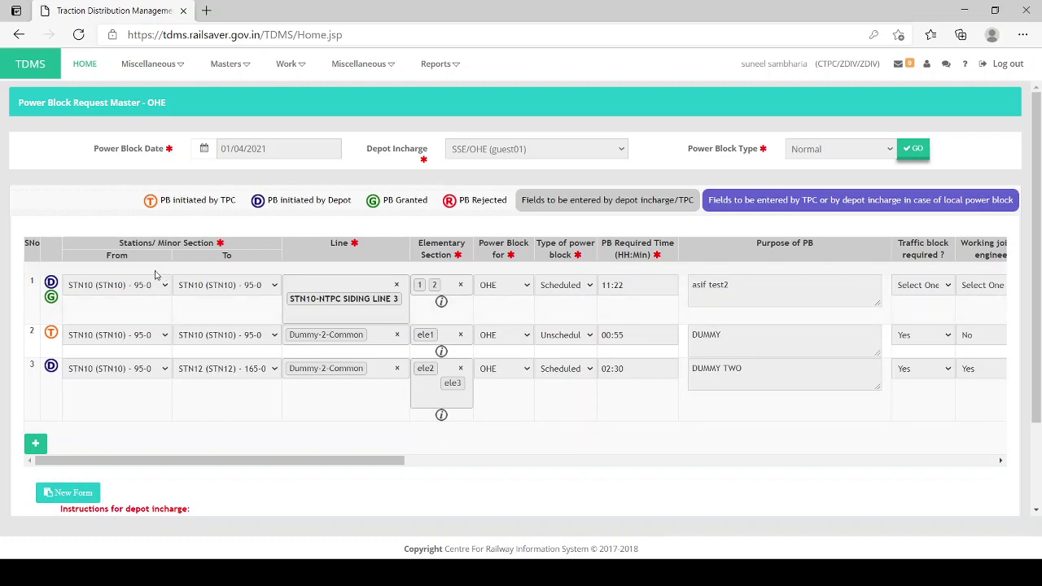
{"action": "mouse_move", "coordinate": [52, 301]}
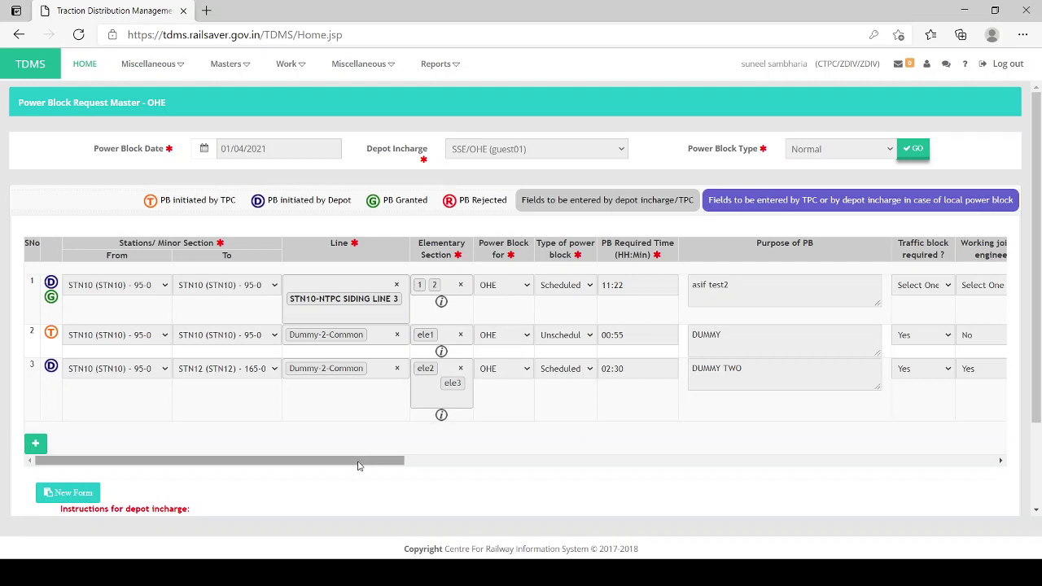
{"action": "left_click_drag", "start_coordinate": [339, 465], "coordinate": [805, 467]}
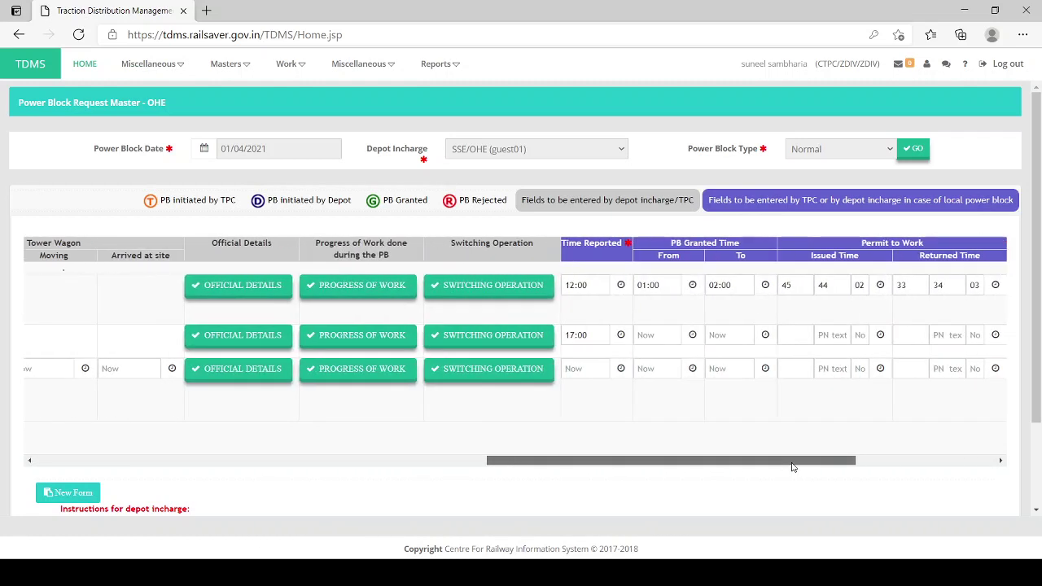
{"action": "left_click", "coordinate": [516, 373]}
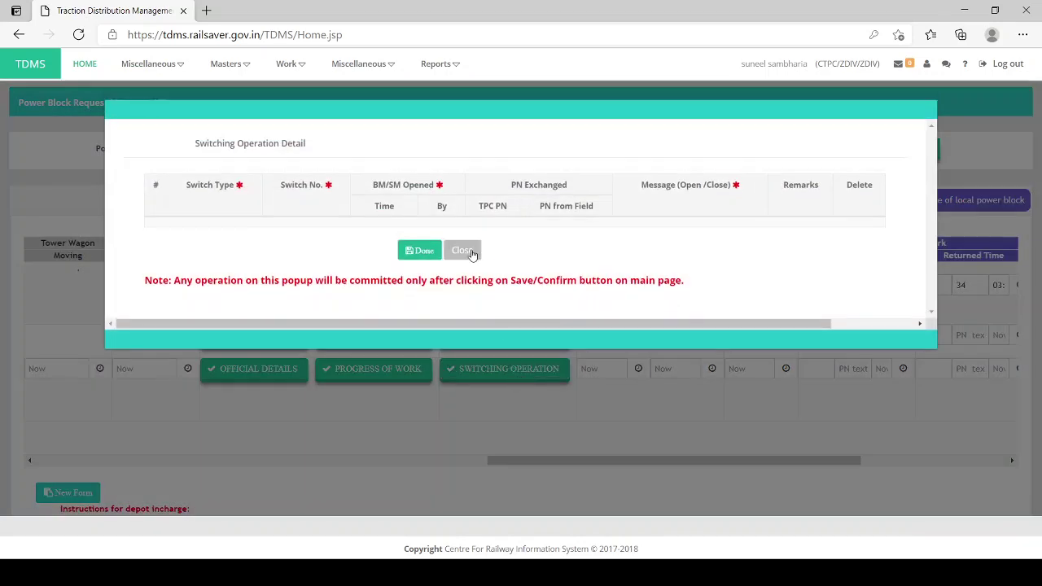
{"action": "left_click", "coordinate": [472, 254]}
{"action": "left_click", "coordinate": [515, 333]}
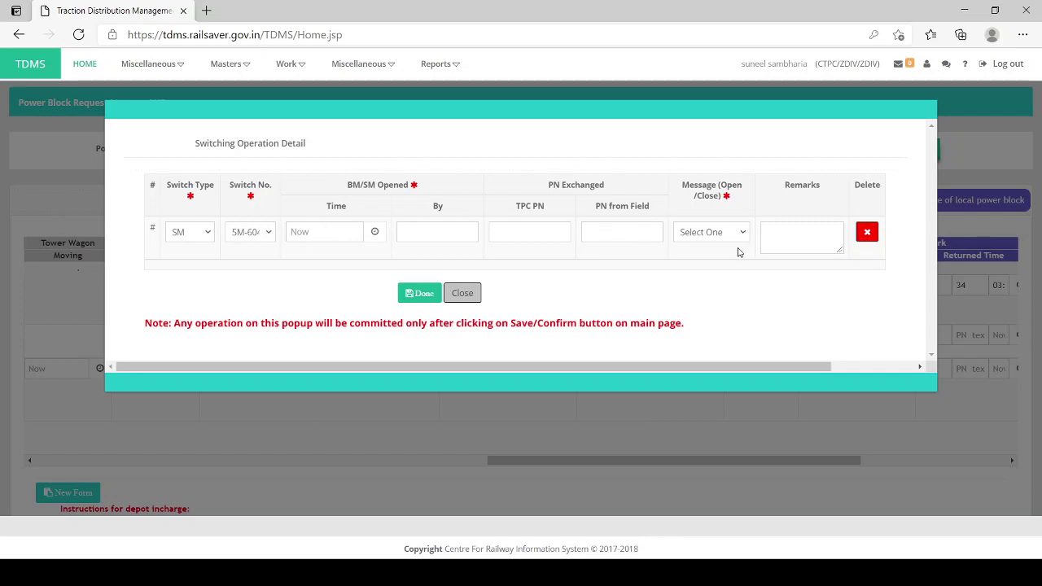
{"action": "left_click", "coordinate": [463, 298]}
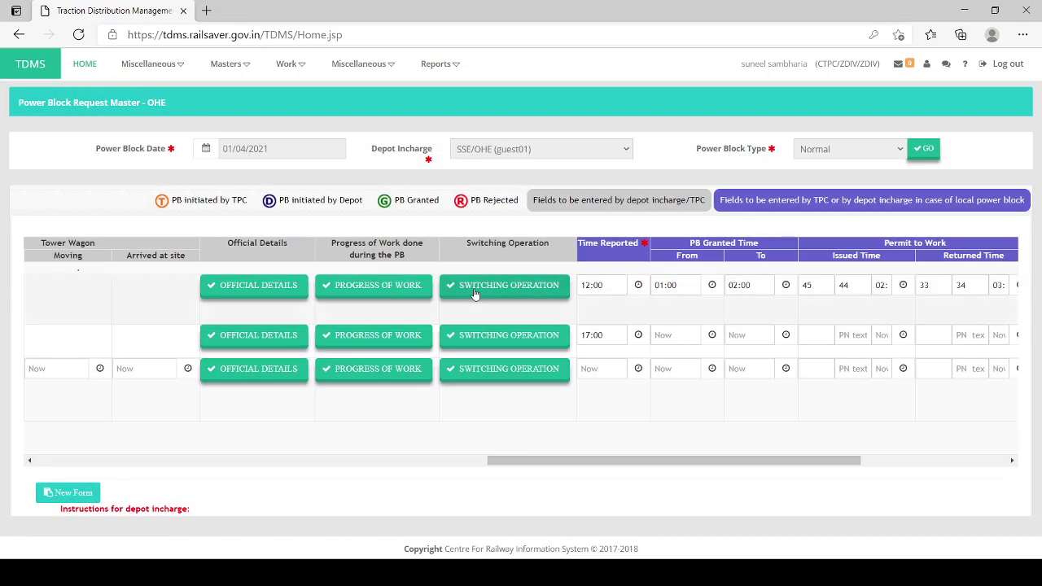
Step: Reject the third power block request with the "Not granted by S…" requisition cancel reason and the remark PB NOT GRANTING, then confirm it
{"action": "left_click_drag", "start_coordinate": [599, 462], "coordinate": [917, 475]}
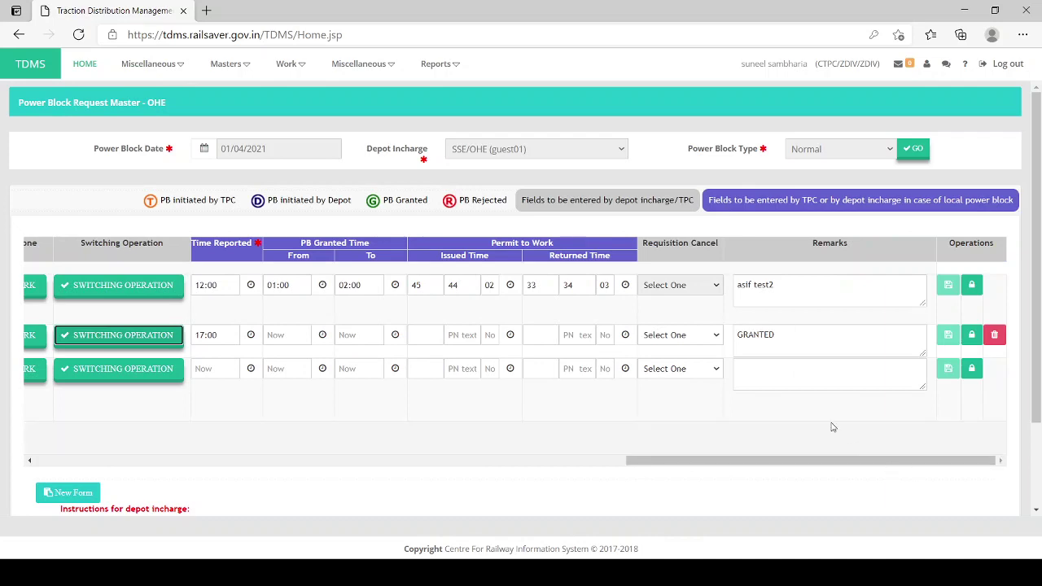
{"action": "left_click_drag", "start_coordinate": [767, 460], "coordinate": [800, 494]}
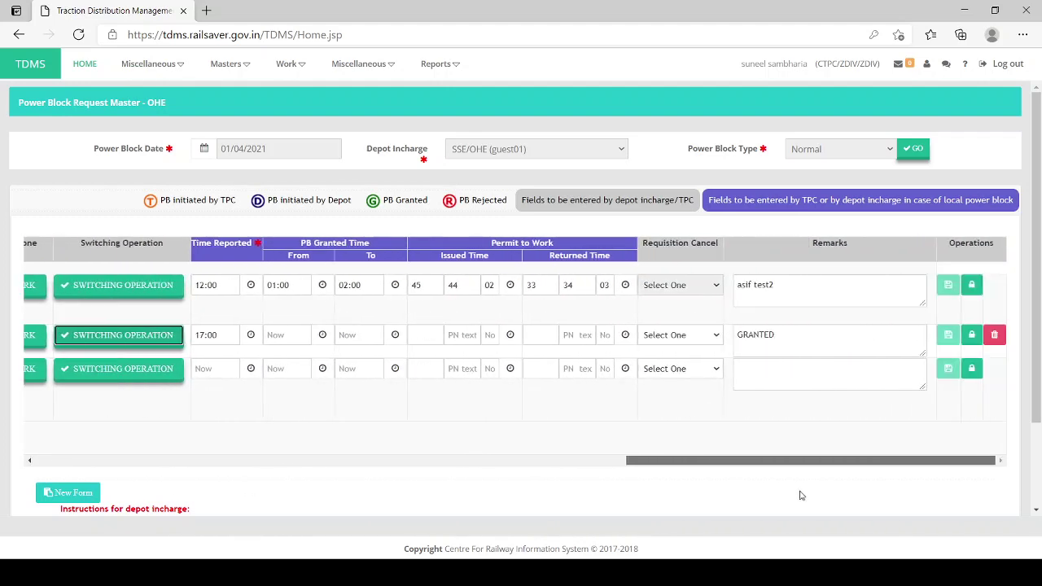
{"action": "left_click", "coordinate": [703, 375]}
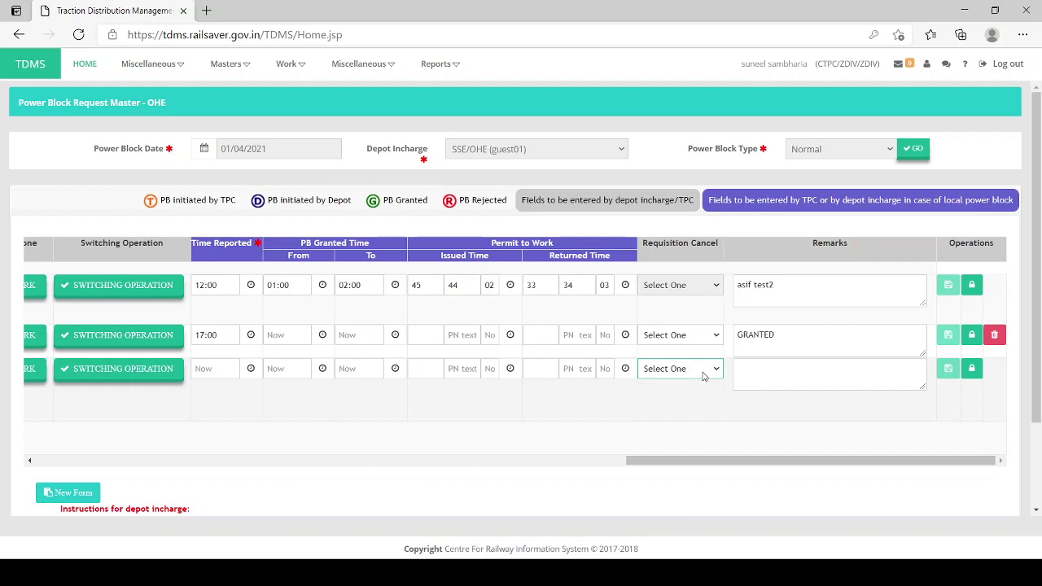
{"action": "left_click", "coordinate": [713, 400]}
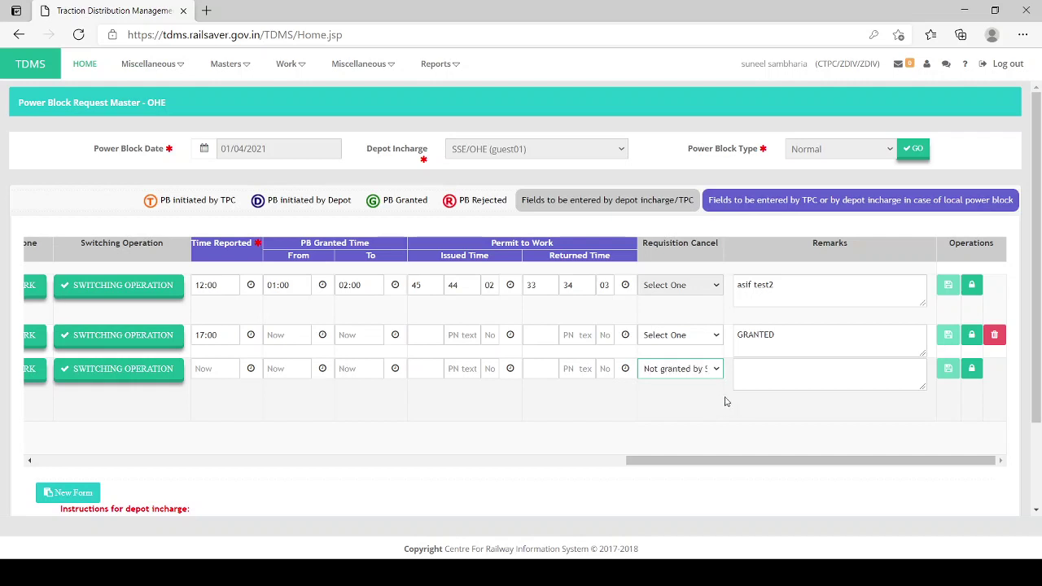
{"action": "left_click", "coordinate": [787, 376]}
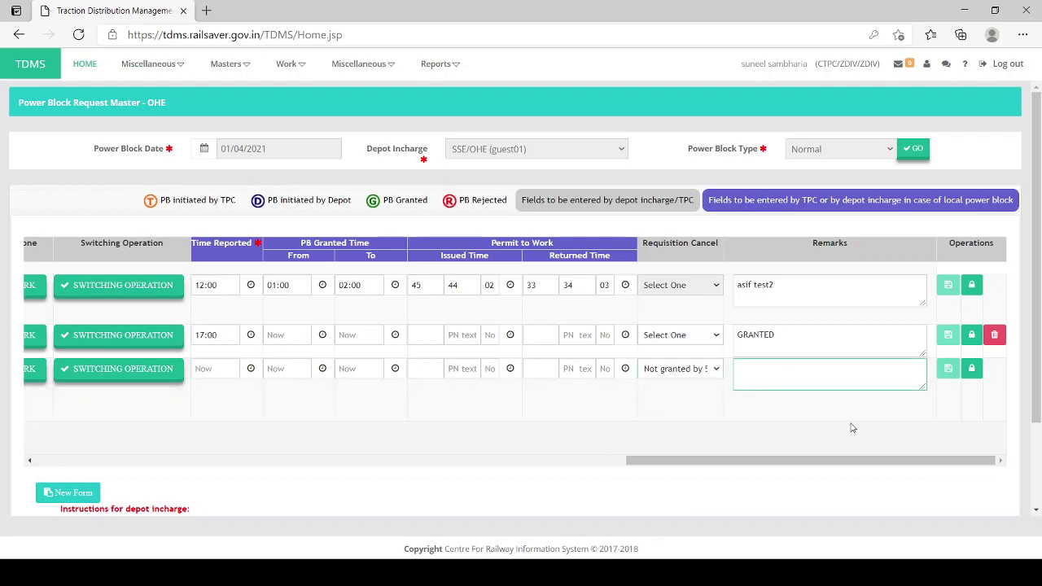
{"action": "type", "text": "PB NOT GRANTING"}
{"action": "left_click", "coordinate": [975, 370]}
{"action": "left_click", "coordinate": [573, 365]}
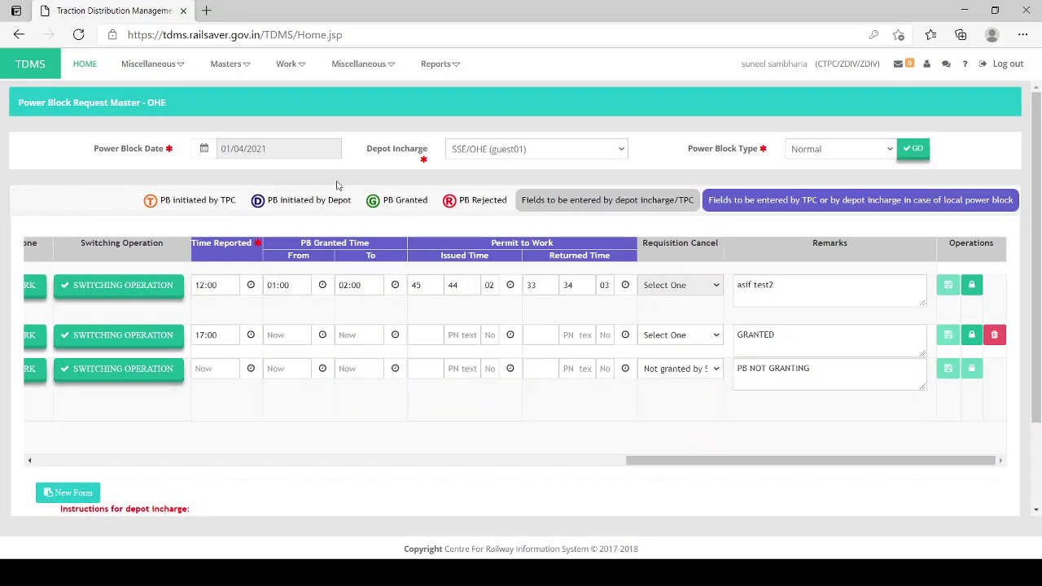
Step: Reload the 01/04/2021 OHE requests of SSE/OHE (guest01) and check the third request's status, cancel reason and remarks
{"action": "left_click", "coordinate": [277, 206]}
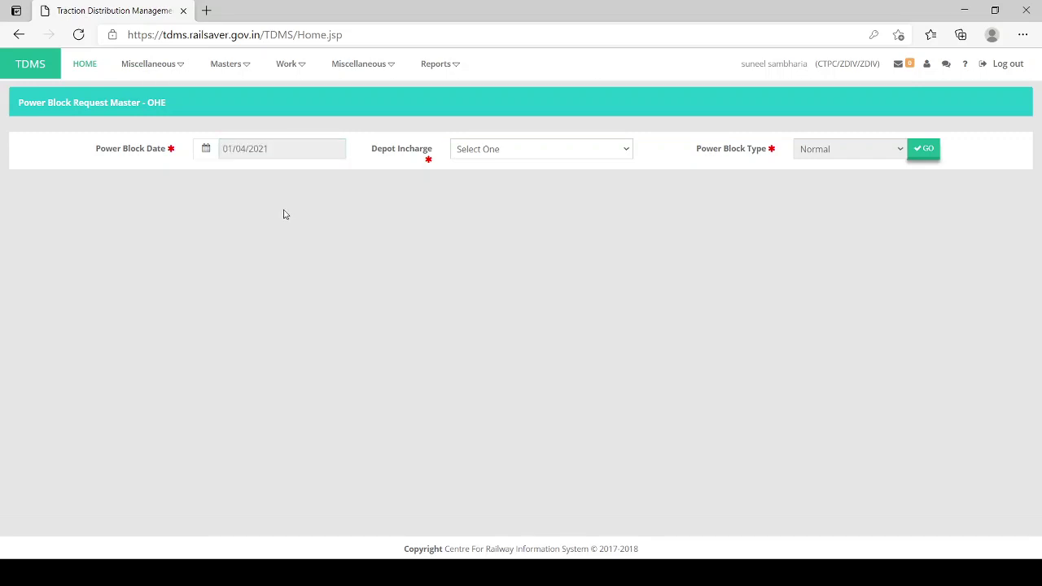
{"action": "left_click", "coordinate": [599, 157]}
{"action": "left_click", "coordinate": [584, 187]}
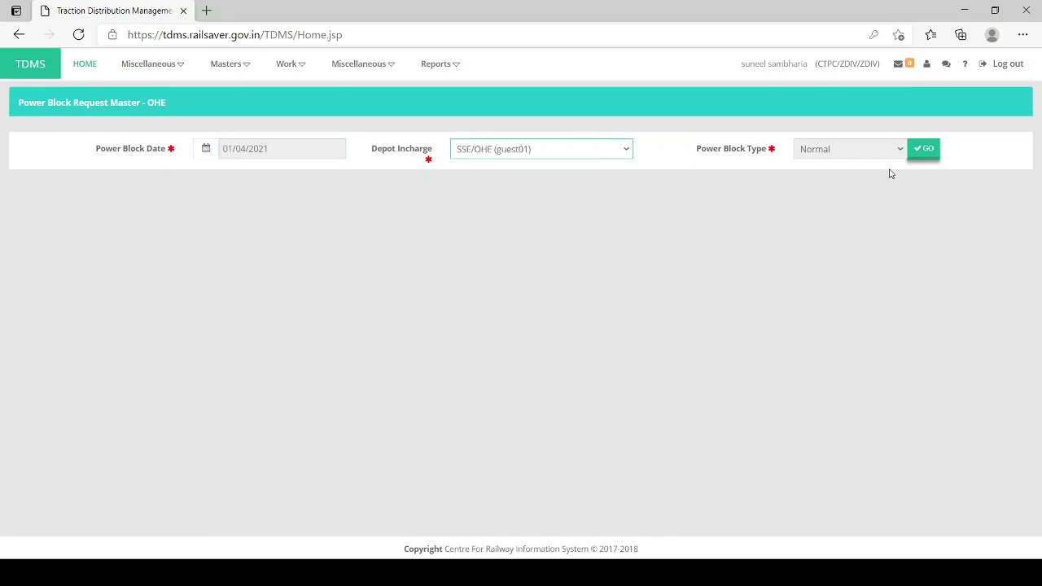
{"action": "left_click", "coordinate": [939, 156]}
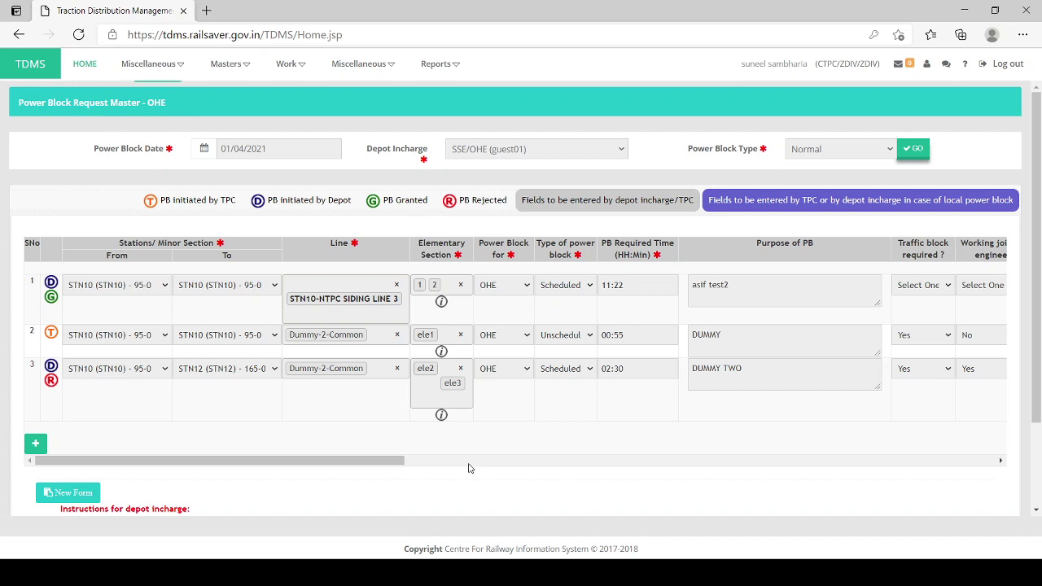
{"action": "left_click_drag", "start_coordinate": [318, 462], "coordinate": [947, 475]}
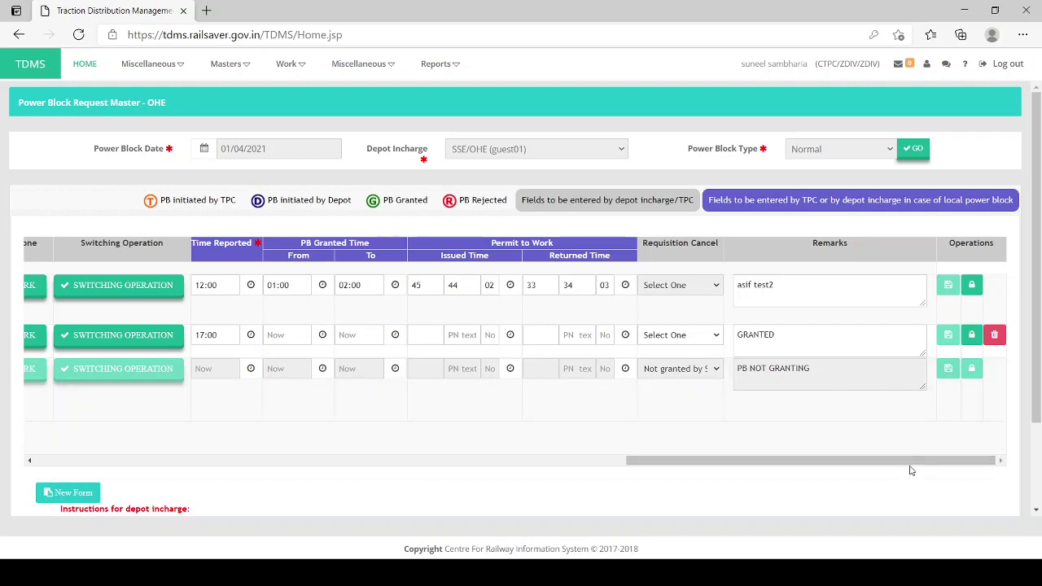
{"action": "left_click_drag", "start_coordinate": [909, 463], "coordinate": [187, 463]}
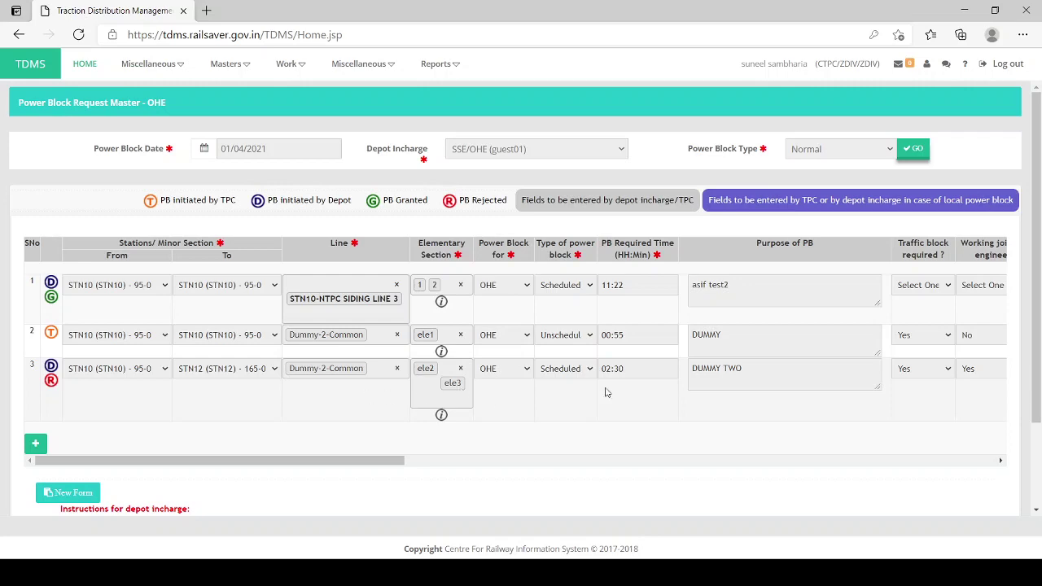
{"action": "left_click_drag", "start_coordinate": [337, 462], "coordinate": [268, 469]}
Step: Open the PSI power block requests dated 01/04/2021 for depot incharge AEE/PSI (tdmspsi)
{"action": "left_click", "coordinate": [301, 71]}
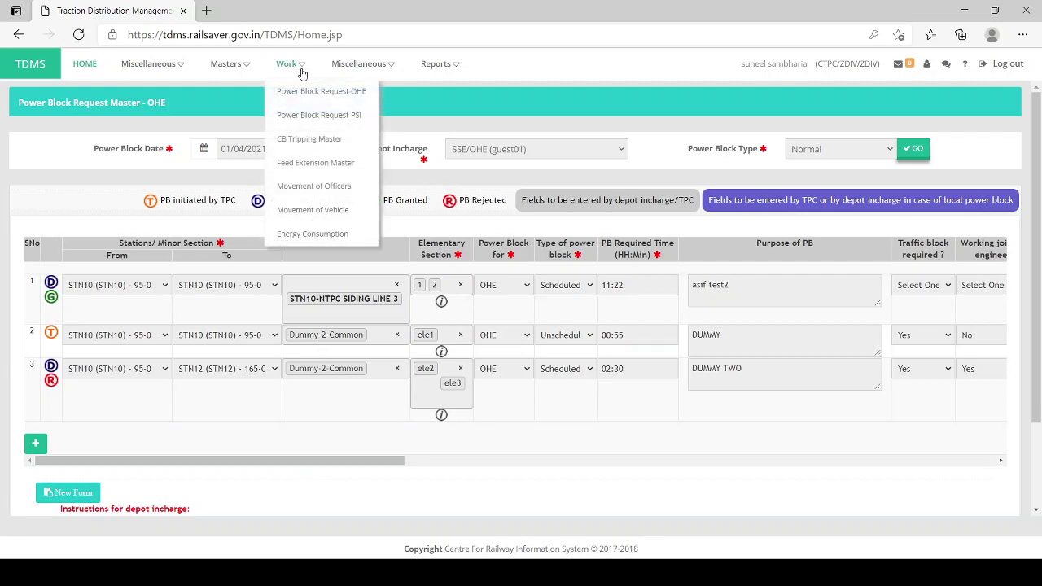
{"action": "left_click", "coordinate": [306, 118]}
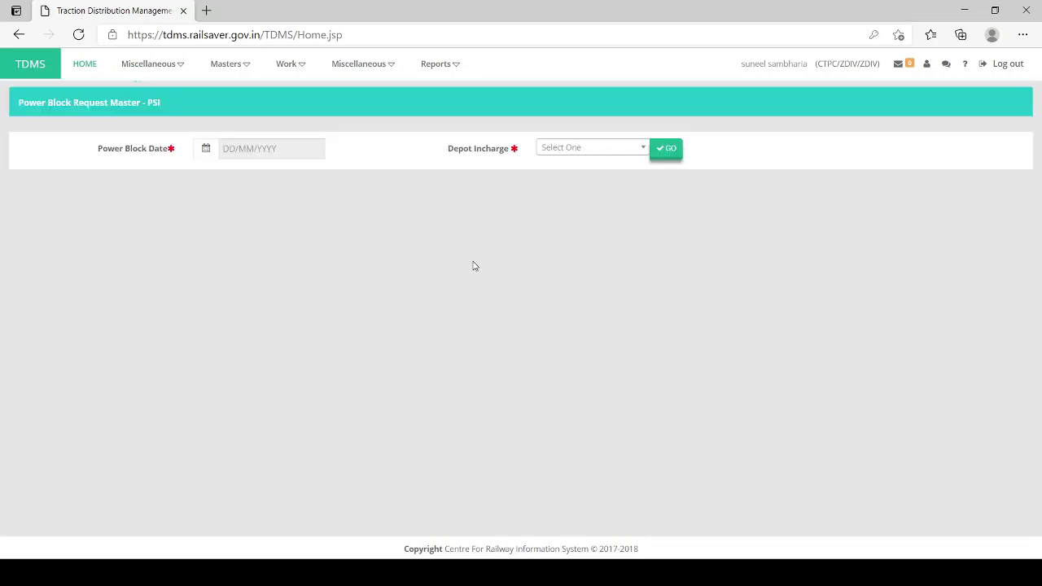
{"action": "left_click", "coordinate": [259, 147]}
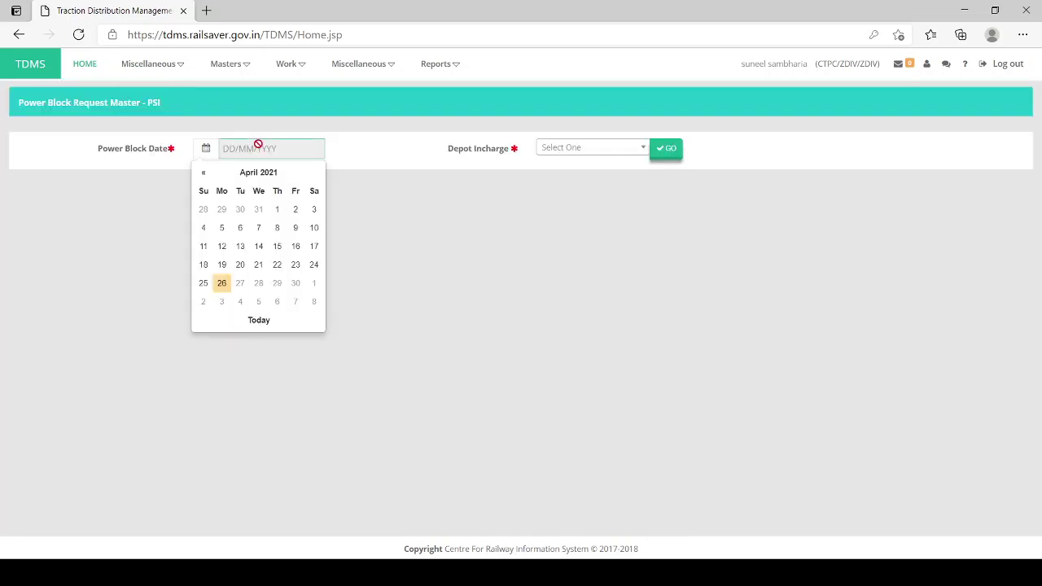
{"action": "left_click", "coordinate": [276, 213]}
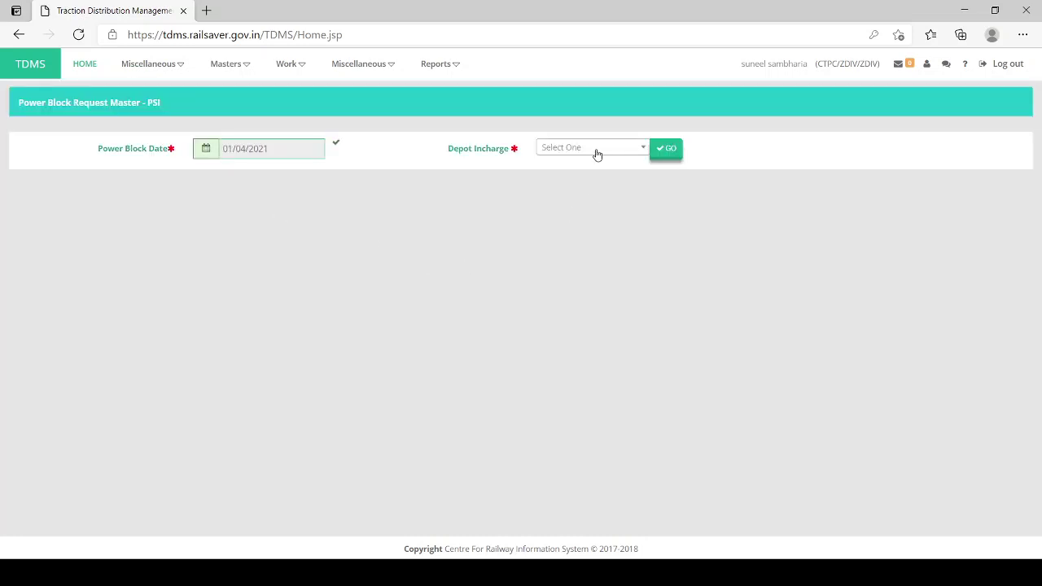
{"action": "left_click", "coordinate": [597, 153]}
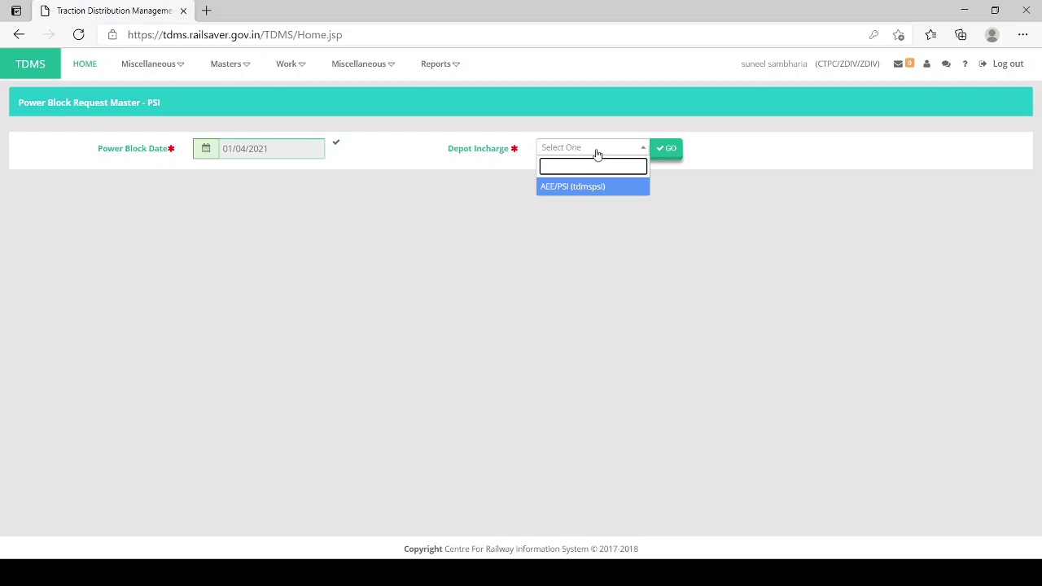
{"action": "left_click", "coordinate": [587, 190]}
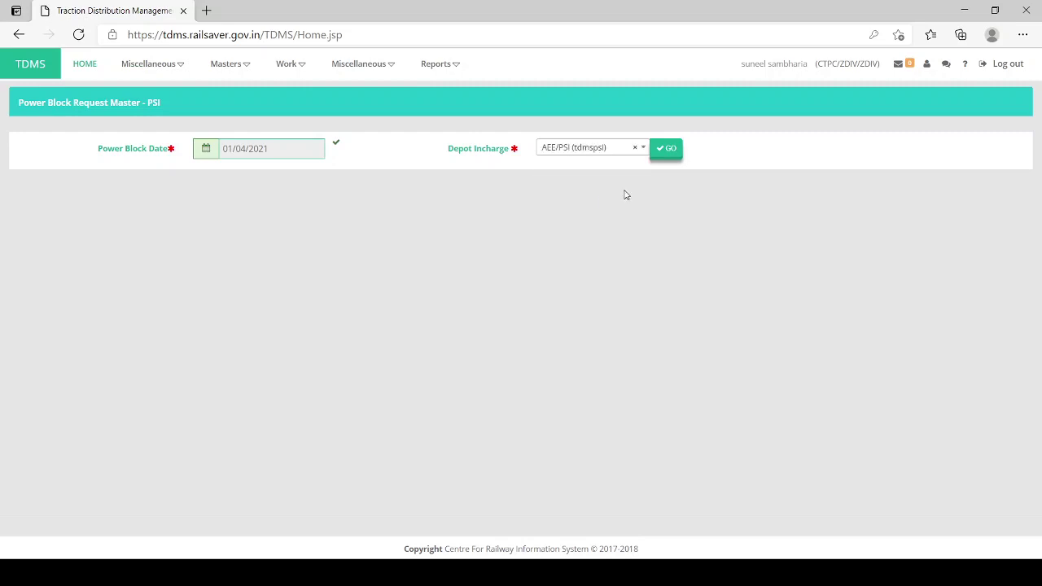
{"action": "left_click", "coordinate": [673, 154]}
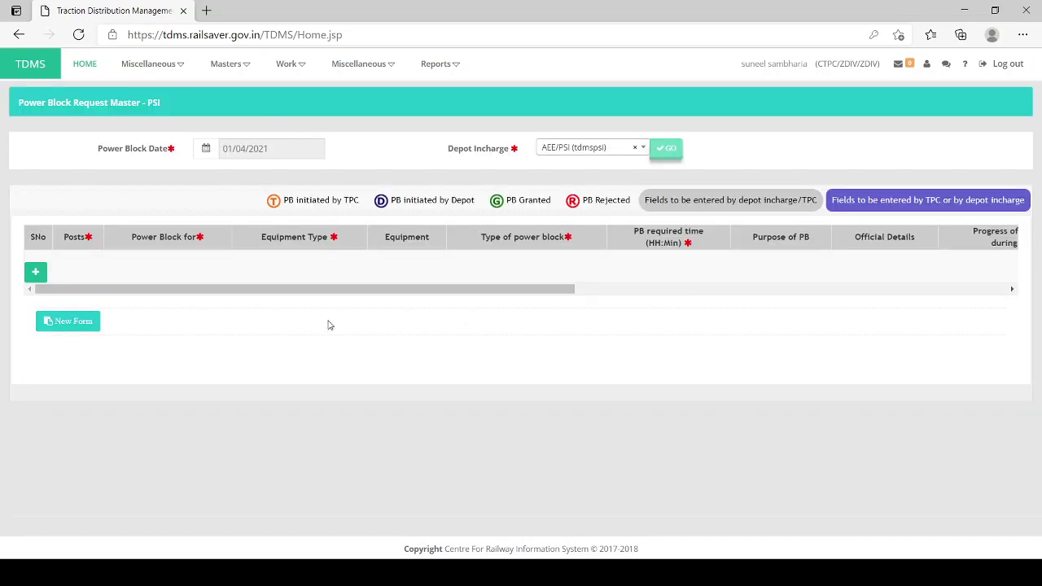
Step: Add a new power block request row with post FHT (TSS) - ZDIV and power block for PSI
{"action": "mouse_move", "coordinate": [331, 290]}
{"action": "left_mouse_down"}
{"action": "mouse_move", "coordinate": [948, 298]}
{"action": "mouse_move", "coordinate": [339, 296]}
{"action": "left_mouse_up"}
{"action": "left_click", "coordinate": [35, 271]}
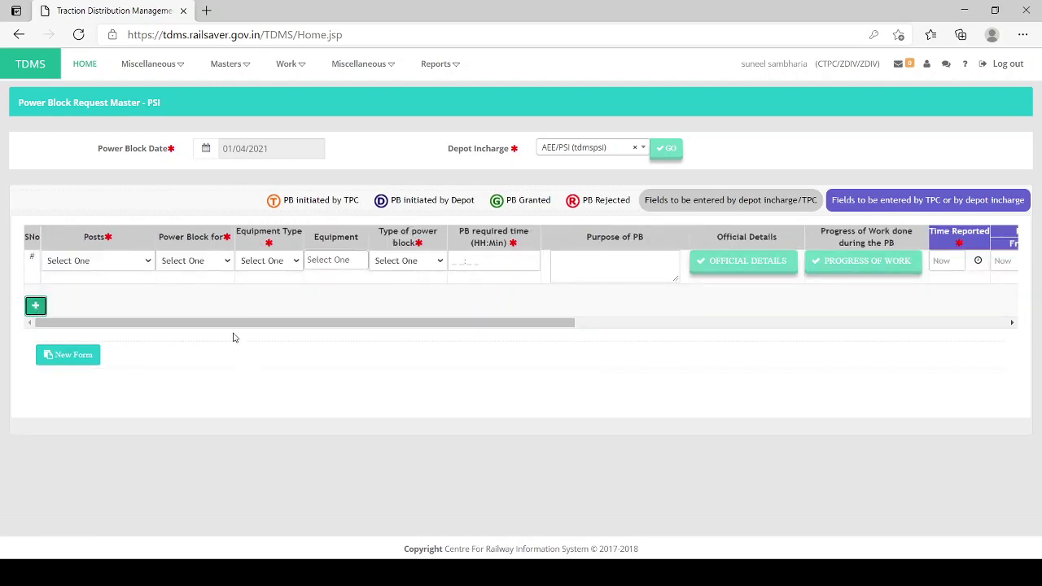
{"action": "left_click", "coordinate": [125, 267]}
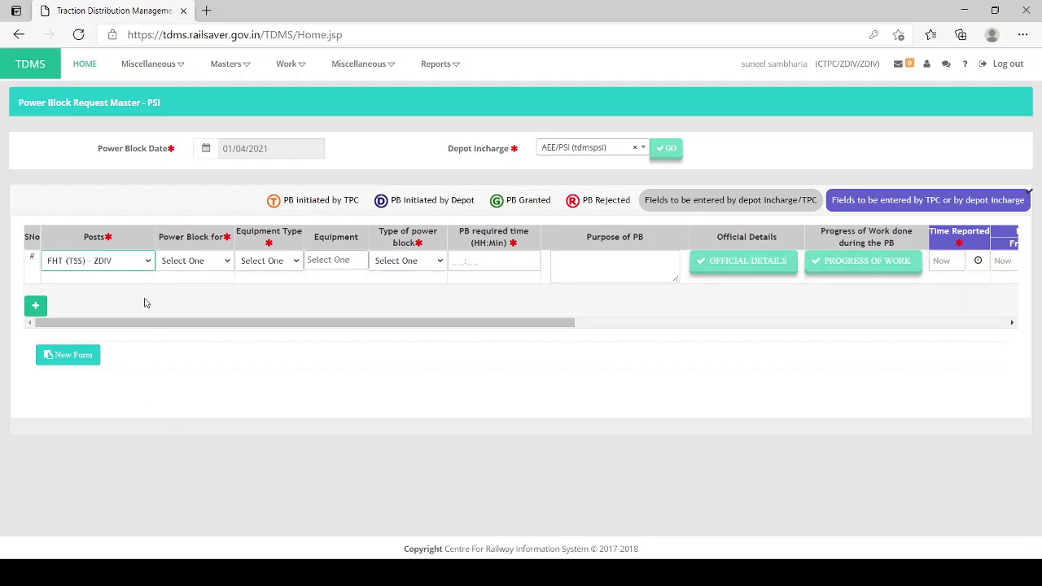
{"action": "left_click", "coordinate": [193, 263]}
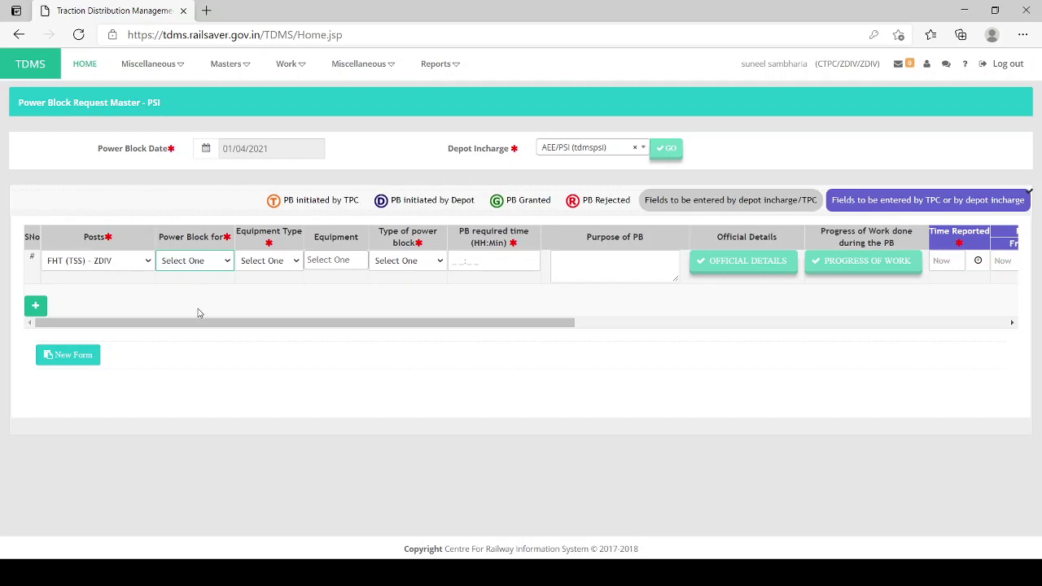
{"action": "left_click", "coordinate": [204, 291]}
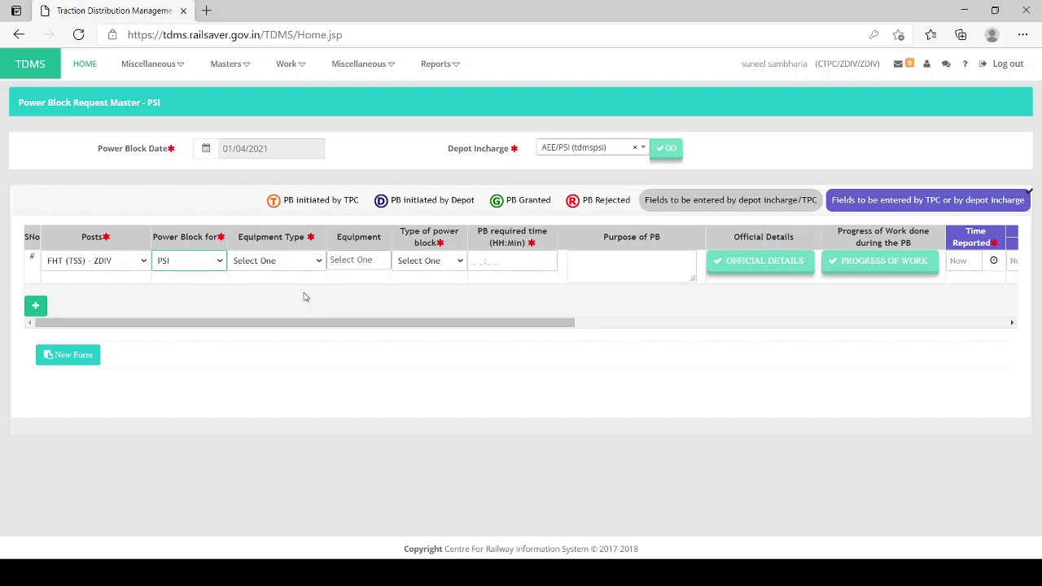
Step: Try the equipment types Capacitor Bank and Transformor for the FHT (TSS) post and look for selectable equipment
{"action": "left_click", "coordinate": [253, 262]}
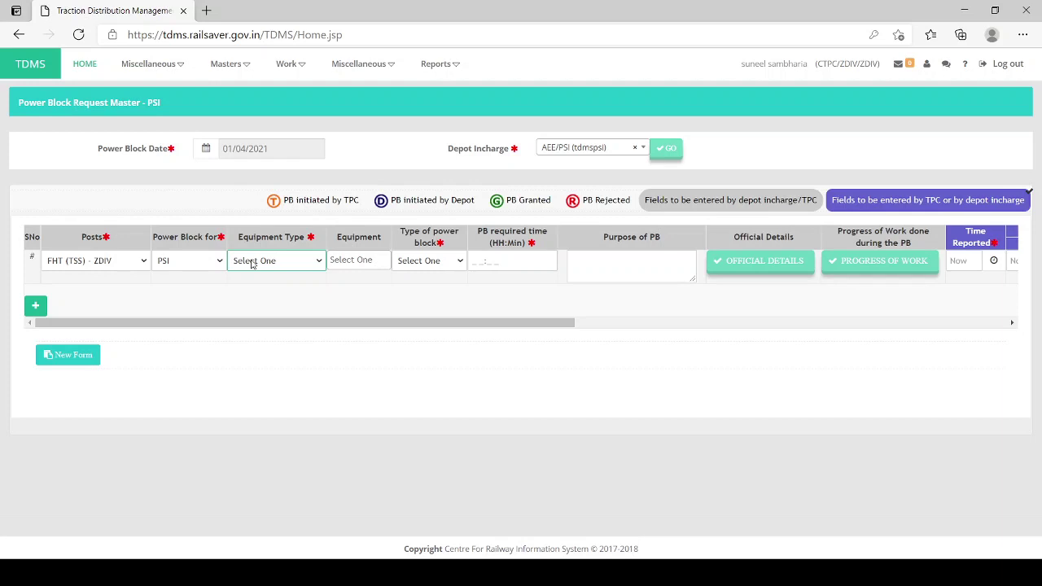
{"action": "left_click", "coordinate": [278, 293]}
{"action": "left_click", "coordinate": [364, 261]}
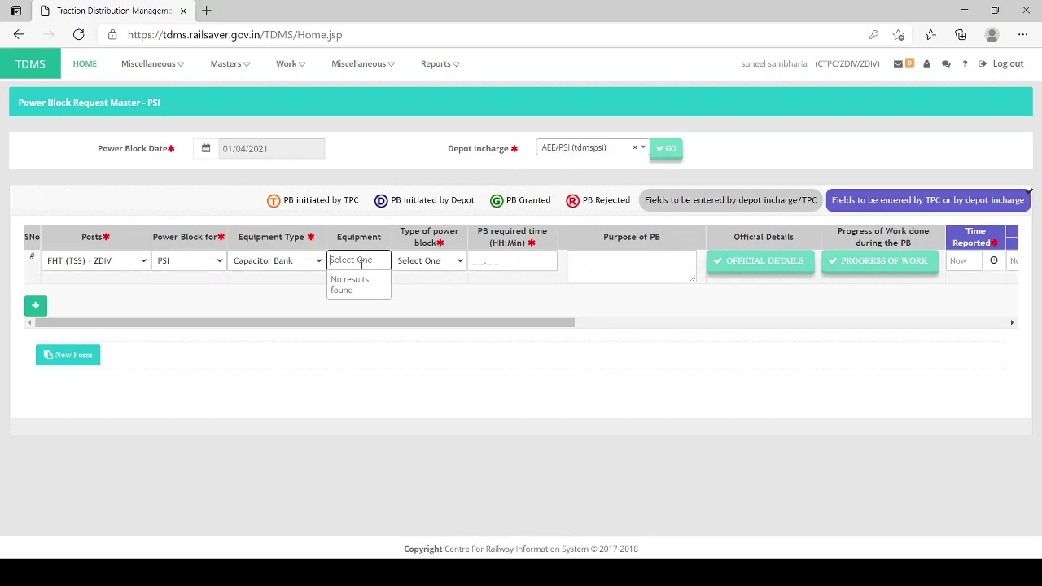
{"action": "left_click", "coordinate": [301, 261]}
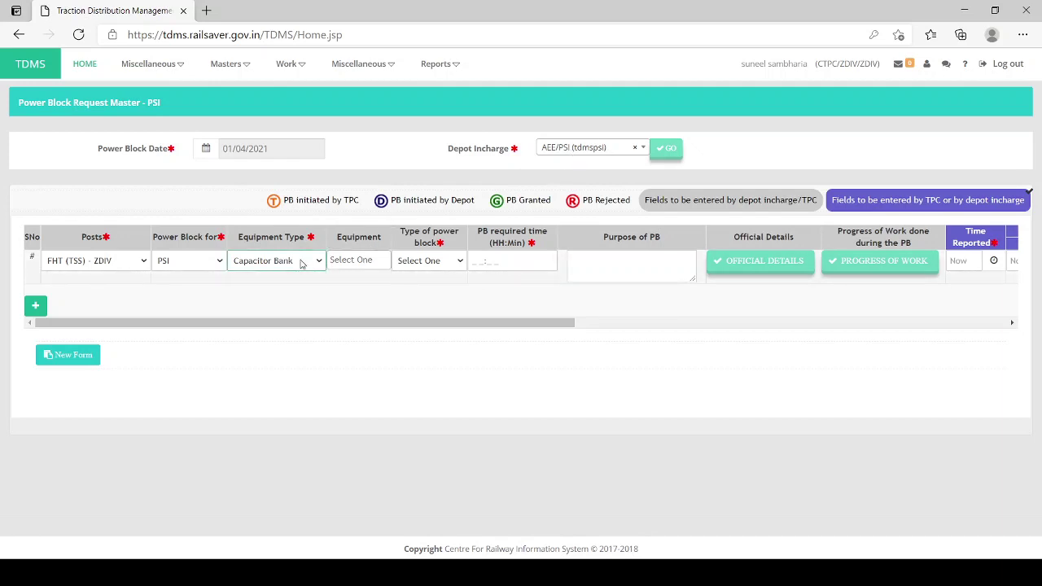
{"action": "left_click", "coordinate": [285, 385]}
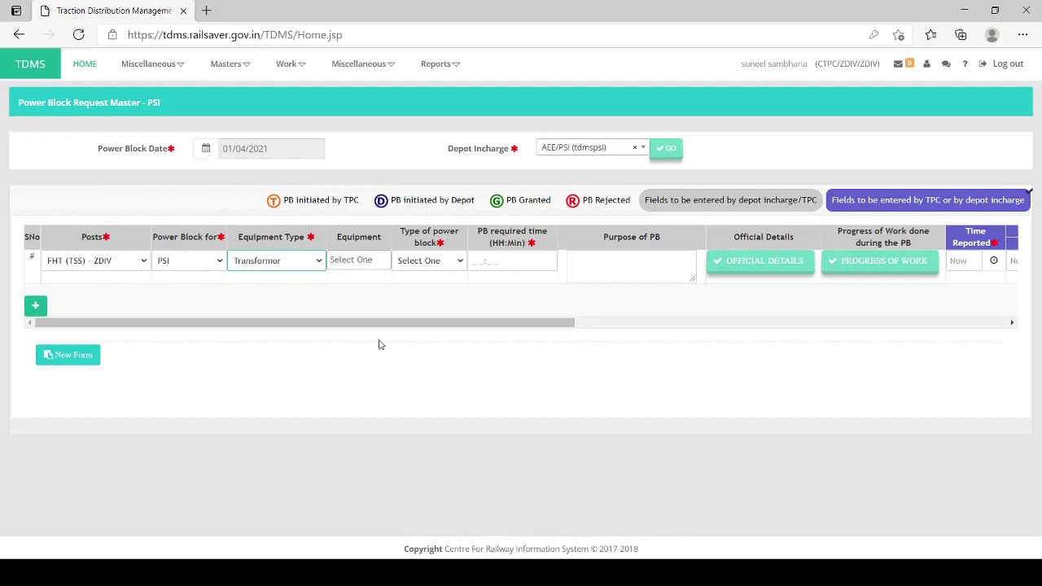
{"action": "left_click", "coordinate": [371, 260]}
{"action": "left_click", "coordinate": [277, 265]}
Step: Change the post to Farah Town(GSS), set the equipment type to Capacitor Bank and select equipment CAP01
{"action": "left_click", "coordinate": [85, 262]}
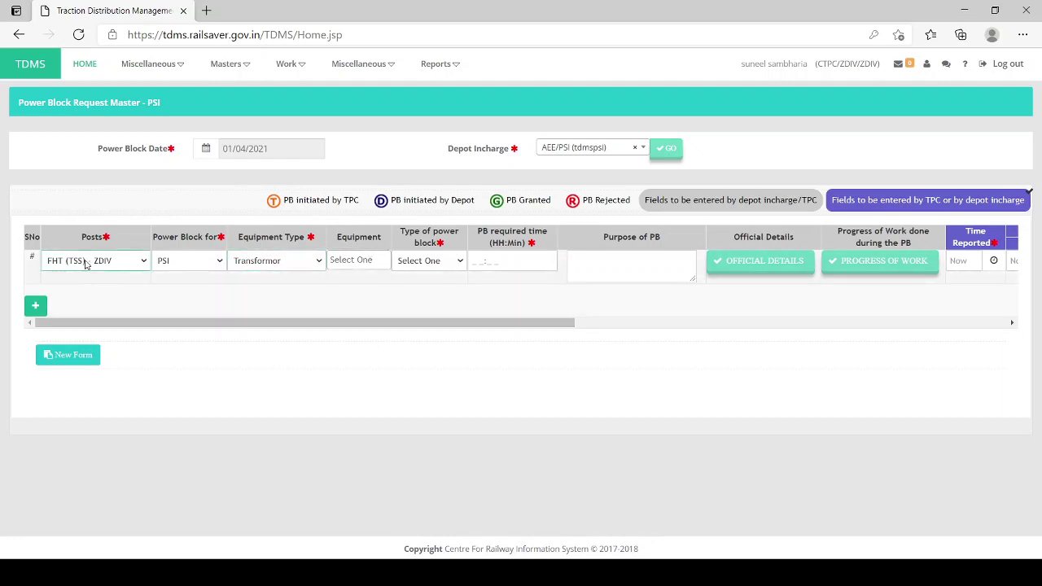
{"action": "left_click", "coordinate": [101, 308]}
{"action": "left_click", "coordinate": [209, 269]}
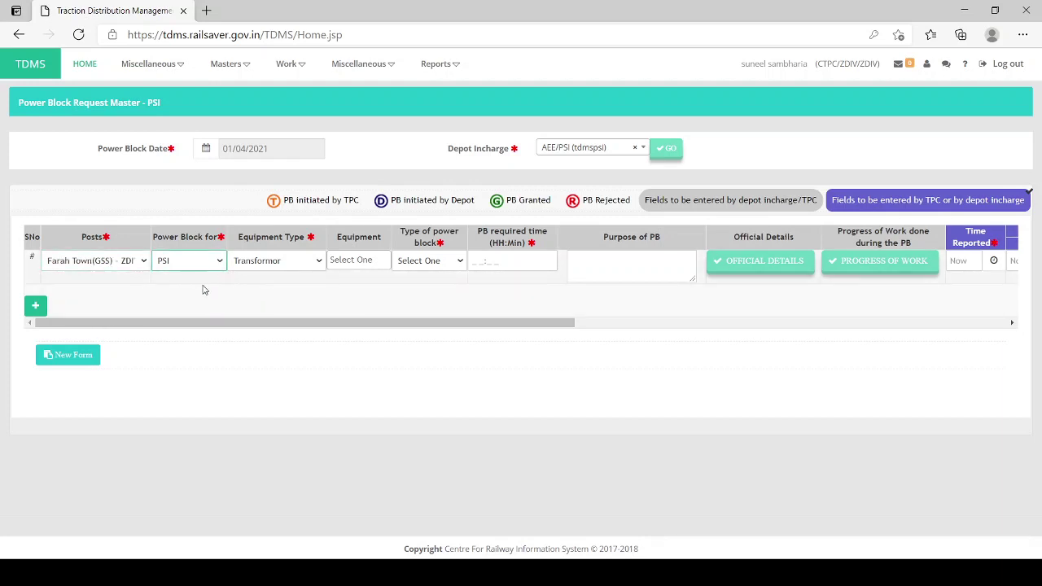
{"action": "left_click", "coordinate": [287, 264]}
{"action": "left_click", "coordinate": [287, 293]}
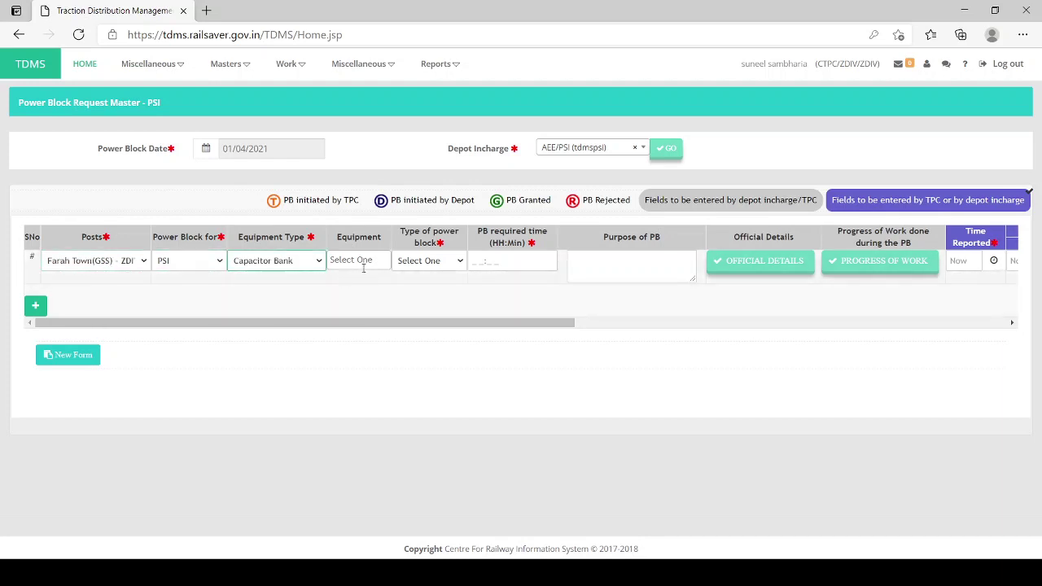
{"action": "left_click", "coordinate": [365, 261]}
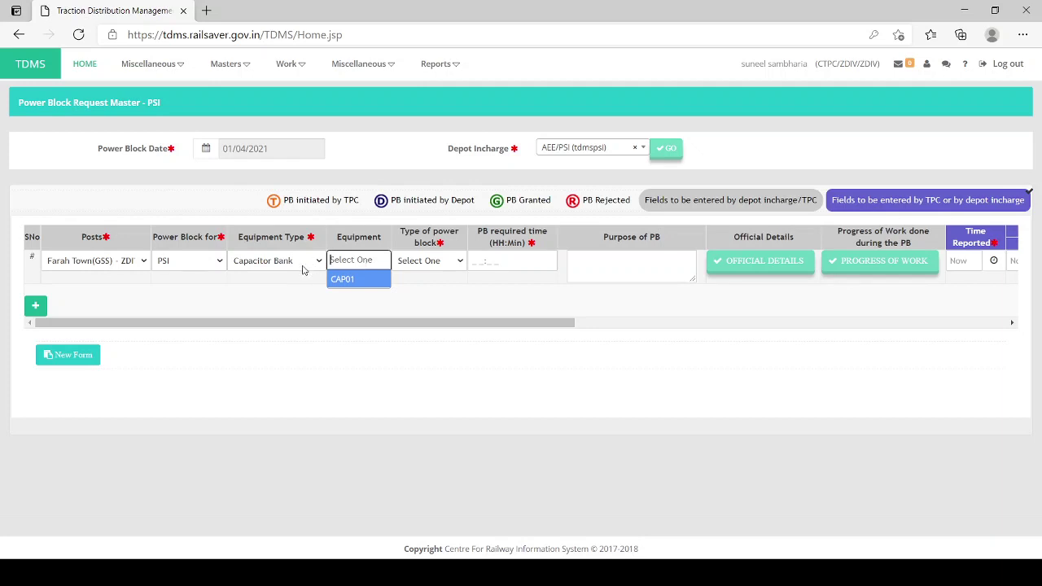
{"action": "left_click", "coordinate": [360, 281]}
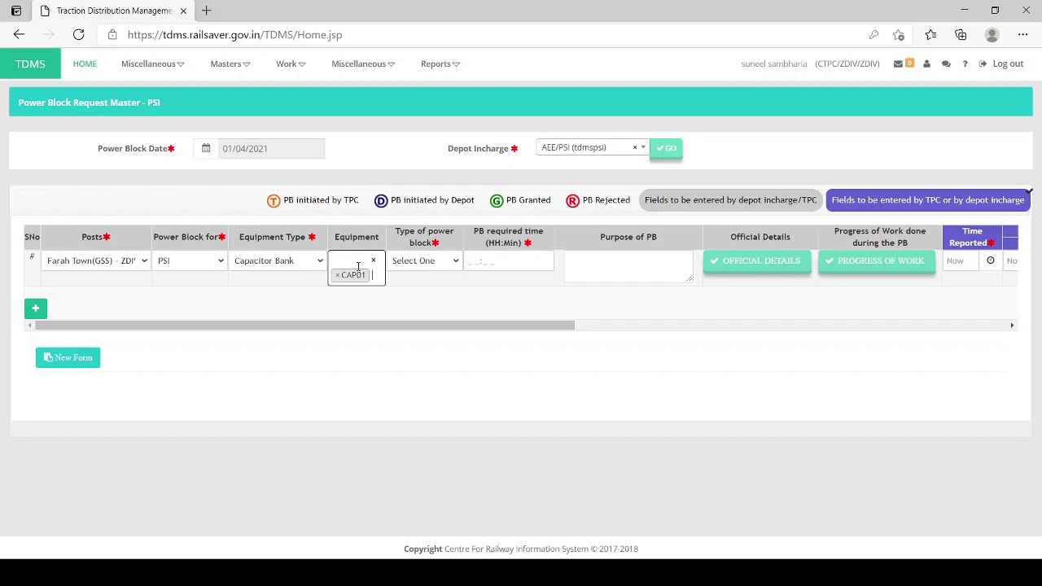
Step: Set the power block type to Scheduled, the required time to 00:45 and the purpose to ABC
{"action": "left_click", "coordinate": [434, 264]}
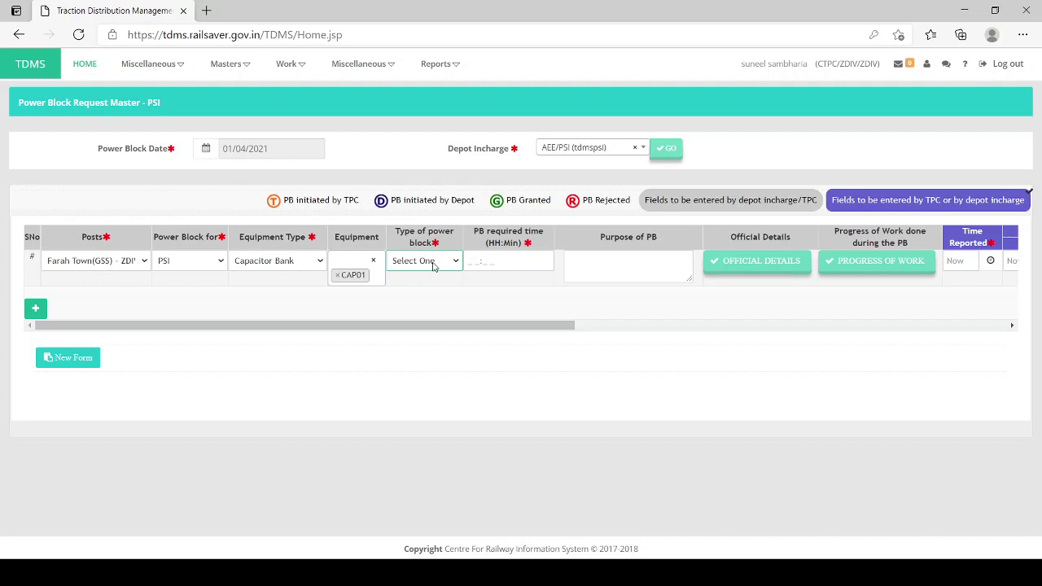
{"action": "left_click", "coordinate": [444, 294]}
{"action": "left_click", "coordinate": [477, 266]}
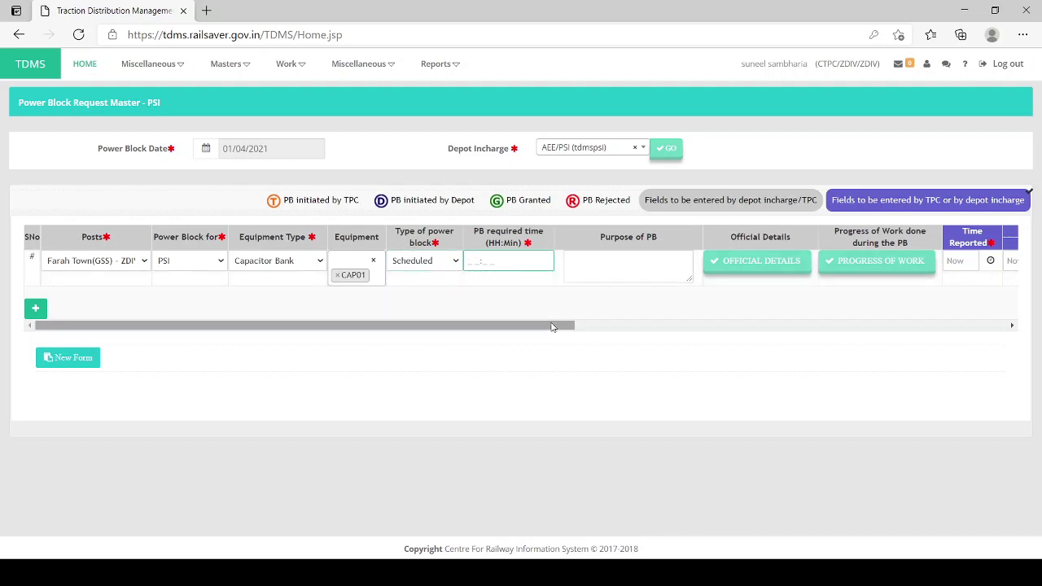
{"action": "type", "text": "00:45"}
{"action": "key", "text": "Tab"}
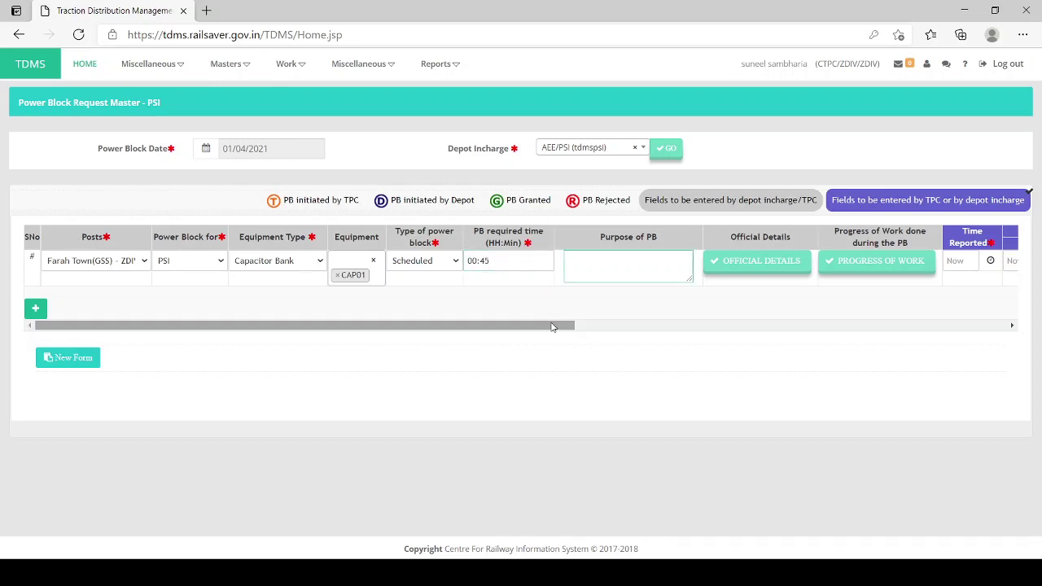
{"action": "type", "text": "ABC"}
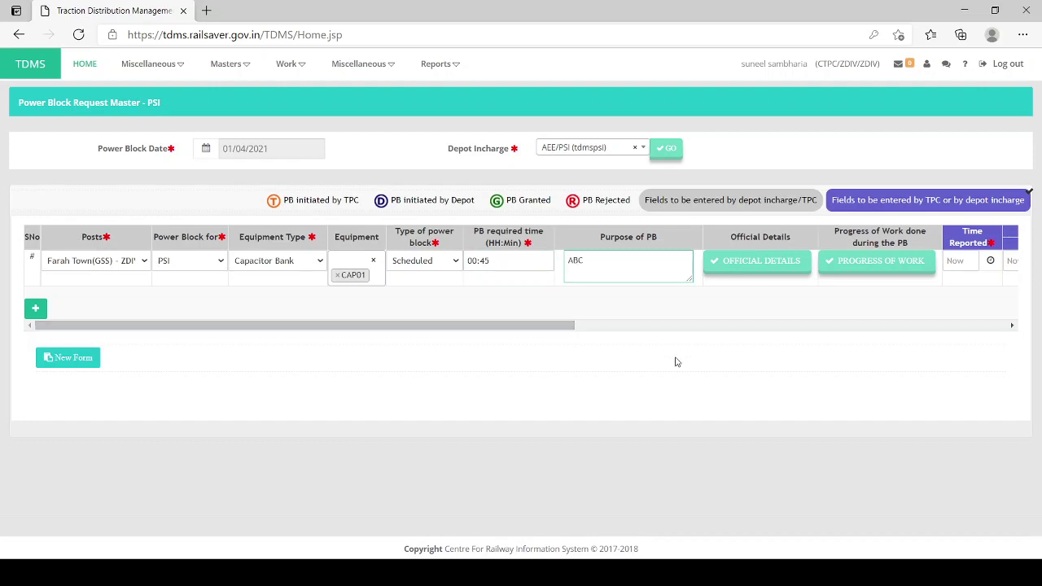
Step: Set the request's time reported to 13:05
{"action": "left_click_drag", "start_coordinate": [551, 330], "coordinate": [900, 343]}
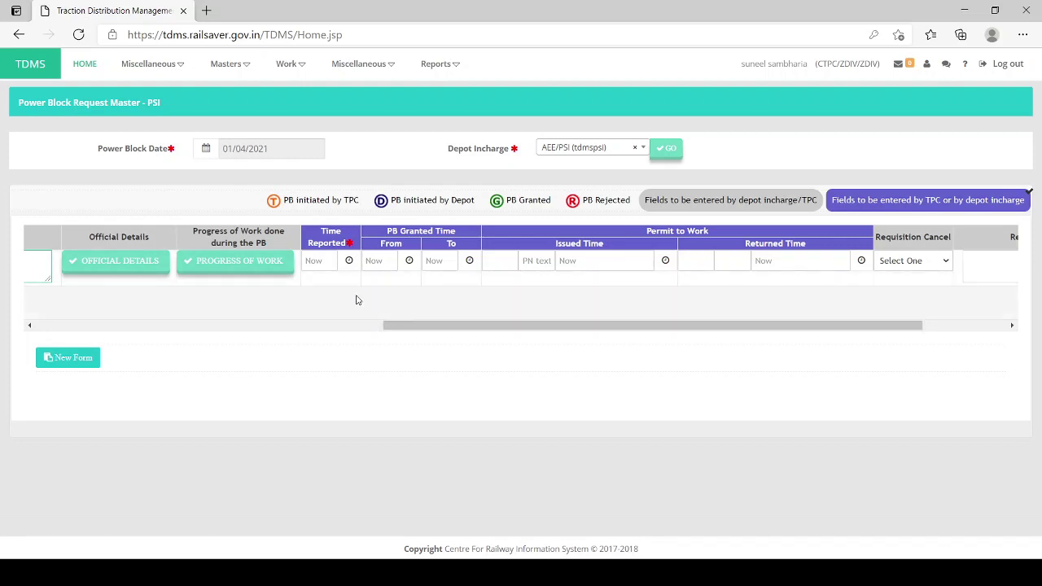
{"action": "left_click", "coordinate": [349, 262]}
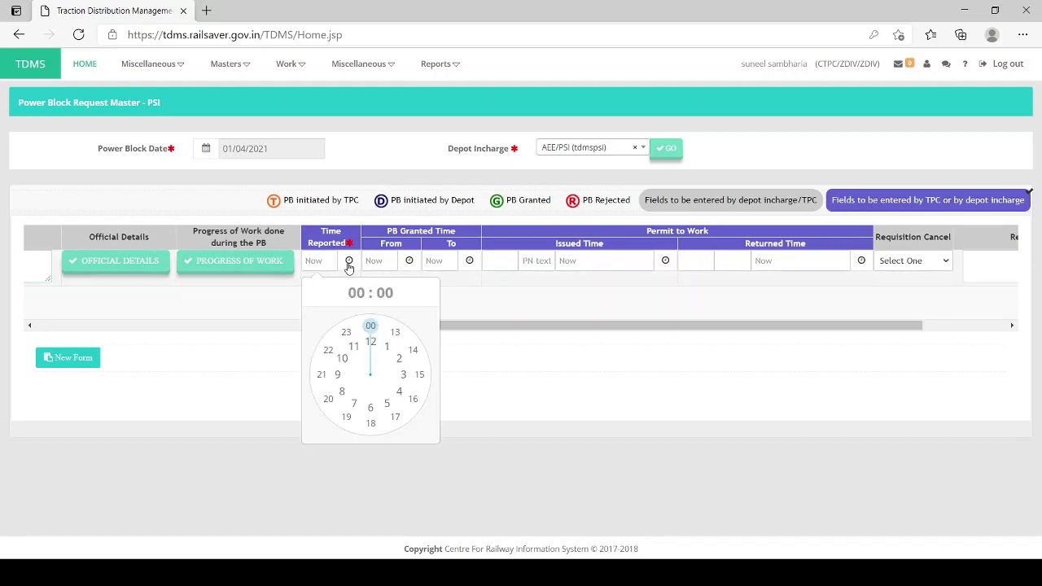
{"action": "left_click", "coordinate": [399, 337]}
{"action": "left_click", "coordinate": [396, 331]}
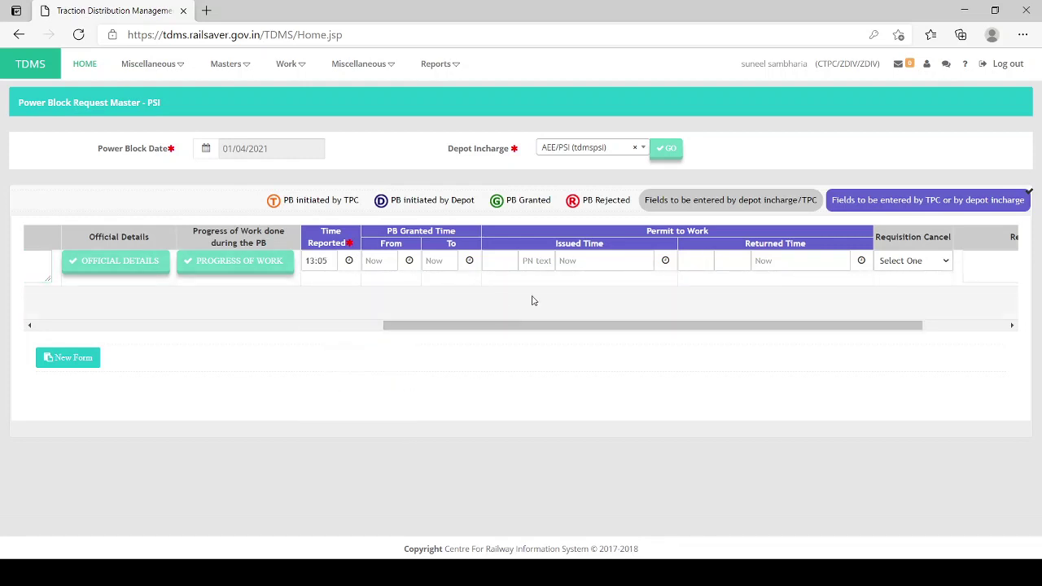
Step: Set the PB granted time from 14:00 to 14:30
{"action": "left_click", "coordinate": [408, 261]}
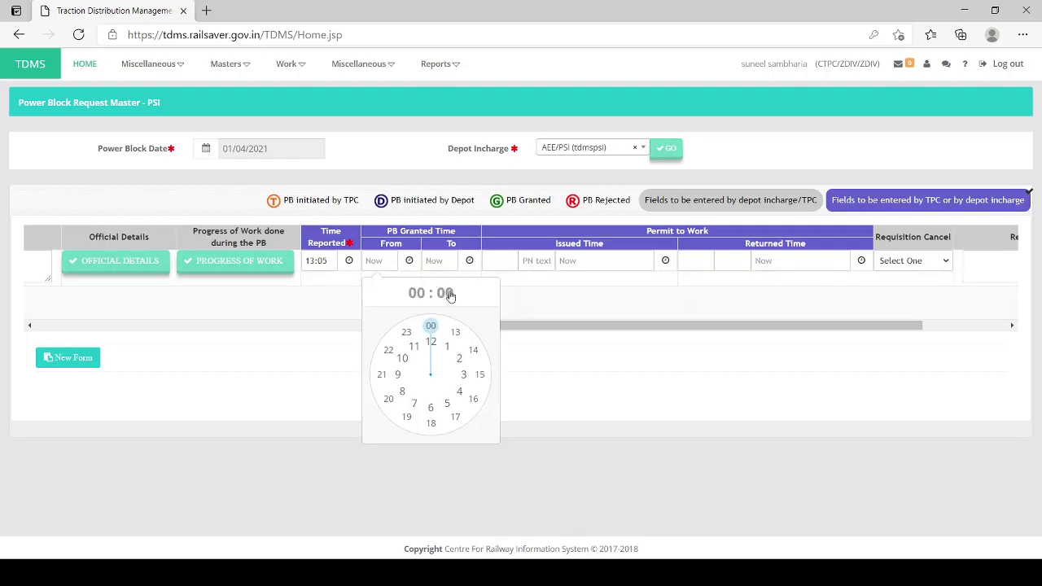
{"action": "left_click", "coordinate": [471, 351]}
{"action": "left_click", "coordinate": [430, 326]}
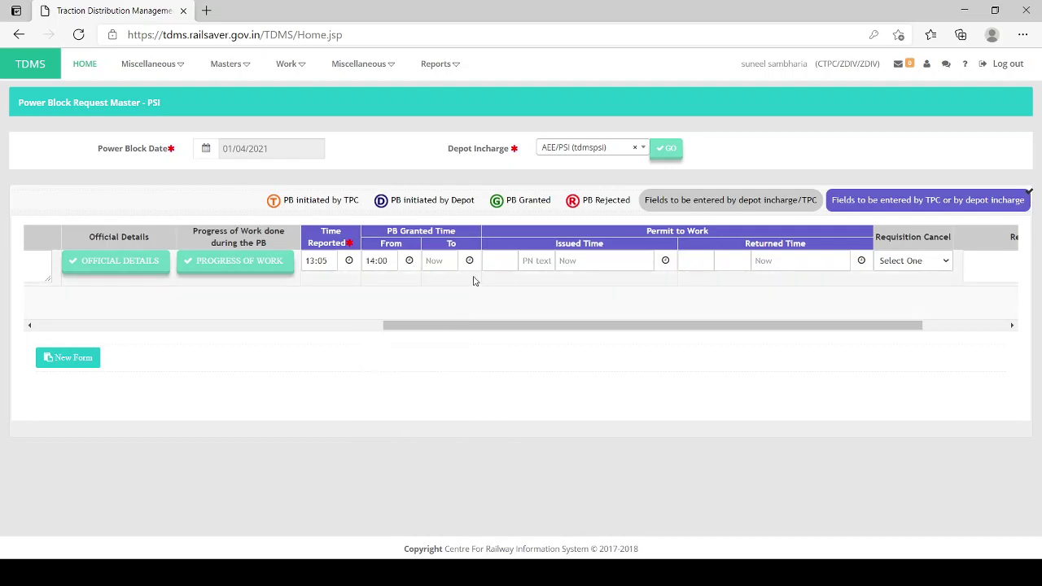
{"action": "left_click", "coordinate": [470, 260]}
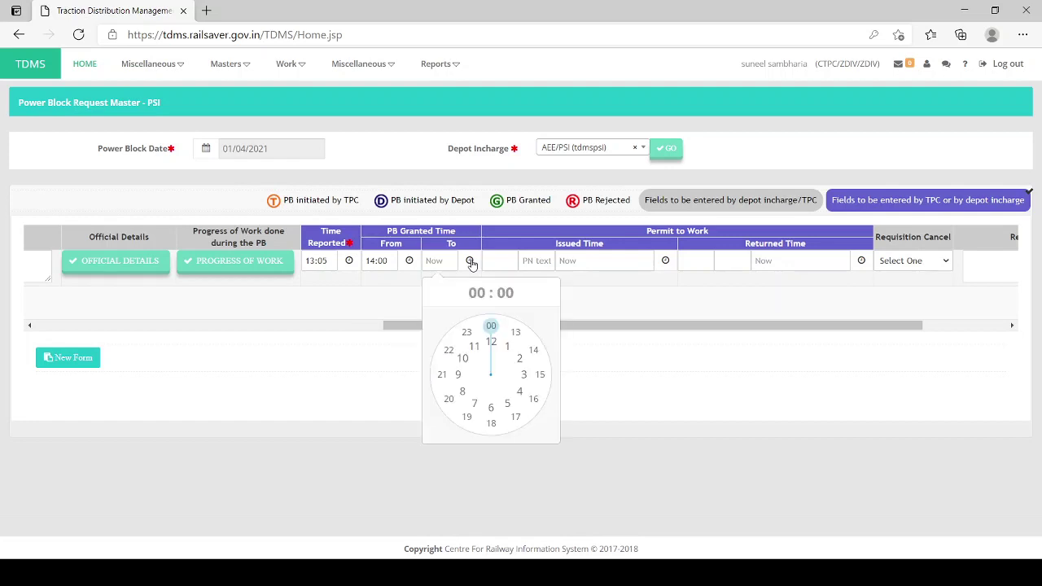
{"action": "left_click", "coordinate": [533, 351]}
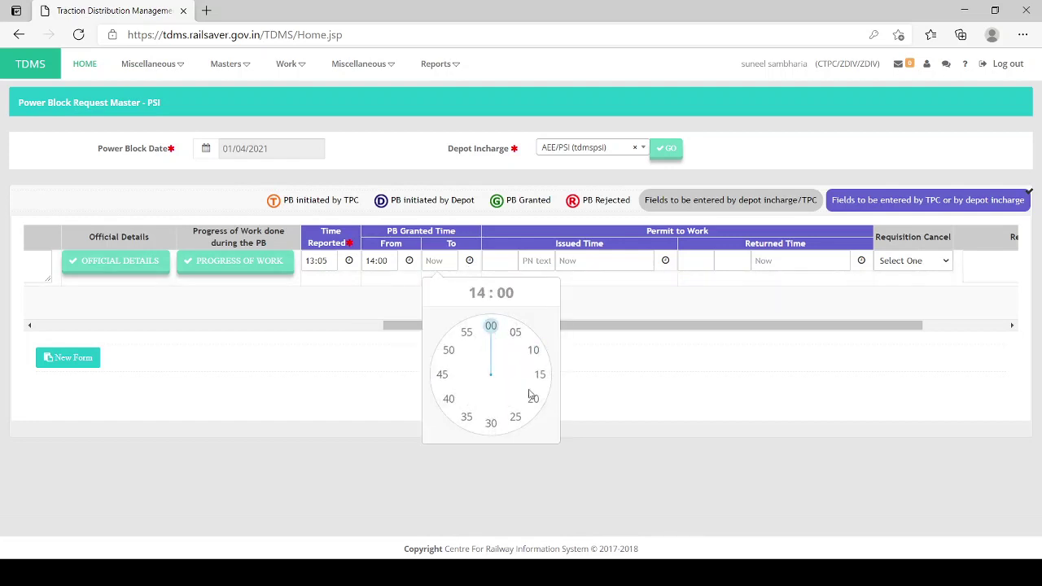
{"action": "left_click", "coordinate": [491, 422]}
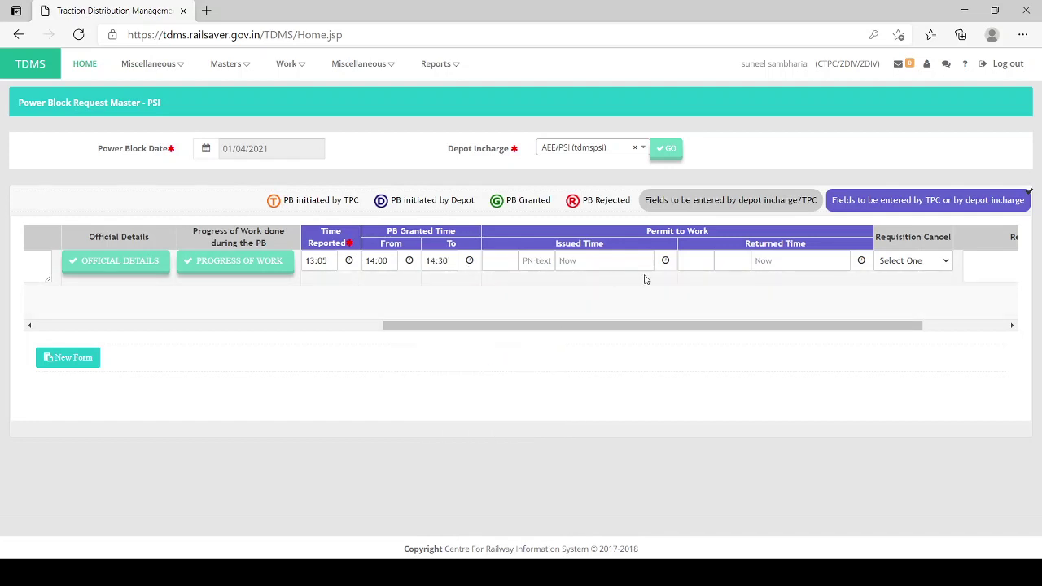
Step: Fill in the permit to work issue details with 23, PN text 54 and issued time 14:05
{"action": "left_click", "coordinate": [501, 260]}
{"action": "type", "text": "23"}
{"action": "left_click", "coordinate": [539, 260]}
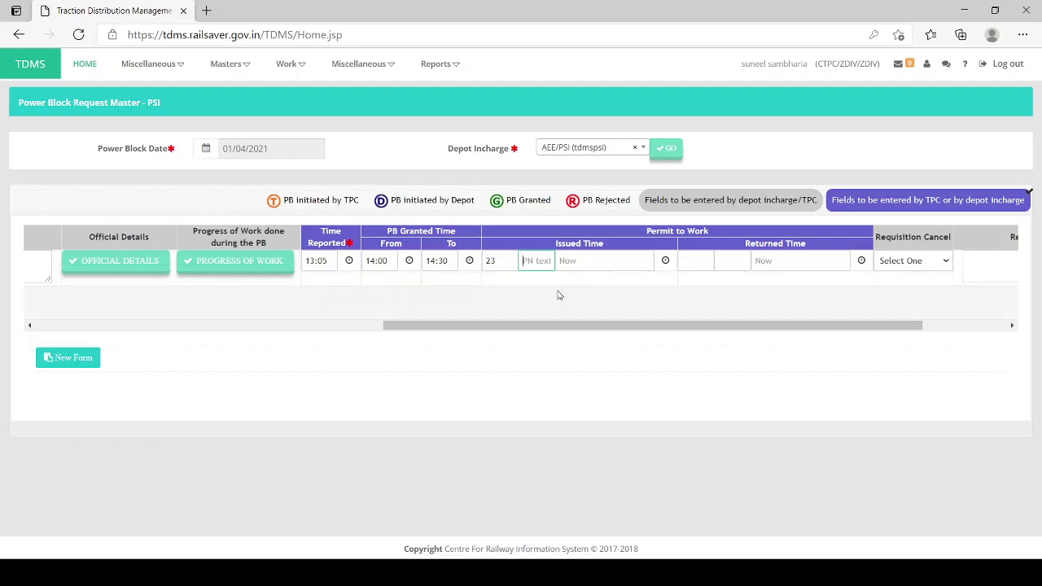
{"action": "type", "text": "54"}
{"action": "left_click", "coordinate": [666, 261]}
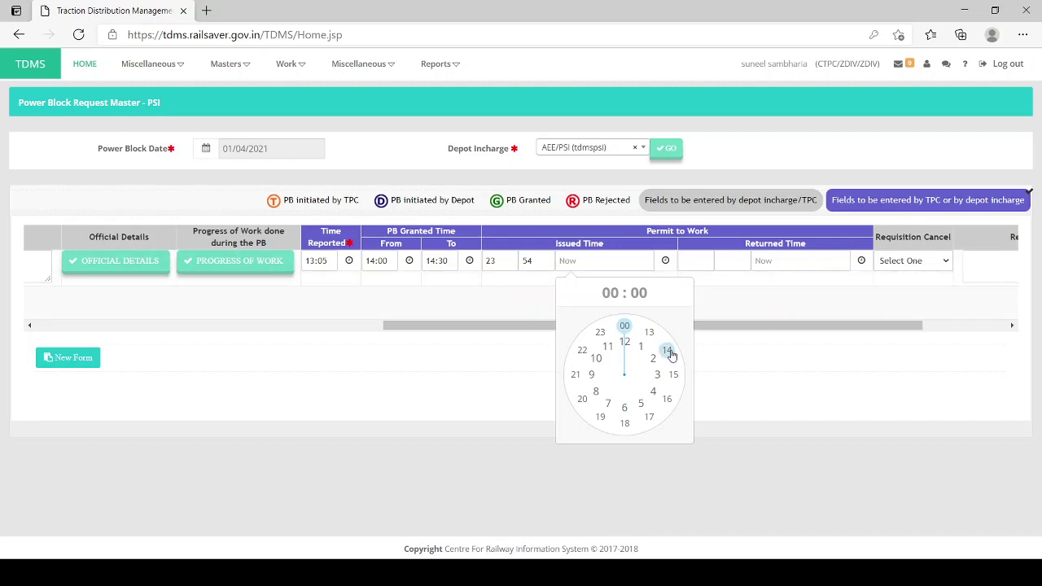
{"action": "left_click", "coordinate": [668, 351]}
{"action": "left_click", "coordinate": [671, 333]}
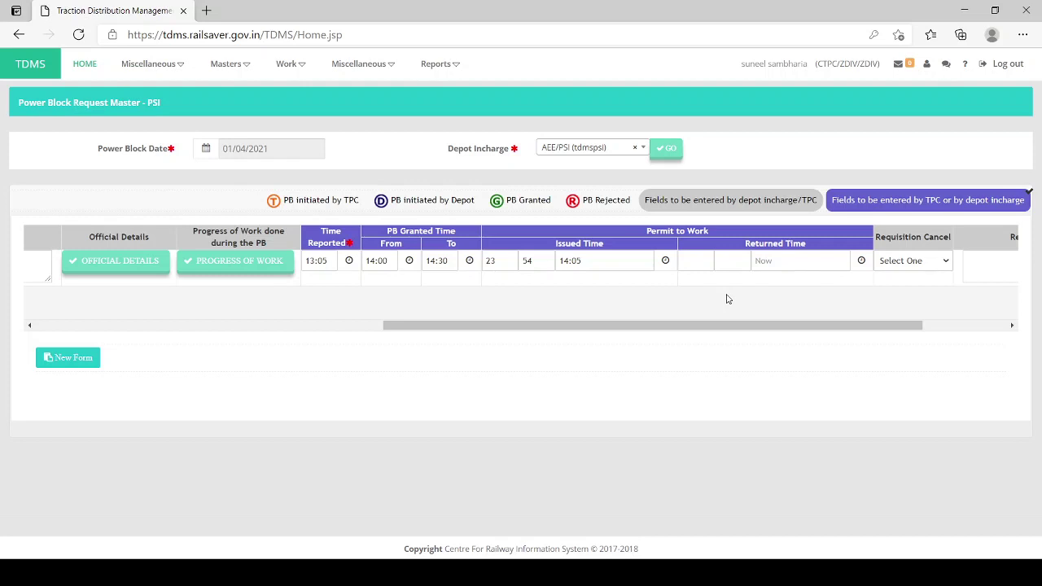
Step: Set the permit to work returned time to 14:25, leaving its two PN fields blank
{"action": "left_click", "coordinate": [697, 261]}
{"action": "left_click", "coordinate": [722, 260]}
{"action": "left_click", "coordinate": [698, 260]}
{"action": "left_click", "coordinate": [731, 261]}
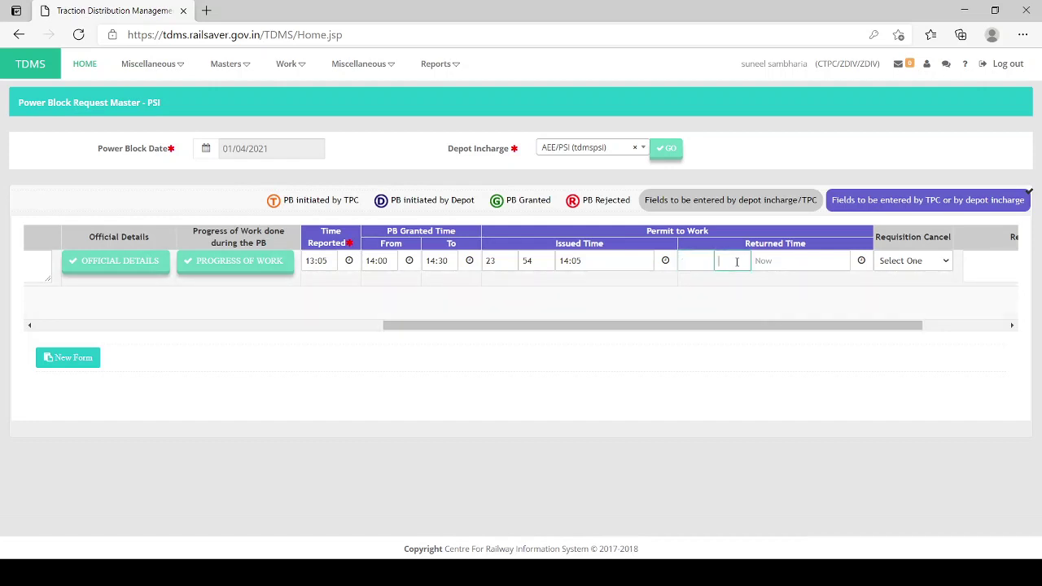
{"action": "left_click", "coordinate": [863, 261]}
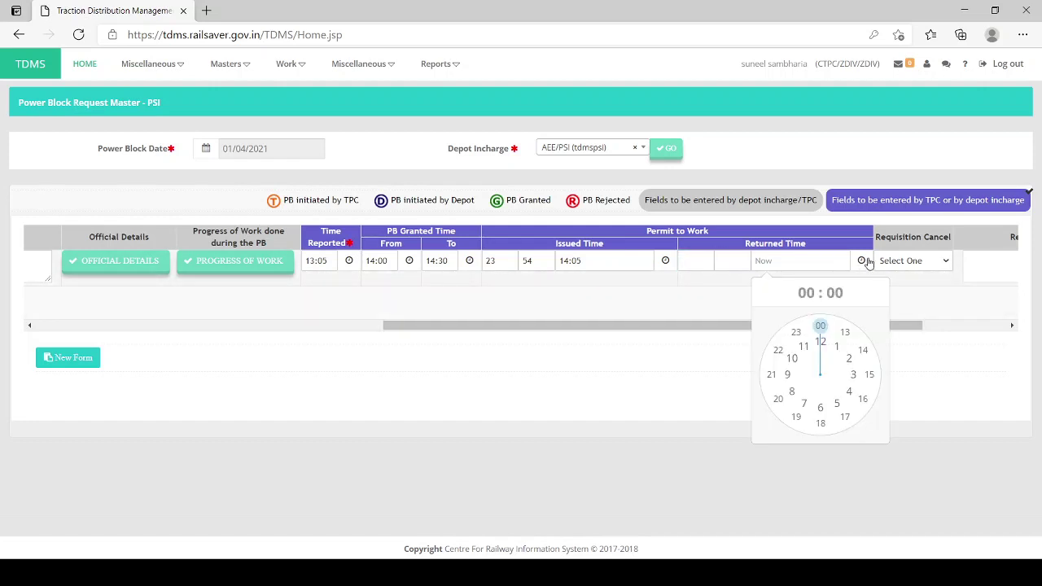
{"action": "left_click", "coordinate": [863, 351]}
{"action": "left_click", "coordinate": [845, 419]}
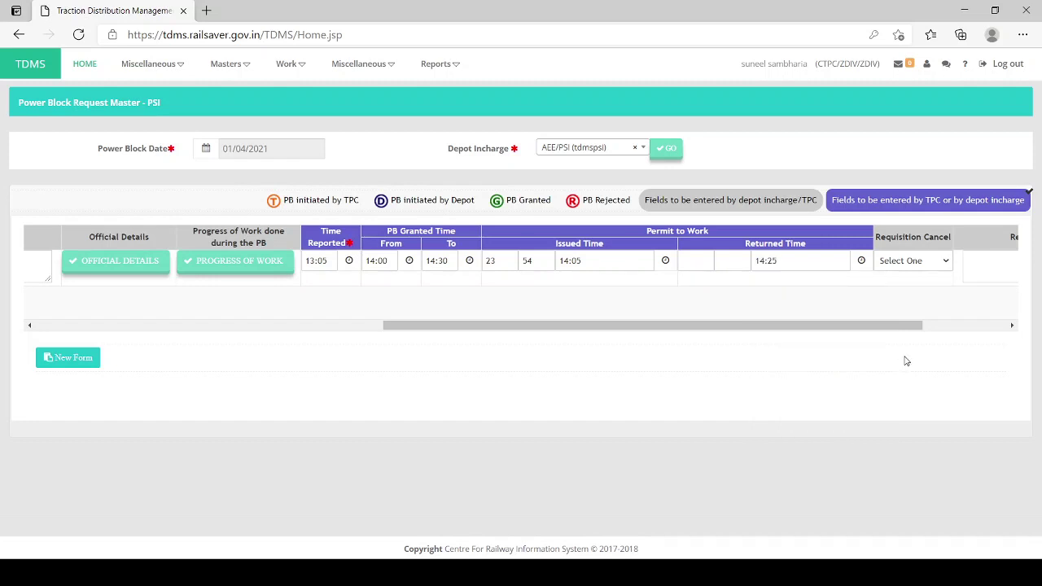
Step: Save the PSI power block request and reload the page
{"action": "left_click_drag", "start_coordinate": [885, 328], "coordinate": [990, 329]}
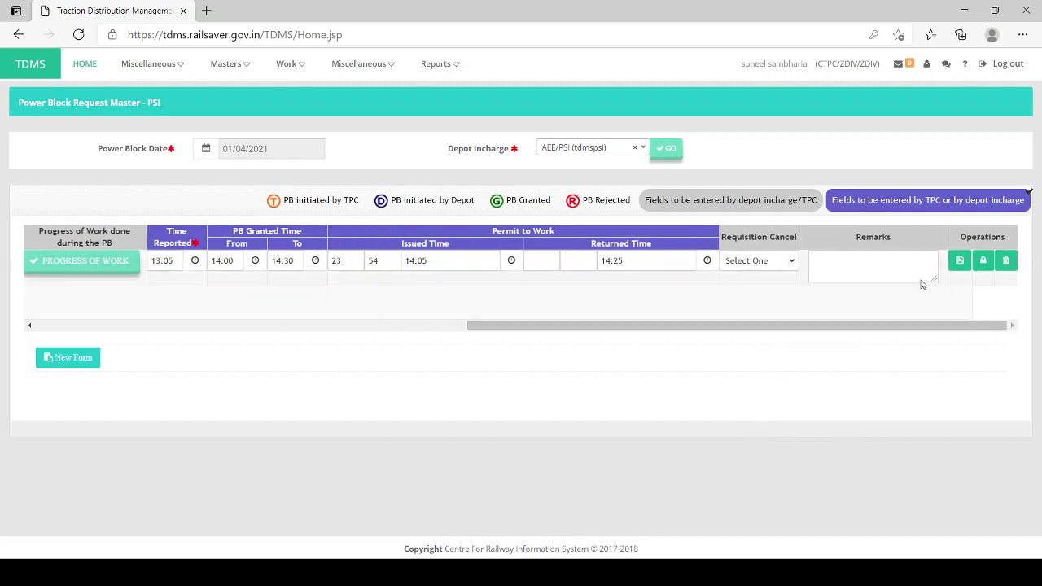
{"action": "left_click", "coordinate": [963, 267]}
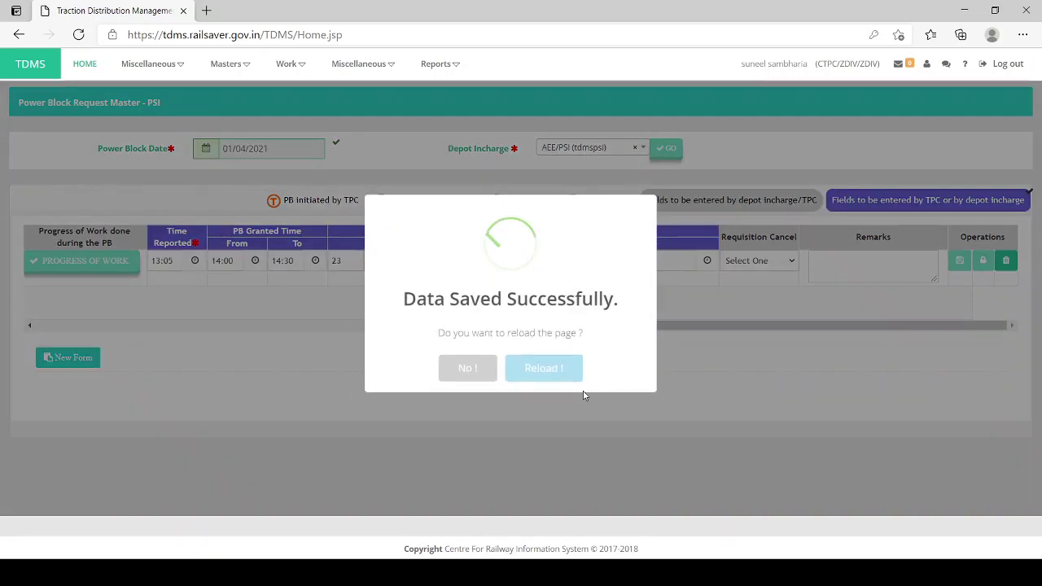
{"action": "left_click", "coordinate": [550, 367]}
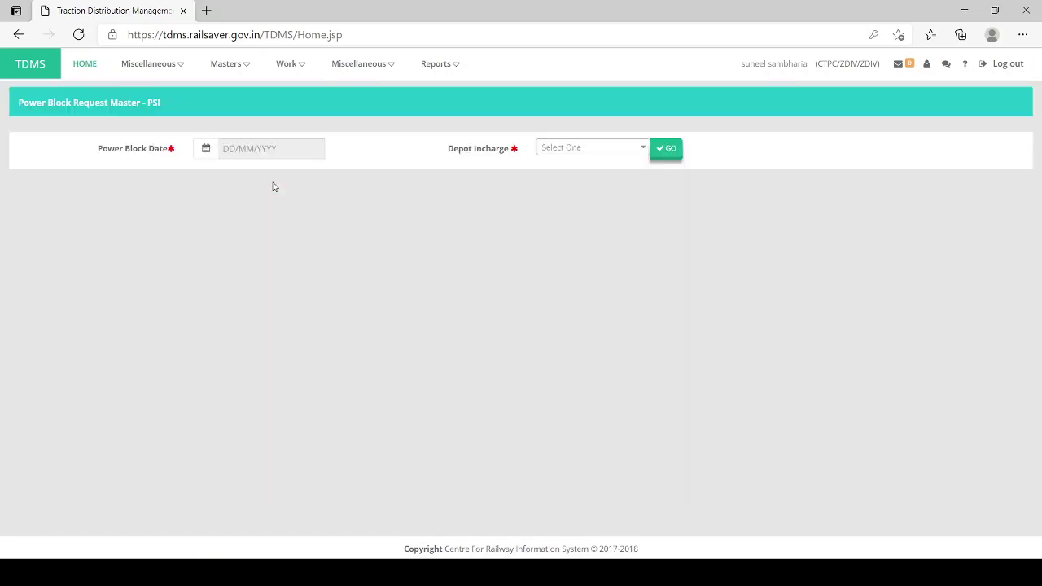
Step: Load the PSI power block requests dated 01/04/2021 for depot incharge AEE/PSI
{"action": "left_click", "coordinate": [255, 151]}
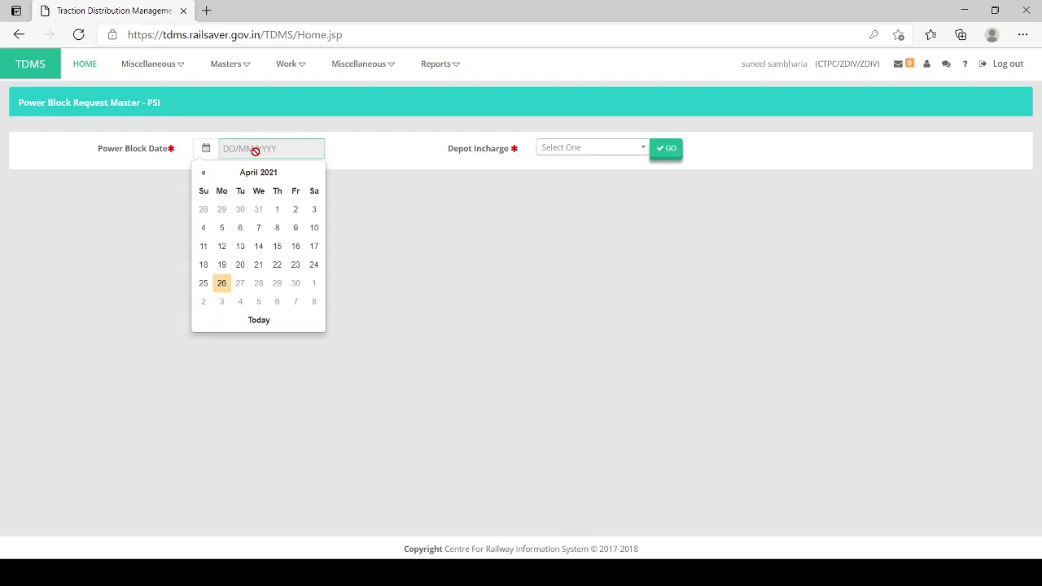
{"action": "left_click", "coordinate": [278, 207]}
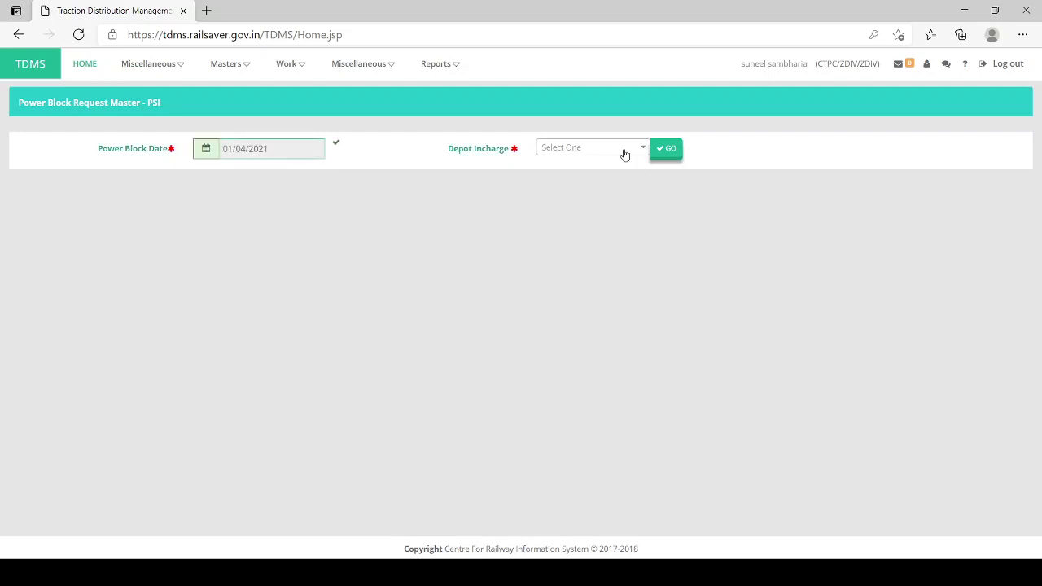
{"action": "left_click", "coordinate": [624, 151]}
{"action": "left_click", "coordinate": [620, 189]}
{"action": "left_click", "coordinate": [668, 149]}
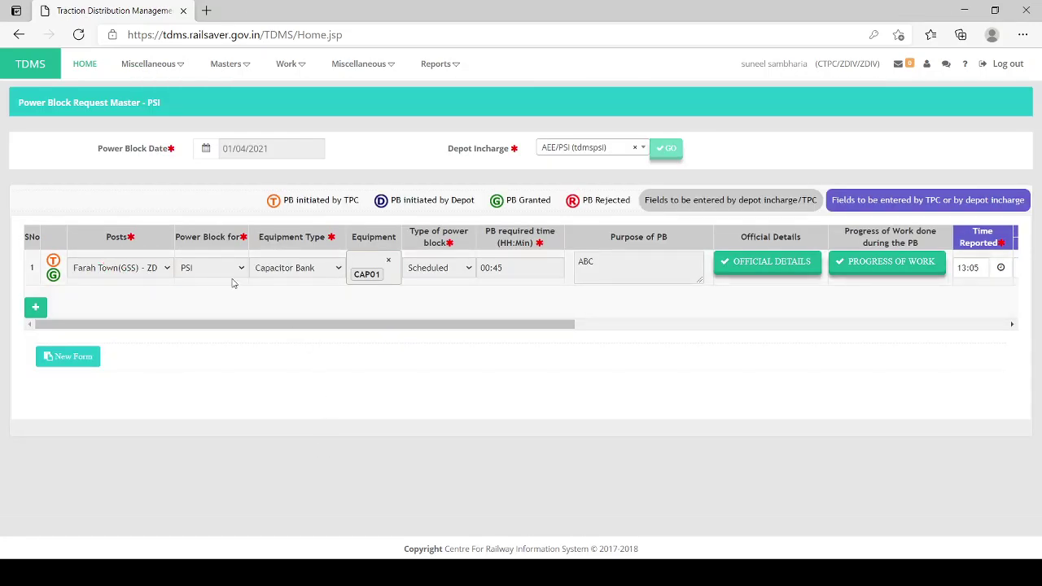
Step: Examine all fields of the saved PSI power block request, including its official details and progress of work
{"action": "left_click_drag", "start_coordinate": [294, 326], "coordinate": [878, 338]}
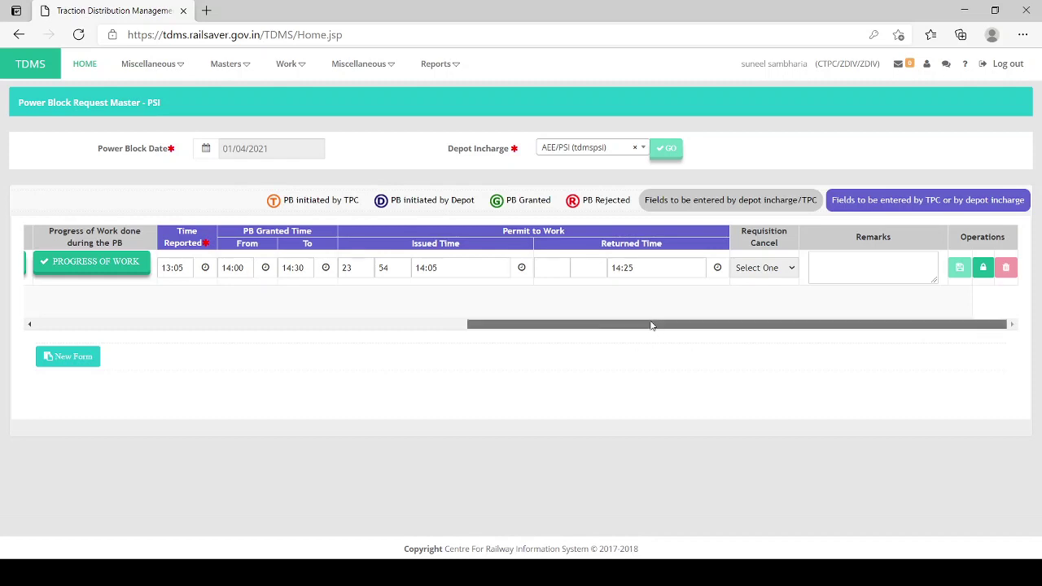
{"action": "left_click_drag", "start_coordinate": [651, 326], "coordinate": [90, 354]}
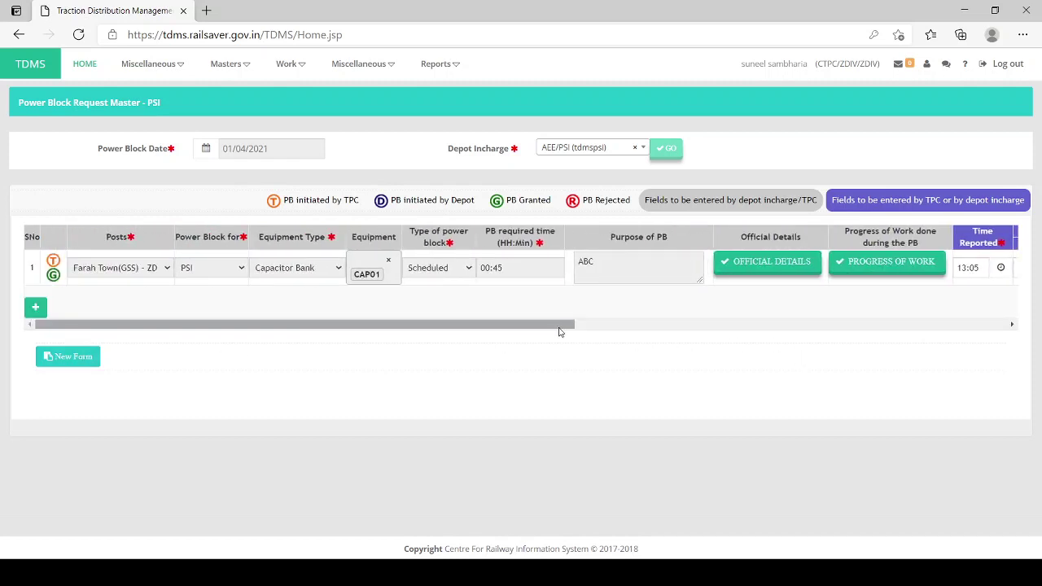
{"action": "left_click_drag", "start_coordinate": [559, 332], "coordinate": [678, 336]}
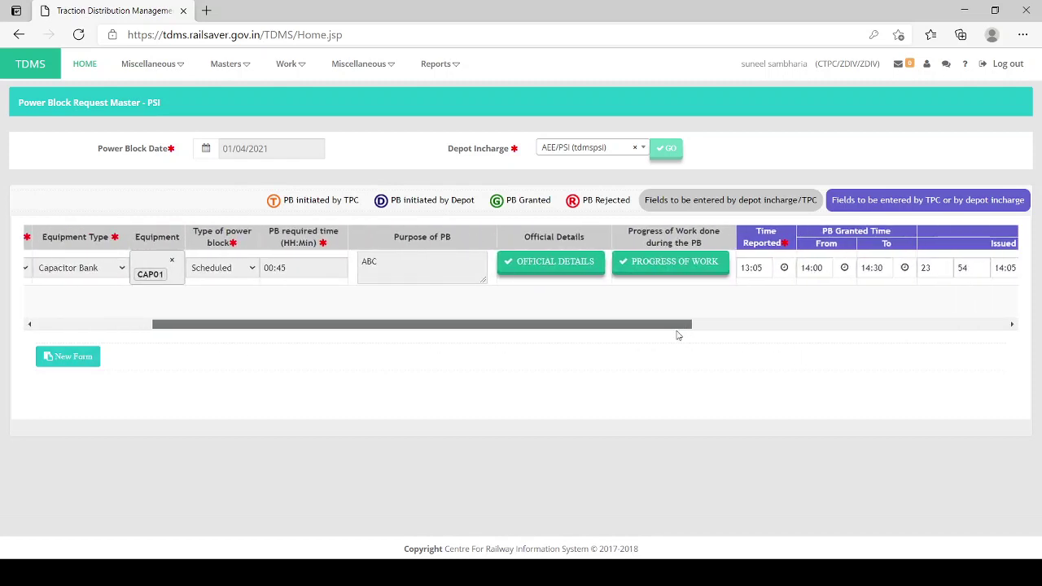
{"action": "left_click", "coordinate": [557, 263]}
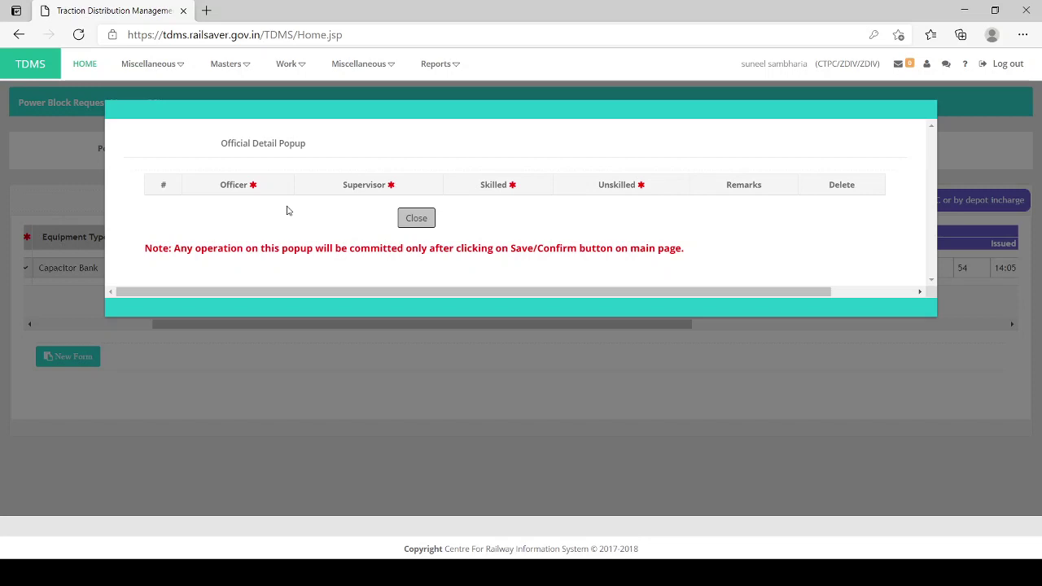
{"action": "left_click", "coordinate": [416, 218]}
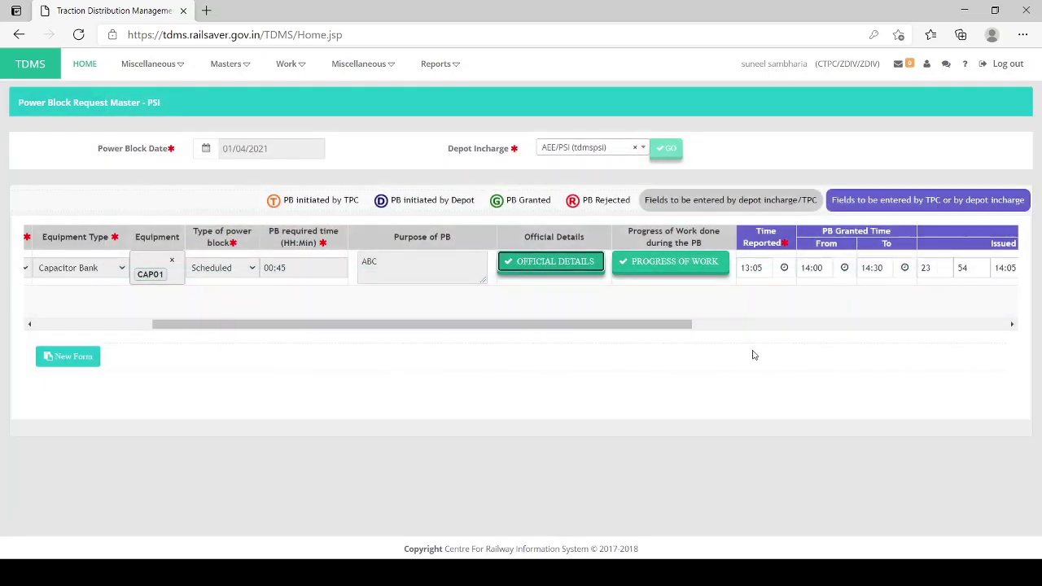
{"action": "left_click", "coordinate": [679, 262]}
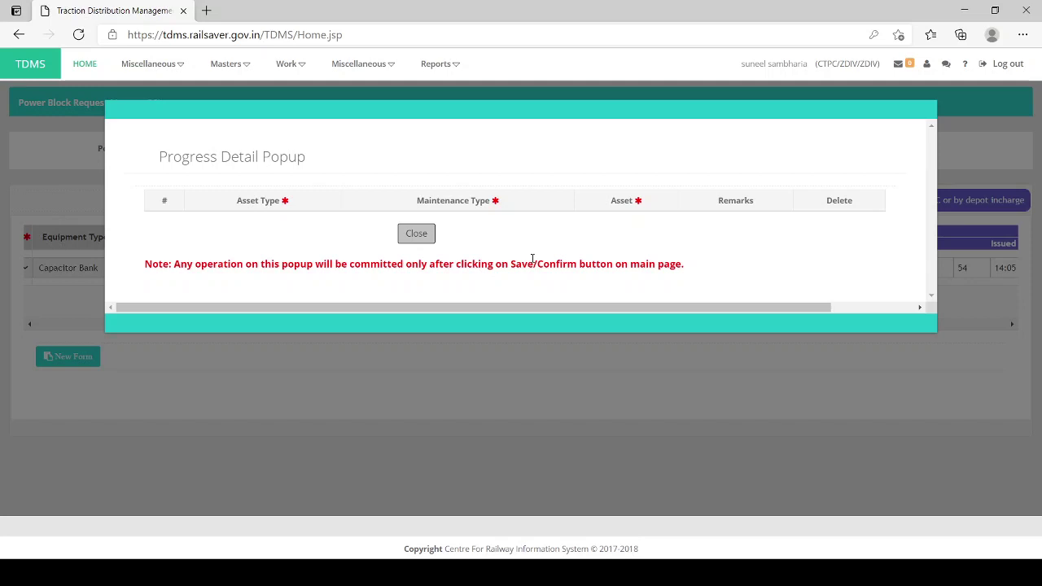
{"action": "left_click", "coordinate": [418, 238]}
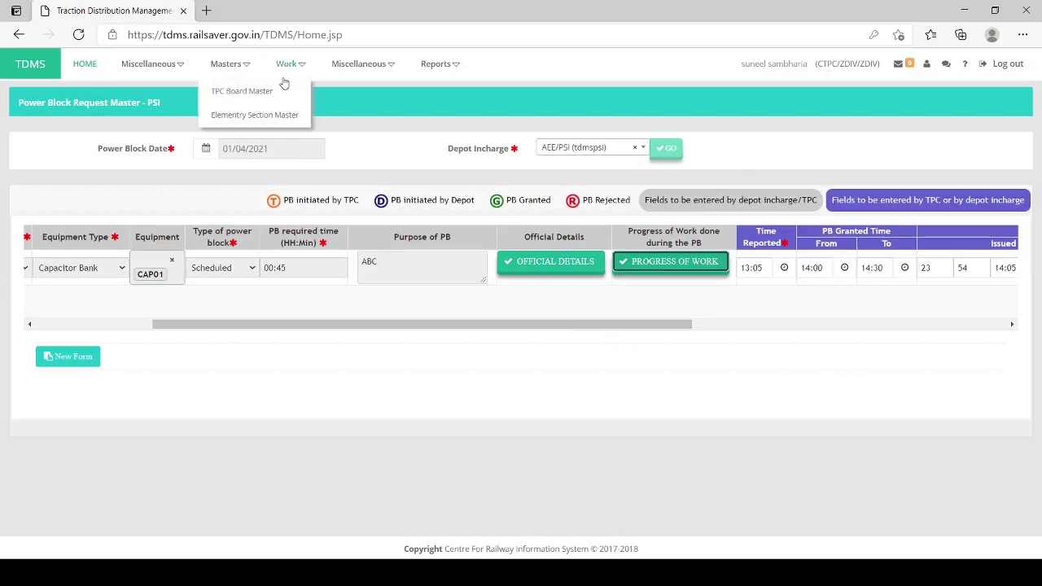
Step: Open the CB Tripping Master and load the records for 01/04/2021
{"action": "mouse_move", "coordinate": [290, 78]}
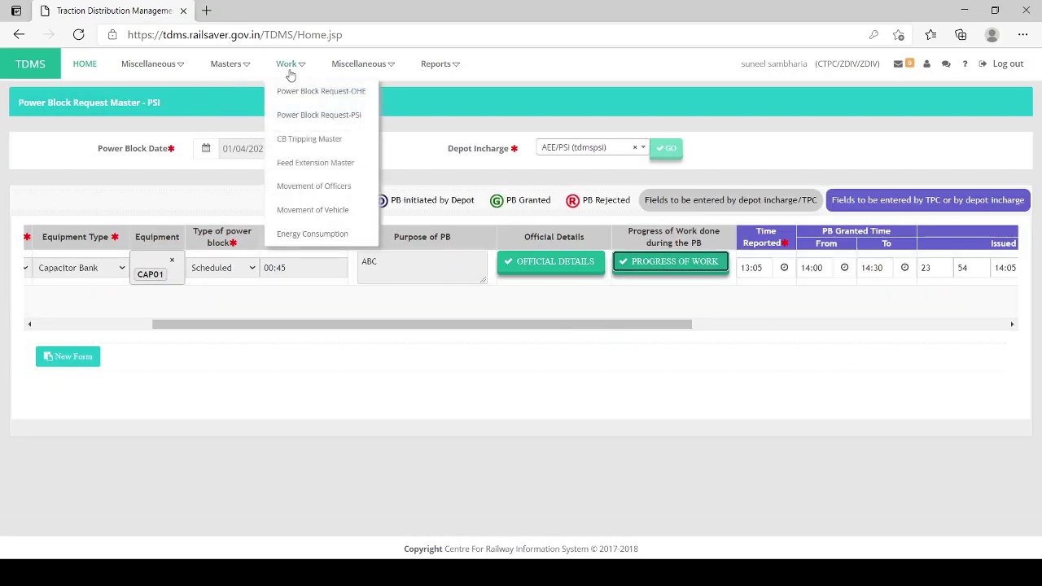
{"action": "left_click", "coordinate": [307, 140]}
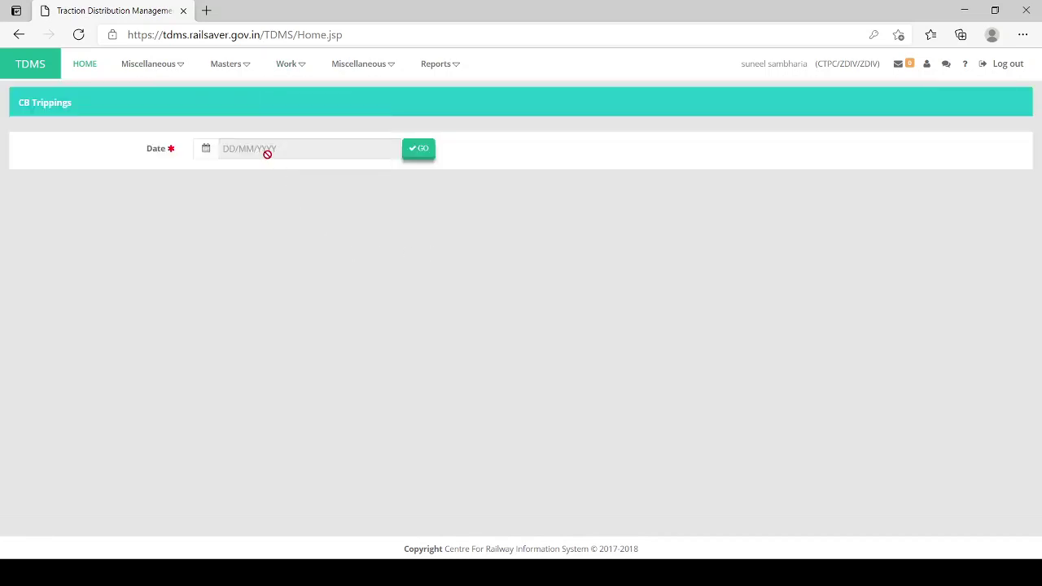
{"action": "left_click", "coordinate": [268, 153]}
{"action": "left_click", "coordinate": [277, 210]}
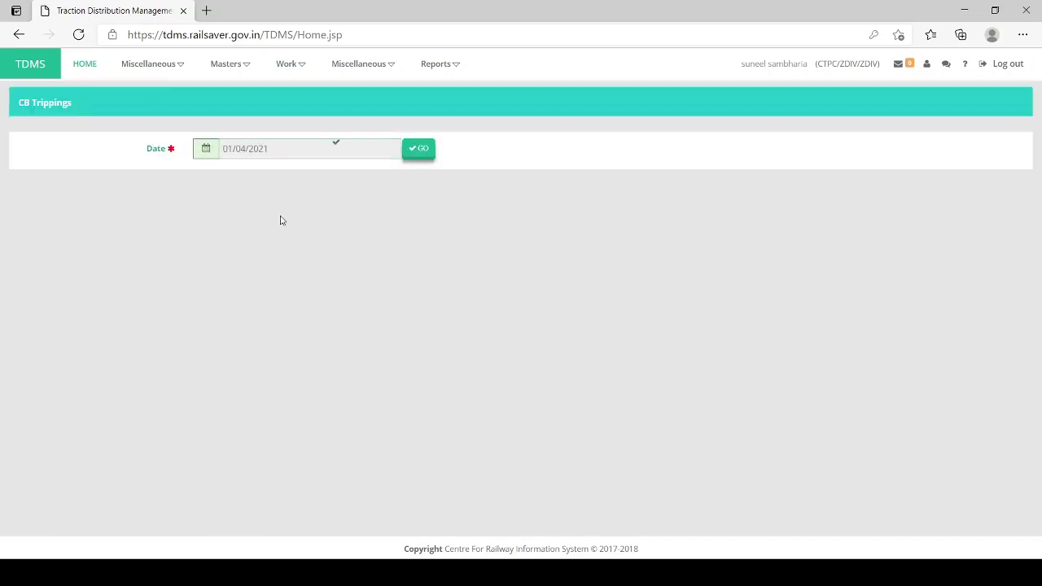
{"action": "left_click", "coordinate": [419, 153]}
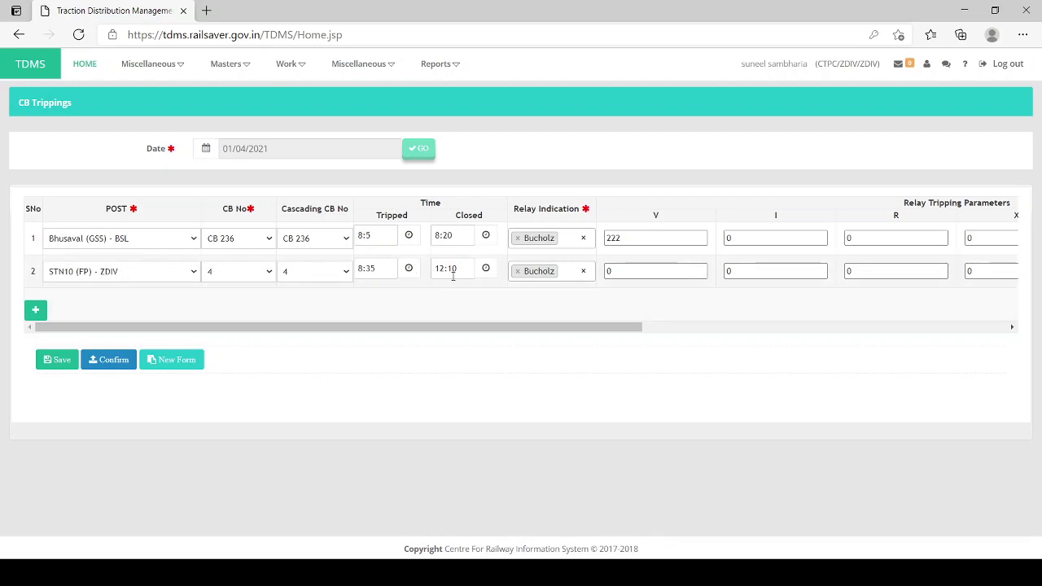
Step: Examine the CB tripping records' relay indication options, relay tripping parameters, reason and remarks fields
{"action": "left_click", "coordinate": [571, 274]}
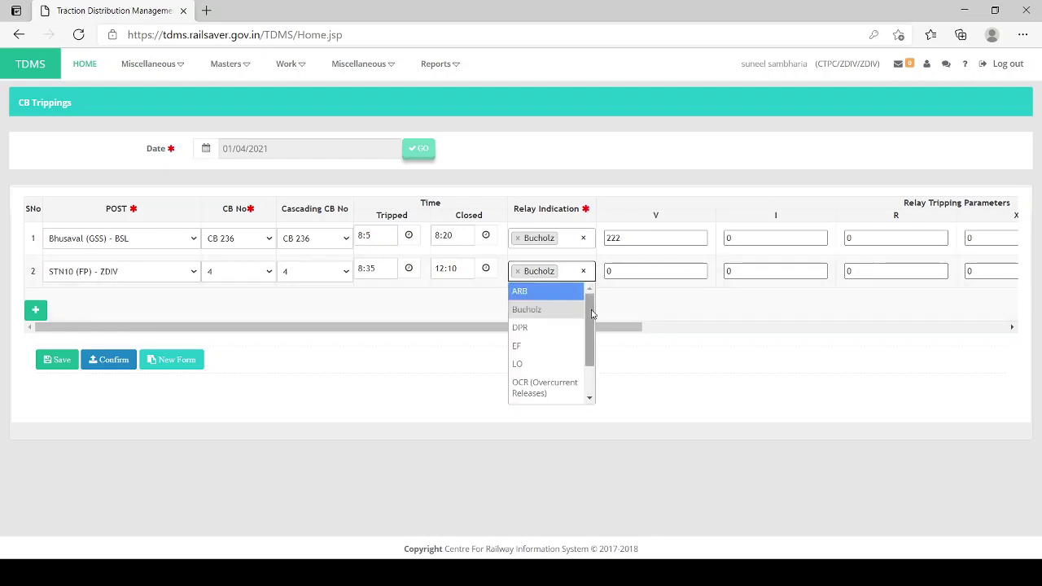
{"action": "mouse_move", "coordinate": [593, 305]}
{"action": "left_mouse_down"}
{"action": "mouse_move", "coordinate": [597, 371]}
{"action": "mouse_move", "coordinate": [592, 303]}
{"action": "left_mouse_up"}
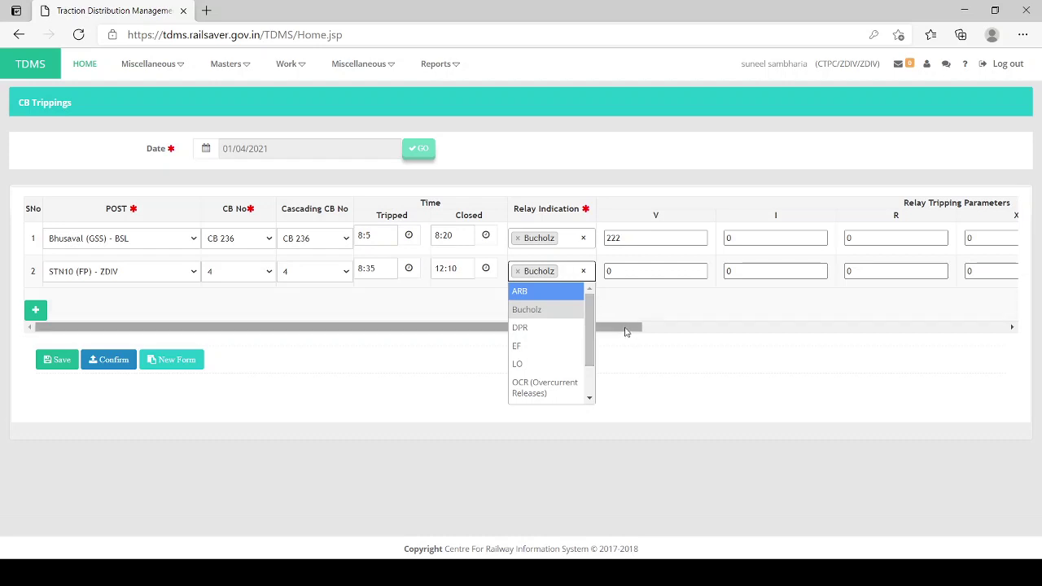
{"action": "left_click_drag", "start_coordinate": [623, 333], "coordinate": [912, 340]}
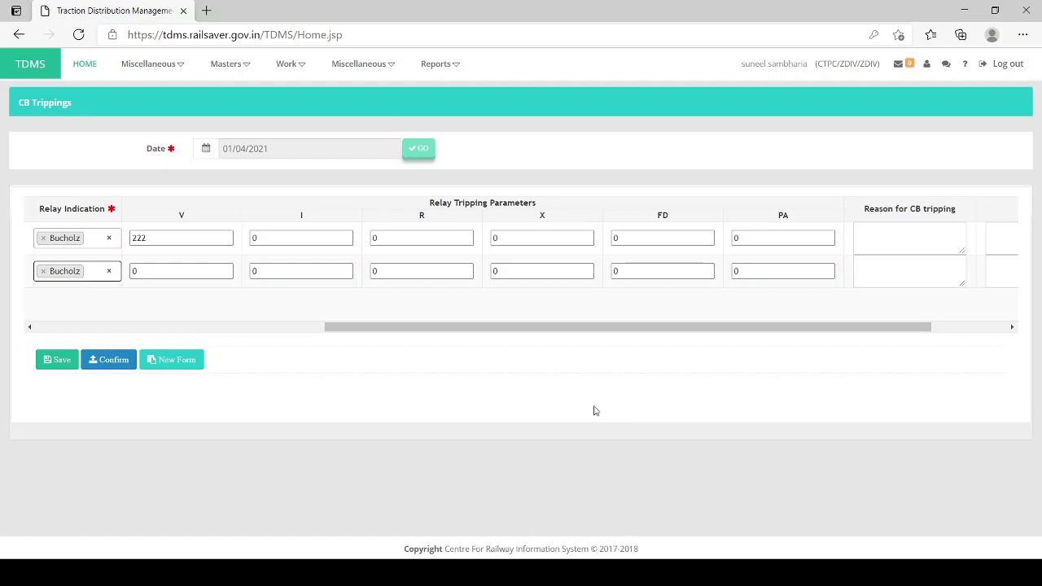
{"action": "left_click", "coordinate": [90, 274]}
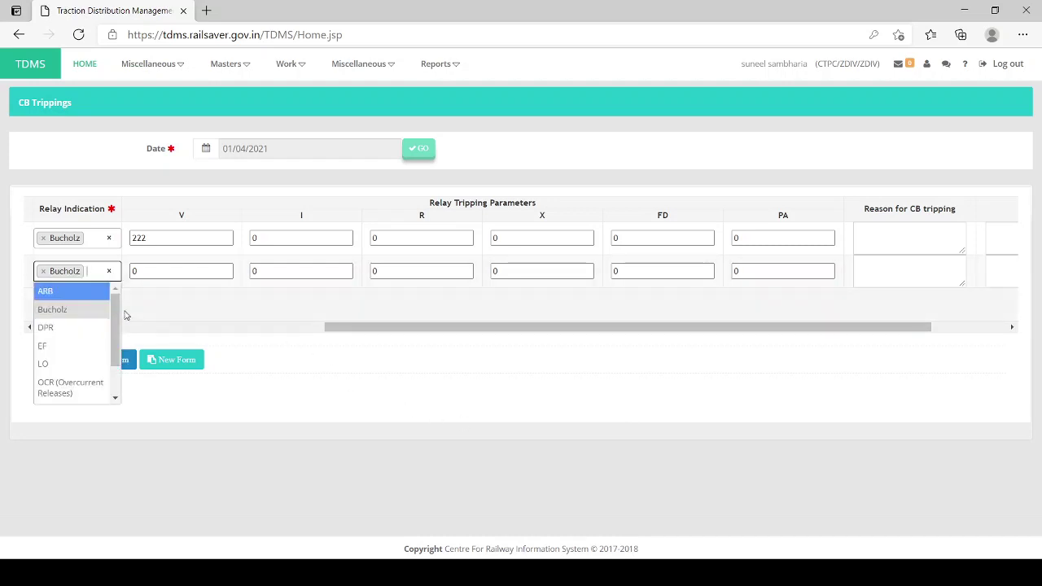
{"action": "mouse_move", "coordinate": [115, 317]}
{"action": "left_mouse_down"}
{"action": "mouse_move", "coordinate": [122, 366]}
{"action": "mouse_move", "coordinate": [126, 309]}
{"action": "left_mouse_up"}
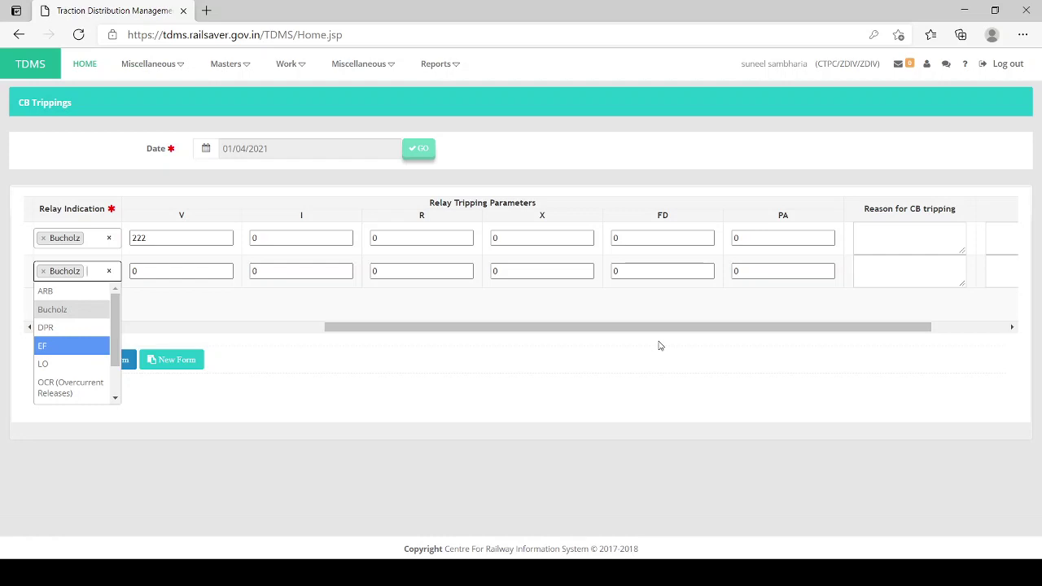
{"action": "left_click_drag", "start_coordinate": [663, 327], "coordinate": [838, 329]}
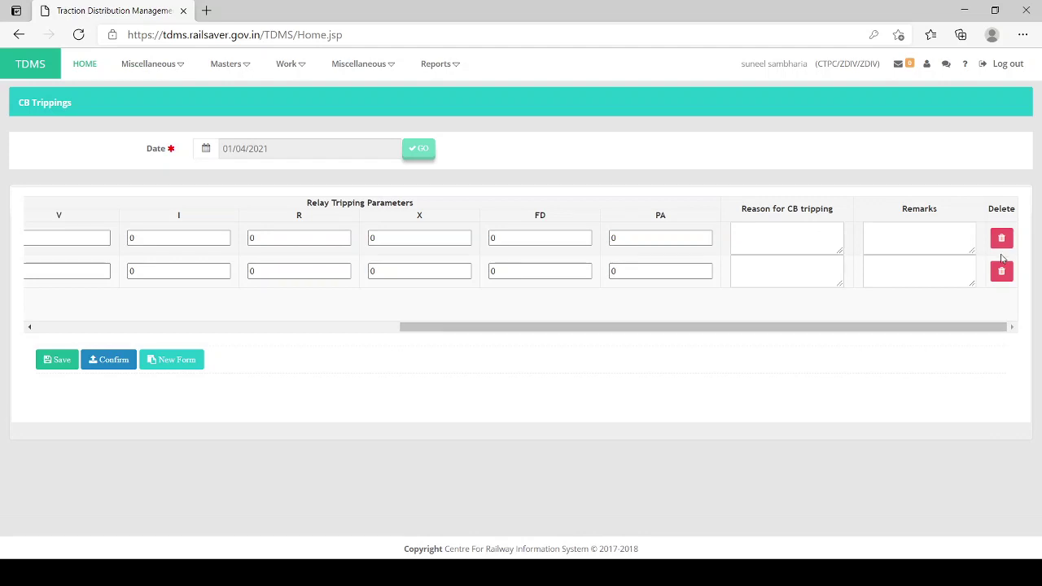
{"action": "left_click_drag", "start_coordinate": [540, 328], "coordinate": [19, 334]}
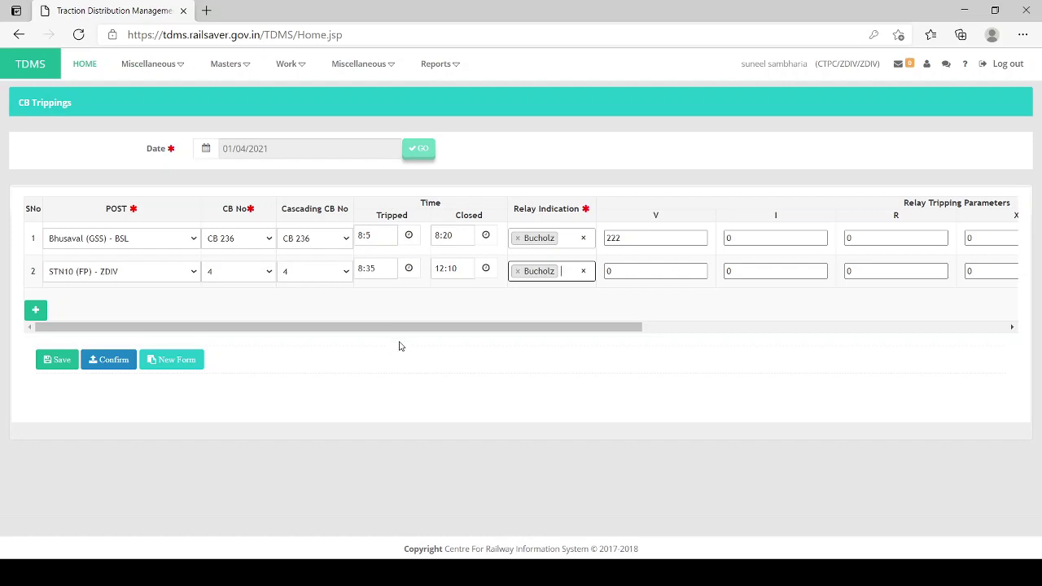
Step: Open the Feed Extension Master and load the records for 01/04/2021
{"action": "mouse_move", "coordinate": [300, 71]}
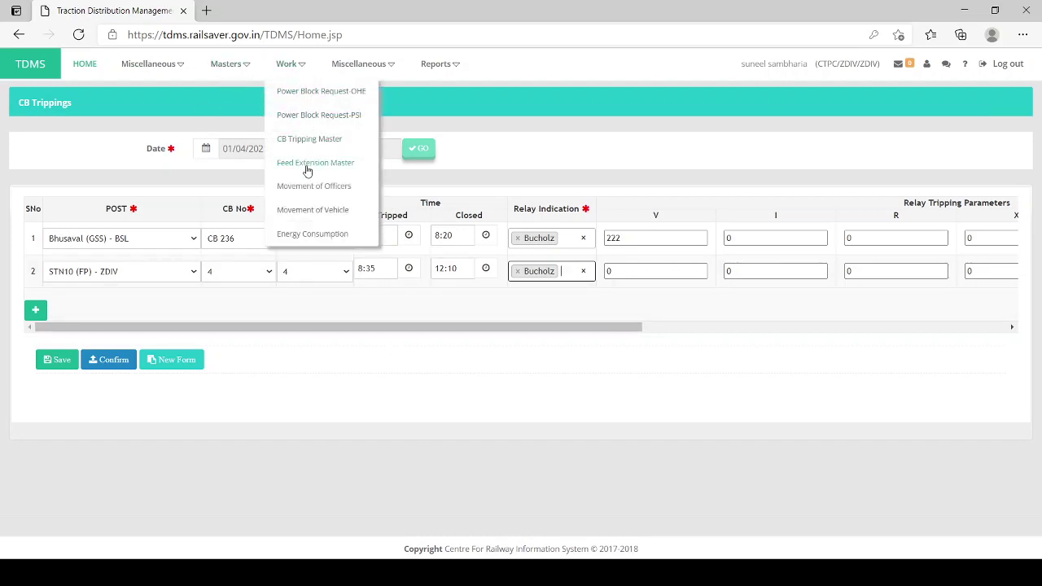
{"action": "left_click", "coordinate": [307, 169]}
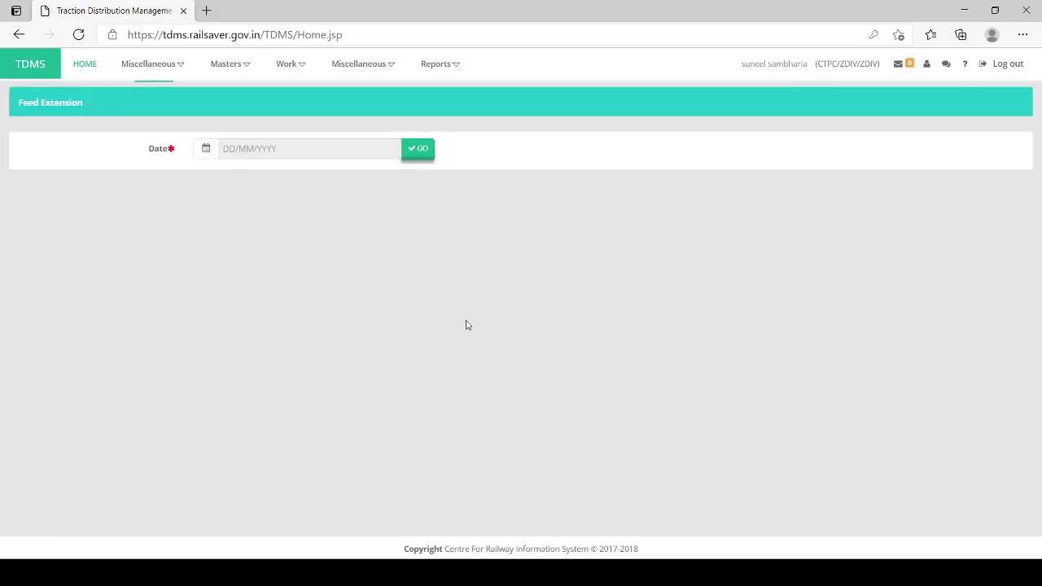
{"action": "left_click", "coordinate": [232, 147]}
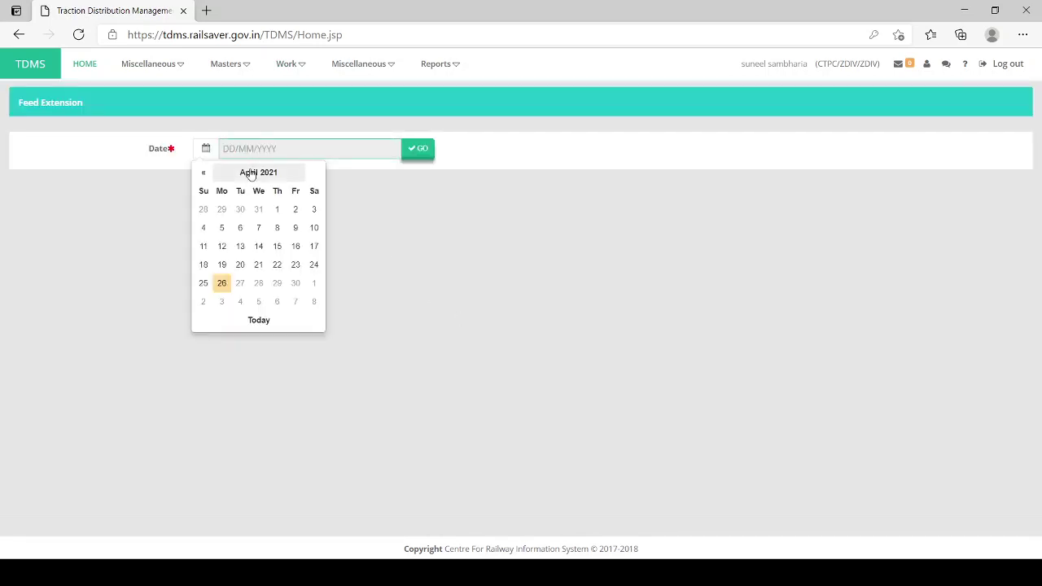
{"action": "left_click", "coordinate": [278, 207]}
{"action": "left_click", "coordinate": [420, 154]}
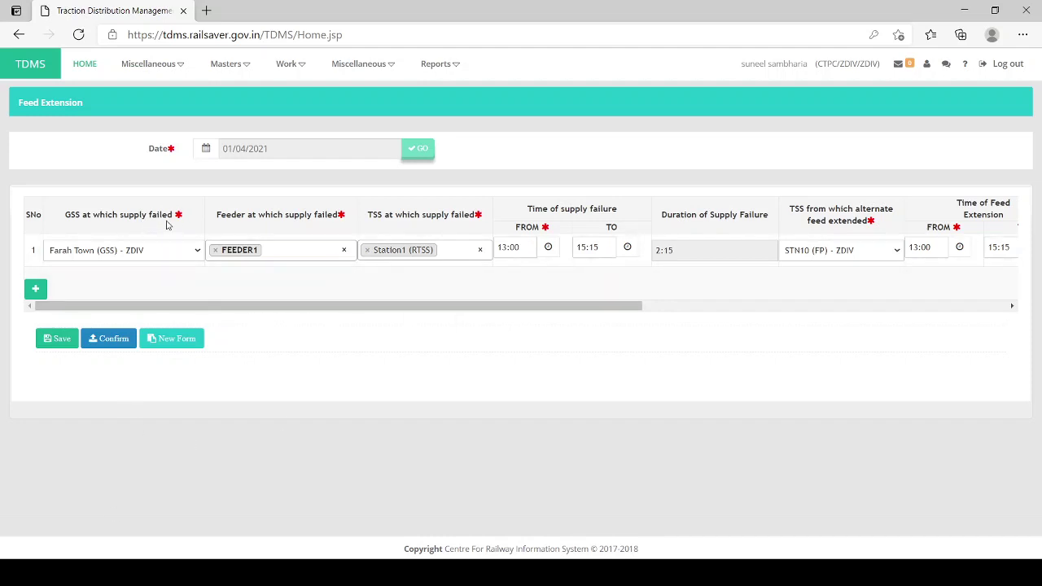
Step: Try a new feed extension row with Farah Town (GSS) - ZDIV as the failed GSS, and discard it by starting a new form
{"action": "left_click", "coordinate": [35, 288]}
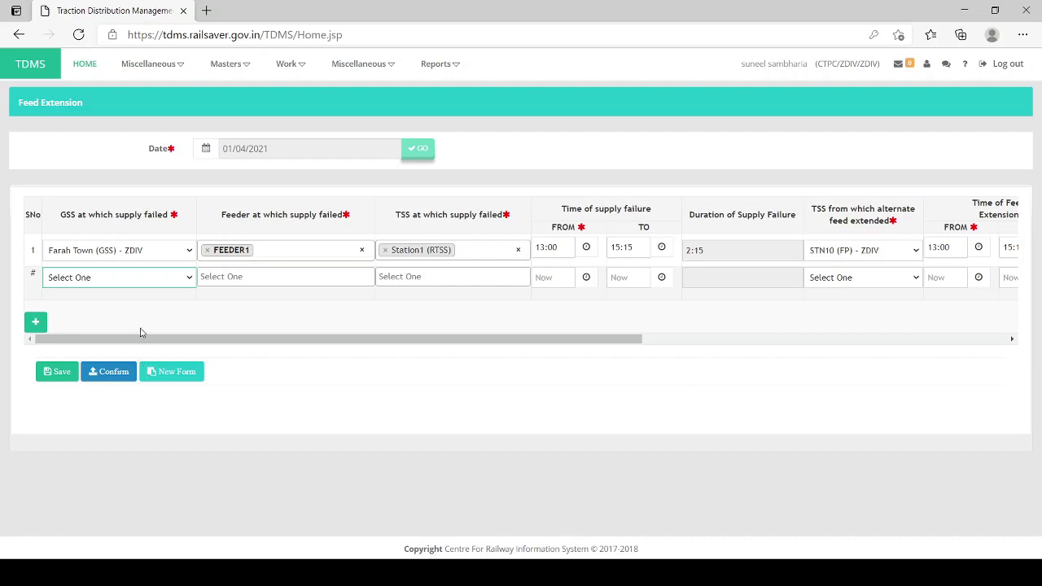
{"action": "key", "text": "Down"}
{"action": "left_click", "coordinate": [287, 276]}
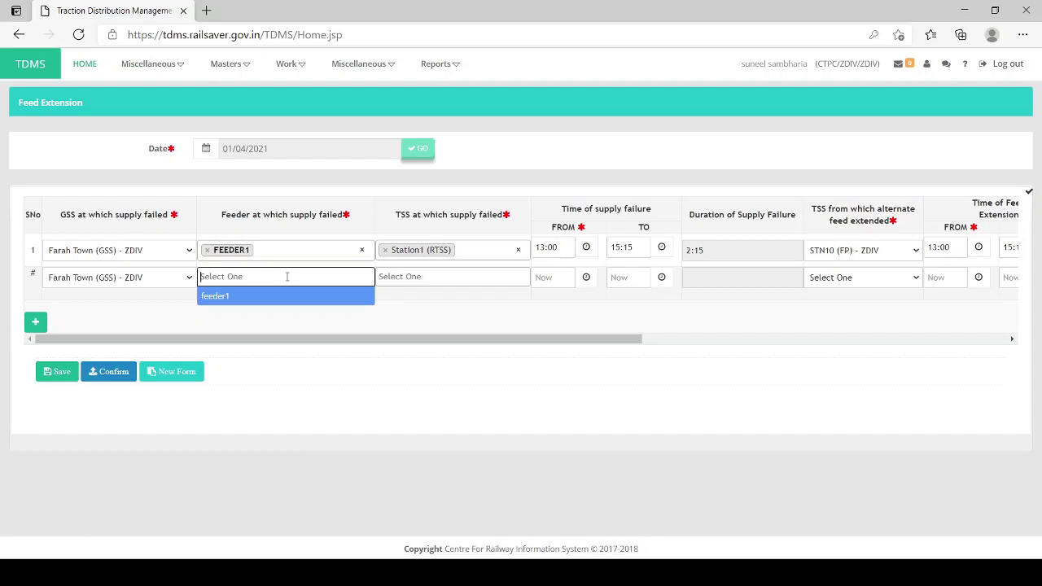
{"action": "left_click", "coordinate": [439, 277]}
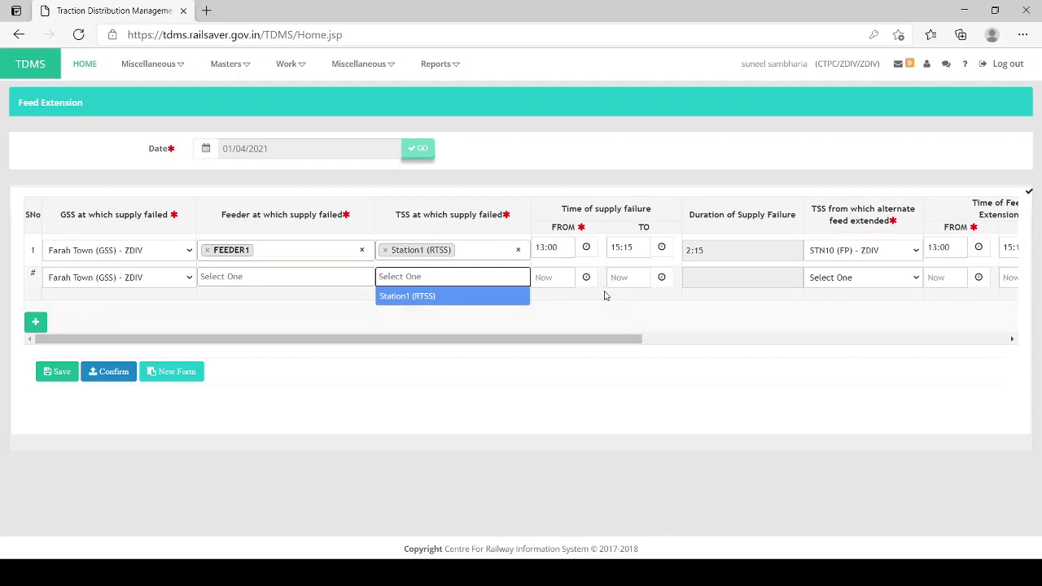
{"action": "left_click_drag", "start_coordinate": [615, 343], "coordinate": [985, 340]}
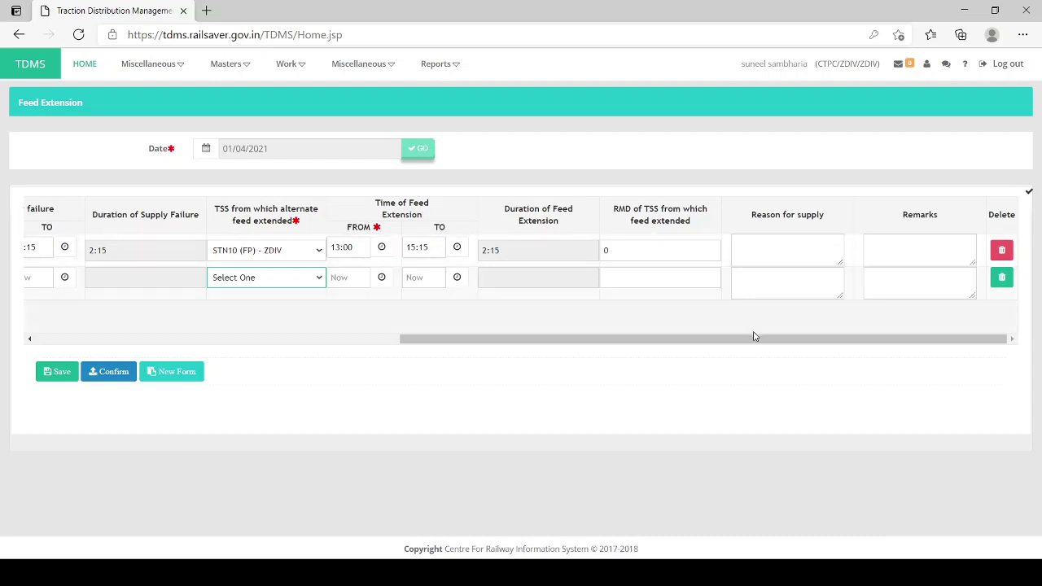
{"action": "left_click_drag", "start_coordinate": [754, 341], "coordinate": [410, 363]}
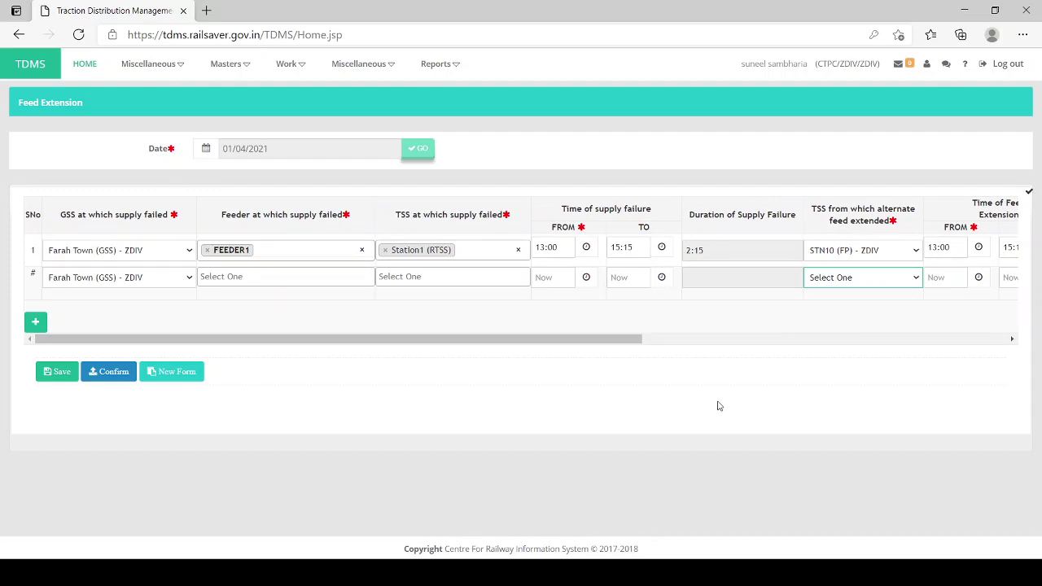
{"action": "left_click", "coordinate": [189, 380]}
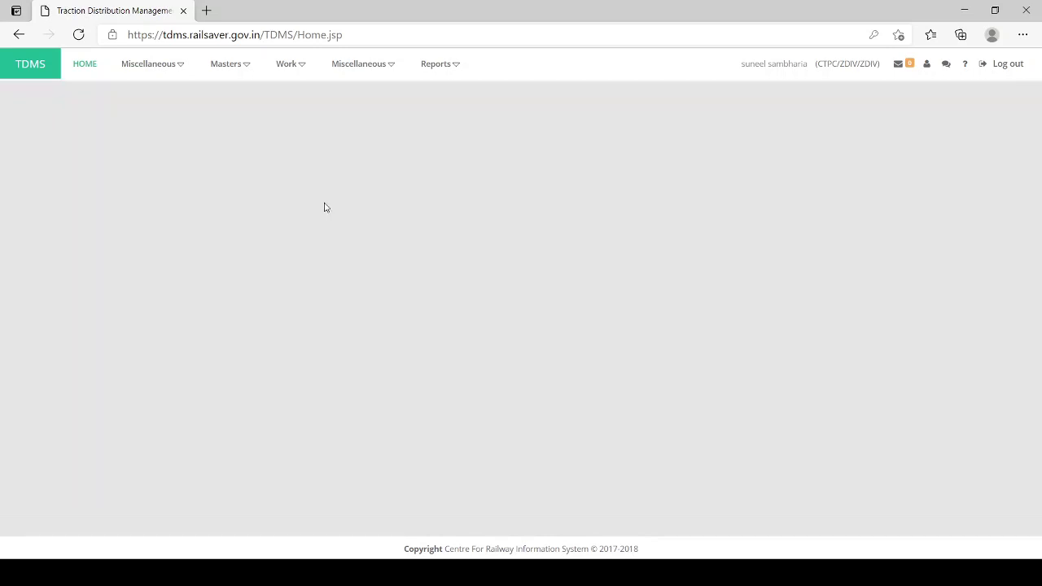
Step: Open the Movement of Officers form and load the records for 01/04/2021
{"action": "left_click", "coordinate": [291, 68]}
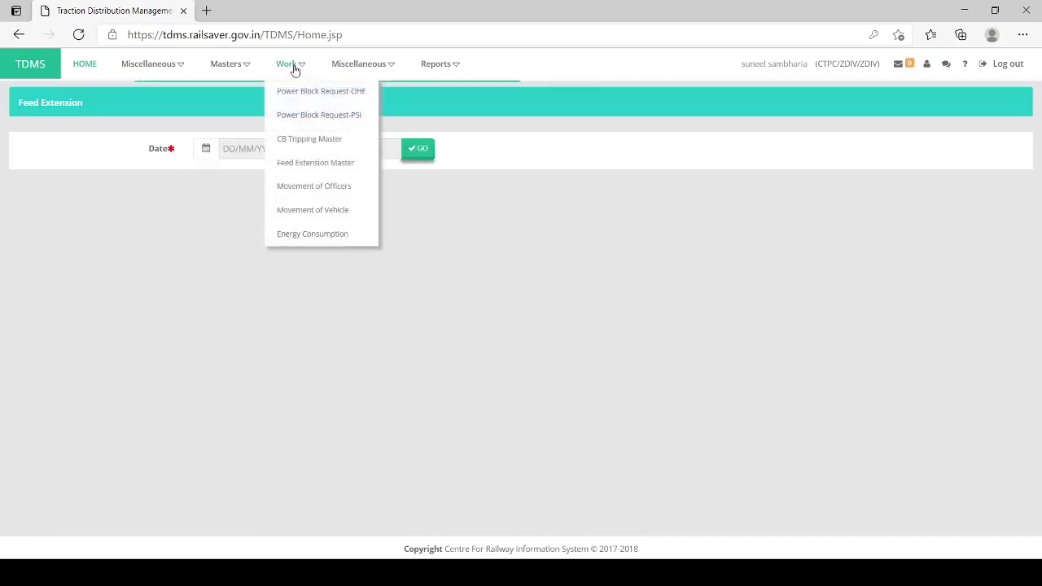
{"action": "left_click", "coordinate": [302, 189]}
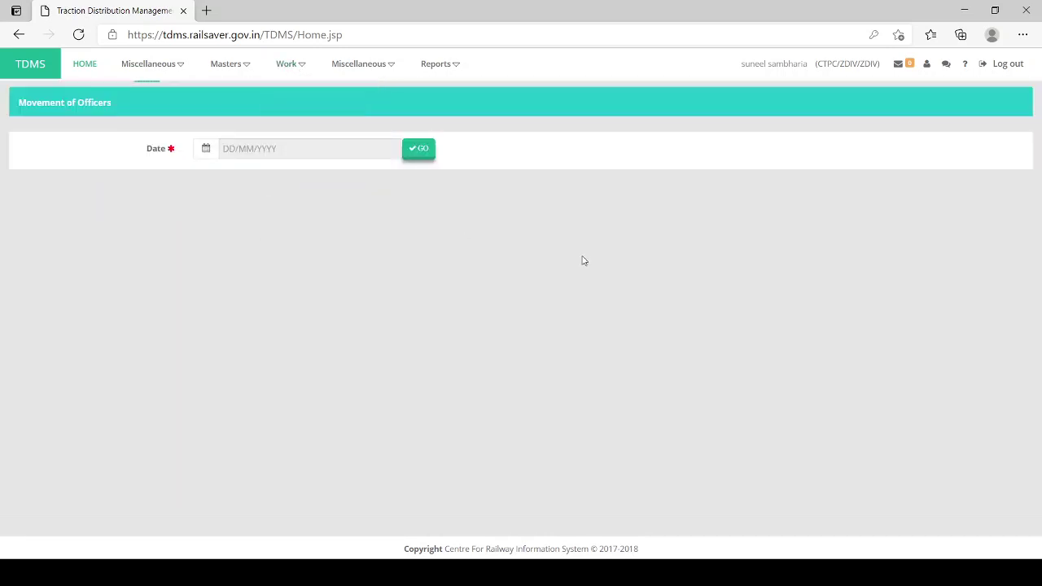
{"action": "left_click", "coordinate": [254, 149]}
{"action": "left_click", "coordinate": [272, 211]}
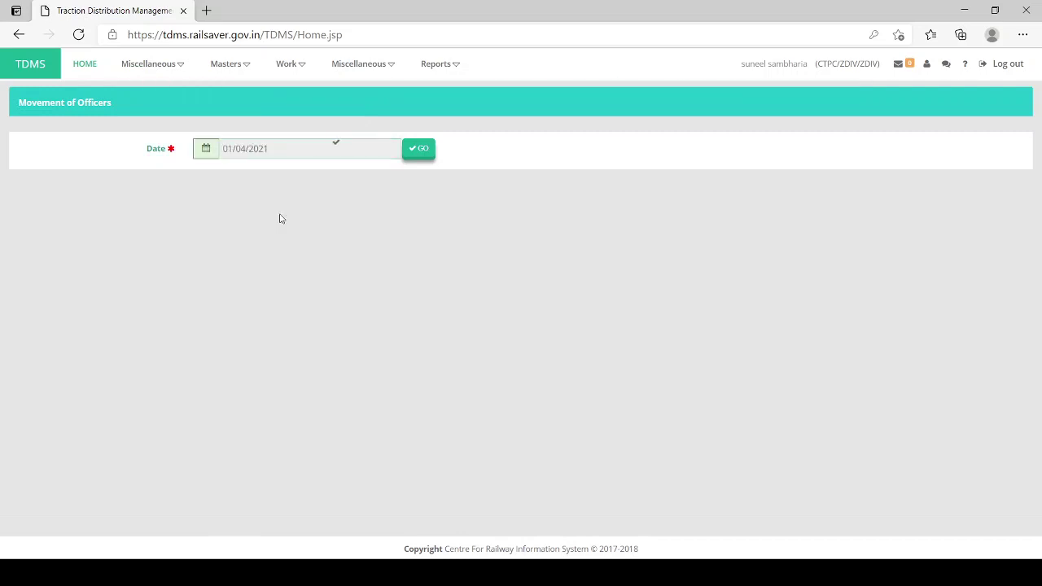
{"action": "left_click", "coordinate": [420, 154]}
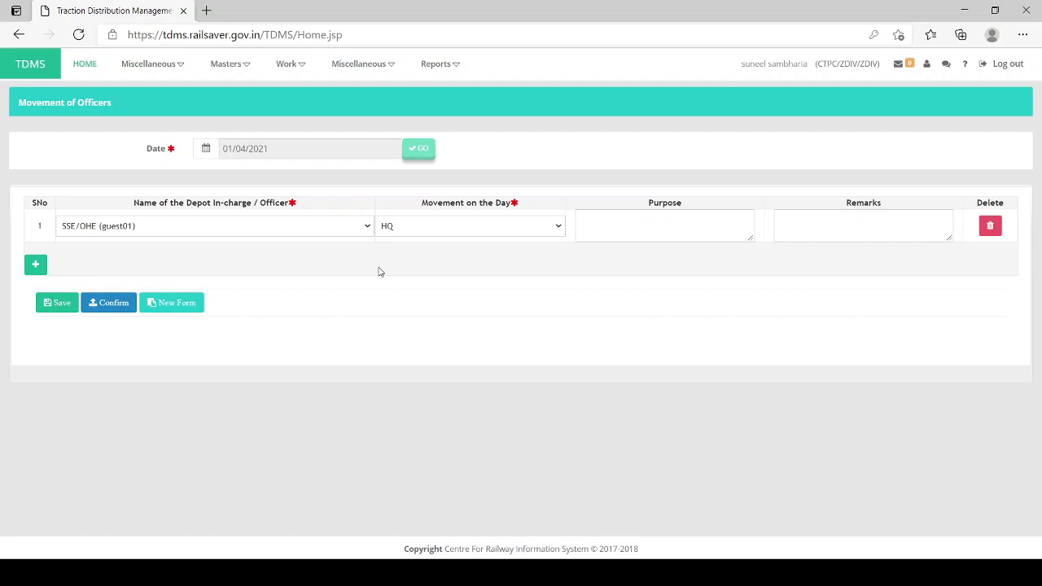
Step: Try three additional officer movement rows, selecting AEE/PSI (tdmspsi) with movement HQ in the first new one
{"action": "left_click", "coordinate": [37, 266]}
{"action": "left_click", "coordinate": [37, 298]}
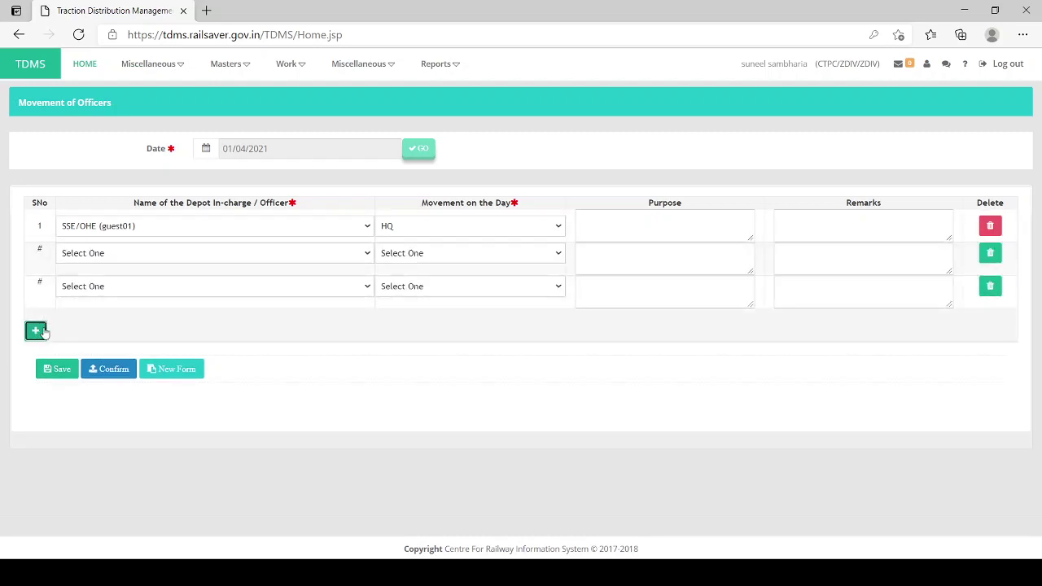
{"action": "left_click", "coordinate": [37, 331]}
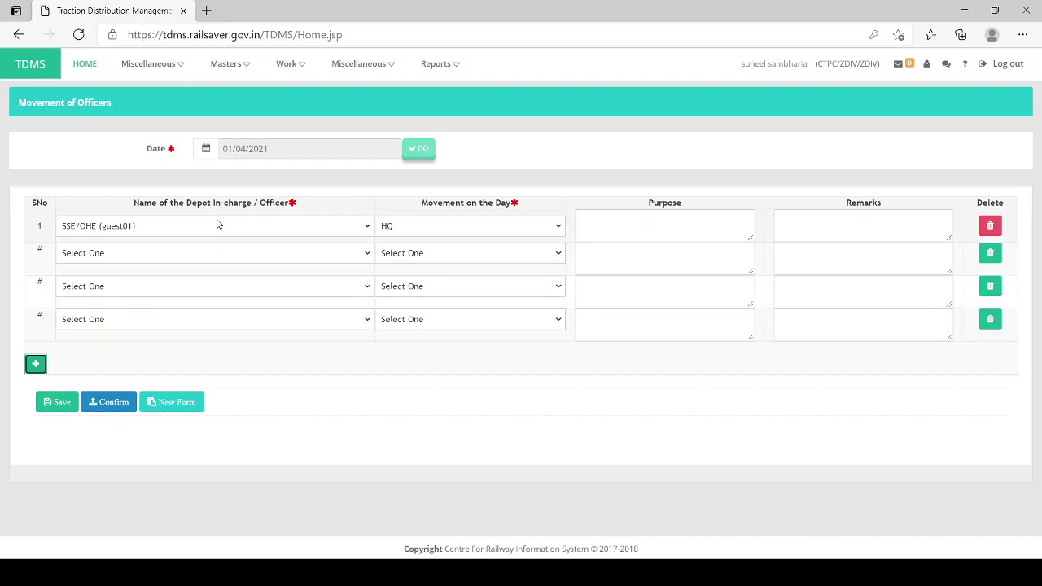
{"action": "left_click", "coordinate": [210, 259]}
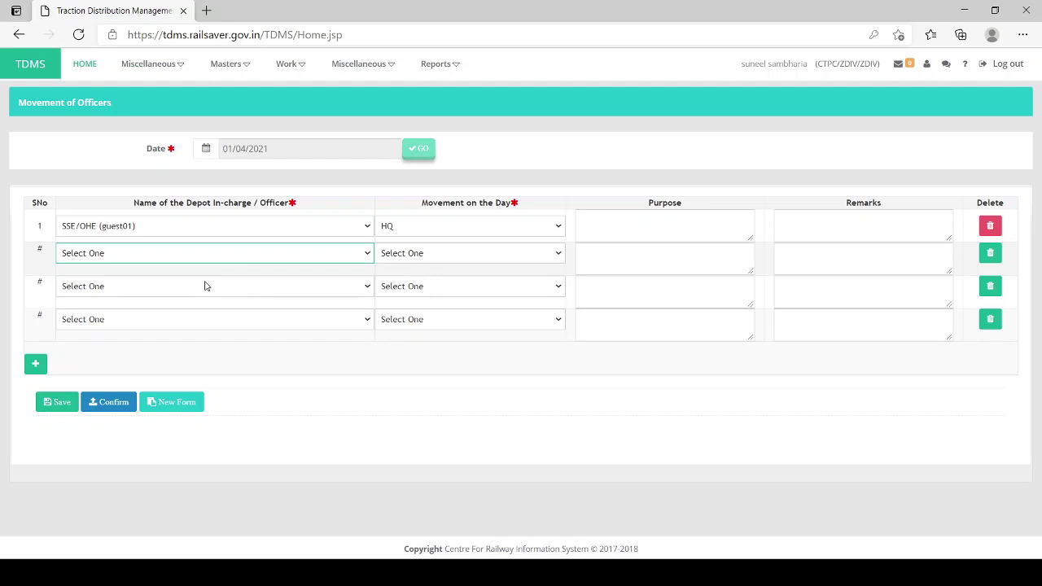
{"action": "left_click", "coordinate": [205, 286]}
{"action": "left_click", "coordinate": [509, 261]}
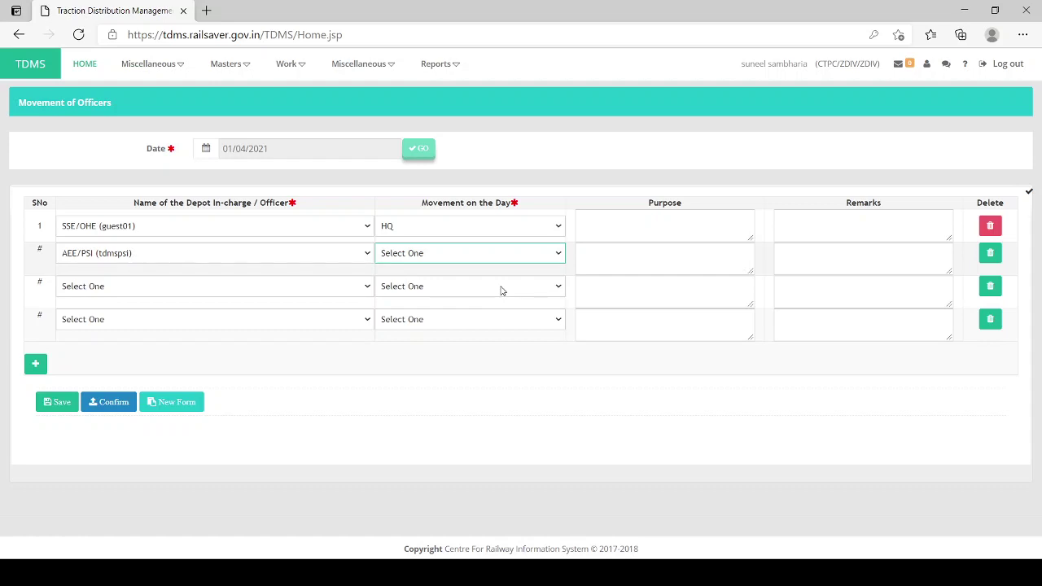
{"action": "left_click", "coordinate": [502, 290]}
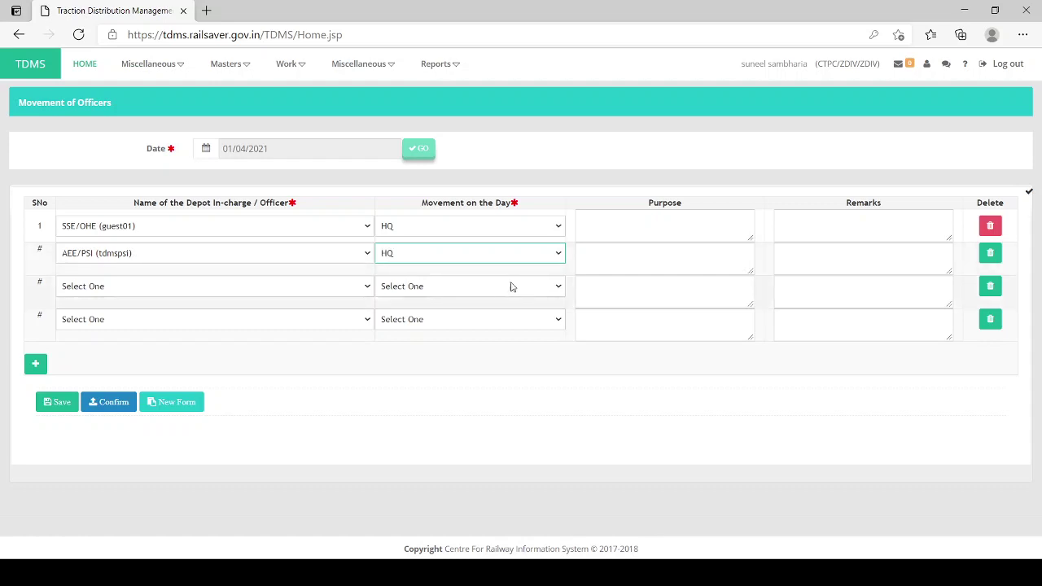
{"action": "left_click", "coordinate": [670, 258]}
{"action": "left_click", "coordinate": [874, 255]}
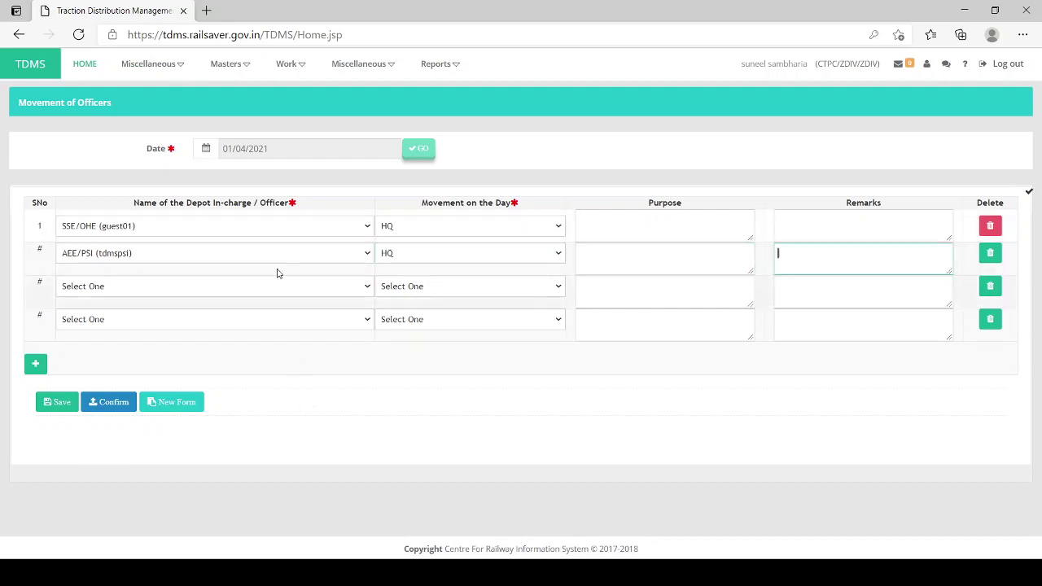
Step: Open the Movement of Vehicle form and load the records for 01/04/2021
{"action": "mouse_move", "coordinate": [292, 74]}
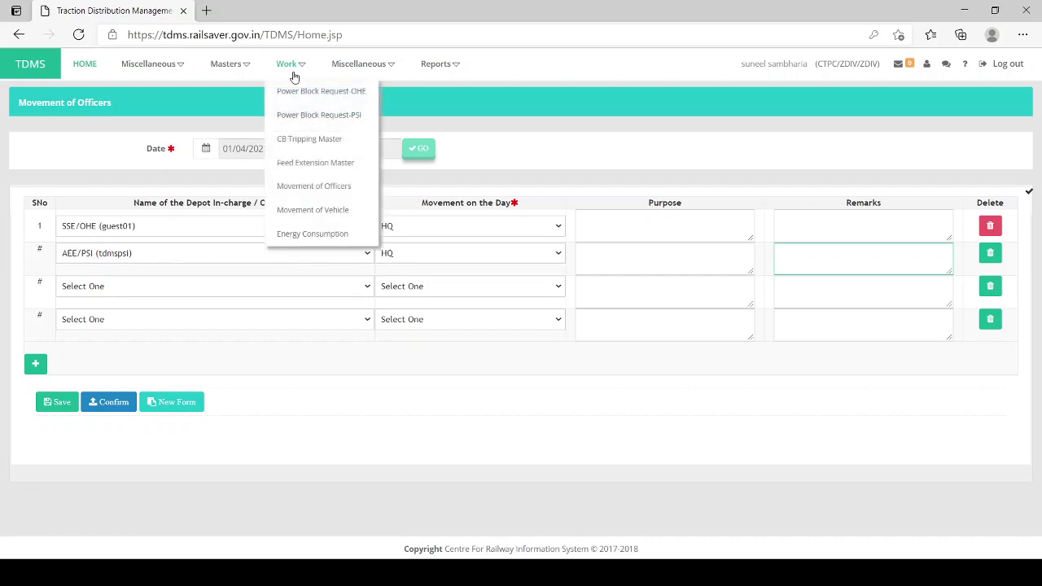
{"action": "left_click", "coordinate": [302, 214]}
{"action": "left_click", "coordinate": [249, 143]}
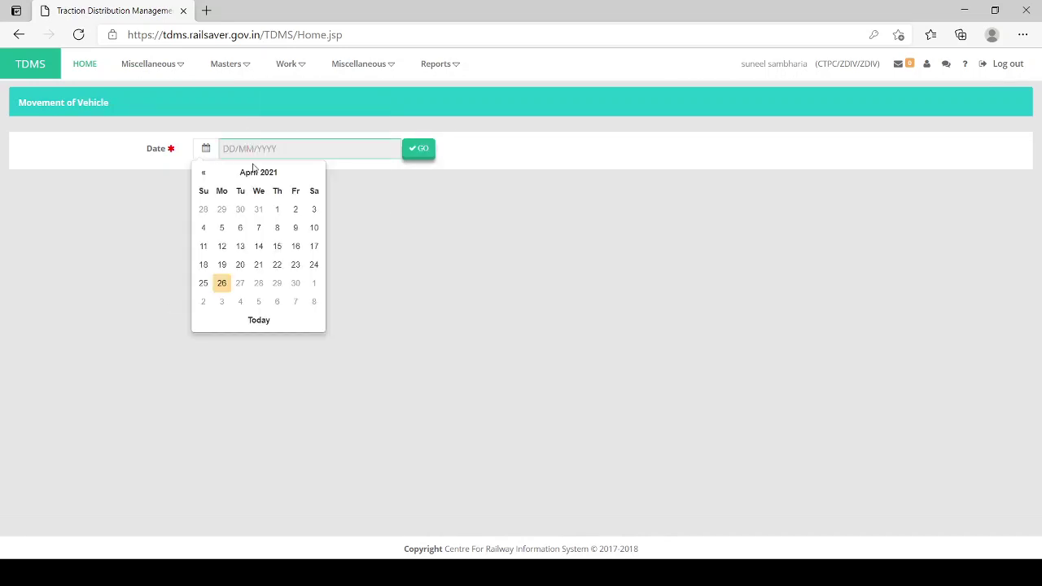
{"action": "left_click", "coordinate": [279, 210]}
{"action": "left_click", "coordinate": [422, 154]}
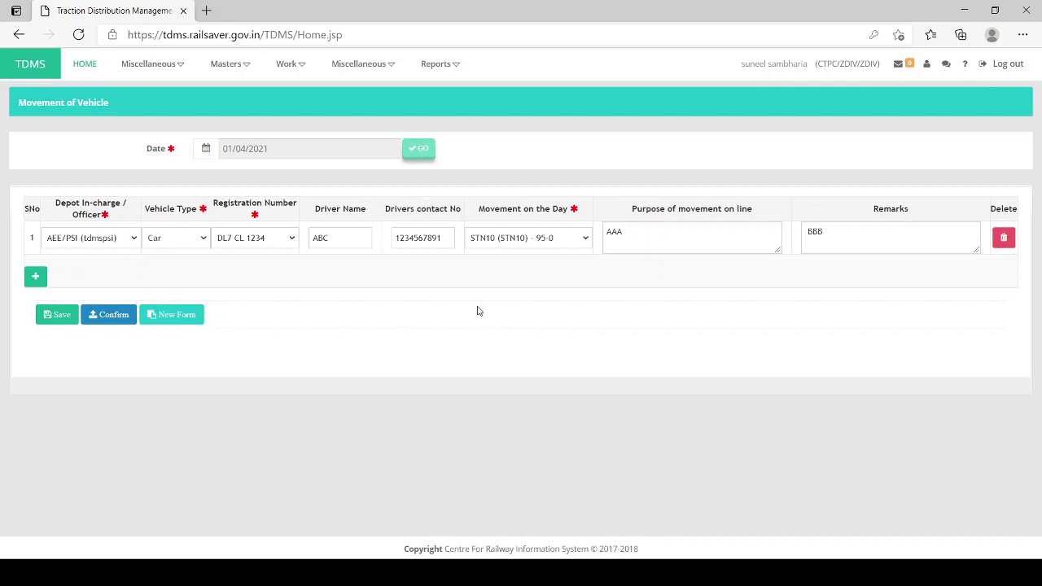
Step: Try three additional vehicle movement rows and choose Car as the vehicle type in the last one
{"action": "left_click", "coordinate": [35, 279]}
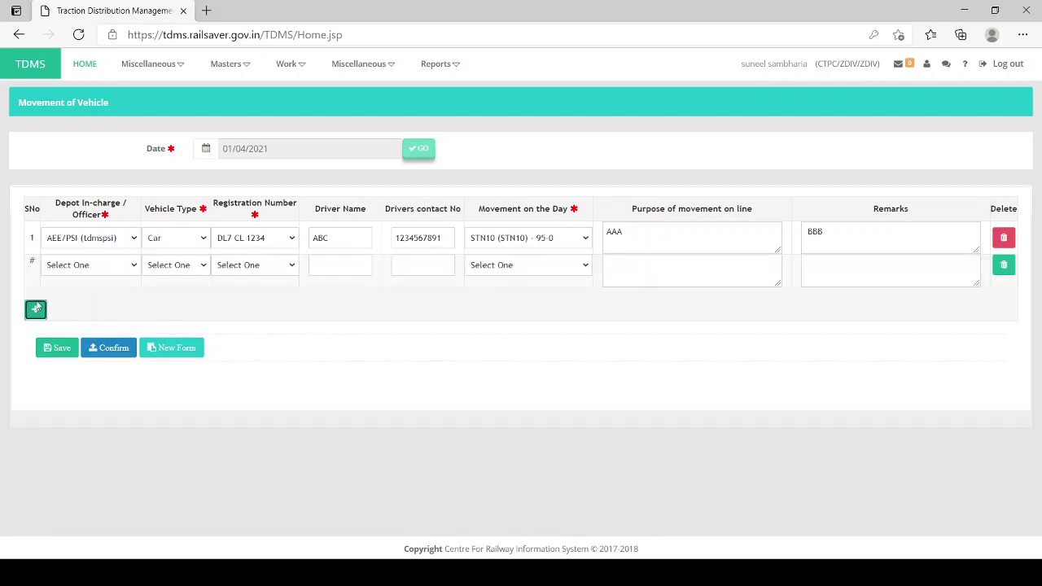
{"action": "left_click", "coordinate": [38, 314]}
{"action": "left_click", "coordinate": [38, 346]}
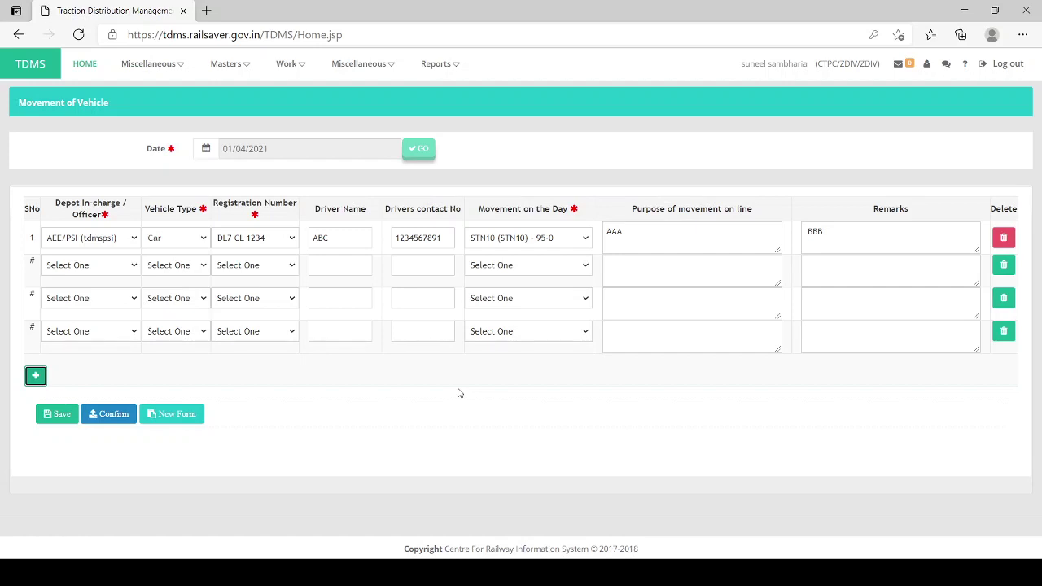
{"action": "left_click", "coordinate": [84, 342]}
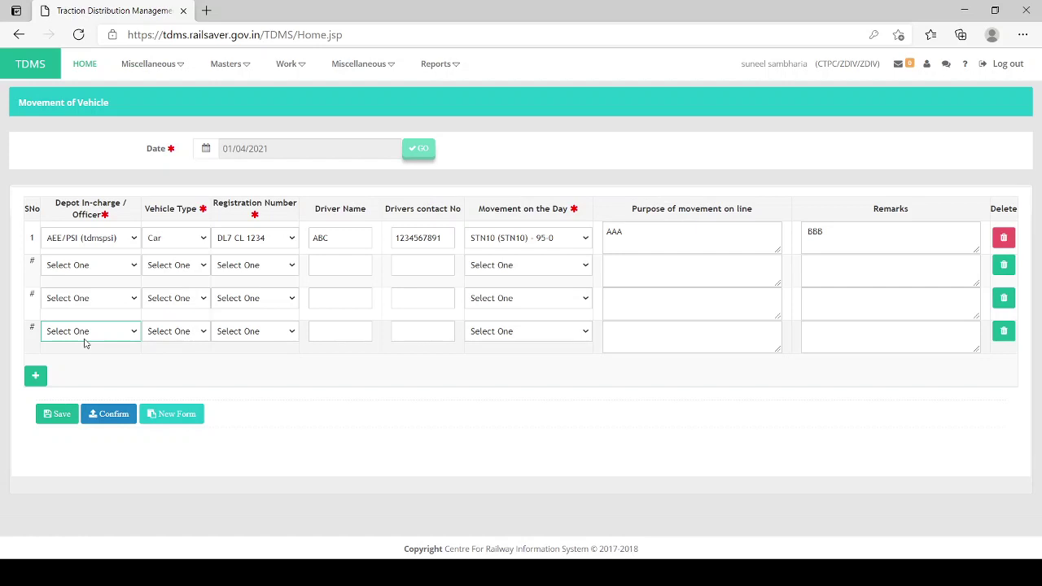
{"action": "left_click", "coordinate": [169, 334]}
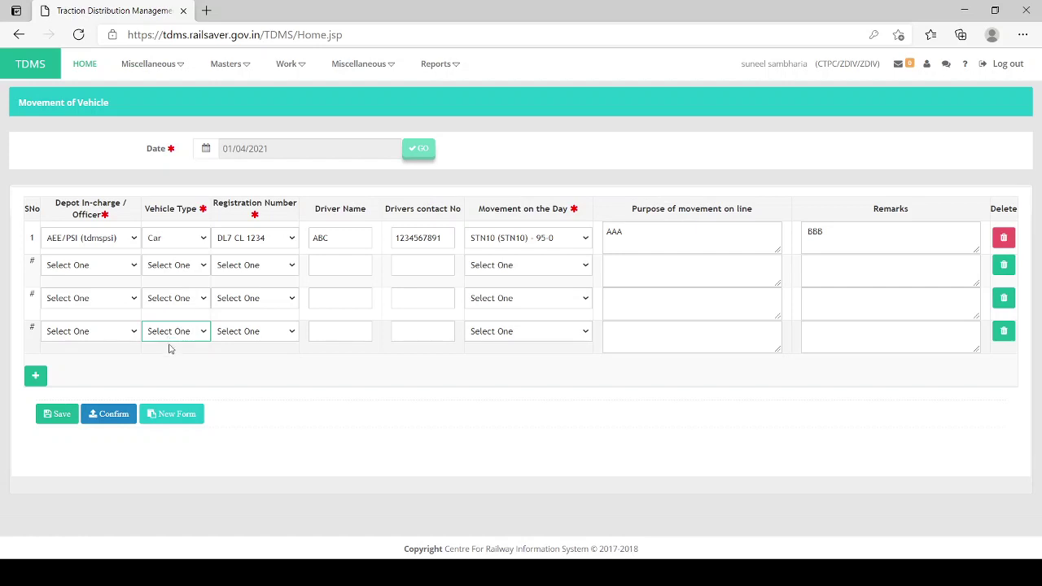
{"action": "left_click", "coordinate": [273, 339]}
{"action": "left_click", "coordinate": [192, 336]}
{"action": "key", "text": "c"}
{"action": "key", "text": "Tab"}
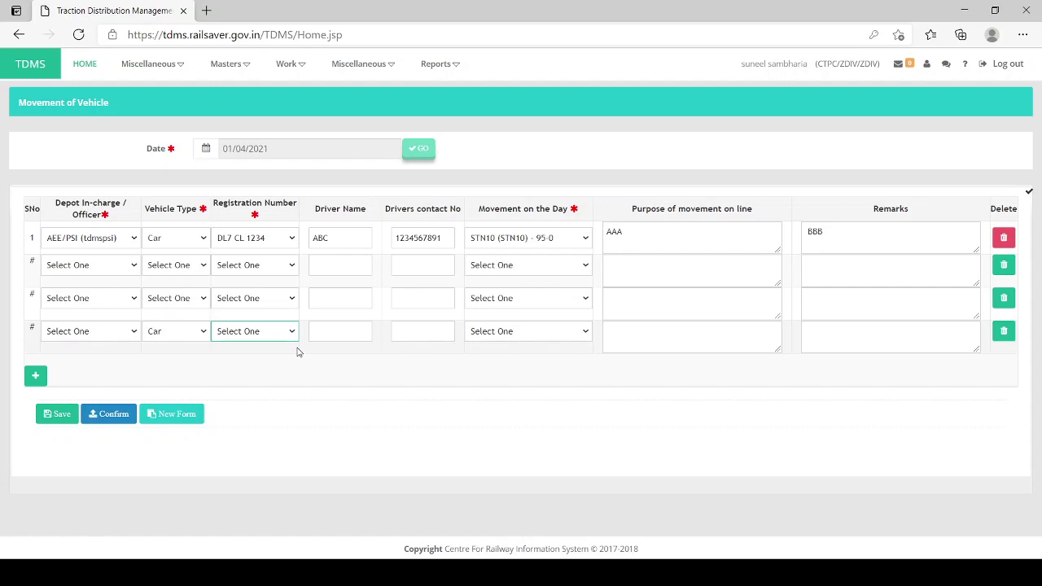
Step: Change the last row's vehicle type to Tower Wagon with registration 4W-1234(Mark-III), and go through its driver, movement and purpose fields
{"action": "left_click", "coordinate": [198, 338]}
{"action": "left_click", "coordinate": [194, 387]}
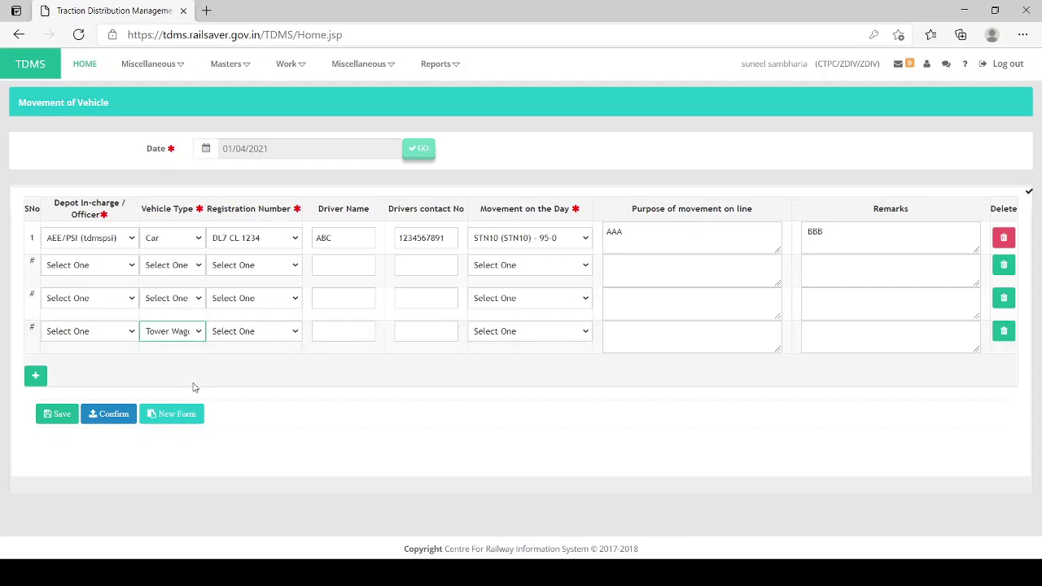
{"action": "left_click", "coordinate": [249, 341]}
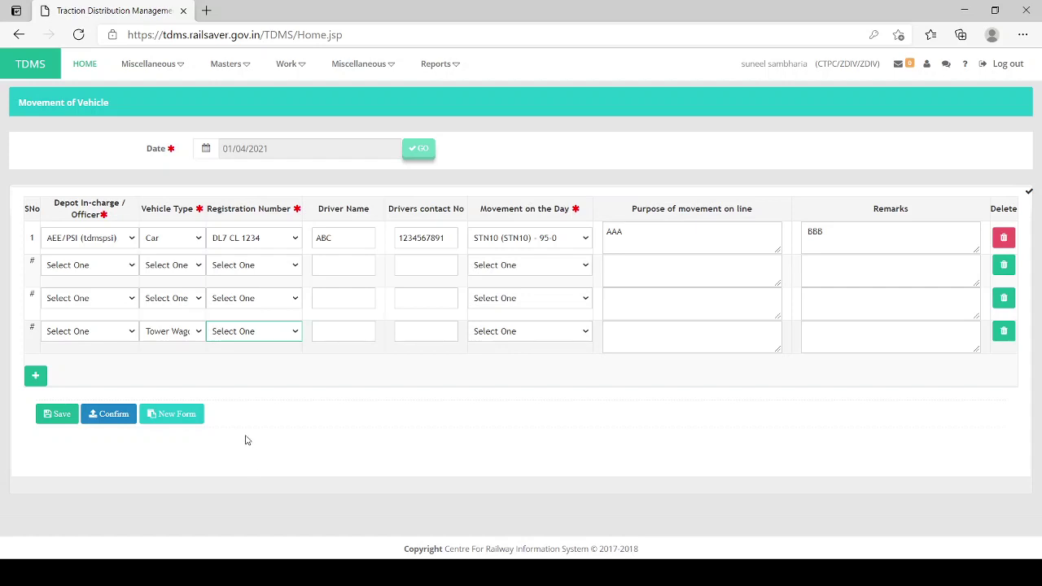
{"action": "key", "text": "Down"}
{"action": "left_click", "coordinate": [352, 330]}
{"action": "left_click", "coordinate": [434, 331]}
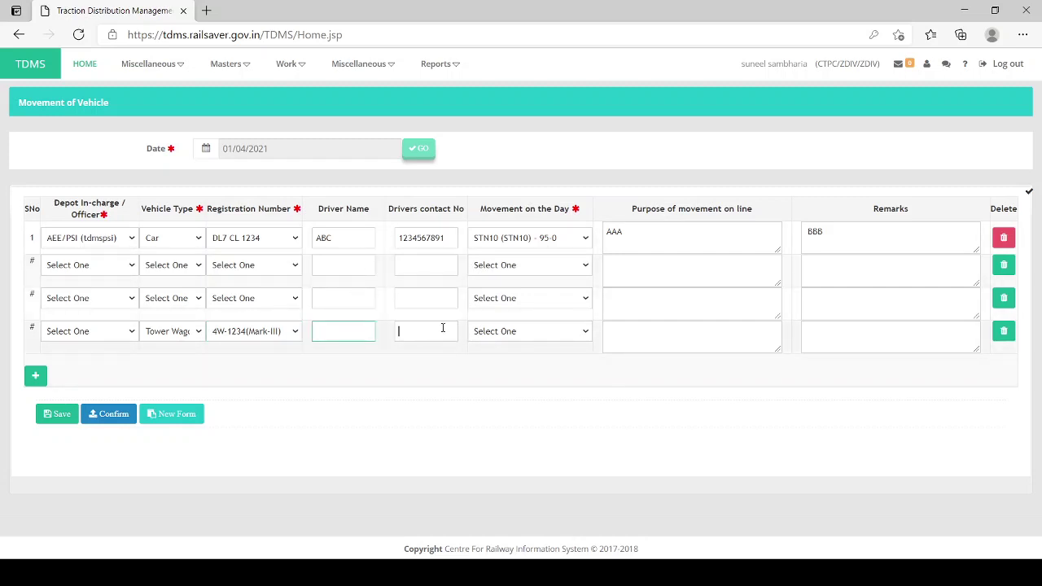
{"action": "key", "text": "Tab"}
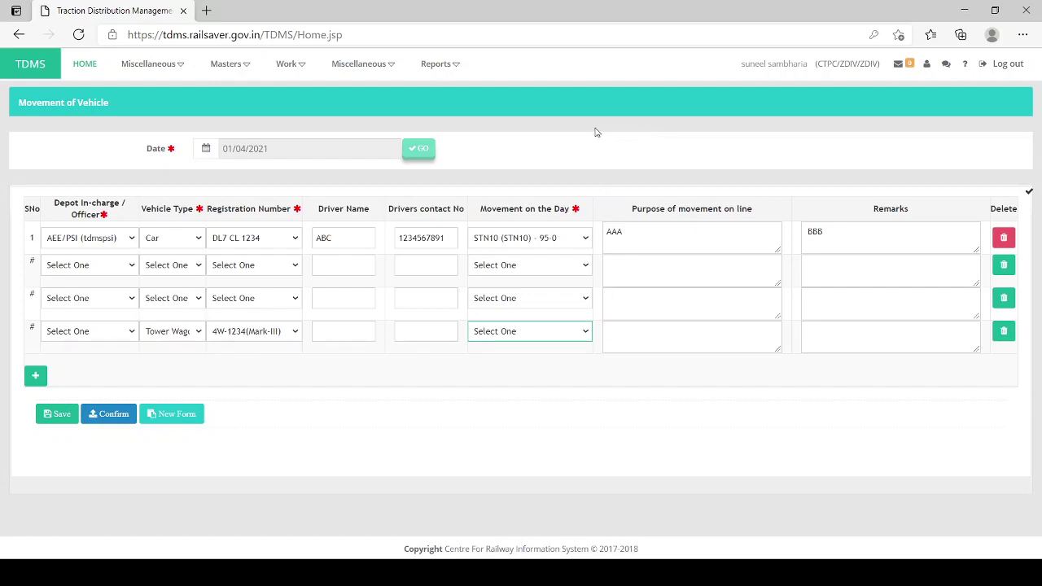
{"action": "left_click", "coordinate": [622, 414]}
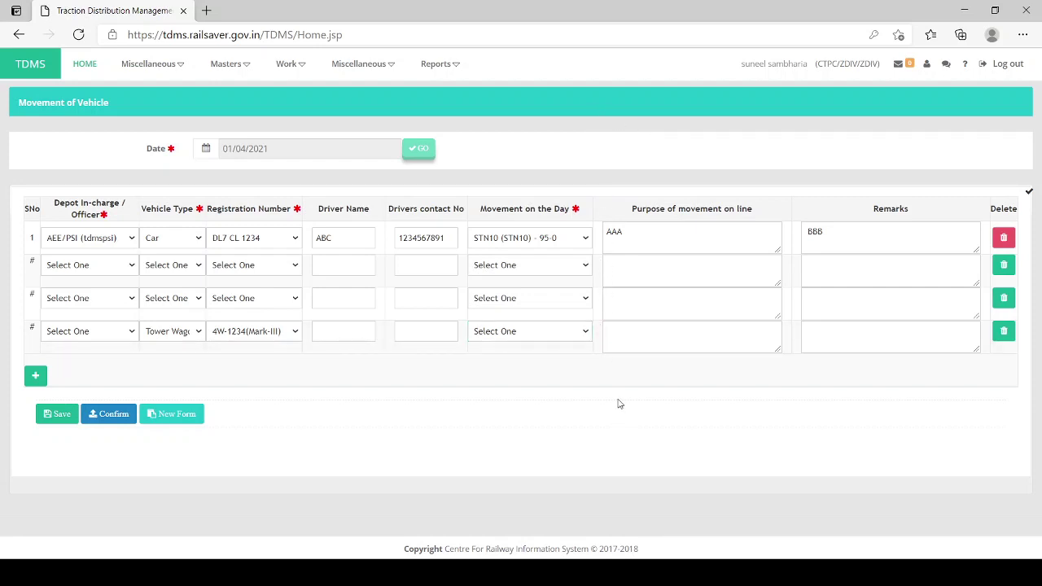
{"action": "left_click", "coordinate": [724, 340]}
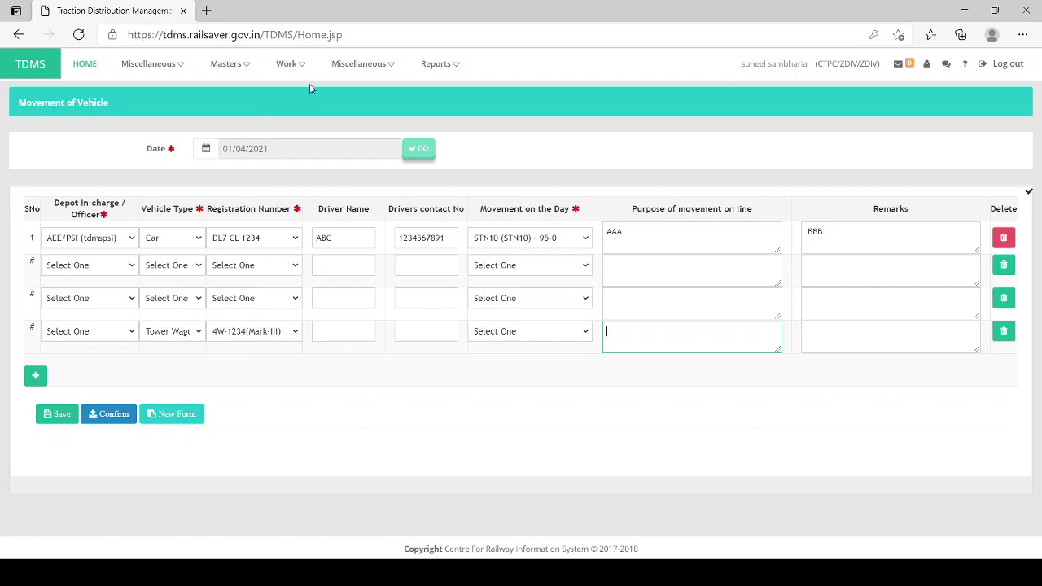
Step: Open the Energy Consumption form and load the details of all TSS posts for 01/04/2021
{"action": "left_click", "coordinate": [277, 78]}
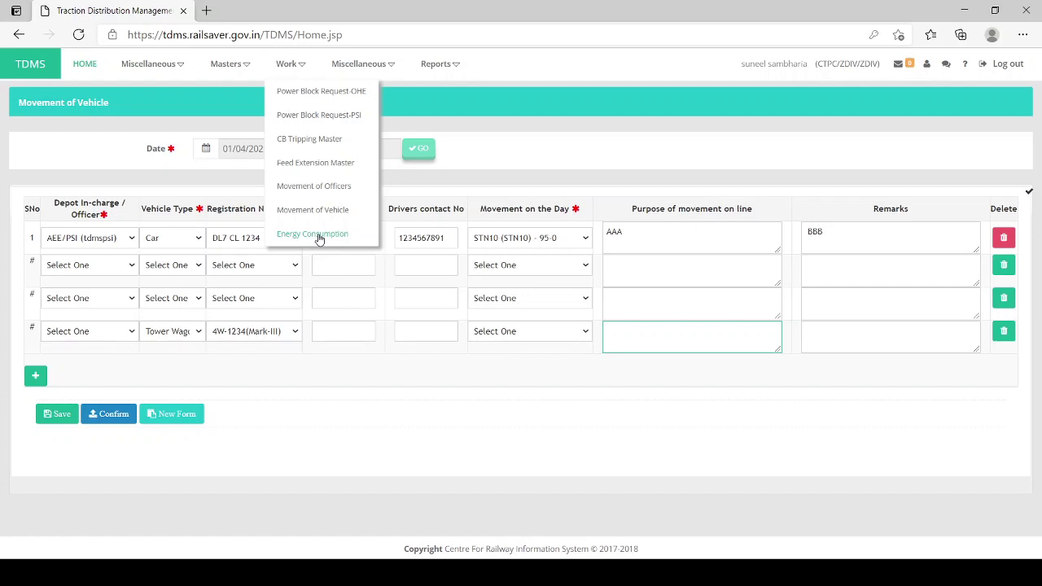
{"action": "left_click", "coordinate": [317, 235]}
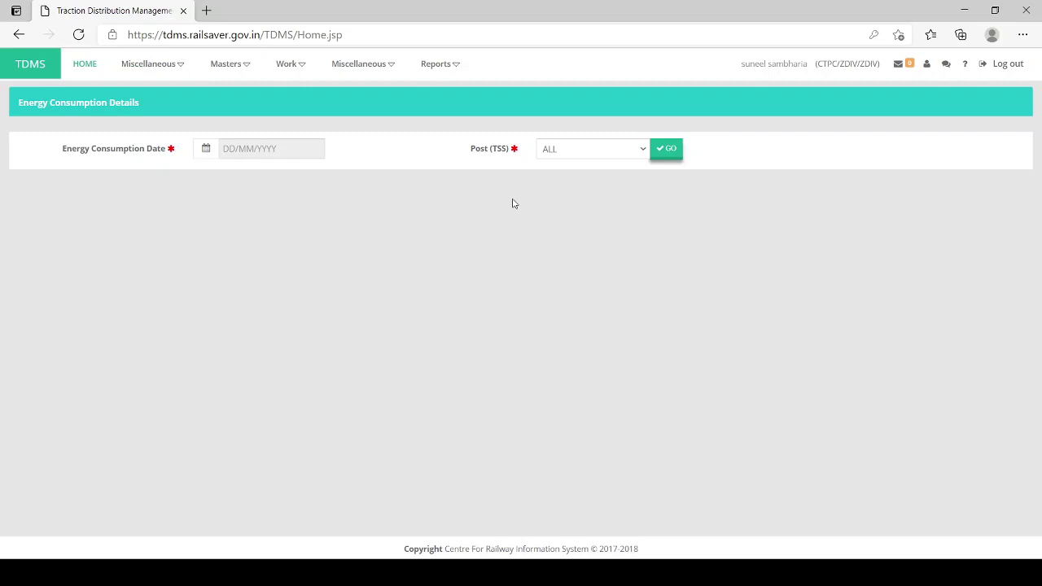
{"action": "left_click", "coordinate": [236, 148]}
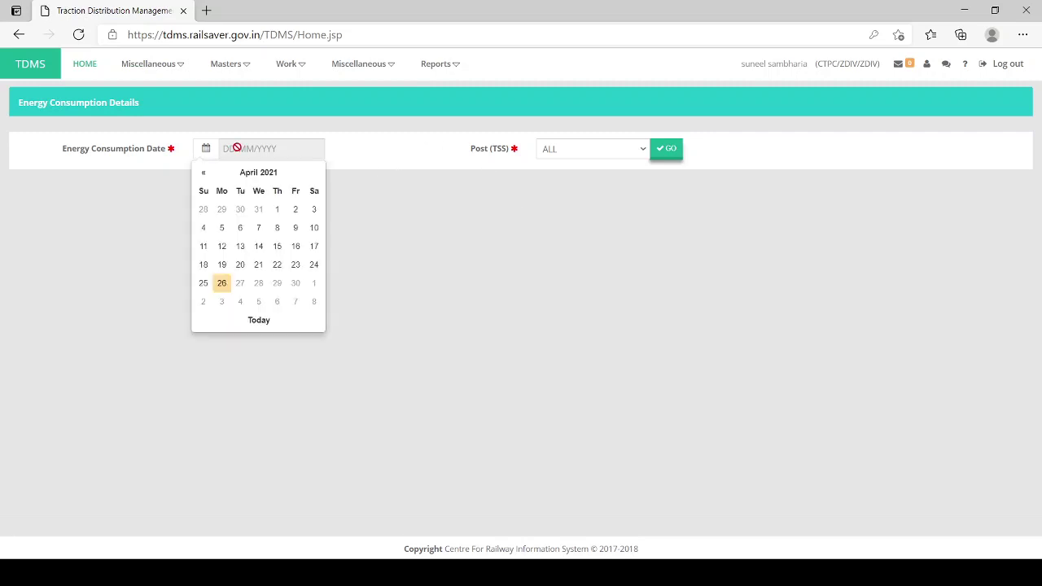
{"action": "left_click", "coordinate": [276, 210]}
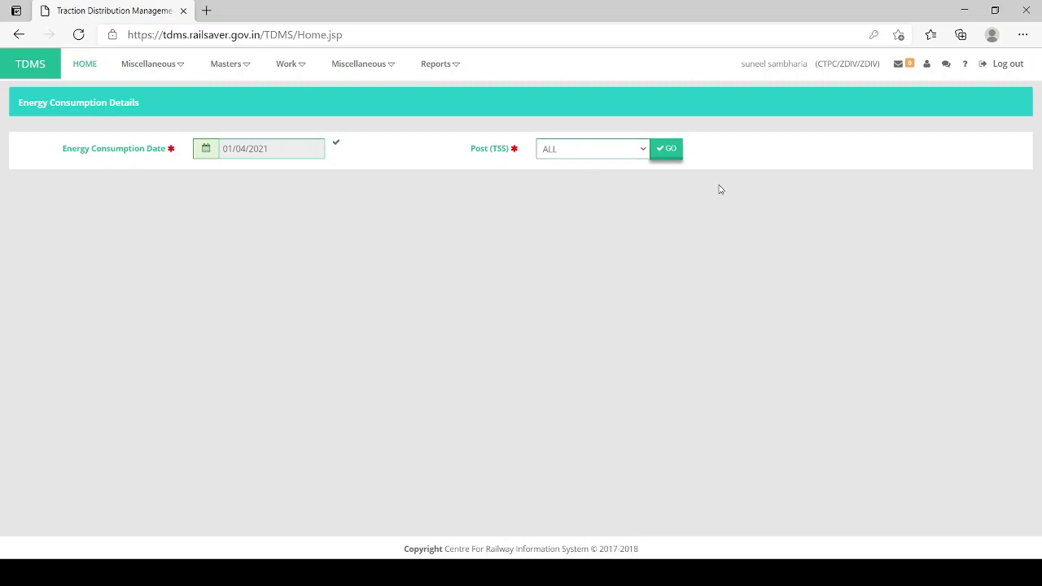
{"action": "left_click", "coordinate": [678, 156]}
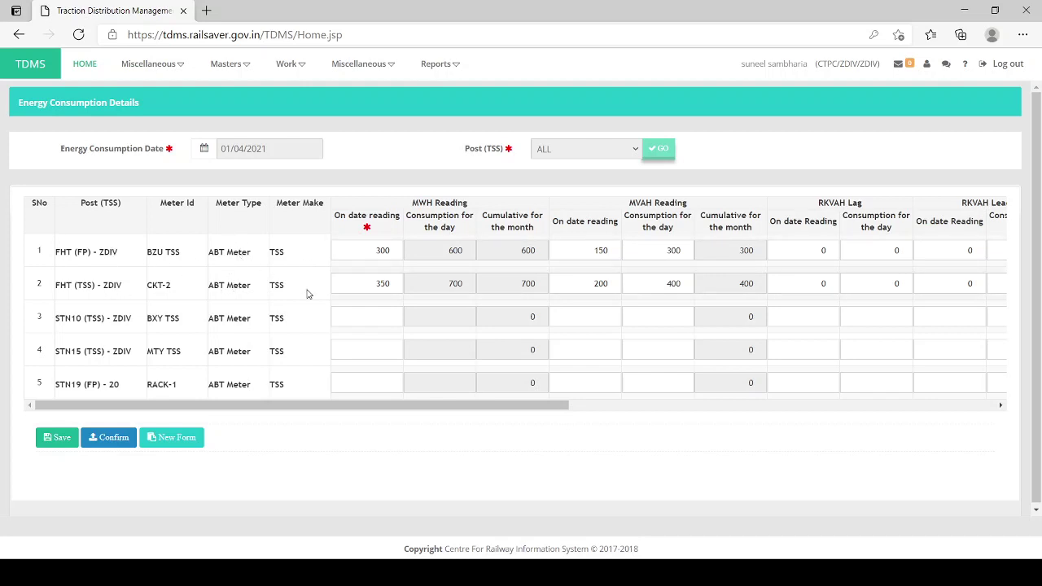
Step: Examine the energy meters' power factor, multiplying factor, voltage, load current and remarks columns
{"action": "left_click_drag", "start_coordinate": [336, 408], "coordinate": [831, 419]}
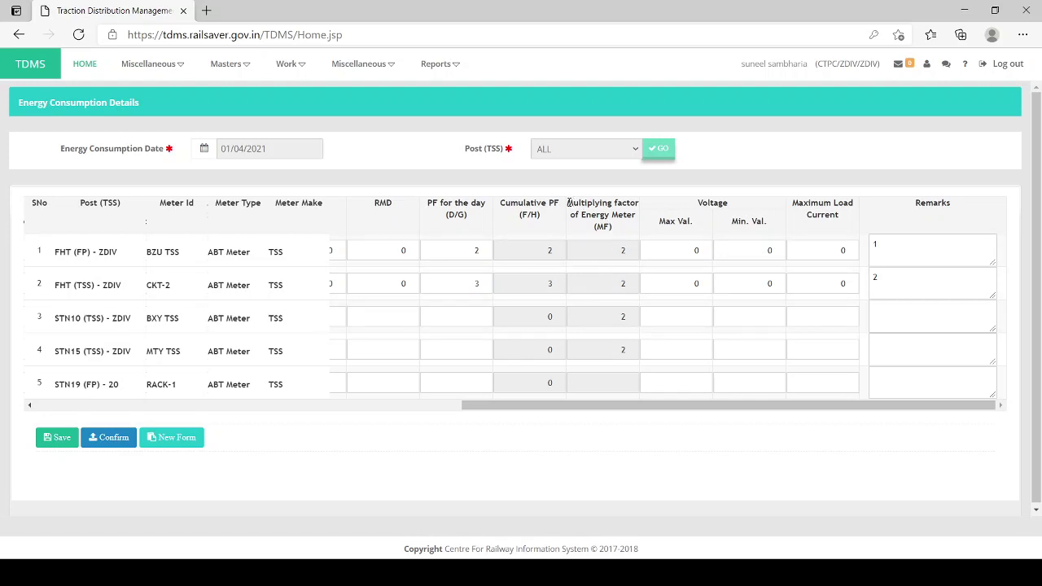
{"action": "left_click_drag", "start_coordinate": [570, 203], "coordinate": [617, 235]}
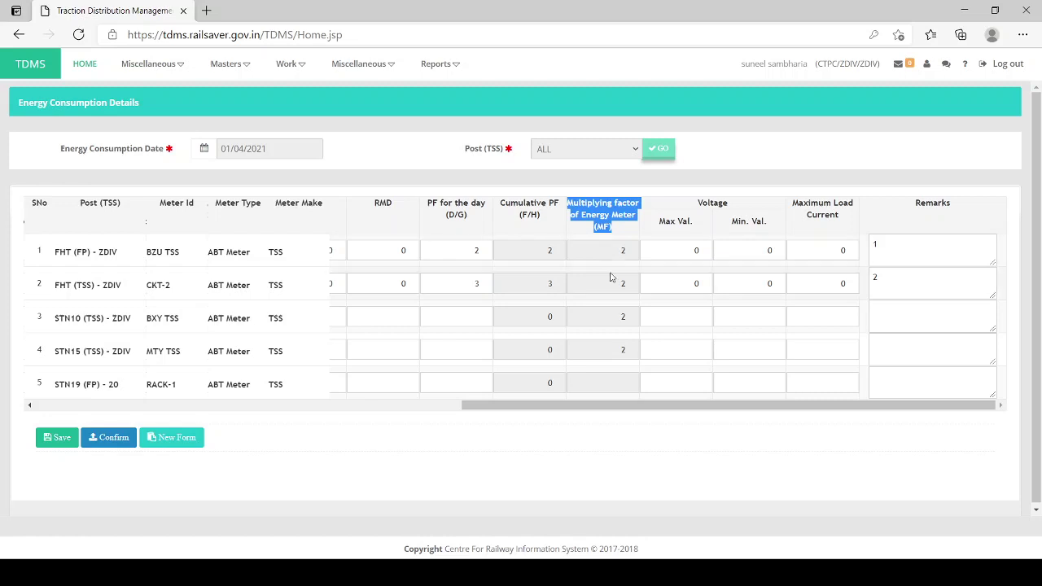
{"action": "left_click", "coordinate": [608, 344]}
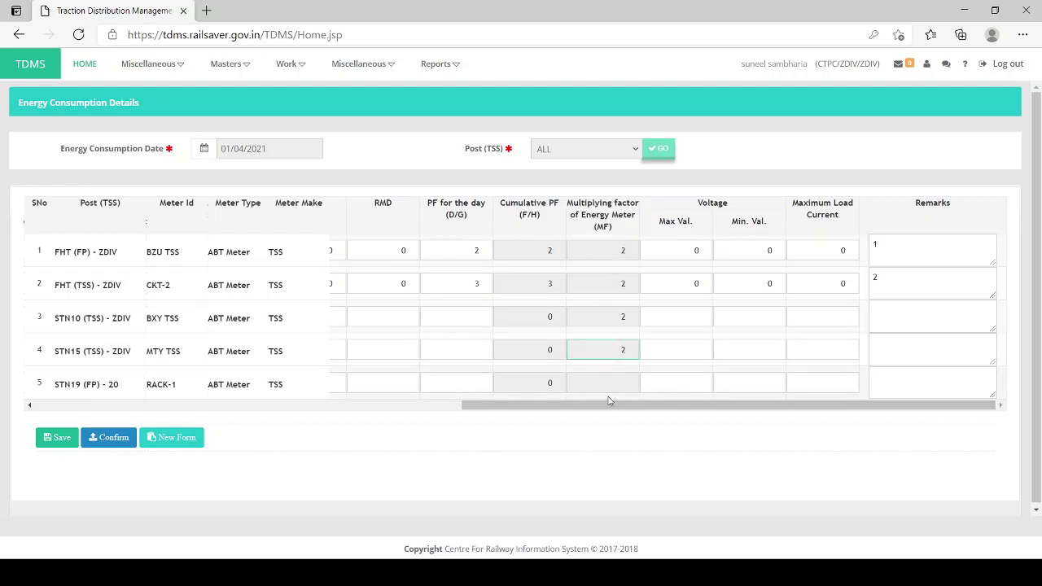
{"action": "left_click_drag", "start_coordinate": [610, 407], "coordinate": [135, 414]}
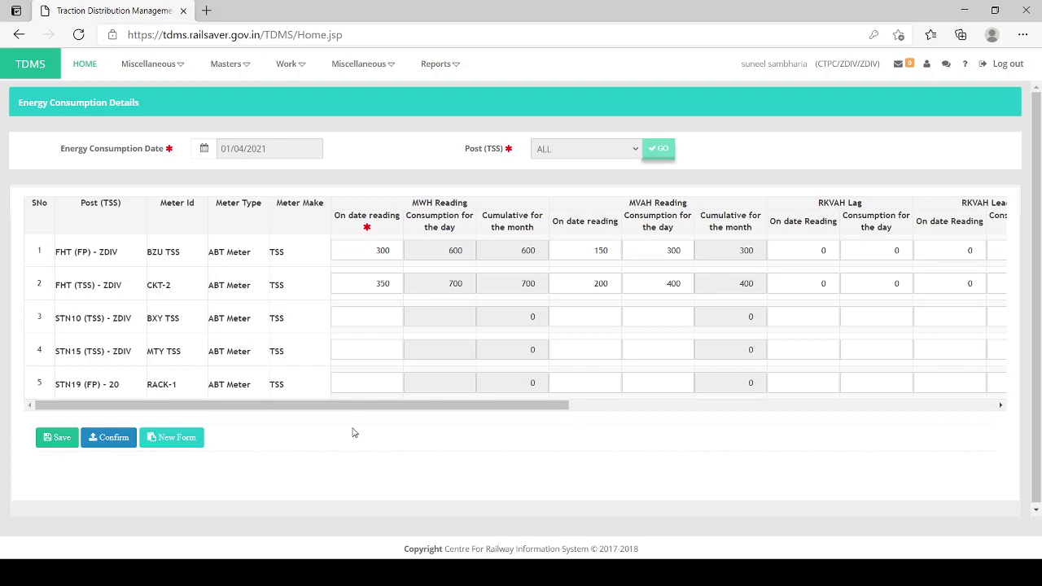
Step: Try on-date readings of 500 MWH and 100 MVAH for STN10 (TSS) - ZDIV, checking the day's consumption against the multiplying factor
{"action": "left_click", "coordinate": [376, 316]}
{"action": "type", "text": "500"}
{"action": "left_click", "coordinate": [485, 429]}
{"action": "double_click", "coordinate": [451, 317]}
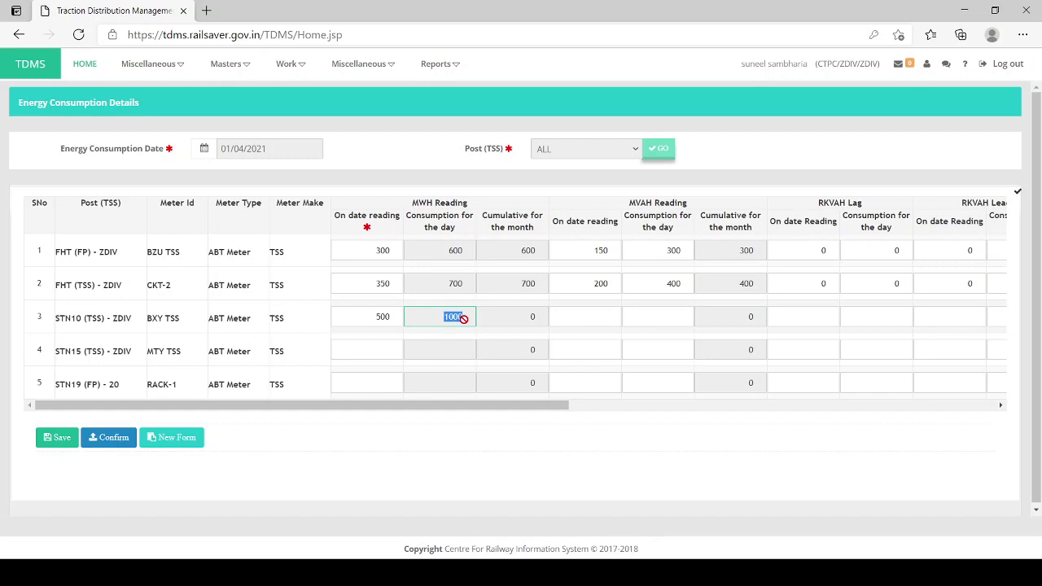
{"action": "left_click_drag", "start_coordinate": [466, 409], "coordinate": [997, 426]}
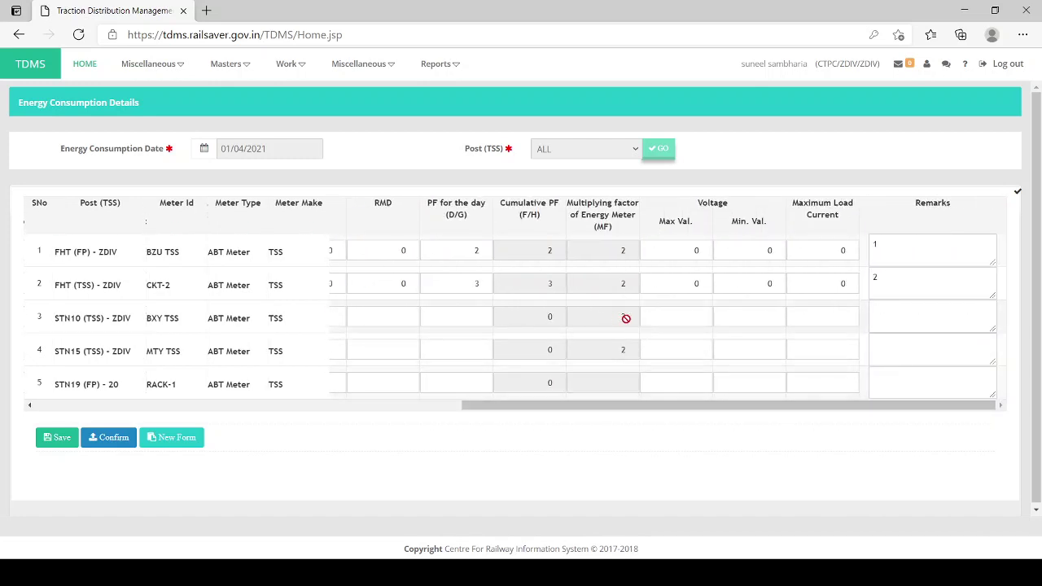
{"action": "left_click_drag", "start_coordinate": [632, 407], "coordinate": [168, 410]}
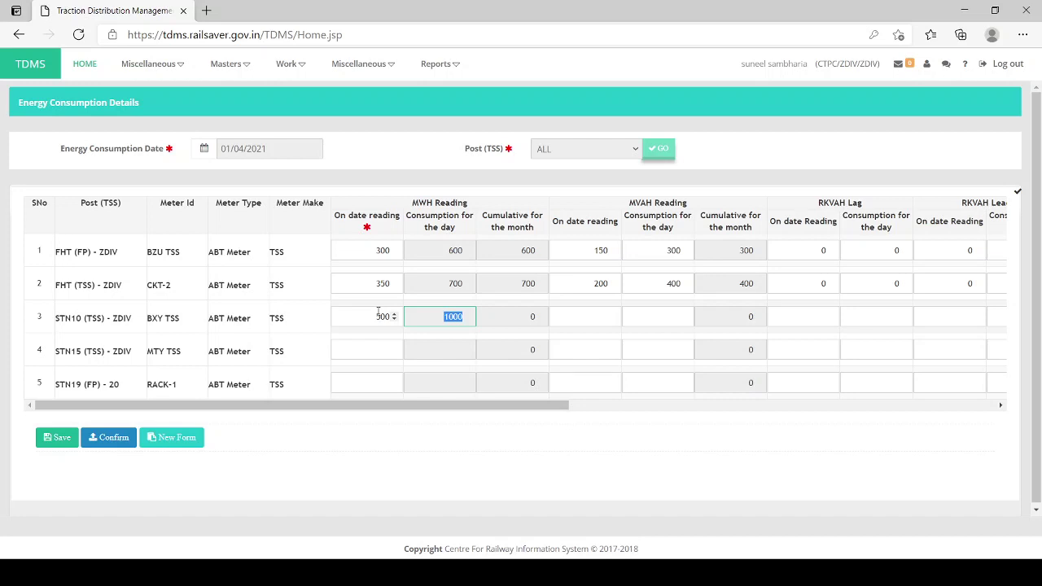
{"action": "left_click", "coordinate": [452, 319]}
{"action": "left_click", "coordinate": [586, 317]}
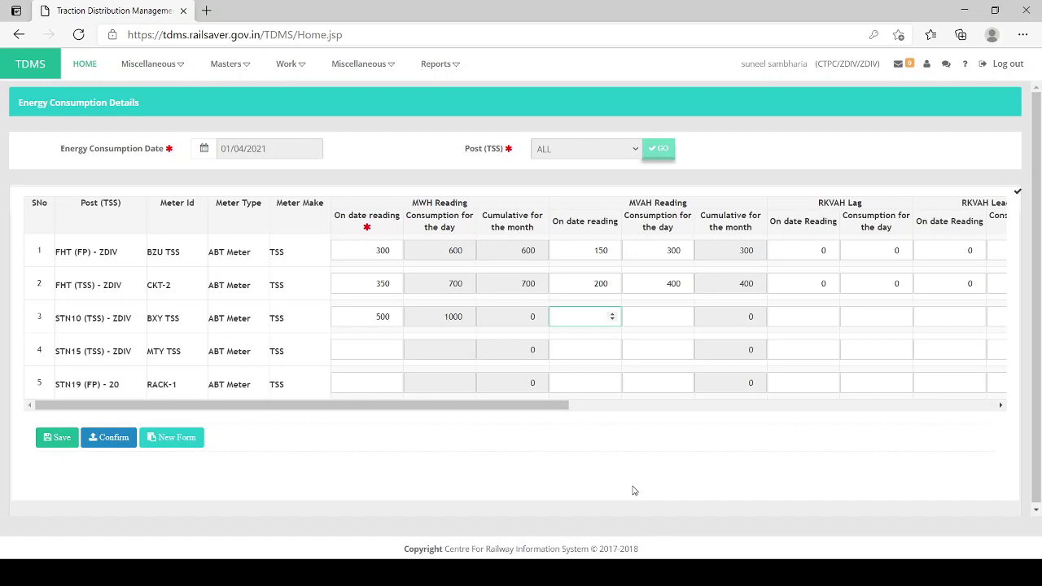
{"action": "type", "text": "100"}
{"action": "left_click", "coordinate": [648, 476]}
Step: Start a new energy consumption form and load the details of all posts for 02/04/2021
{"action": "left_click", "coordinate": [176, 440]}
{"action": "left_click", "coordinate": [258, 149]}
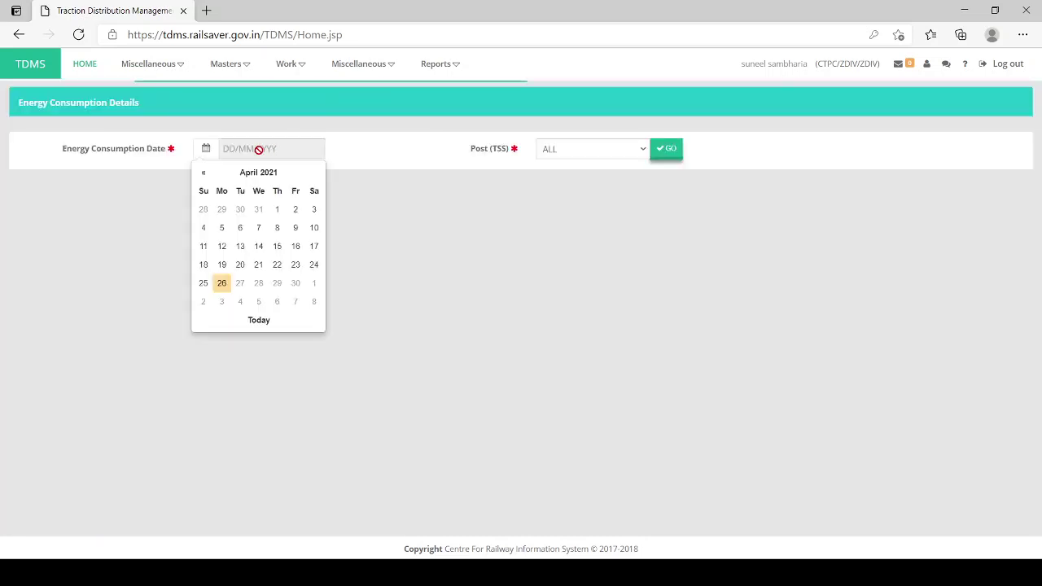
{"action": "left_click", "coordinate": [291, 207]}
{"action": "left_click", "coordinate": [680, 151]}
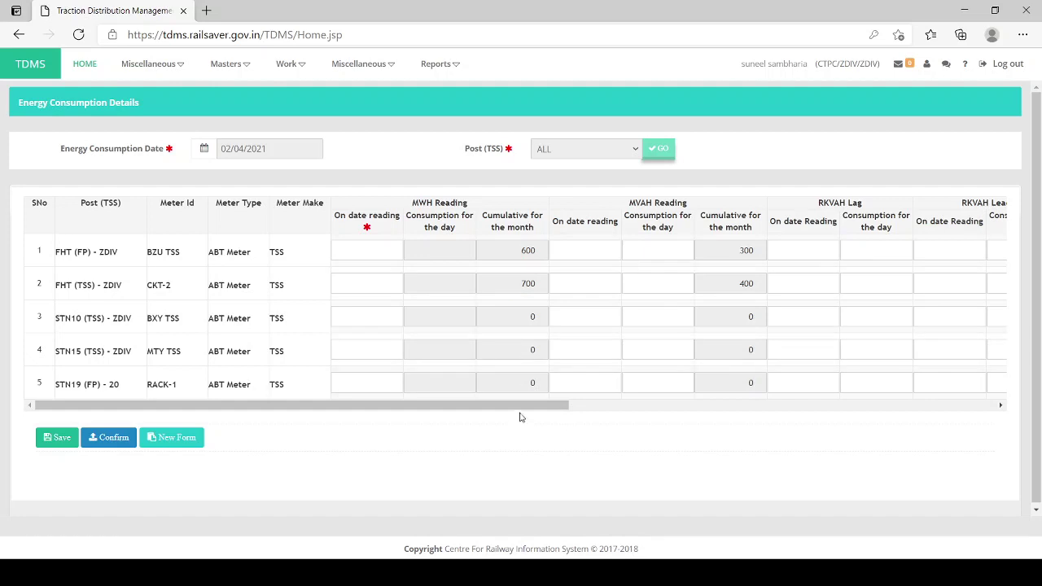
Step: Try an on-date MWH reading for FHT (FP) - ZDIV that is lower than its previous day's reading
{"action": "left_click_drag", "start_coordinate": [521, 407], "coordinate": [992, 415]}
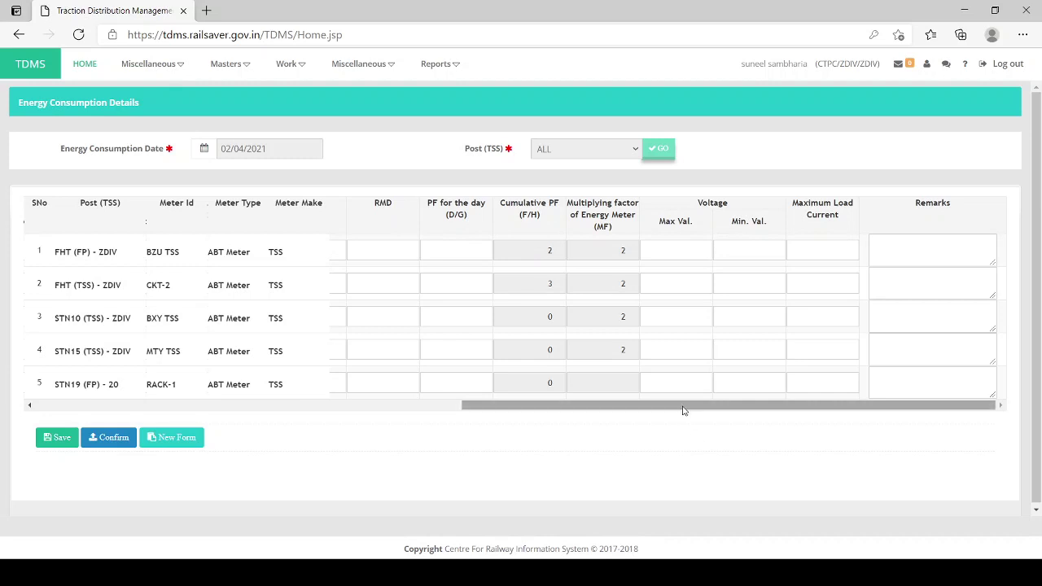
{"action": "left_click_drag", "start_coordinate": [684, 411], "coordinate": [198, 409]}
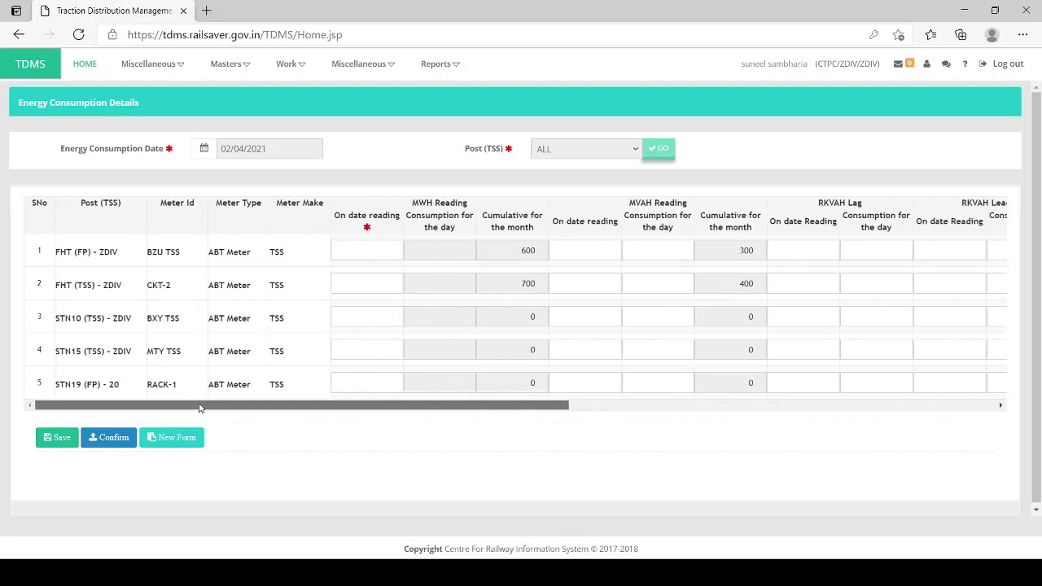
{"action": "left_click", "coordinate": [377, 250]}
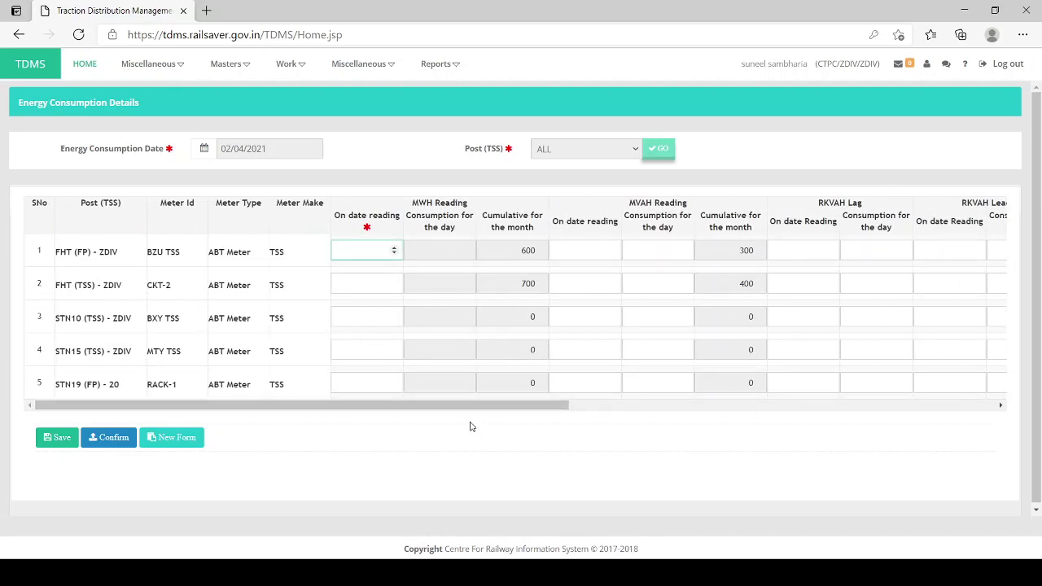
{"action": "type", "text": "1087"}
{"action": "left_click", "coordinate": [491, 435]}
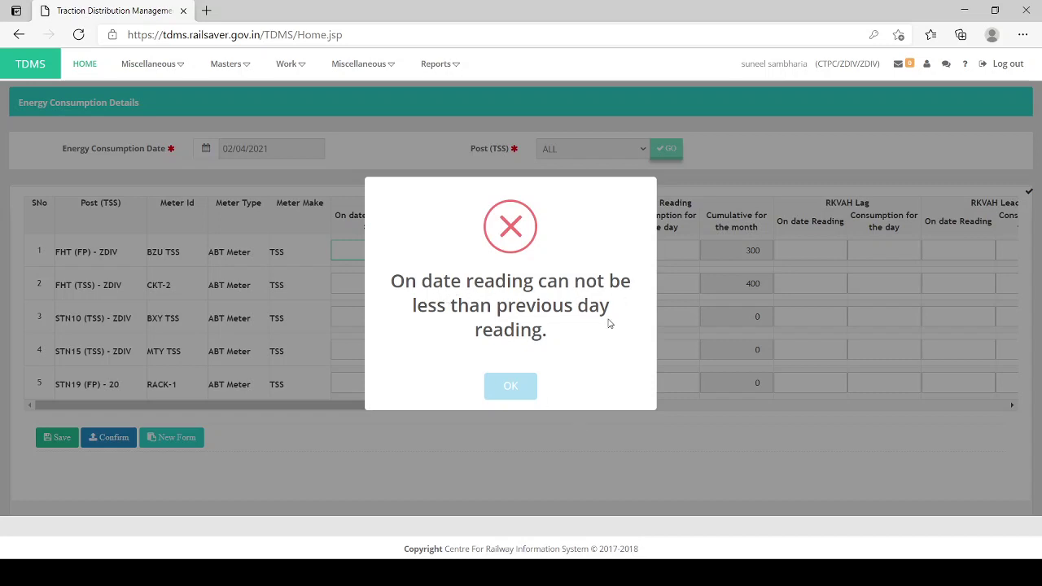
{"action": "left_click", "coordinate": [511, 387]}
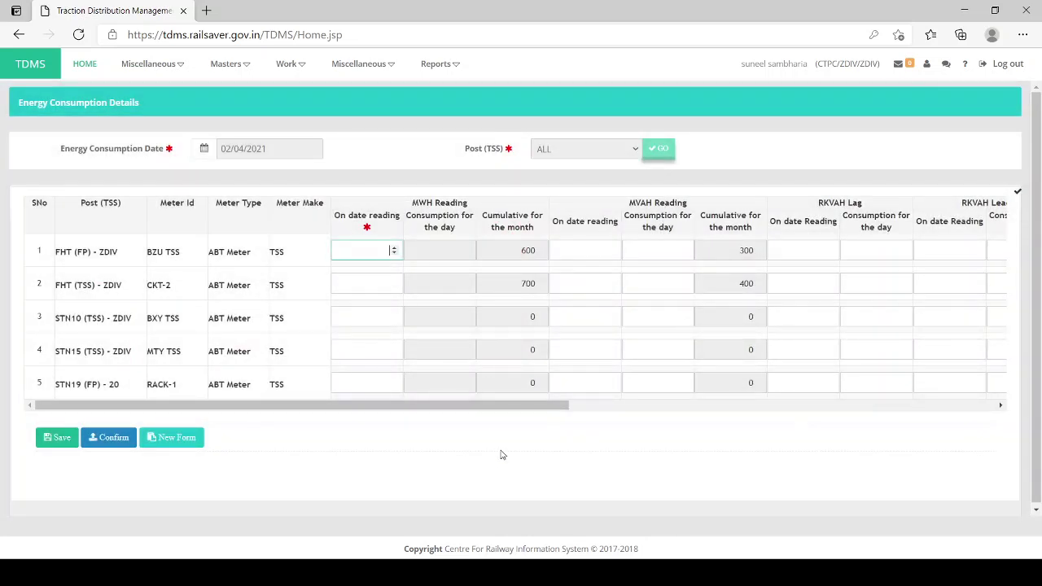
Step: Try an on-date MWH reading of 700 for FHT (FP) - ZDIV, checking the day's consumption against the multiplying factor
{"action": "type", "text": "700"}
{"action": "left_click", "coordinate": [504, 449]}
{"action": "left_click_drag", "start_coordinate": [473, 409], "coordinate": [962, 414]}
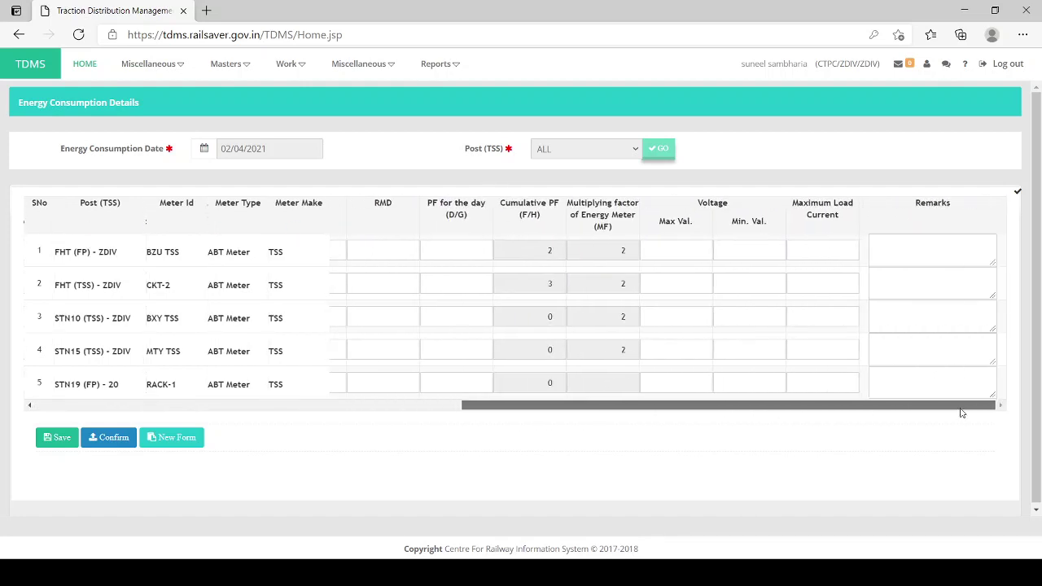
{"action": "left_click_drag", "start_coordinate": [855, 413], "coordinate": [232, 414]}
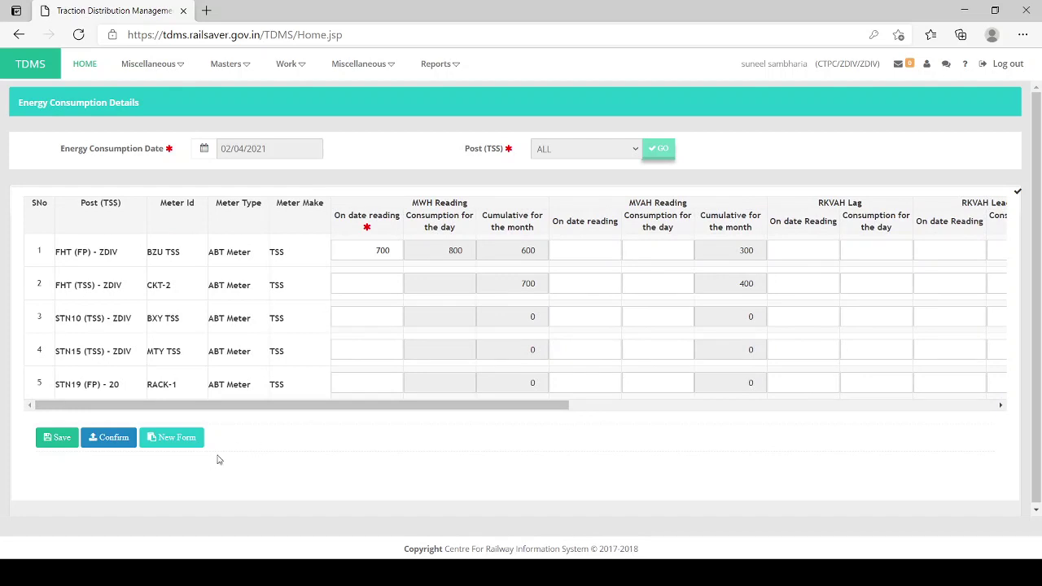
Step: Start a new energy consumption form and load only the STN10 (TSS) - ZDIV post for 02/04/2021
{"action": "left_click", "coordinate": [175, 441]}
{"action": "left_click", "coordinate": [255, 154]}
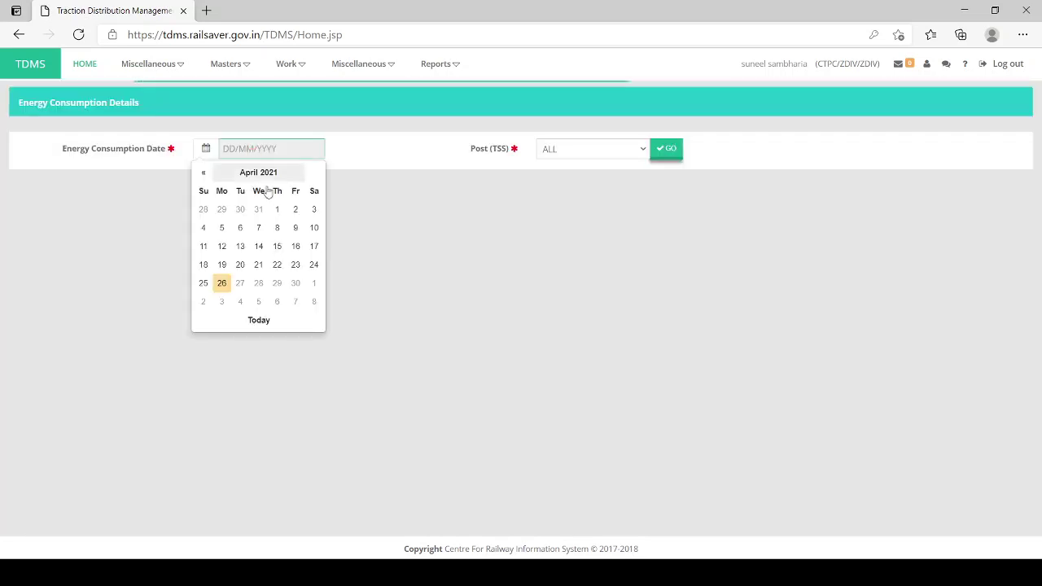
{"action": "left_click", "coordinate": [293, 209]}
{"action": "left_click", "coordinate": [624, 153]}
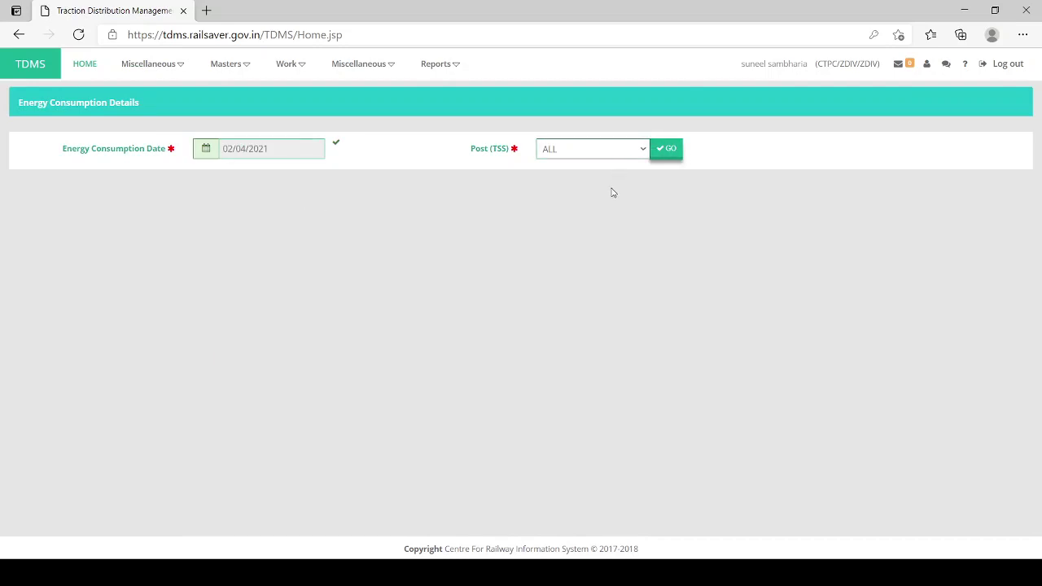
{"action": "left_click", "coordinate": [612, 204]}
{"action": "left_click", "coordinate": [674, 157]}
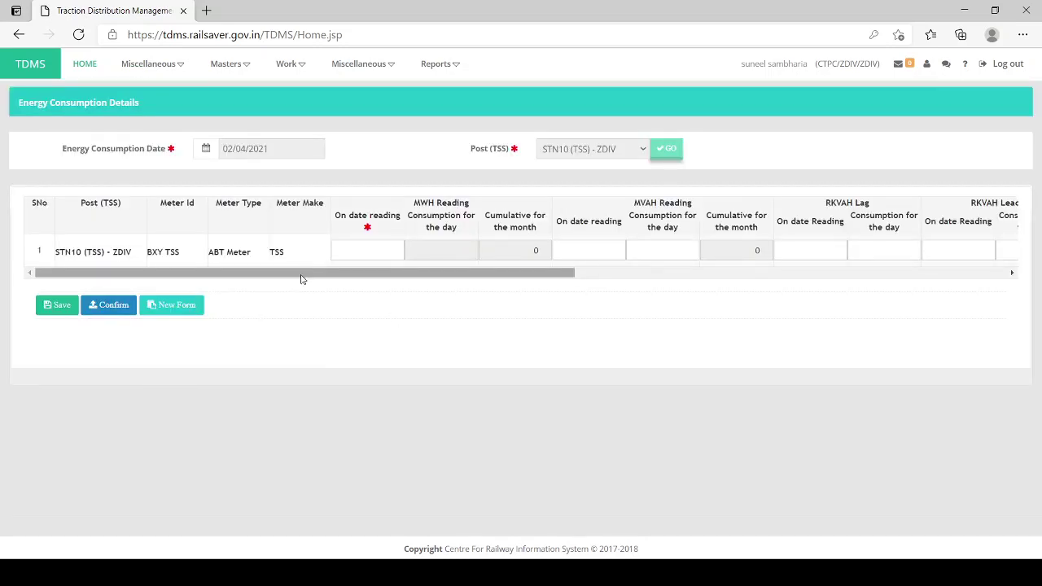
{"action": "left_click_drag", "start_coordinate": [300, 279], "coordinate": [206, 315]}
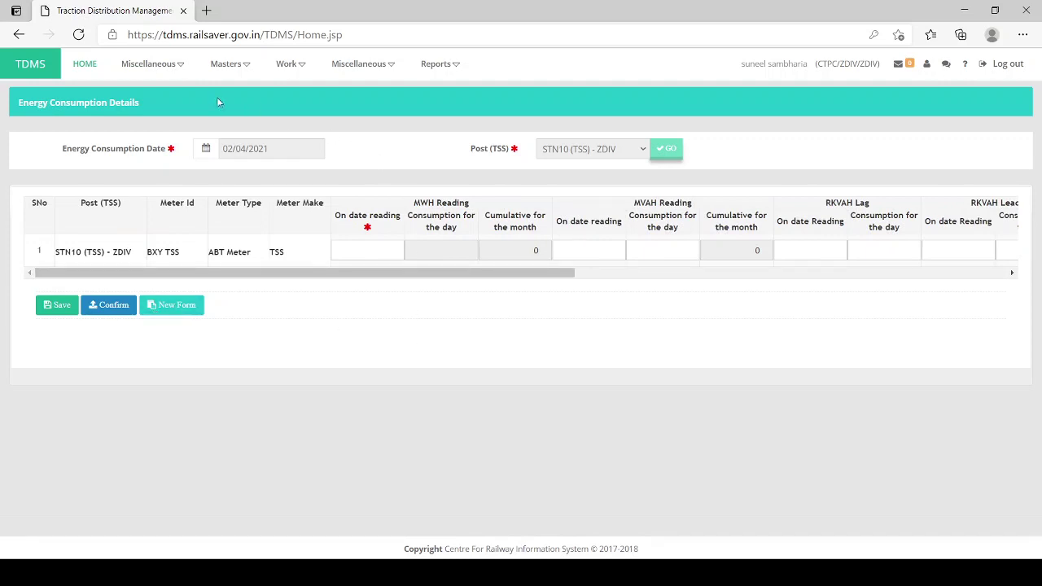
Step: Return to the home page and generate the OHE power block report for 01/04/2021 to 26/04/2021
{"action": "left_click", "coordinate": [86, 65]}
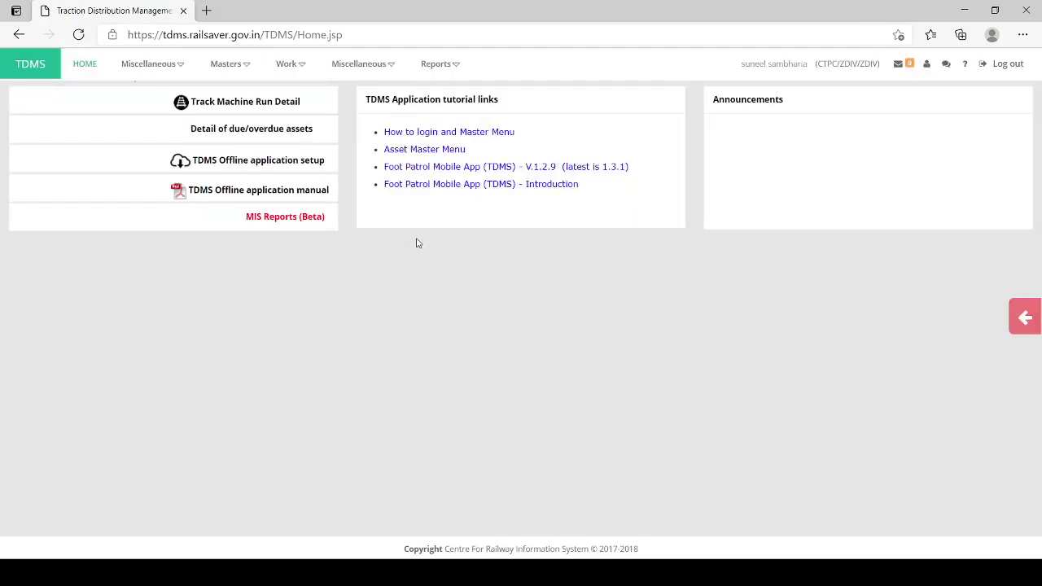
{"action": "left_click", "coordinate": [290, 63]}
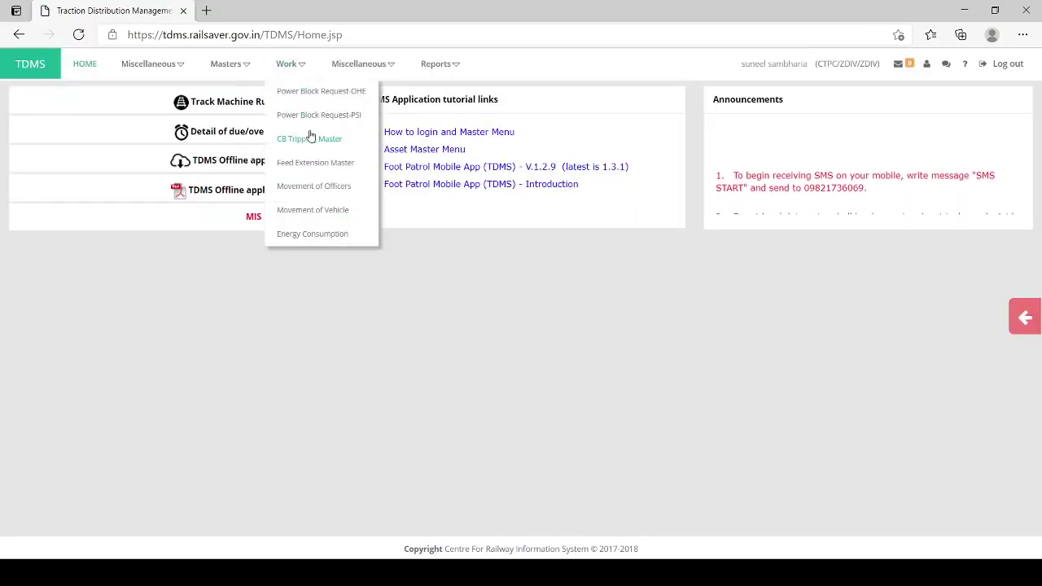
{"action": "mouse_move", "coordinate": [442, 70]}
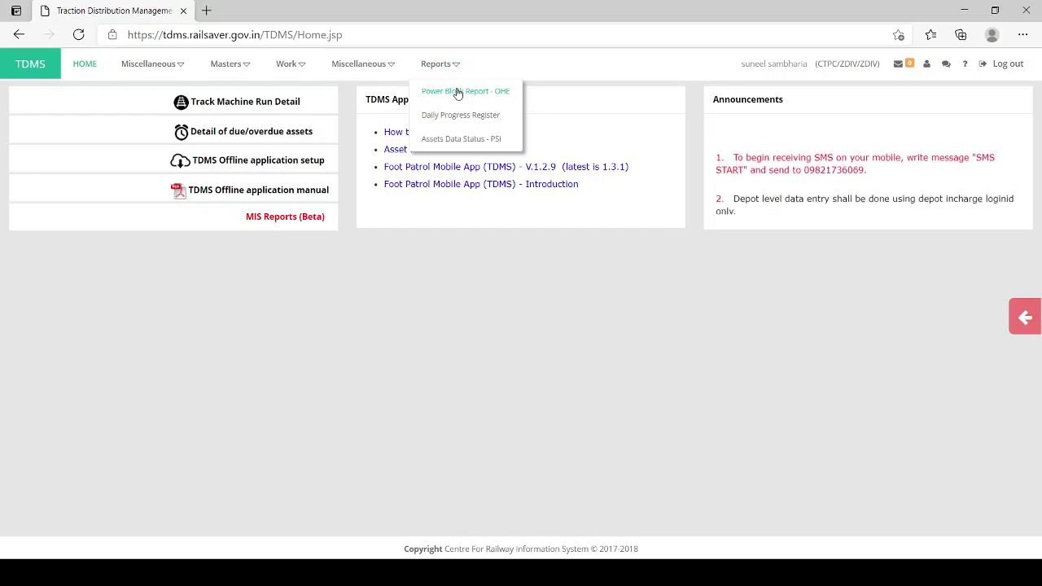
{"action": "left_click", "coordinate": [457, 93]}
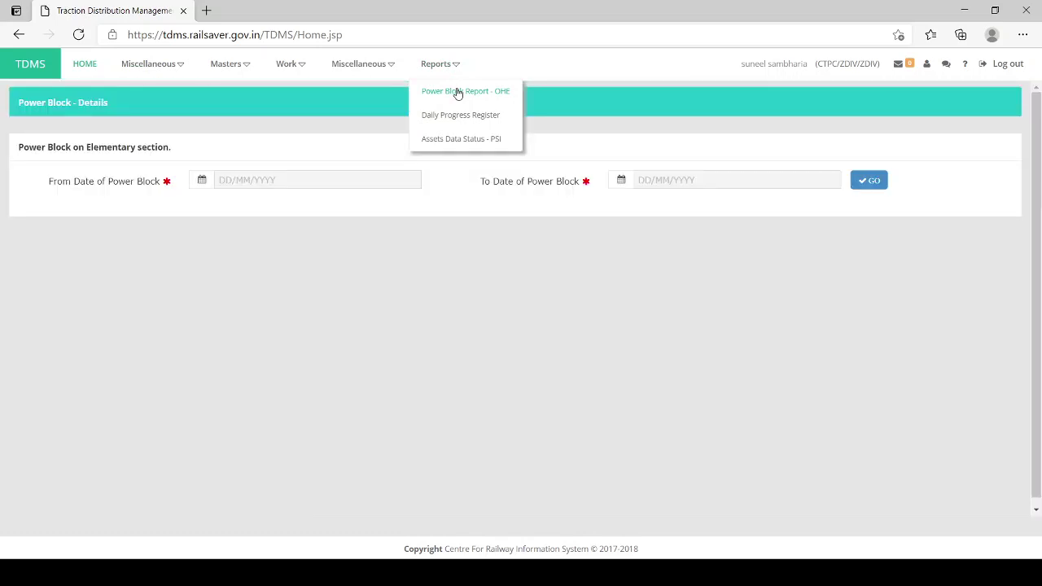
{"action": "left_click", "coordinate": [258, 176]}
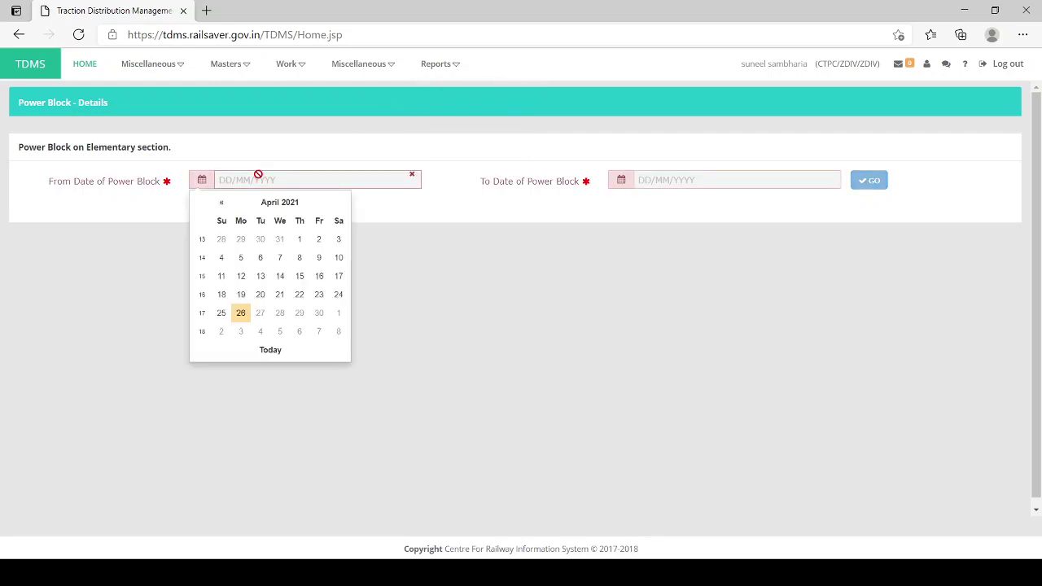
{"action": "left_click", "coordinate": [300, 241]}
{"action": "left_click", "coordinate": [702, 184]}
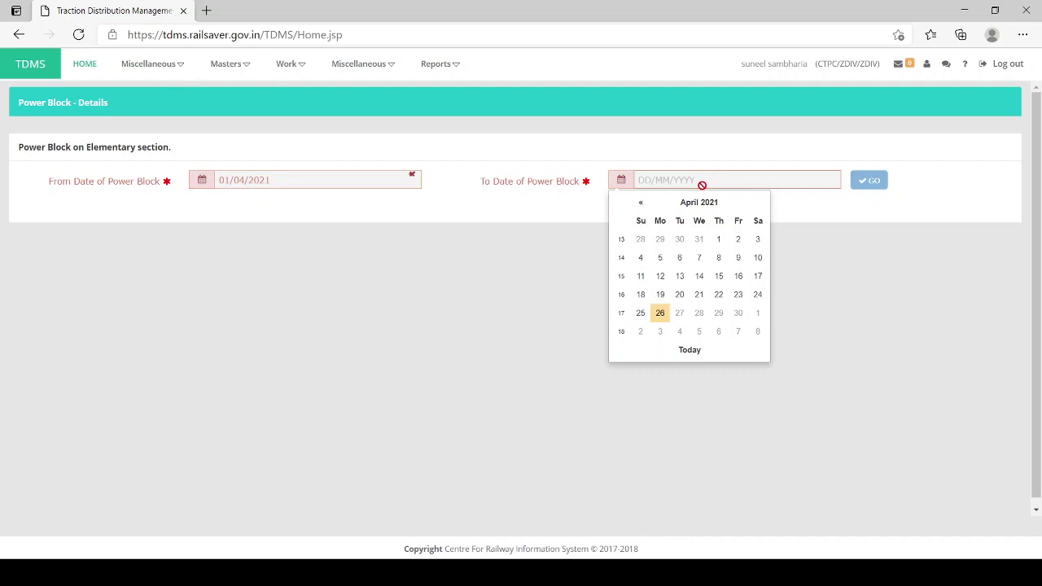
{"action": "left_click", "coordinate": [709, 352]}
{"action": "left_click", "coordinate": [883, 186]}
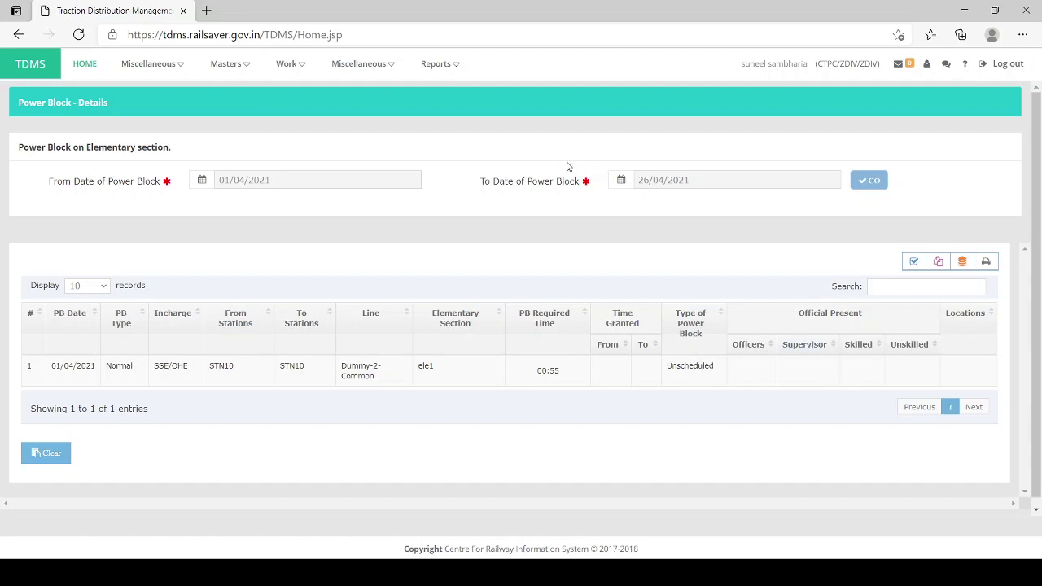
Step: Open the Daily Progress Register report and set its start date to 01/04/2021
{"action": "left_click", "coordinate": [440, 70]}
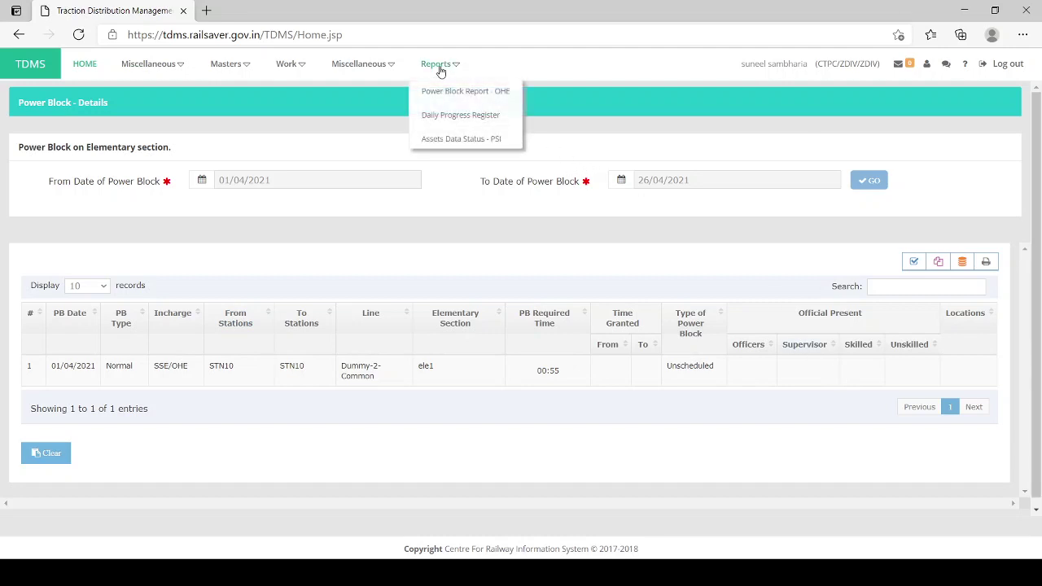
{"action": "left_click", "coordinate": [450, 117]}
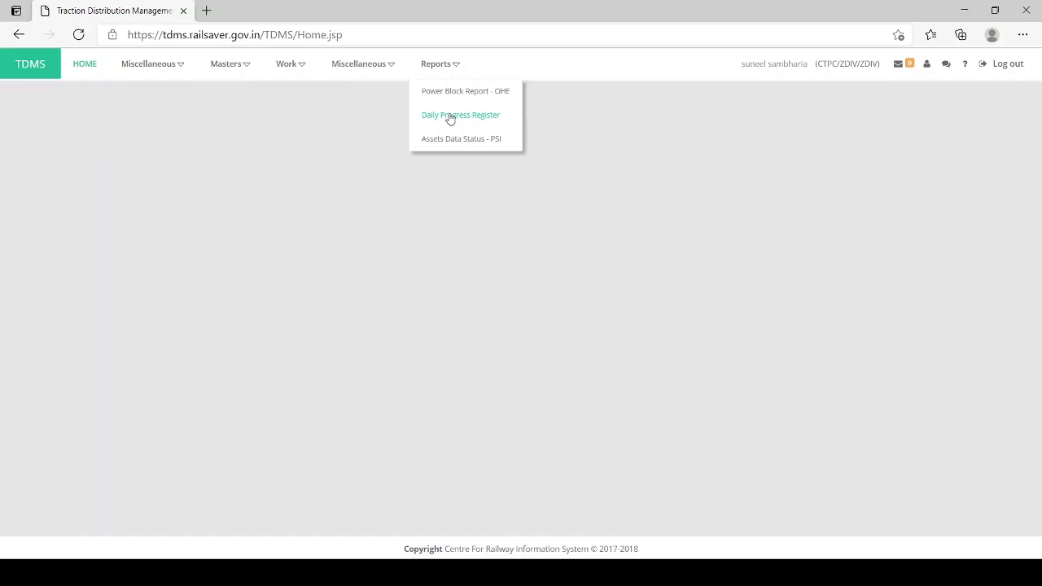
{"action": "left_click", "coordinate": [260, 202]}
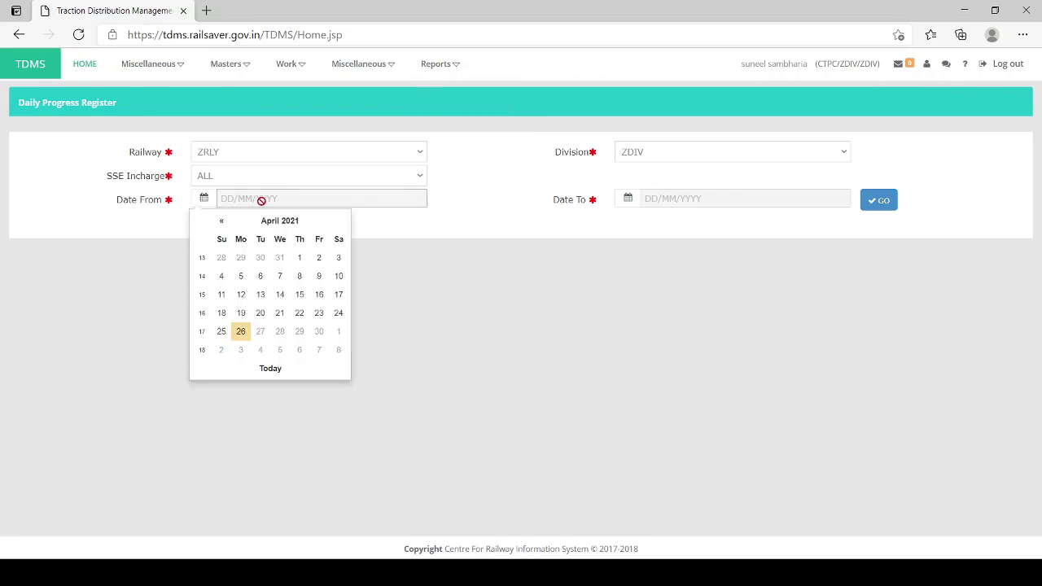
{"action": "left_click", "coordinate": [302, 258]}
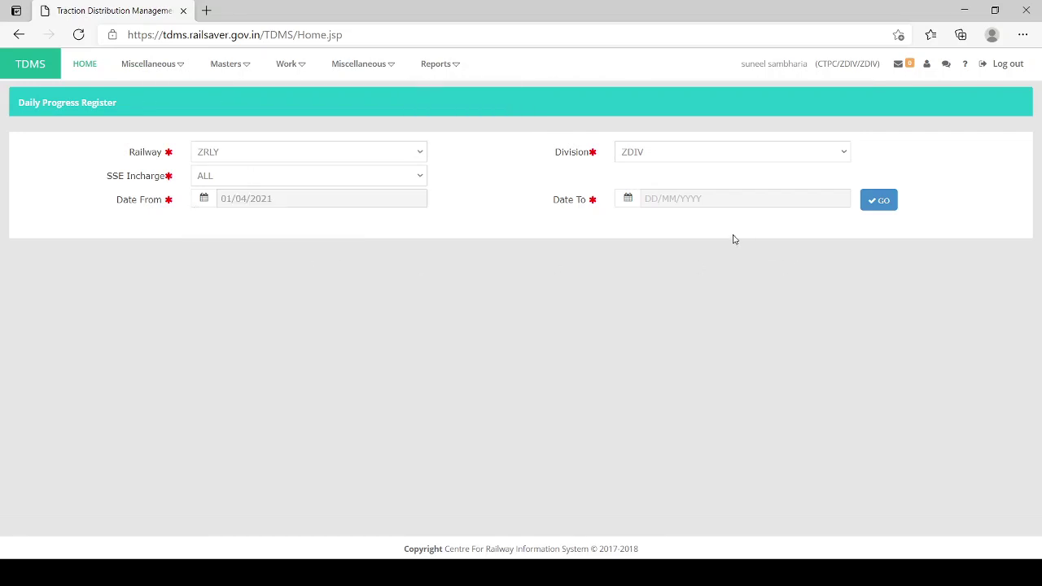
Step: Change the register's start date to 01/02/2021, set the end date to 26/04/2021 and load the report
{"action": "left_click", "coordinate": [689, 198]}
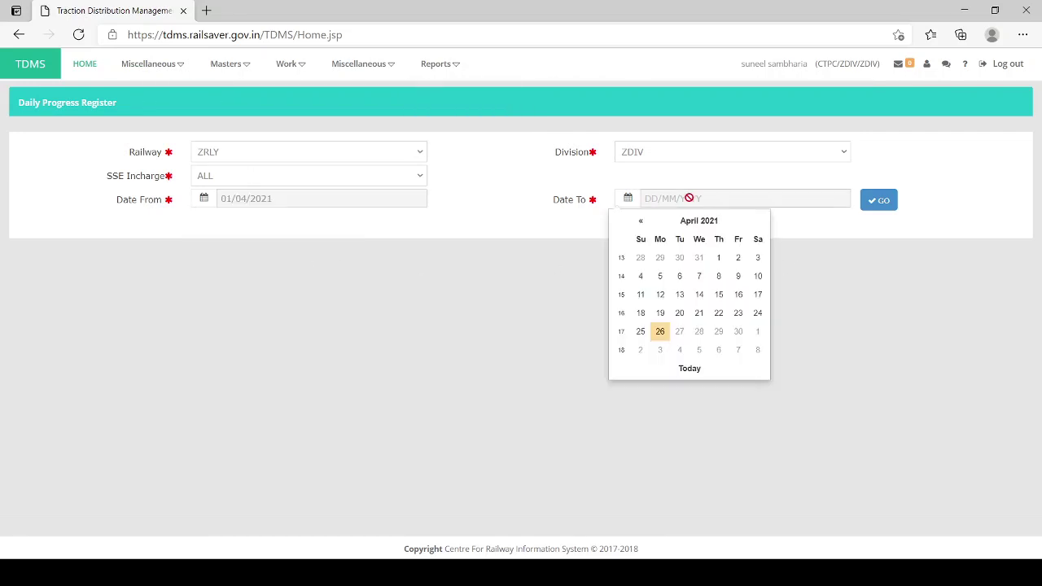
{"action": "left_click", "coordinate": [233, 203]}
{"action": "left_click", "coordinate": [223, 221]}
{"action": "left_click", "coordinate": [223, 228]}
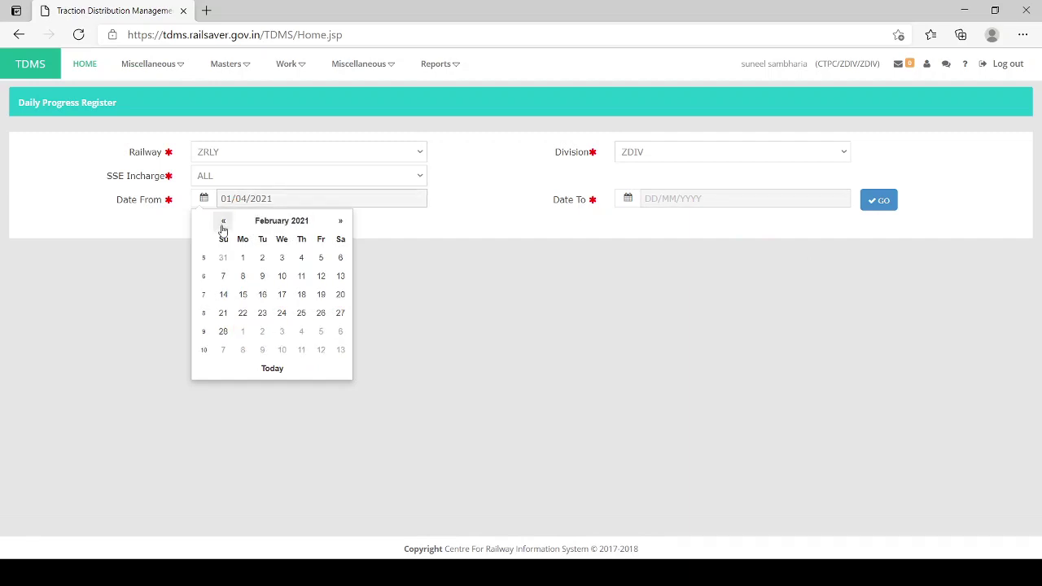
{"action": "left_click", "coordinate": [249, 261]}
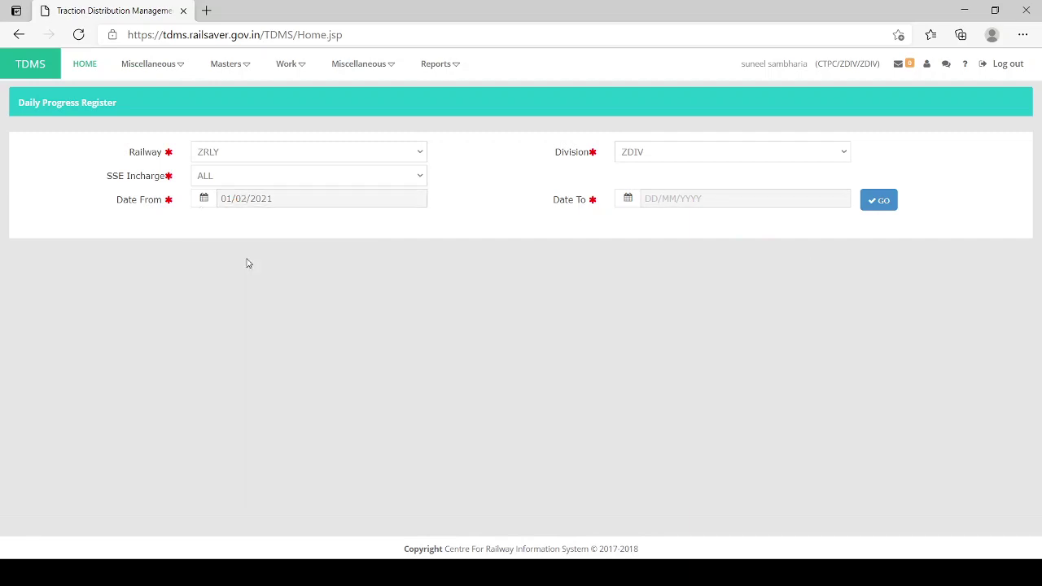
{"action": "left_click", "coordinate": [675, 199]}
{"action": "left_click", "coordinate": [693, 366]}
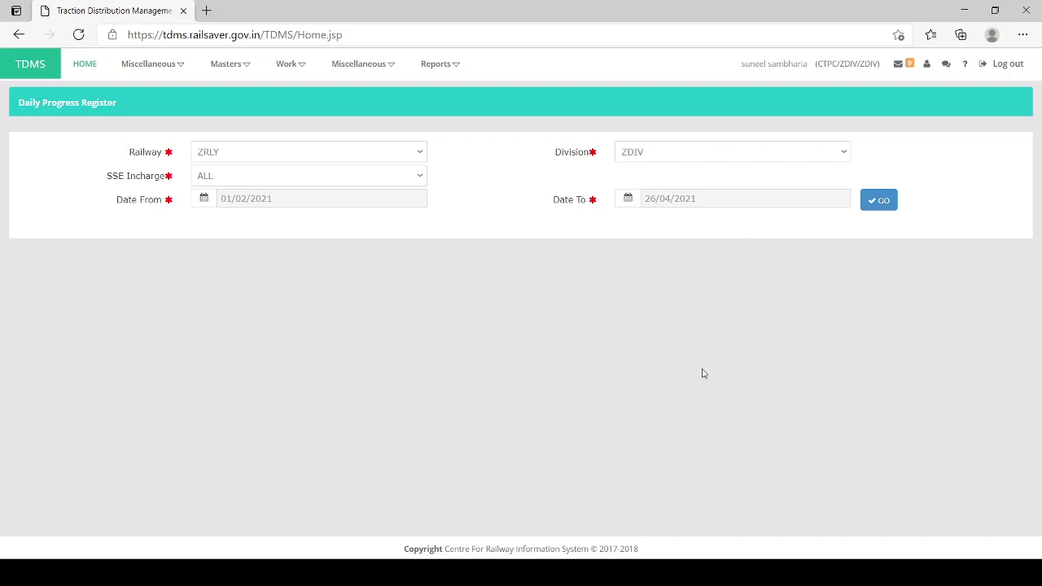
{"action": "left_click", "coordinate": [873, 210]}
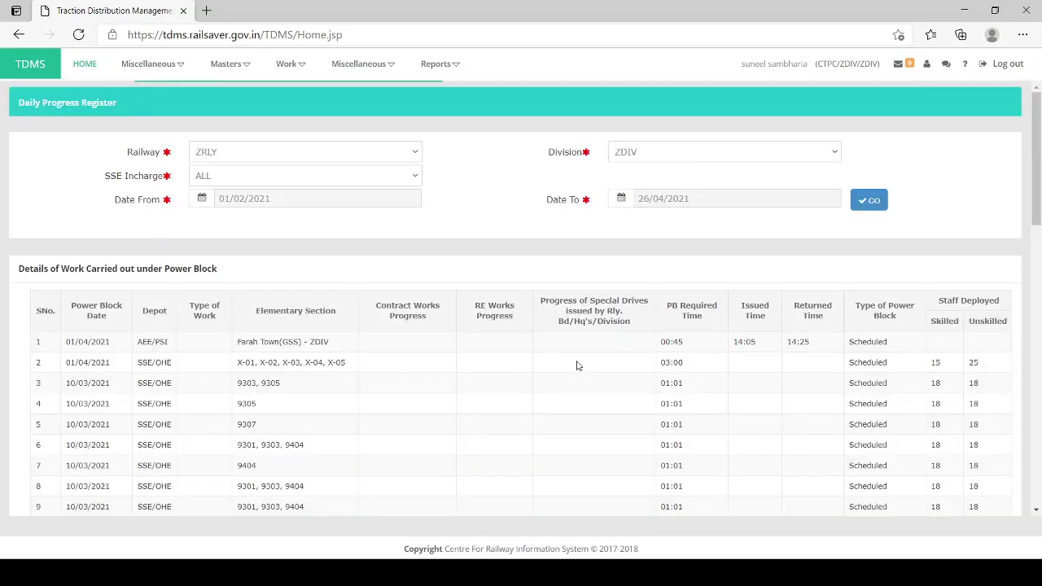
Step: Examine the Daily Progress Register's details and summaries of work carried out under power block and other activity
{"action": "scroll", "coordinate": [509, 252], "scroll_direction": "down", "scroll_amount": 3}
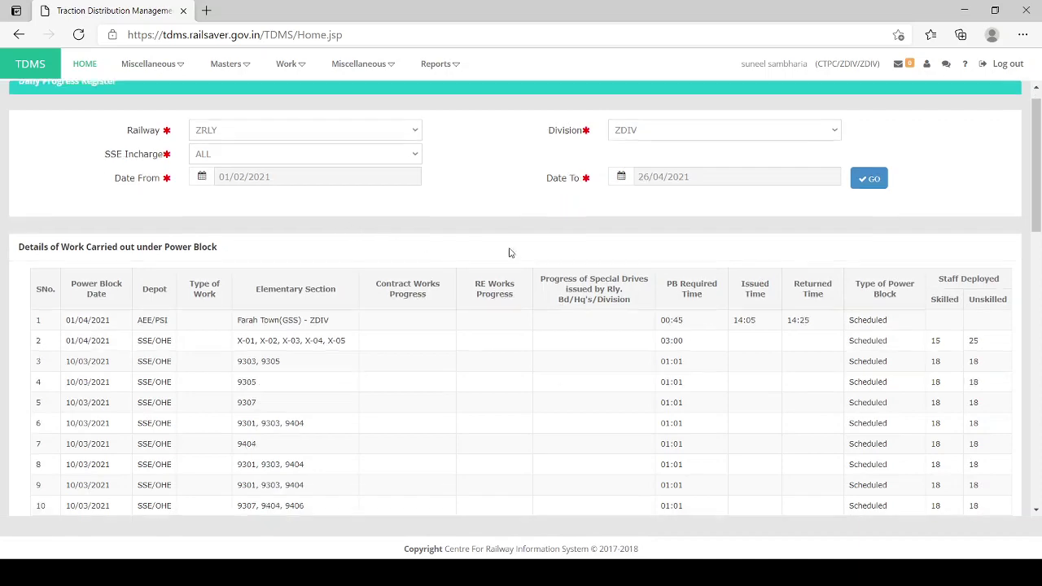
{"action": "scroll", "coordinate": [510, 252], "scroll_direction": "up", "scroll_amount": 1}
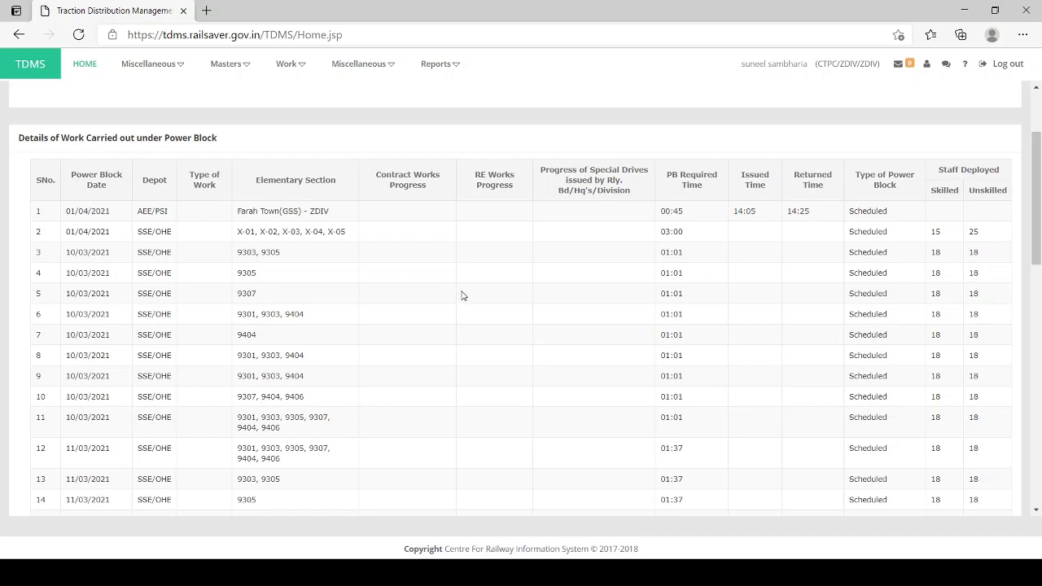
{"action": "scroll", "coordinate": [461, 295], "scroll_direction": "down", "scroll_amount": 1}
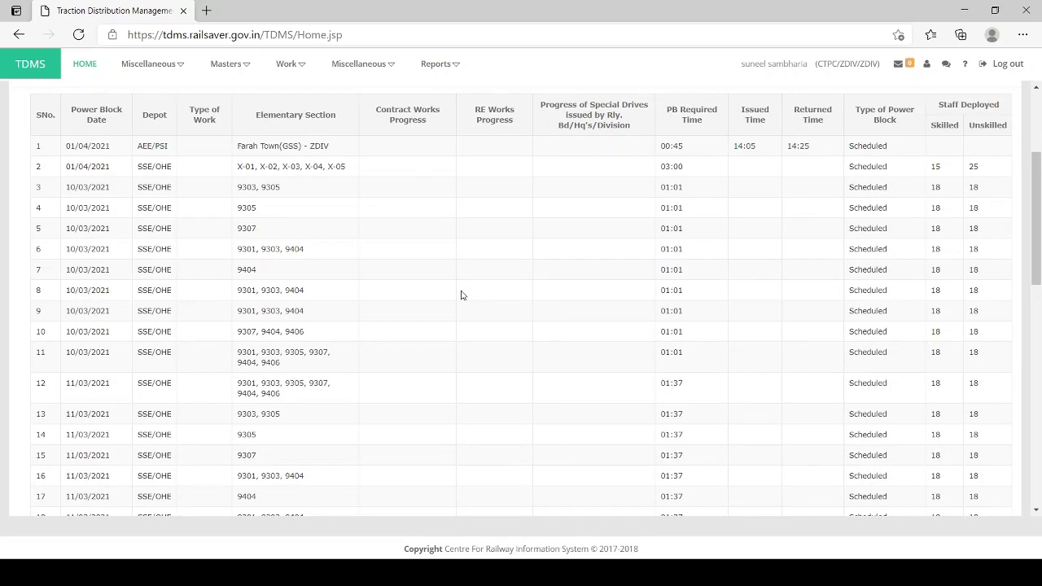
{"action": "scroll", "coordinate": [461, 295], "scroll_direction": "down", "scroll_amount": 7}
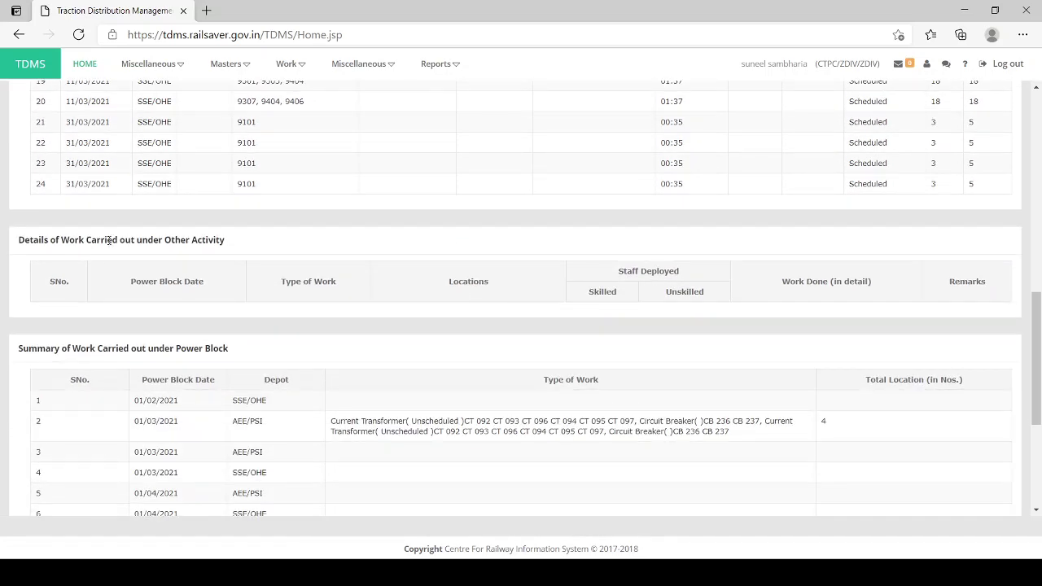
{"action": "left_click_drag", "start_coordinate": [223, 242], "coordinate": [51, 242]}
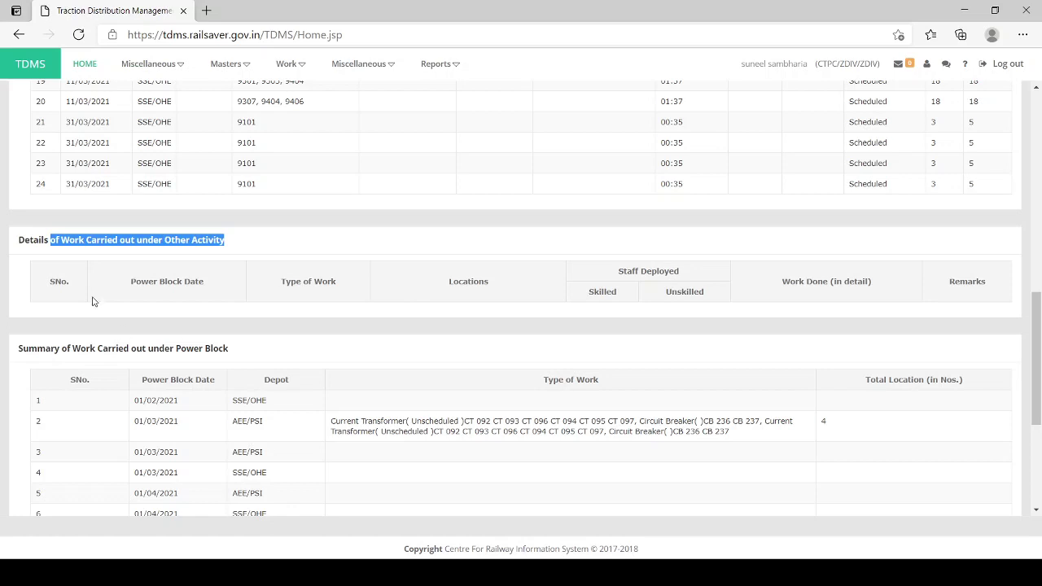
{"action": "scroll", "coordinate": [513, 345], "scroll_direction": "down", "scroll_amount": 3}
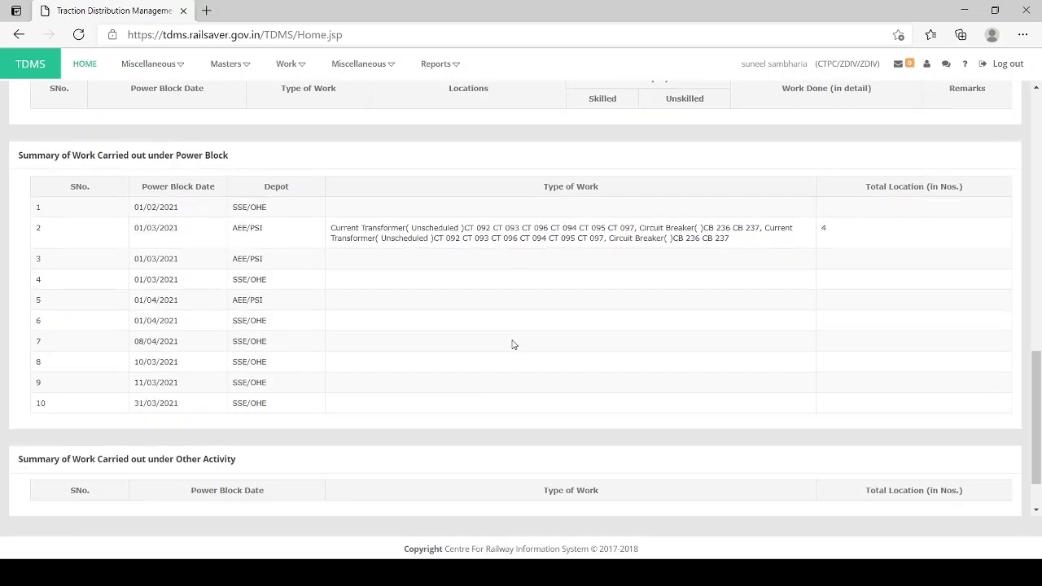
{"action": "scroll", "coordinate": [513, 345], "scroll_direction": "up", "scroll_amount": 1}
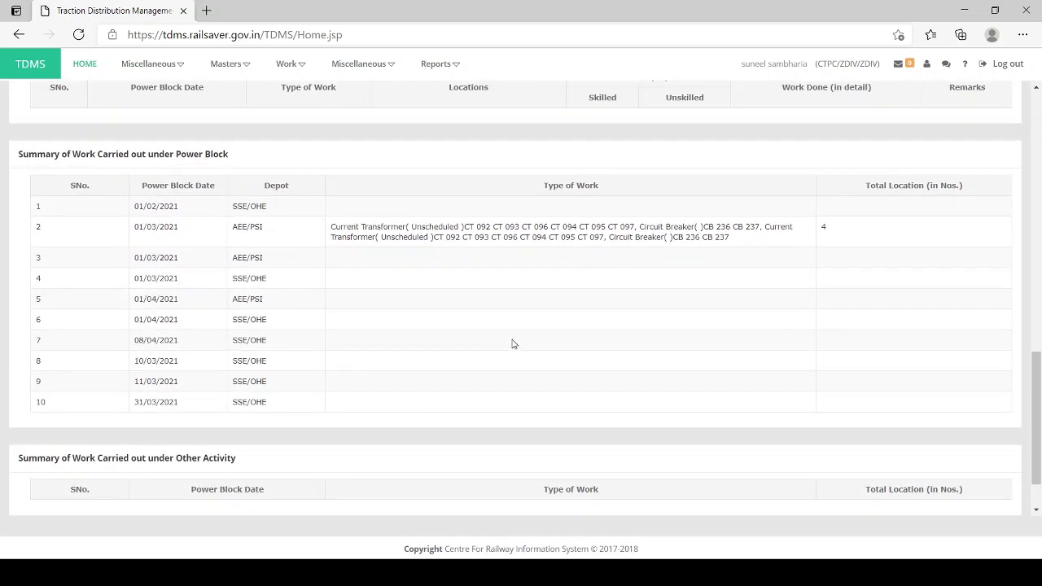
{"action": "scroll", "coordinate": [400, 324], "scroll_direction": "up", "scroll_amount": 6}
{"action": "scroll", "coordinate": [400, 326], "scroll_direction": "up", "scroll_amount": 4}
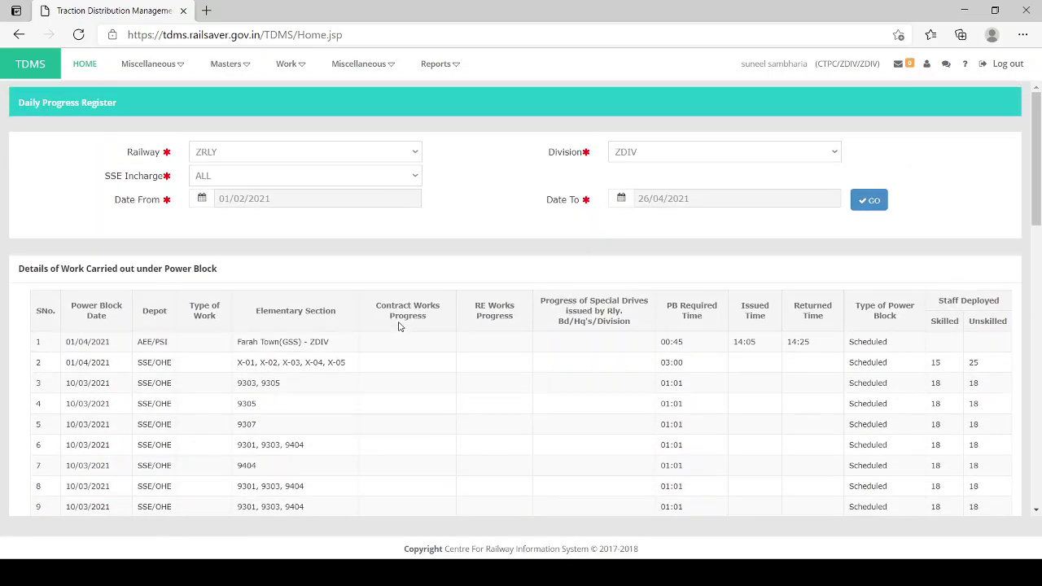
Step: Open the PSI Assets Data Status report and load the master data for SSE incharge AEE/PSI and post STN10 (SP) - ZDIV
{"action": "scroll", "coordinate": [399, 330], "scroll_direction": "down", "scroll_amount": 10}
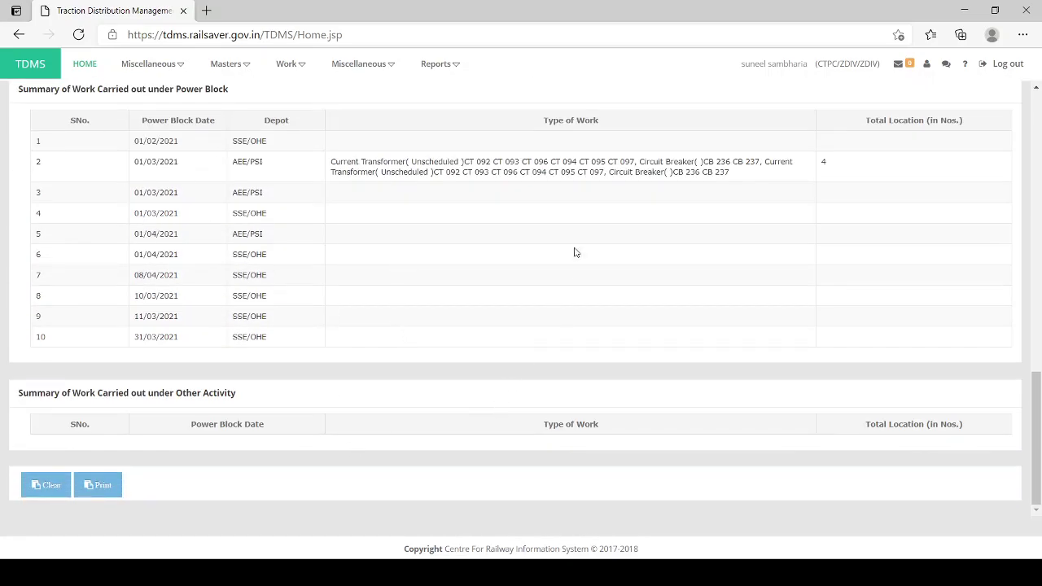
{"action": "scroll", "coordinate": [565, 179], "scroll_direction": "up", "scroll_amount": 10}
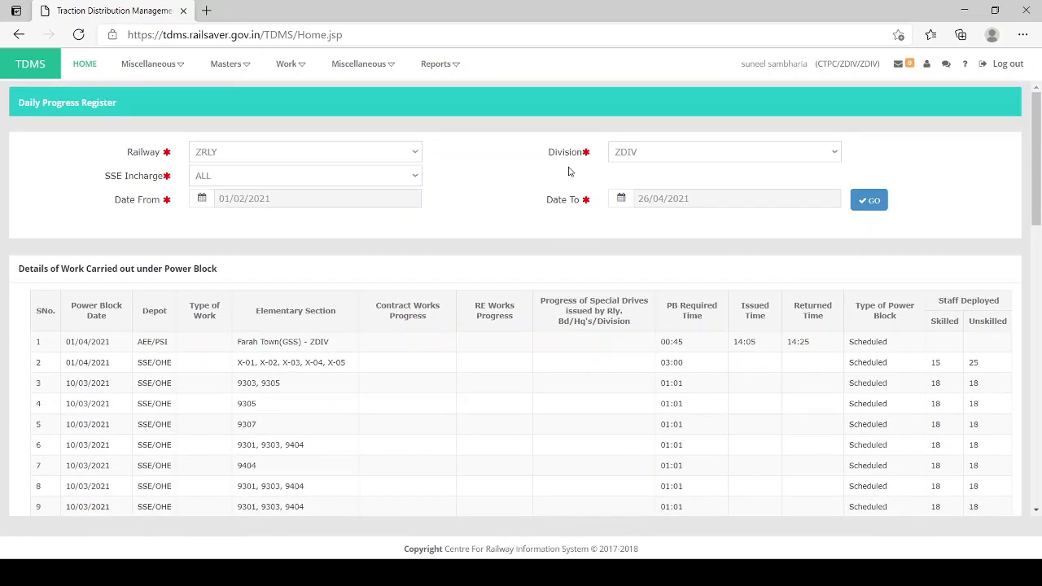
{"action": "left_click", "coordinate": [446, 70]}
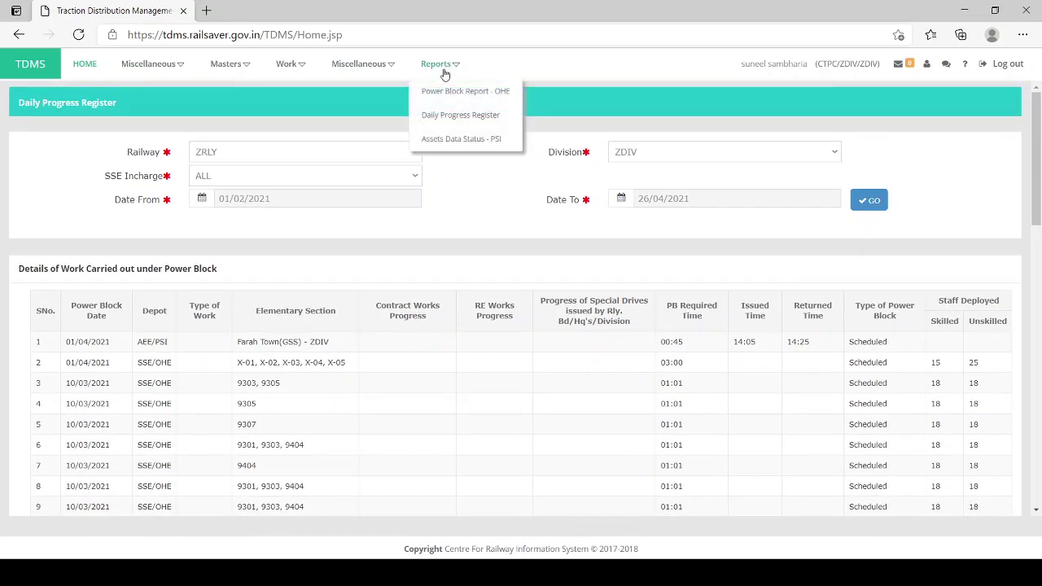
{"action": "left_click", "coordinate": [456, 141]}
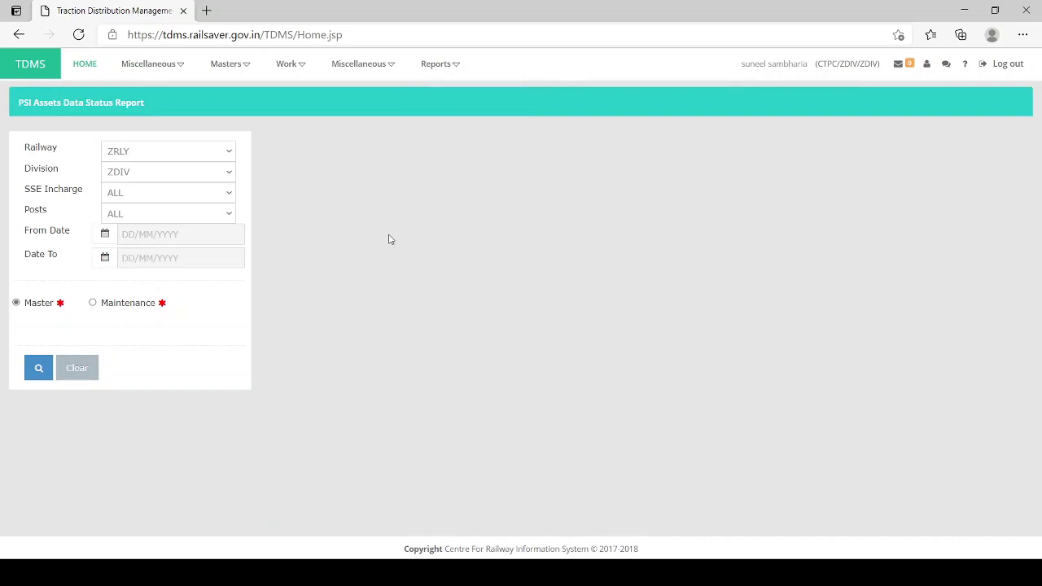
{"action": "left_click", "coordinate": [139, 194]}
{"action": "key", "text": "Down"}
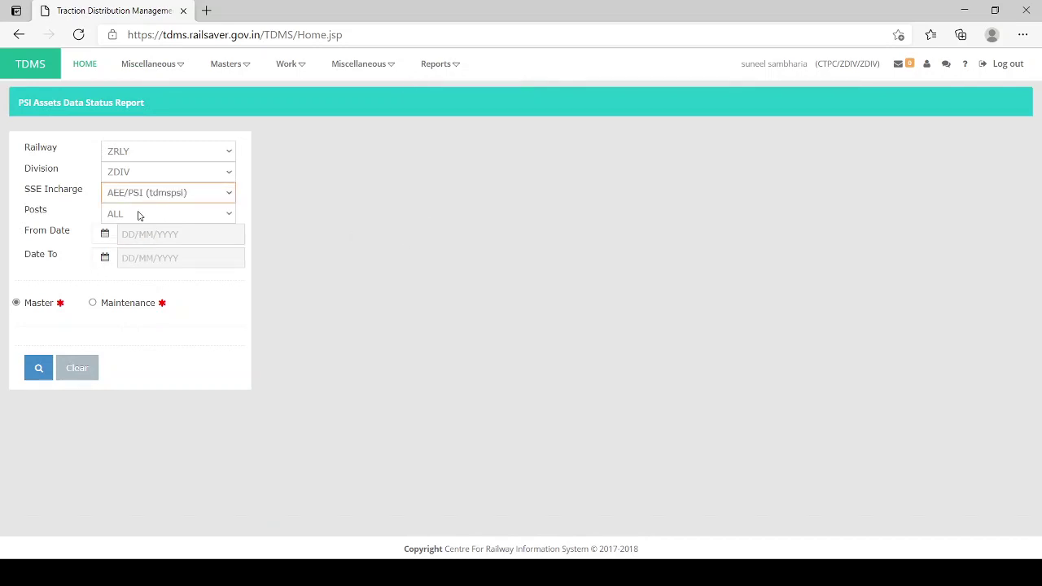
{"action": "key", "text": "Tab"}
{"action": "key", "text": "Down"}
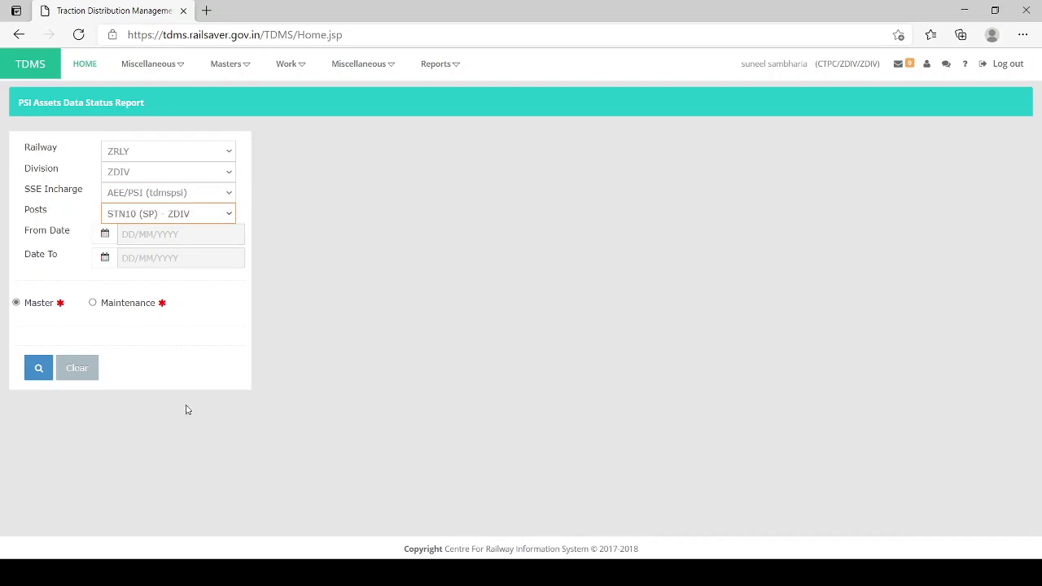
{"action": "left_click", "coordinate": [38, 368]}
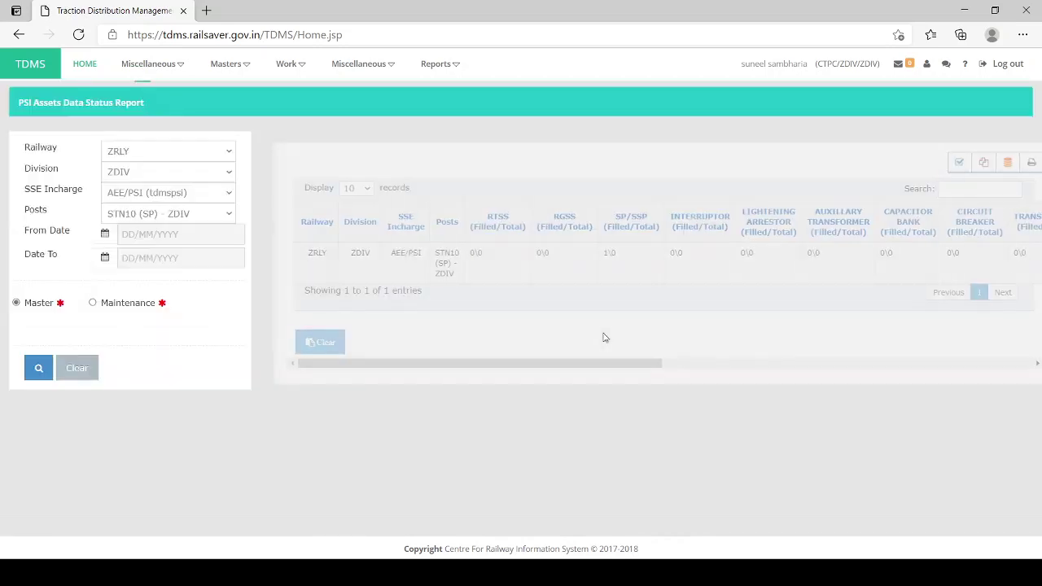
Step: Reload the PSI assets report with SSE incharge and posts set to ALL and examine all its asset columns
{"action": "left_click", "coordinate": [160, 198]}
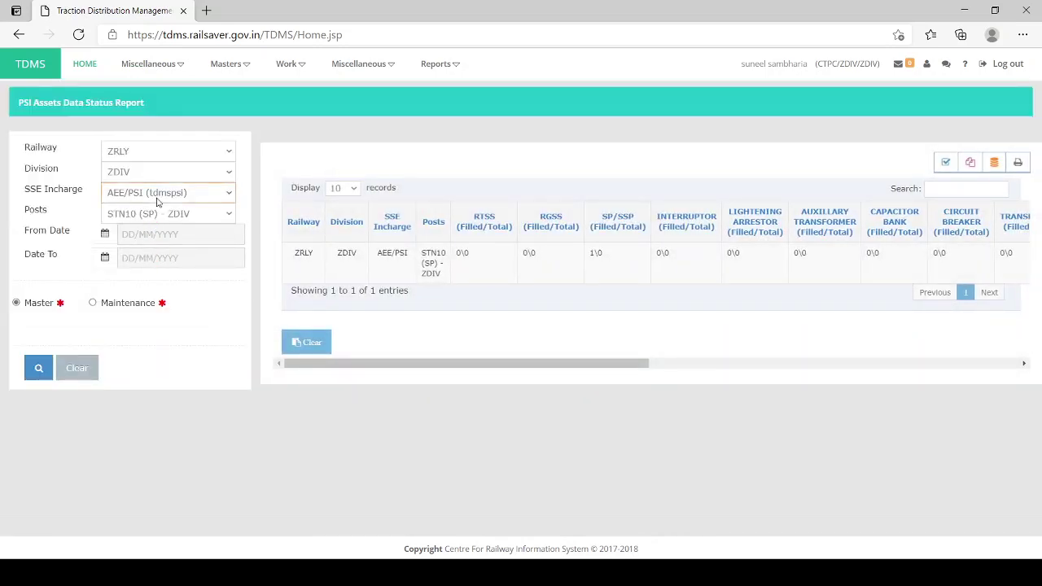
{"action": "left_click", "coordinate": [159, 213]}
{"action": "left_click", "coordinate": [38, 368]}
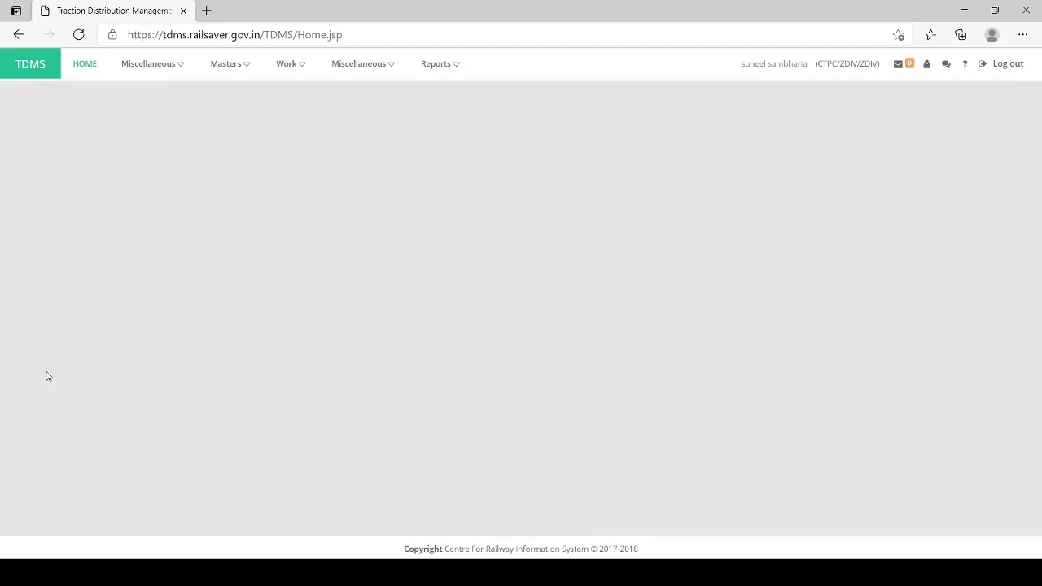
{"action": "left_click_drag", "start_coordinate": [552, 446], "coordinate": [978, 452]}
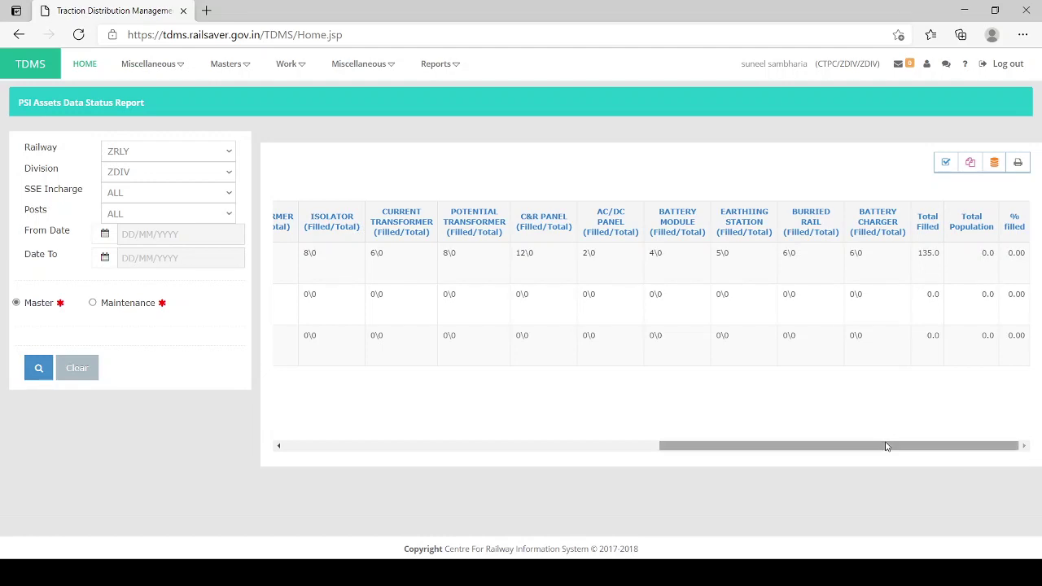
{"action": "left_click_drag", "start_coordinate": [884, 447], "coordinate": [413, 456]}
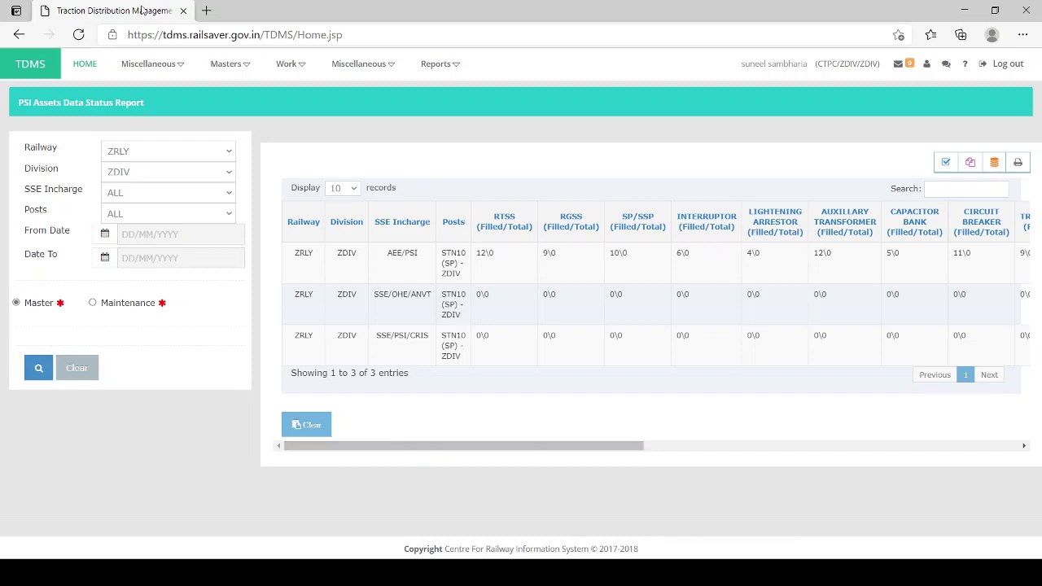
Step: Return to the home page, log out, and log in with the Sr.DEE/TRD account's login ID and password
{"action": "left_click", "coordinate": [85, 63]}
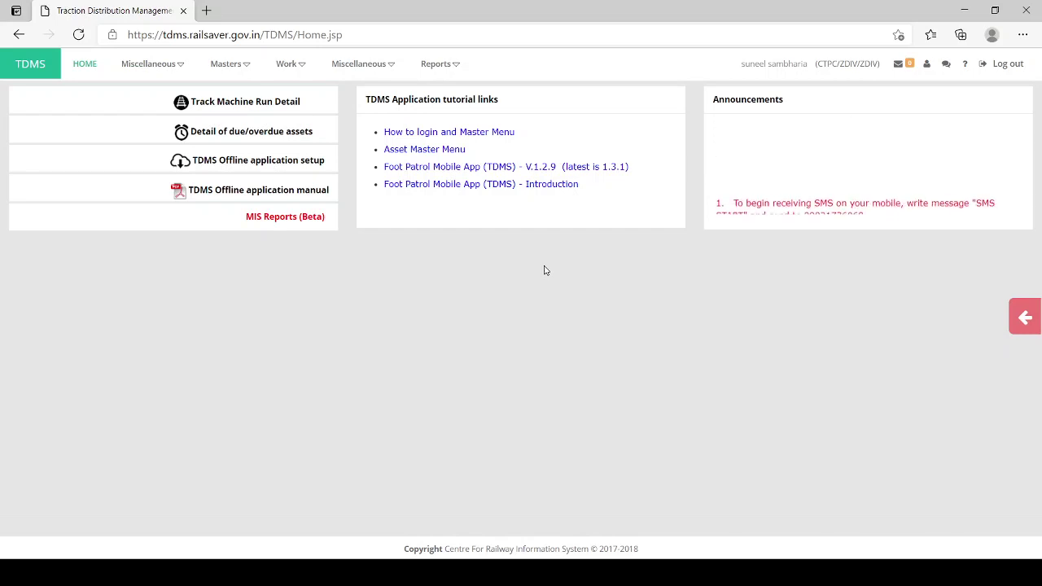
{"action": "left_click", "coordinate": [1006, 65]}
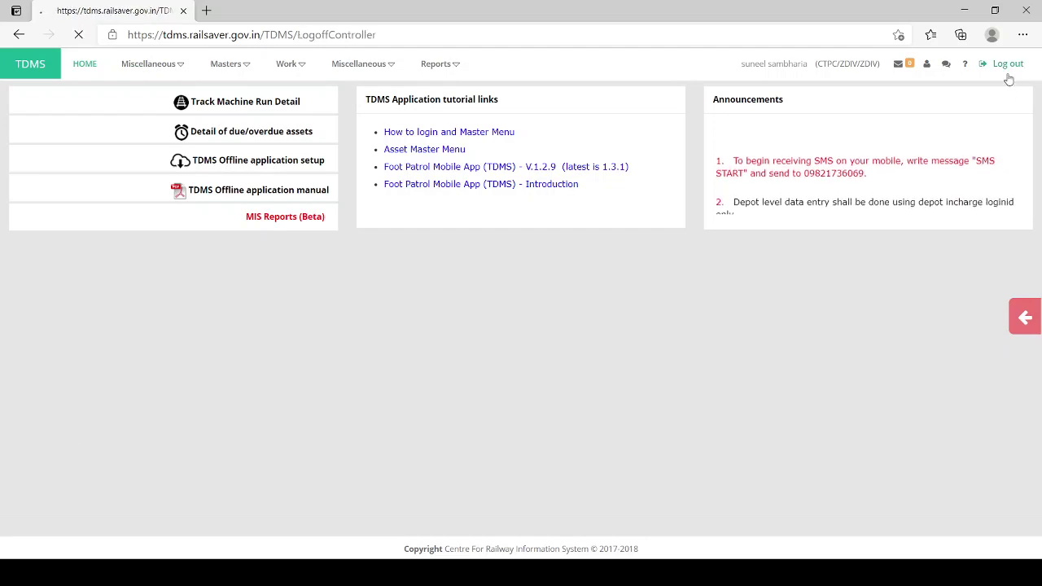
{"action": "left_click", "coordinate": [511, 324]}
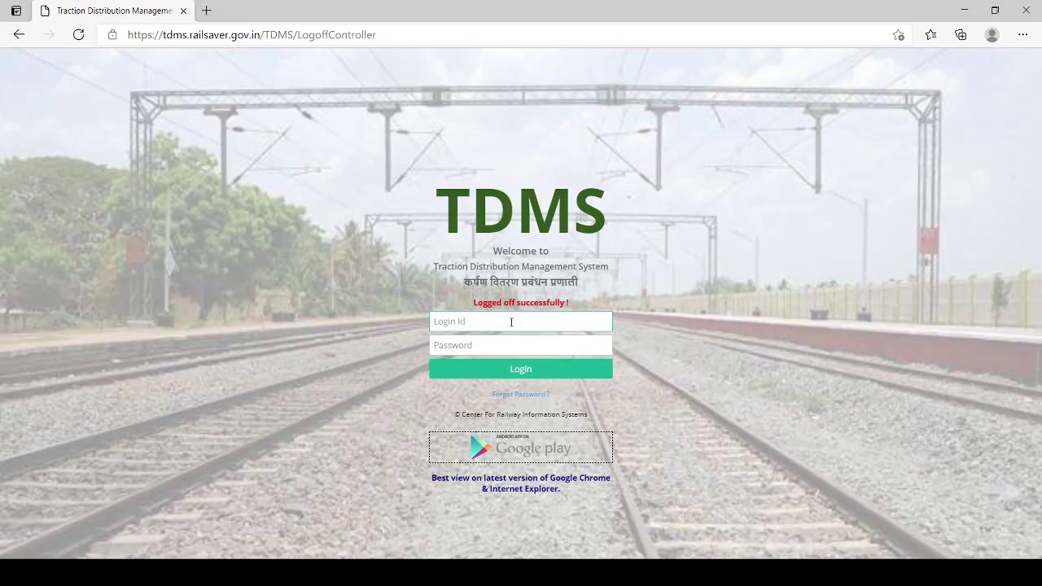
{"action": "type", "text": "srdeetrdzdiv"}
{"action": "key", "text": "Tab"}
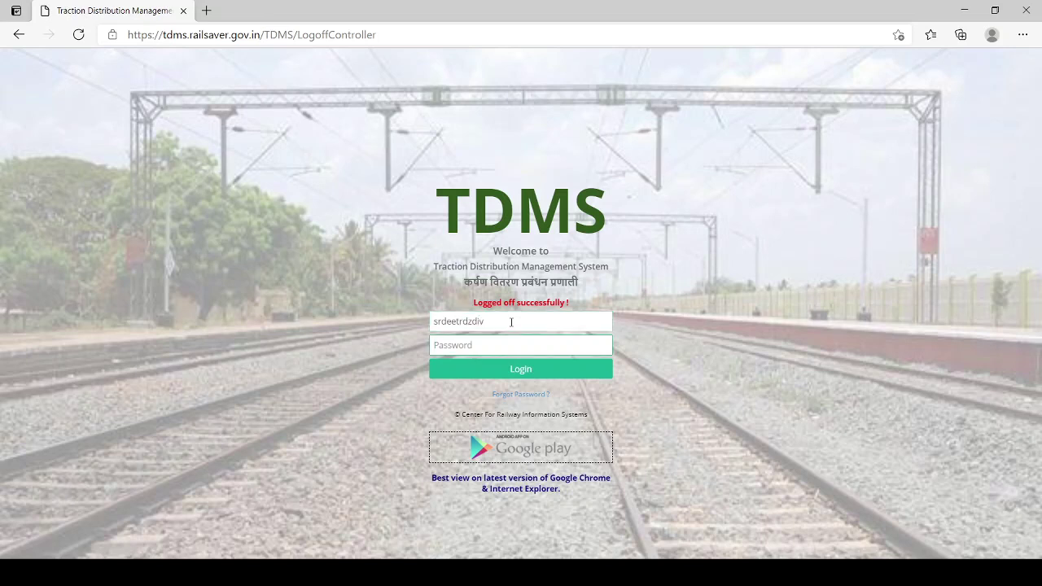
{"action": "type", "text": "*********"}
{"action": "key", "text": "Return"}
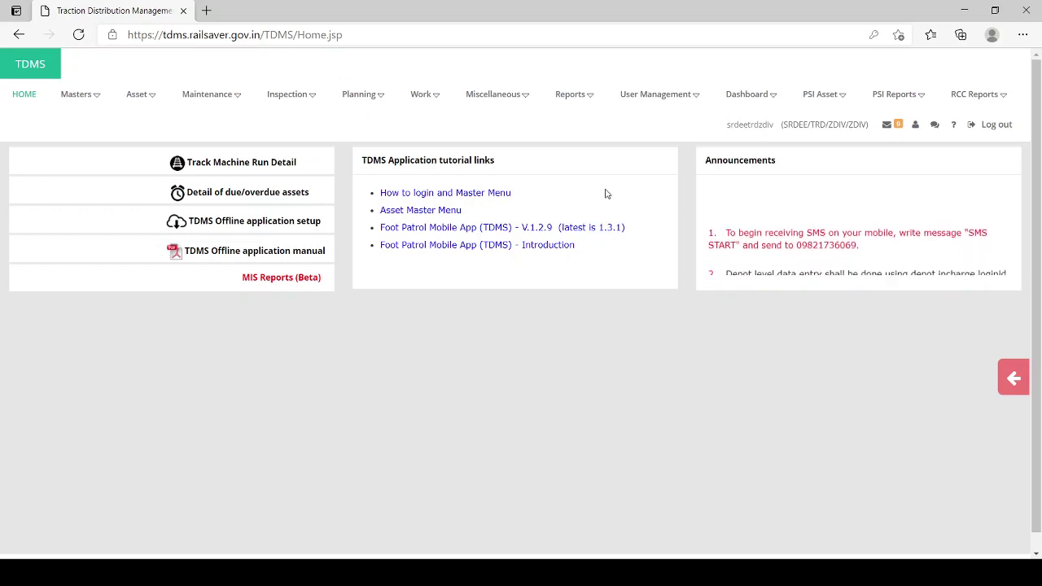
Step: Open User Management, collapse the post hierarchy and select the top-level Sr.DEE/TRD/ZDIV post
{"action": "left_click", "coordinate": [656, 95]}
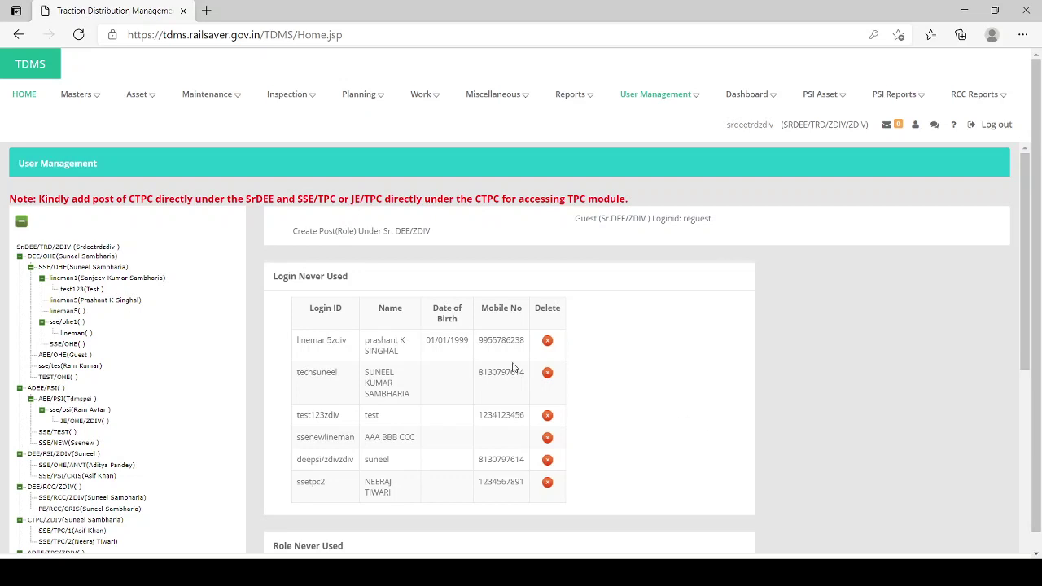
{"action": "left_click", "coordinate": [22, 222]}
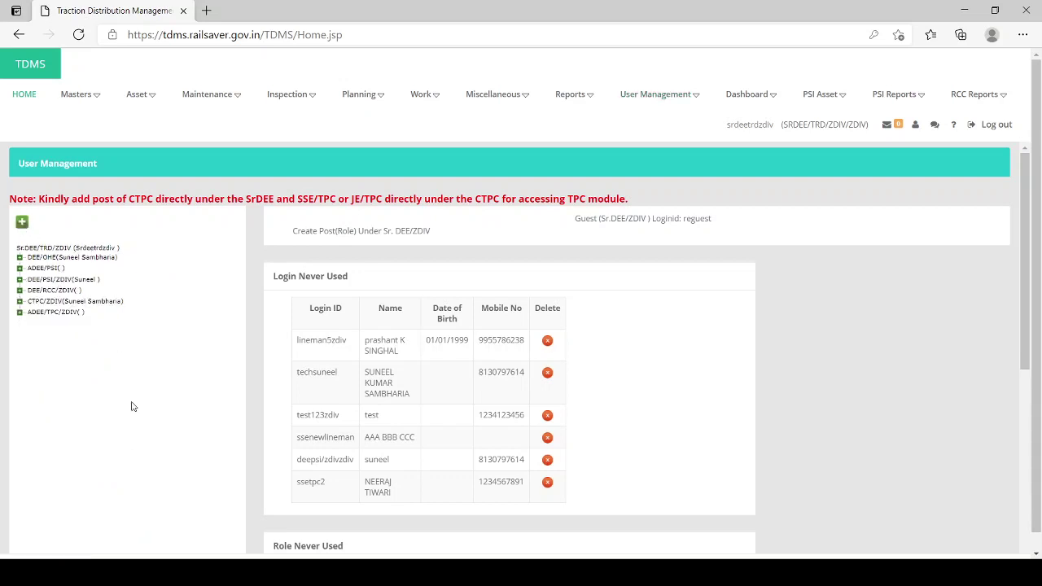
{"action": "left_click", "coordinate": [73, 249]}
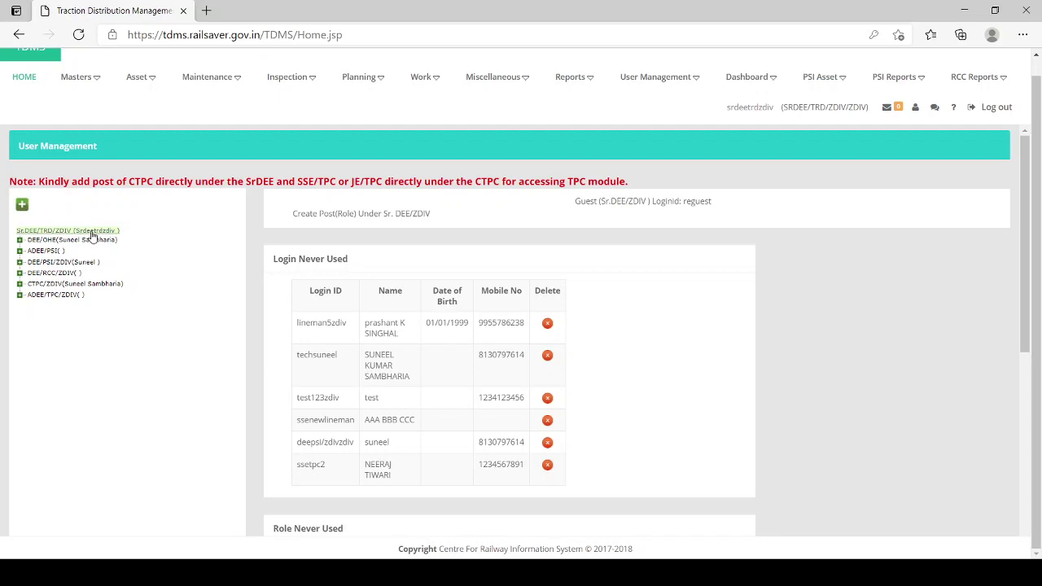
Step: Open the form for creating a post under Sr. DEE/ZDIV and set its category to TPC
{"action": "left_click", "coordinate": [376, 219]}
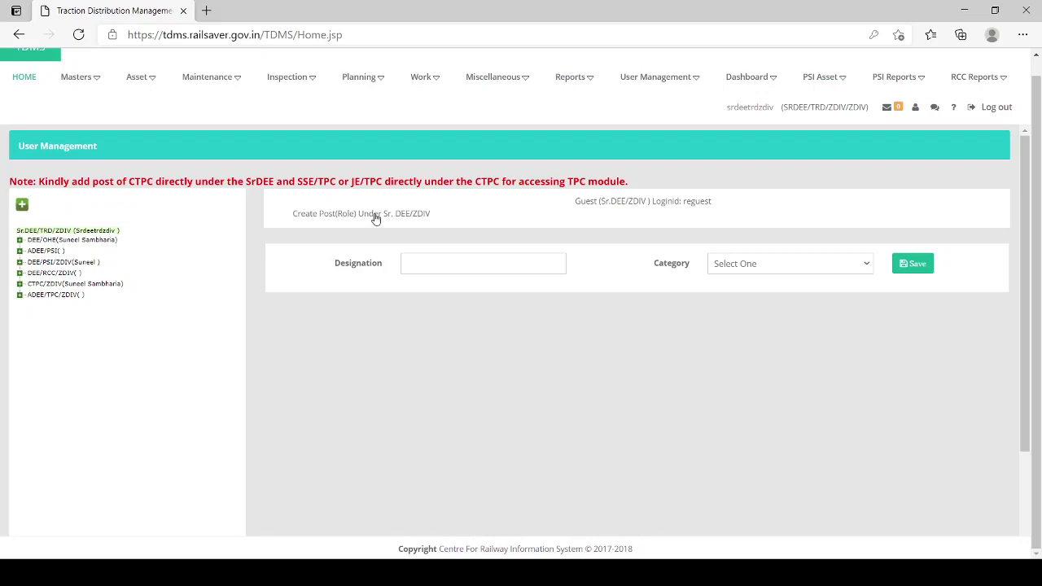
{"action": "left_click", "coordinate": [464, 260]}
{"action": "left_click", "coordinate": [787, 273]}
{"action": "left_click", "coordinate": [783, 351]}
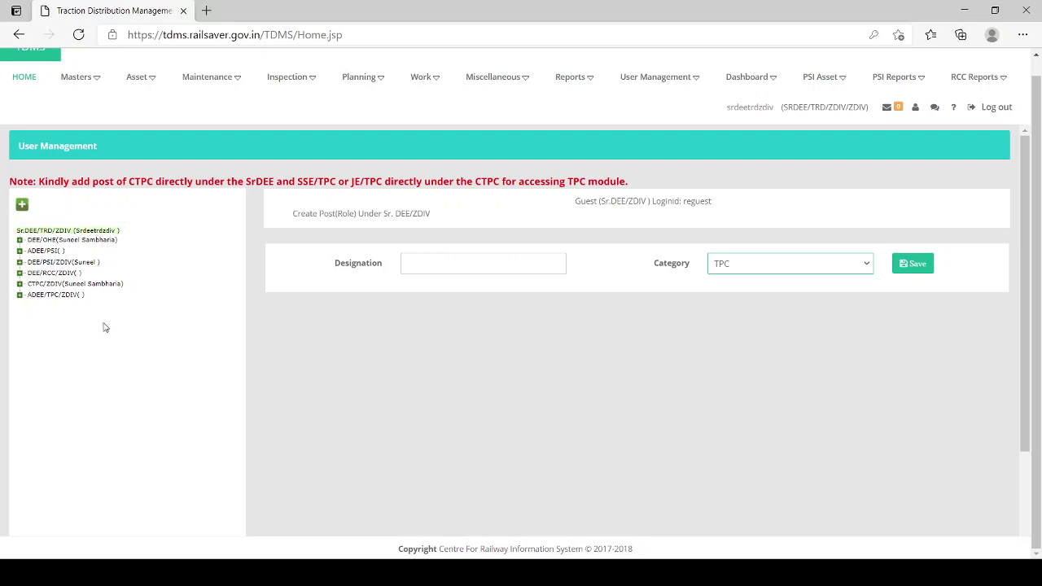
Step: Review the login assignment form of the CTPC/ZDIV post and compare the options of the DEE/OHE and Sr.DEE posts
{"action": "left_click", "coordinate": [78, 285]}
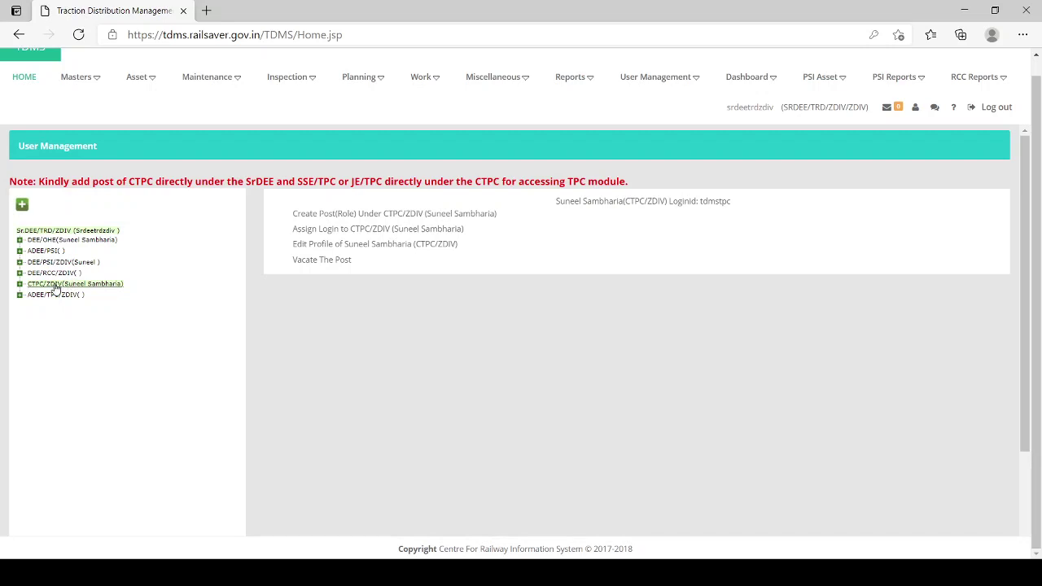
{"action": "left_click", "coordinate": [333, 233]}
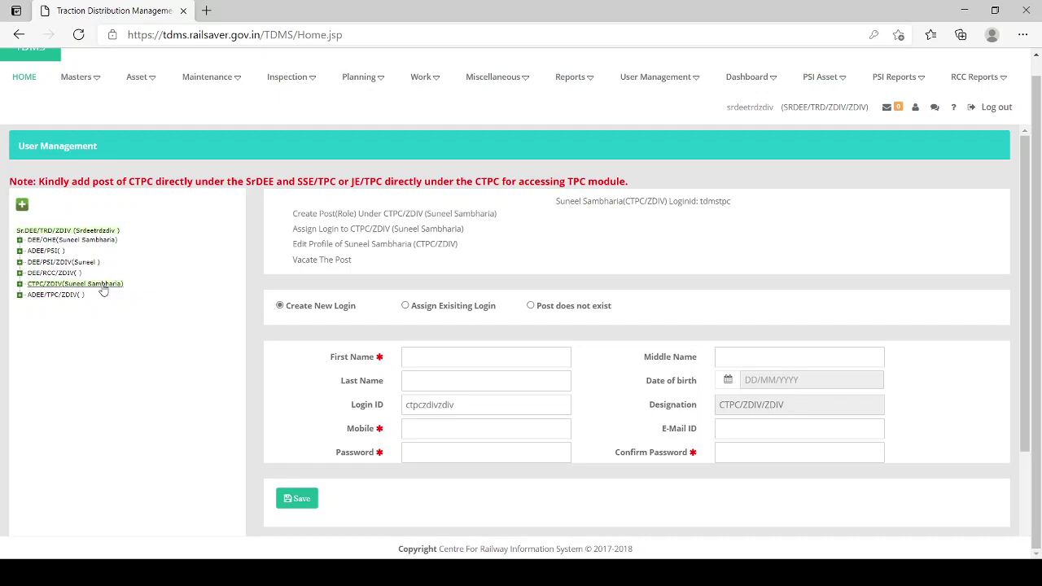
{"action": "left_click", "coordinate": [44, 243]}
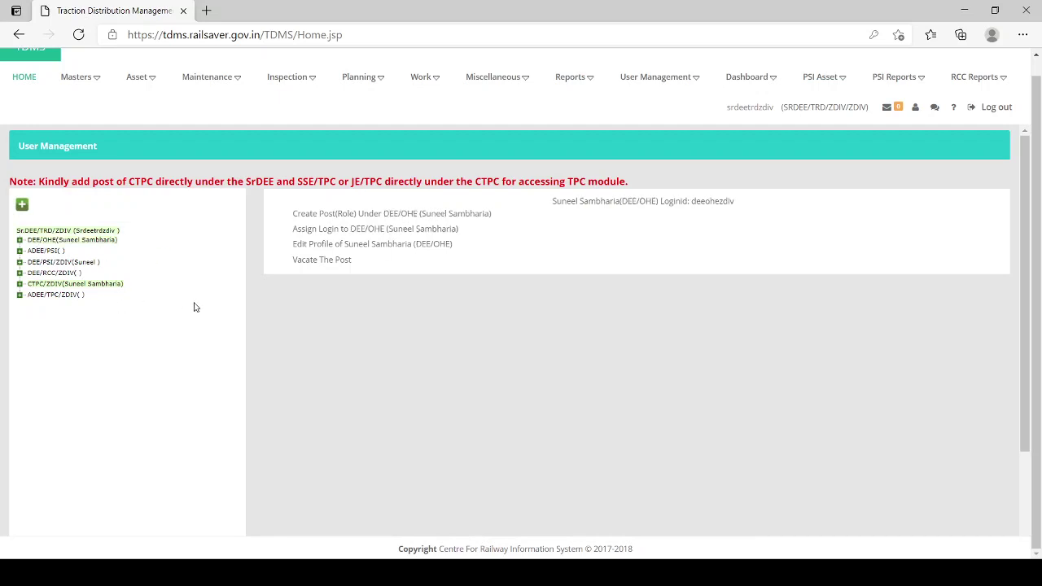
{"action": "left_click", "coordinate": [91, 232]}
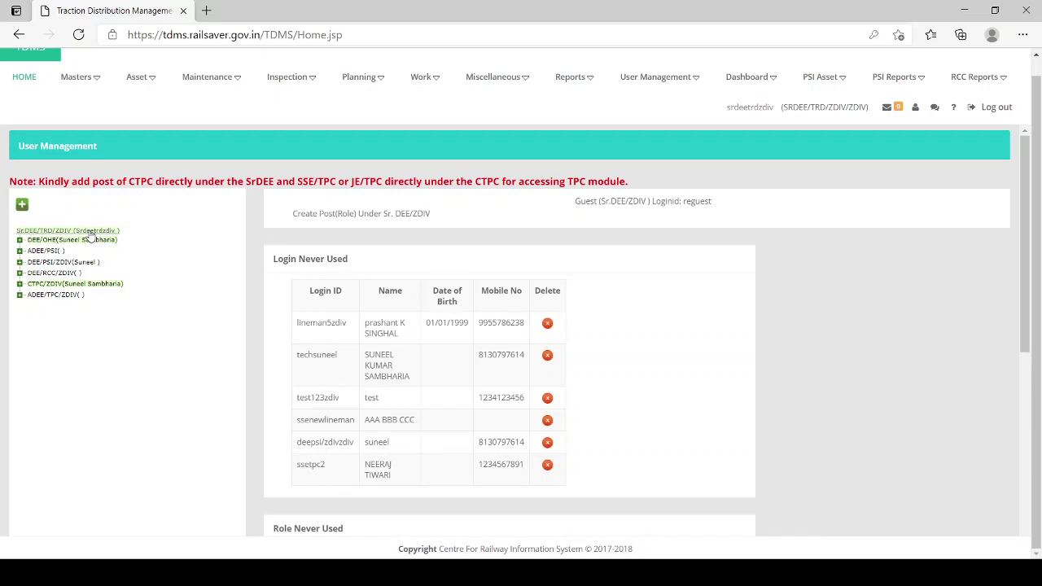
{"action": "left_click", "coordinate": [96, 285]}
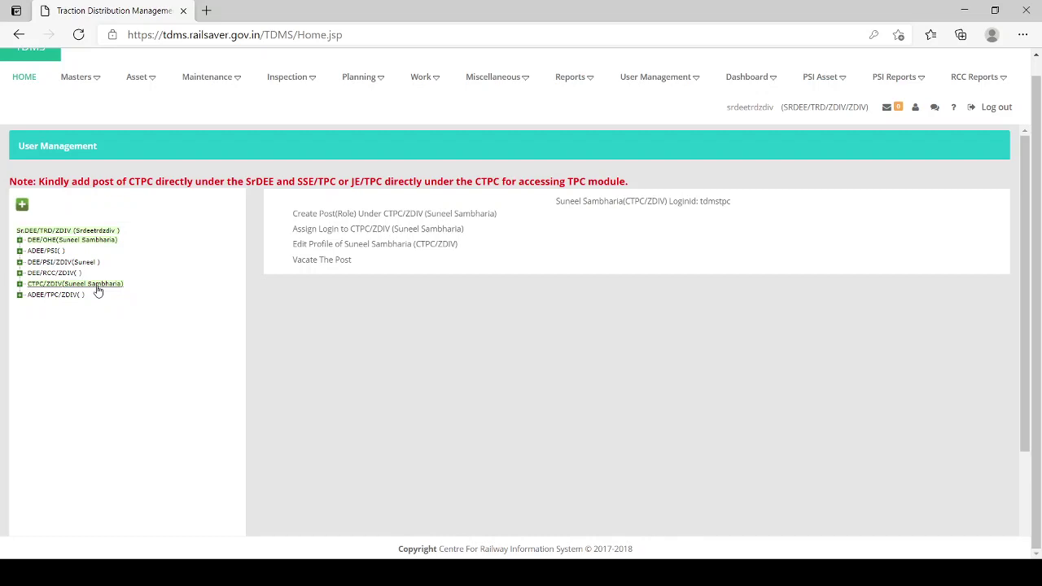
Step: Reload User Management with the hierarchy collapsed and review the post creation form under CTPC/ZDIV with category TPC
{"action": "left_click", "coordinate": [676, 82]}
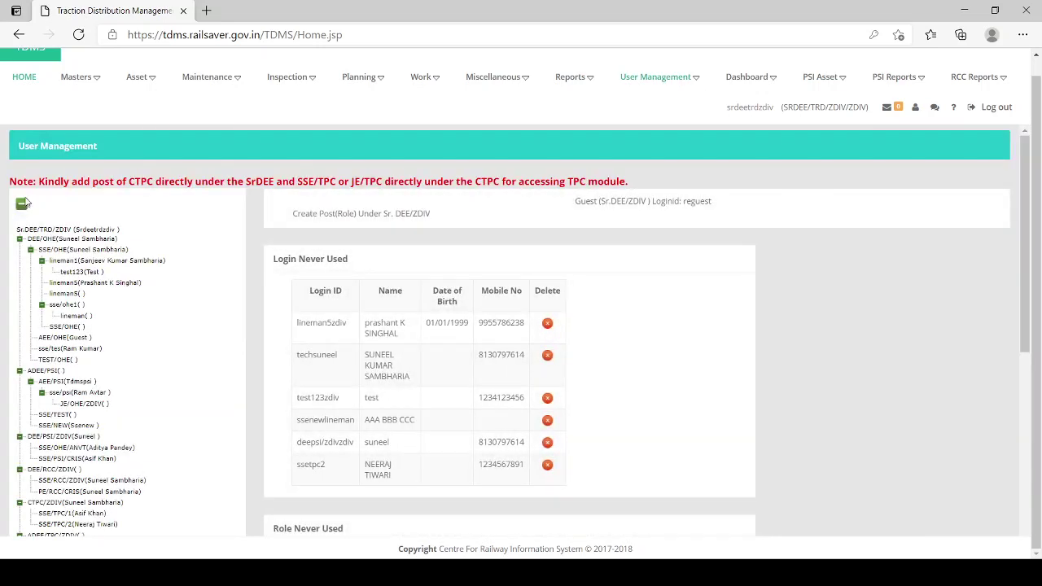
{"action": "left_click", "coordinate": [22, 205]}
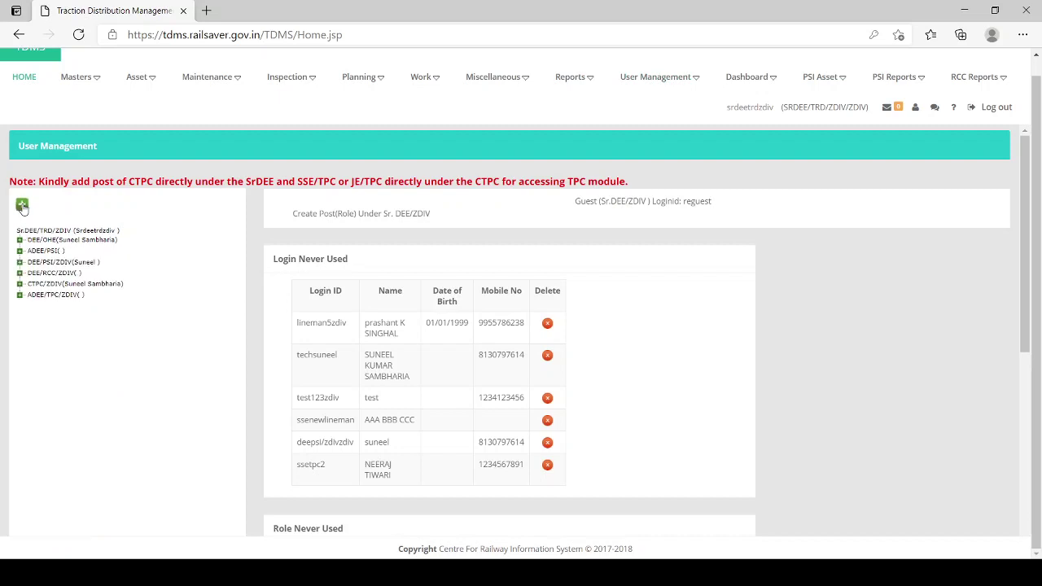
{"action": "left_click", "coordinate": [37, 285]}
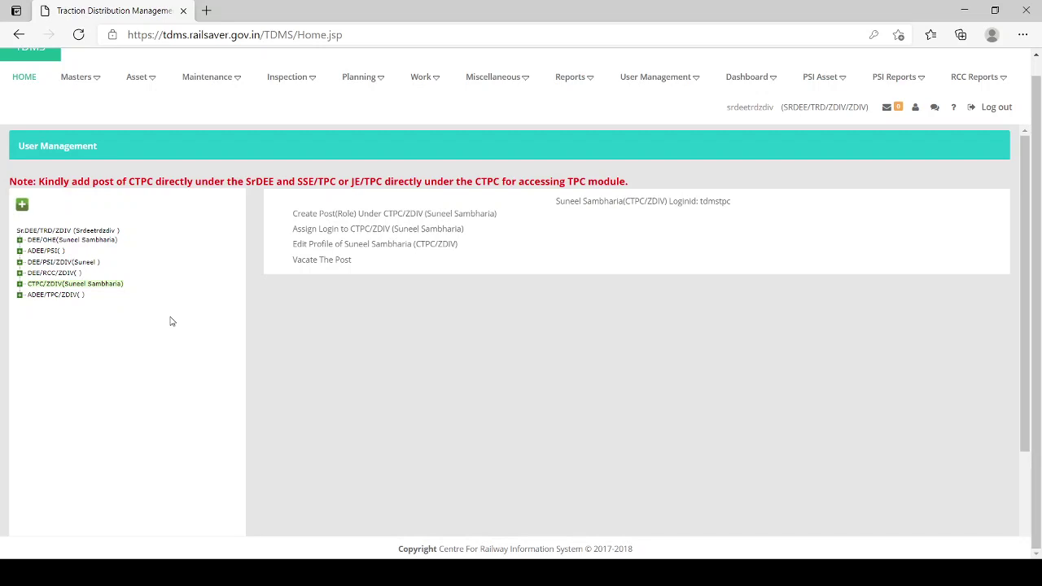
{"action": "left_click", "coordinate": [335, 218]}
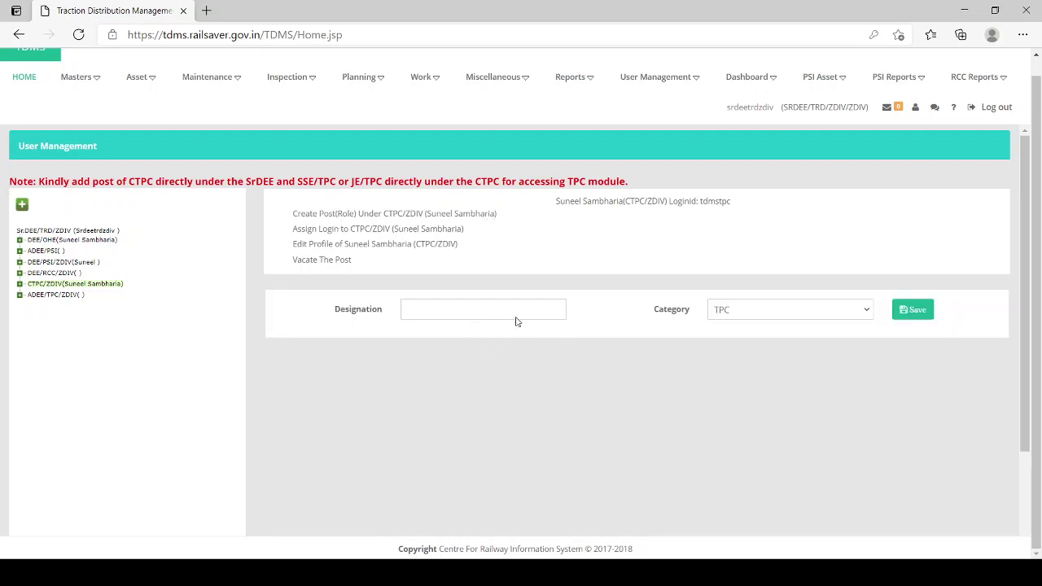
{"action": "left_click", "coordinate": [493, 308]}
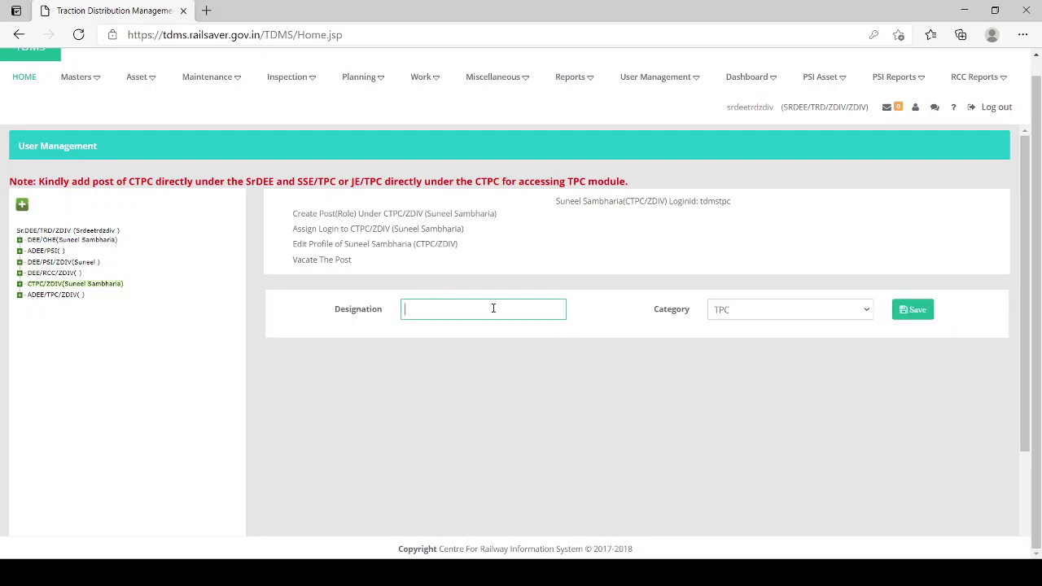
{"action": "left_click", "coordinate": [787, 317]}
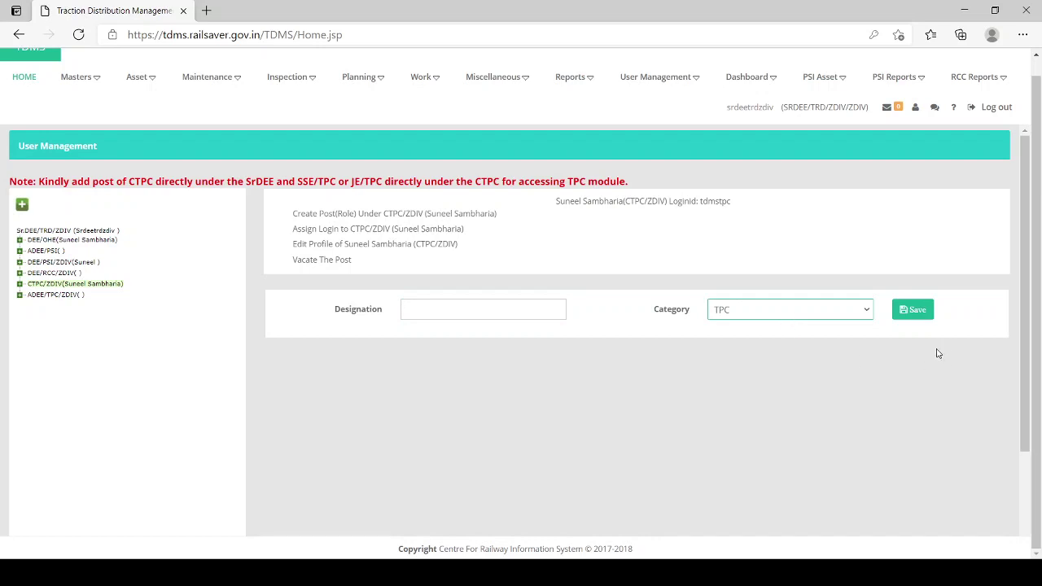
Step: Expand the CTPC/ZDIV post, copy the login ID of its SSE/TPC/1 post and log out
{"action": "left_click", "coordinate": [20, 284]}
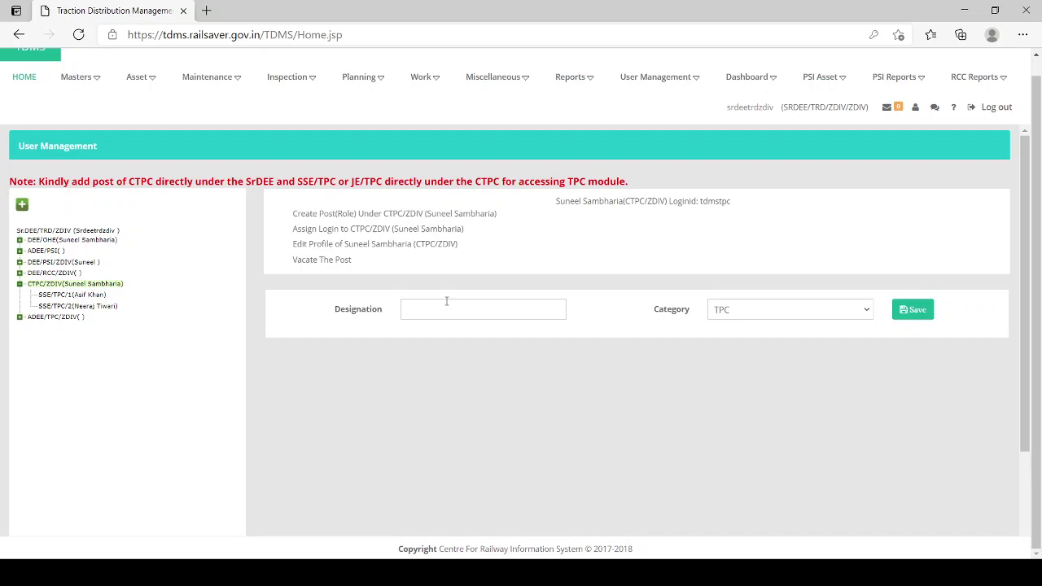
{"action": "left_click", "coordinate": [74, 296]}
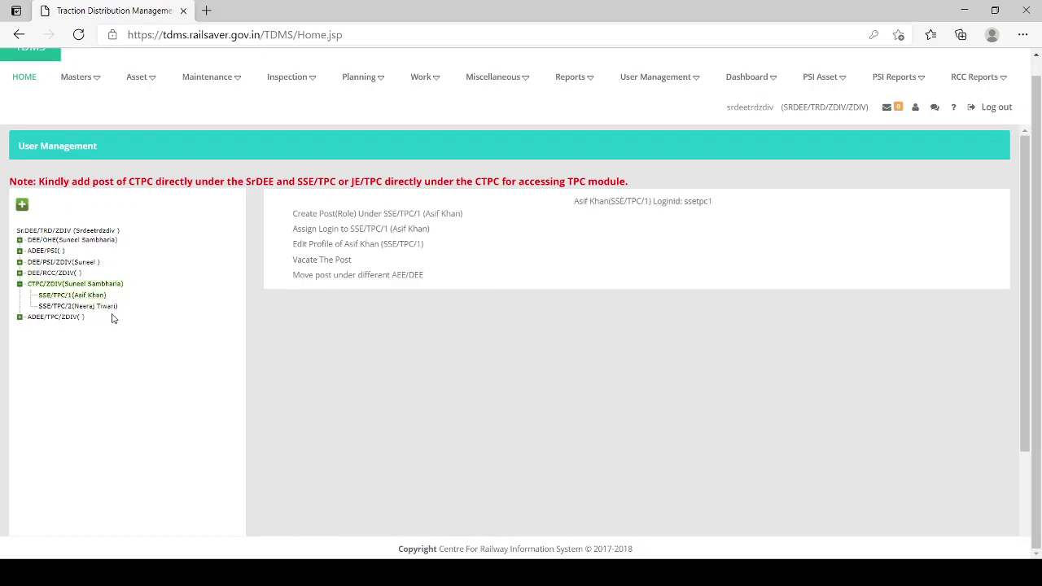
{"action": "double_click", "coordinate": [701, 200]}
{"action": "key", "text": "ctrl+c"}
{"action": "left_click", "coordinate": [998, 106]}
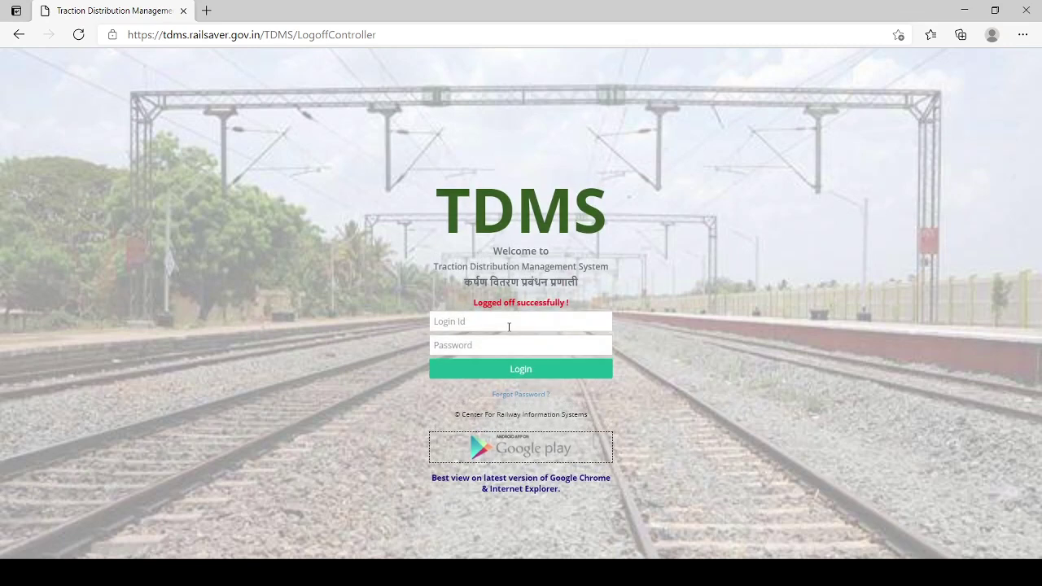
Step: Log in with the copied login ID of the SSE/TPC/1 post and its account password
{"action": "left_click", "coordinate": [509, 326]}
{"action": "key", "text": "ctrl+v"}
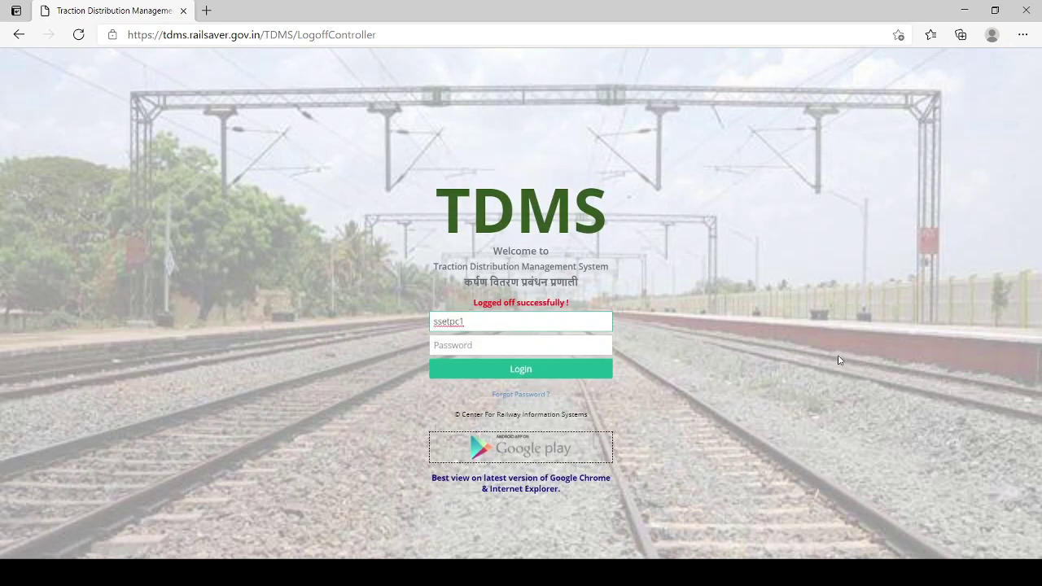
{"action": "key", "text": "Tab"}
{"action": "type", "text": "••••"}
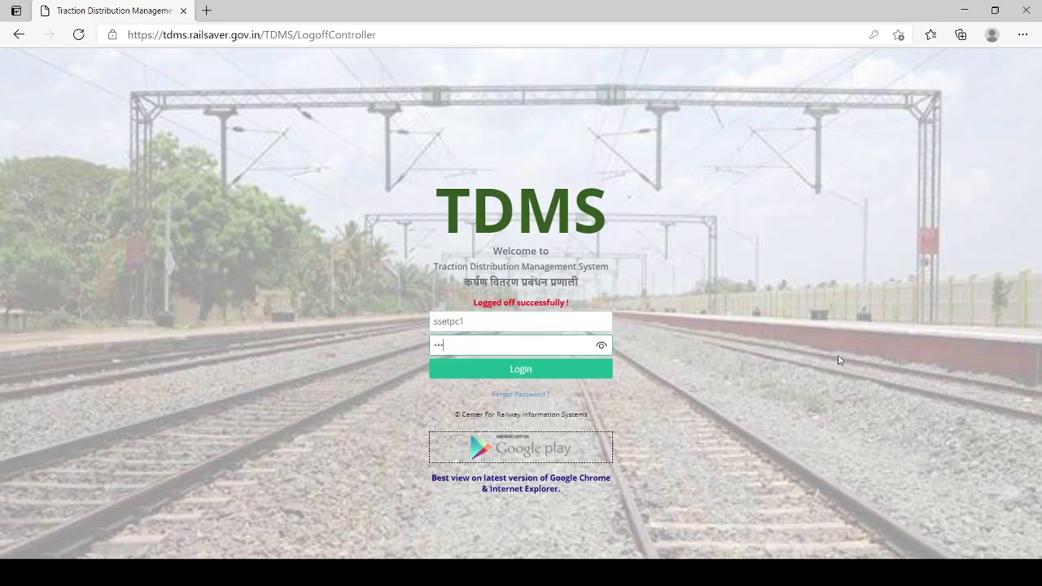
{"action": "type", "text": "••••"}
{"action": "key", "text": "Return"}
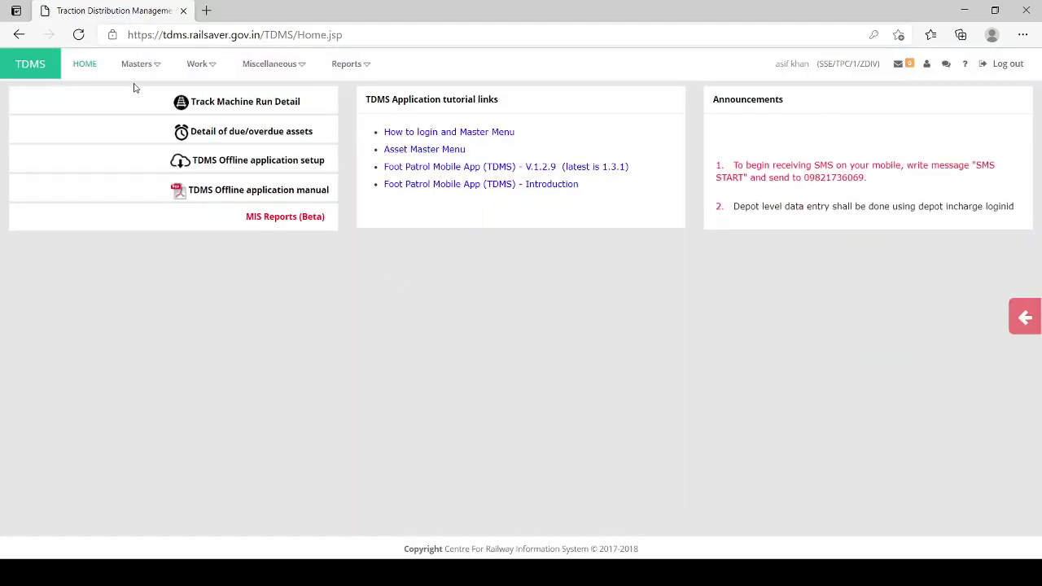
{"action": "mouse_move", "coordinate": [191, 70]}
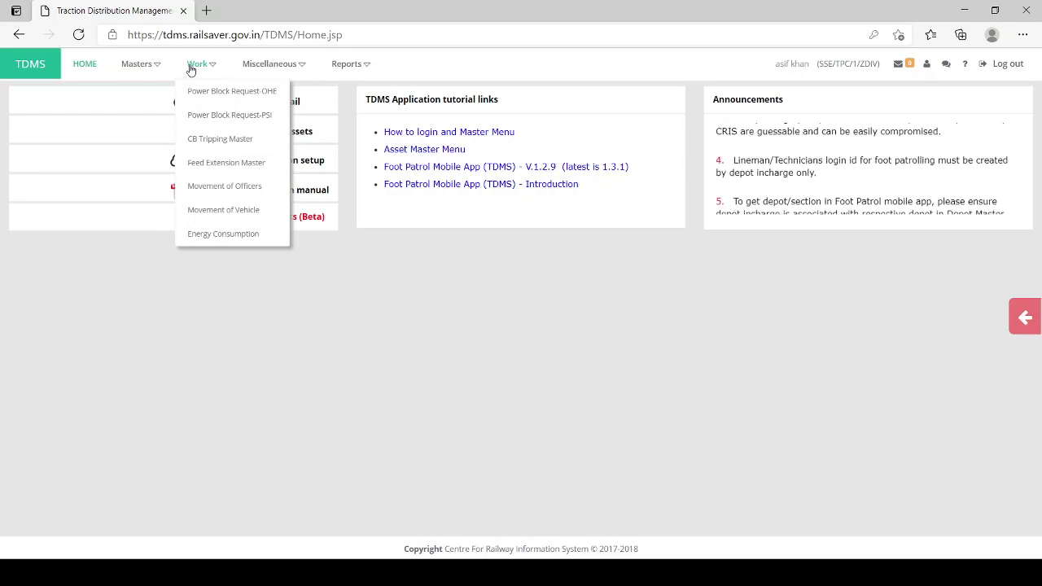
{"action": "mouse_move", "coordinate": [146, 69]}
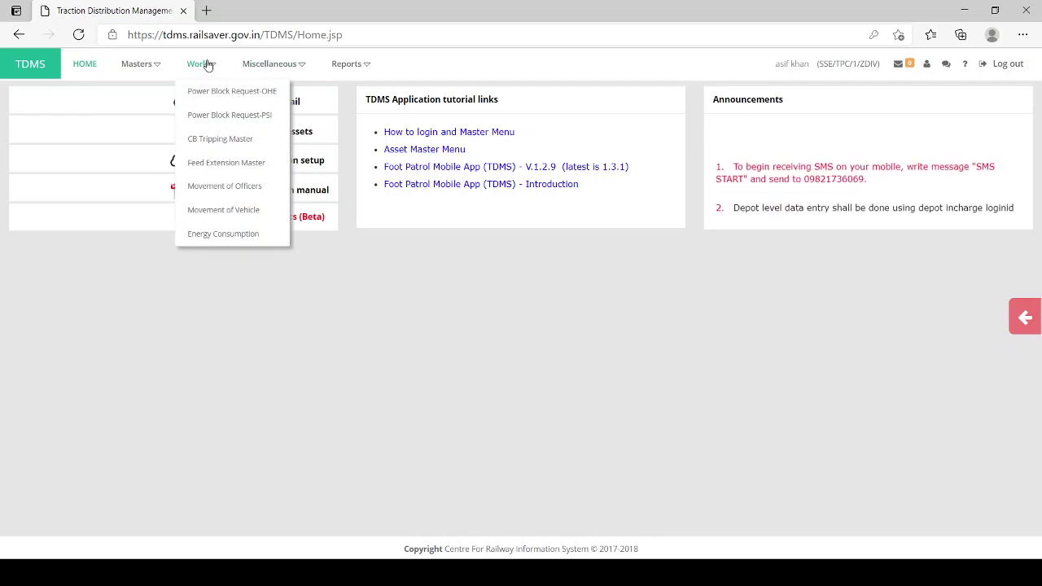
{"action": "mouse_move", "coordinate": [258, 71]}
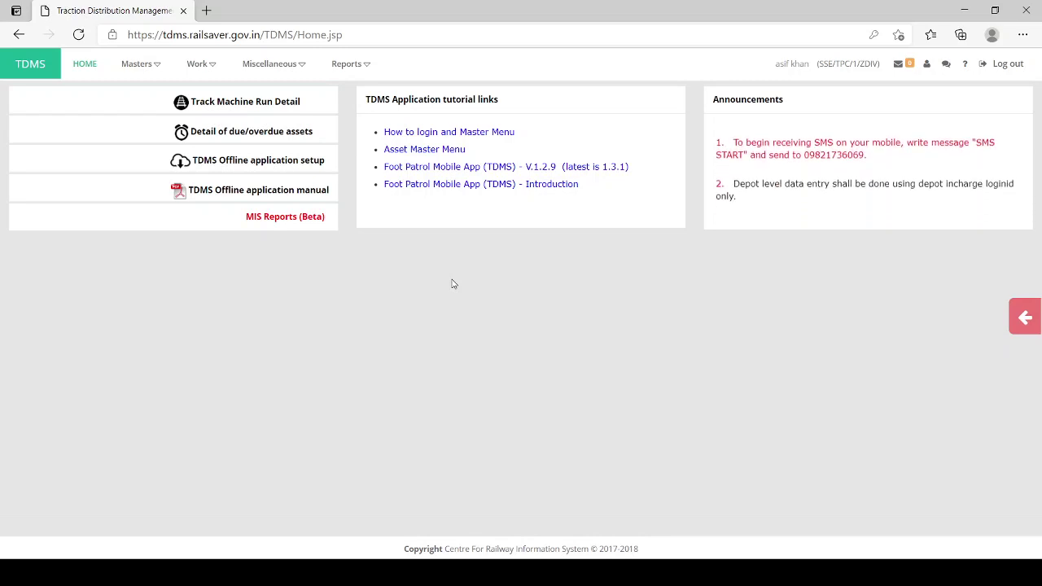
{"action": "left_click", "coordinate": [1010, 66]}
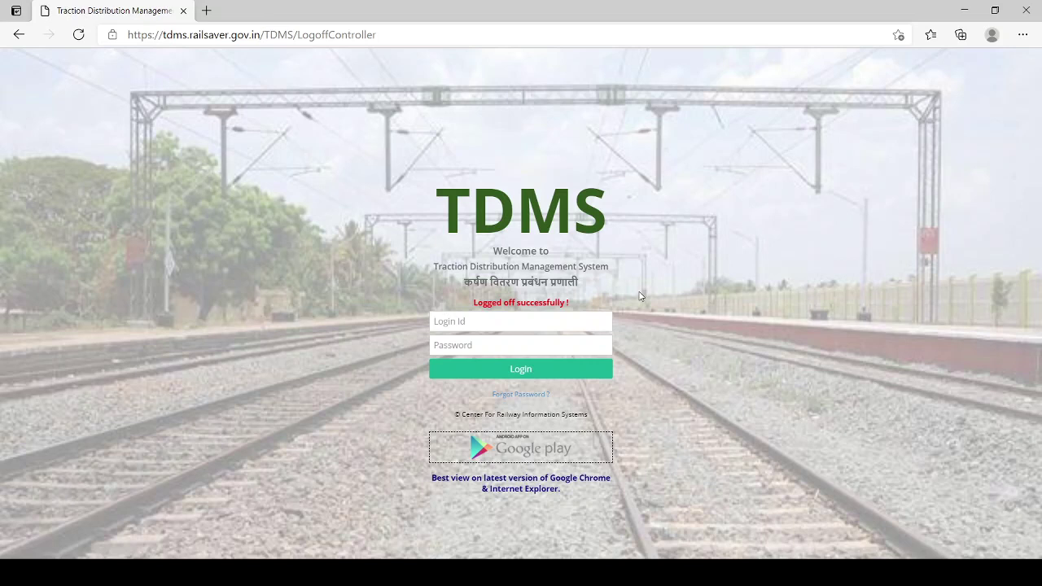
Step: Try to log in with the login ID guest01 and the account password
{"action": "left_click", "coordinate": [561, 325]}
{"action": "type", "text": "guest01"}
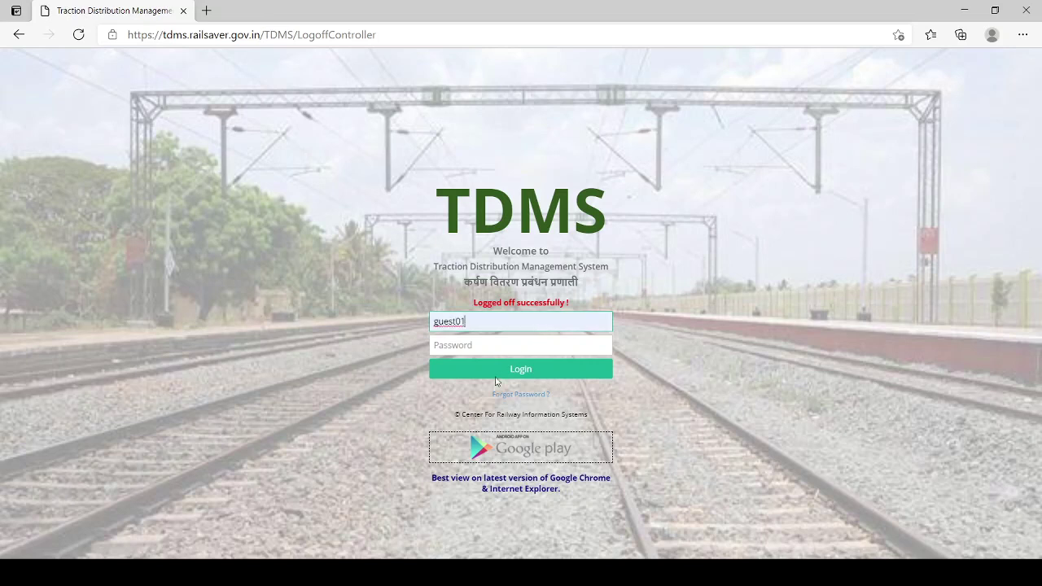
{"action": "left_click", "coordinate": [481, 345]}
{"action": "type", "text": "••••••"}
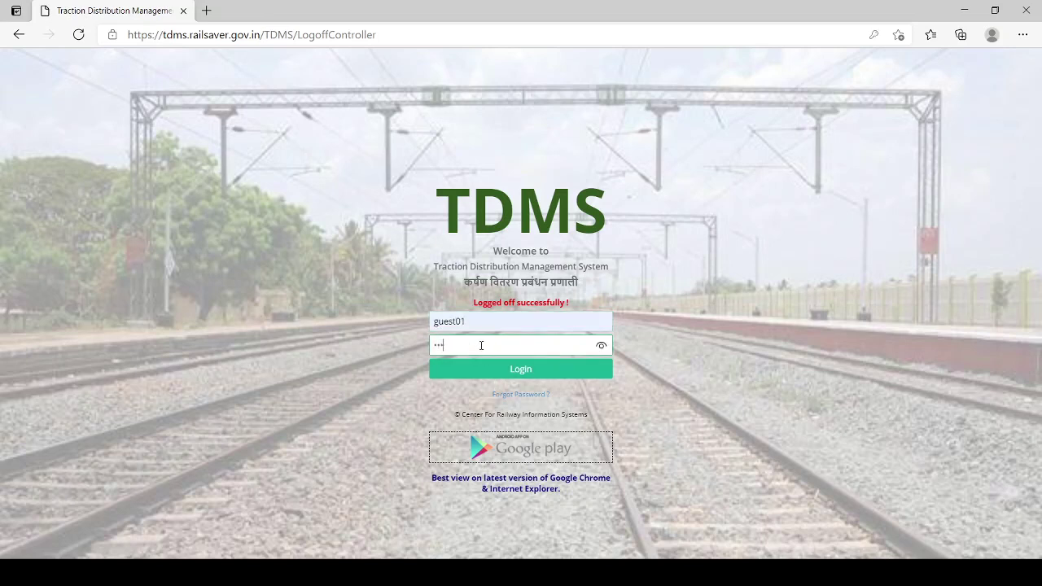
{"action": "key", "text": "Return"}
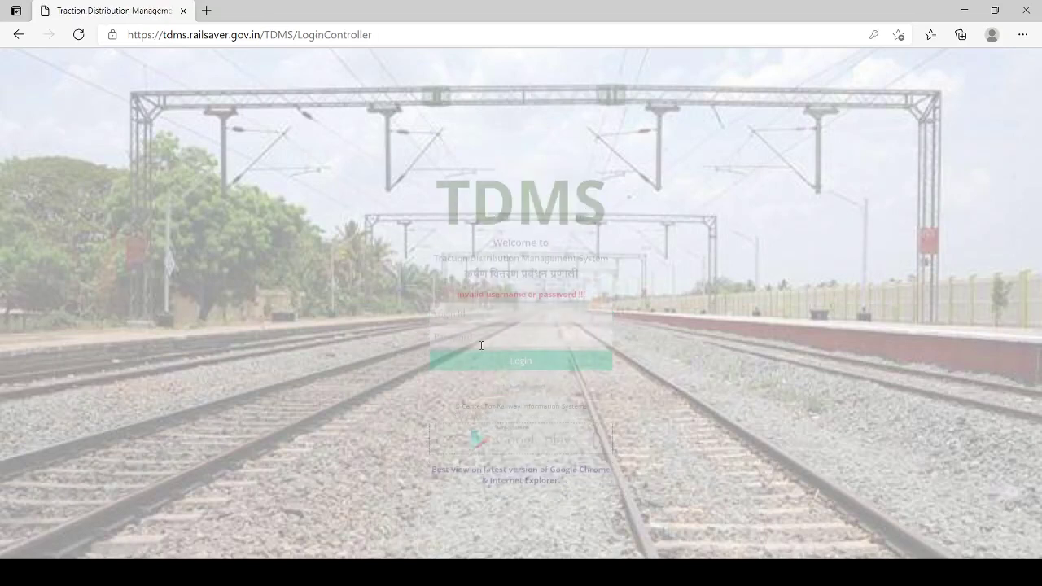
Step: Enter the login ID guest01 and the account password again and log in
{"action": "left_click", "coordinate": [456, 323]}
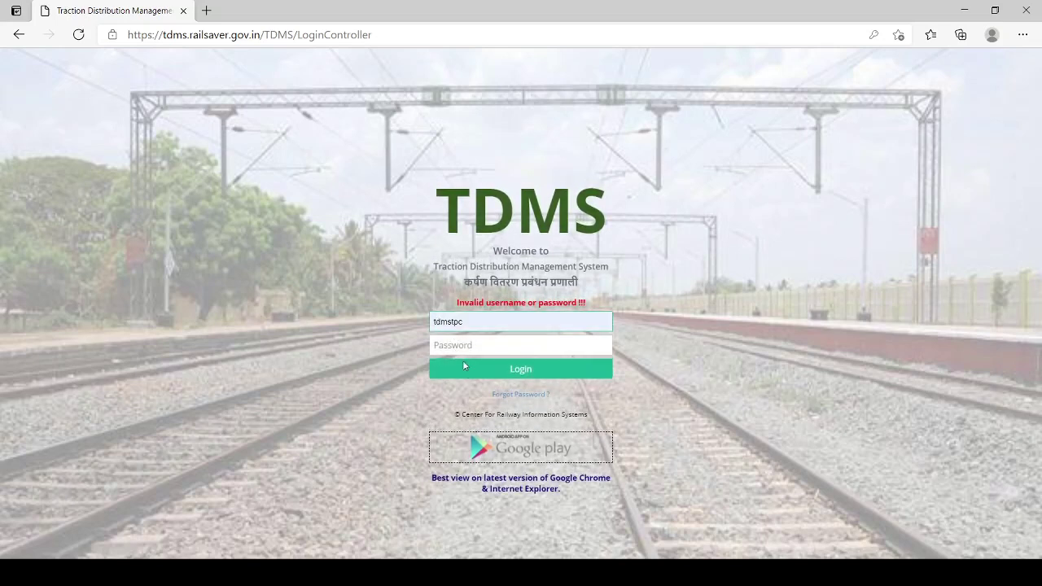
{"action": "type", "text": "guest01"}
{"action": "left_click", "coordinate": [466, 348]}
{"action": "type", "text": "•••••"}
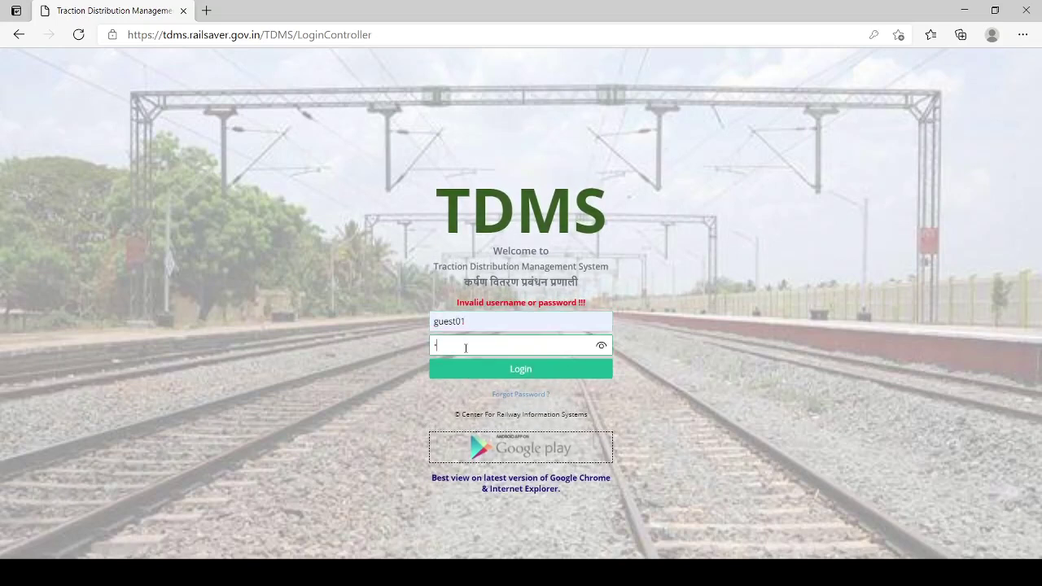
{"action": "type", "text": "•"}
{"action": "key", "text": "Return"}
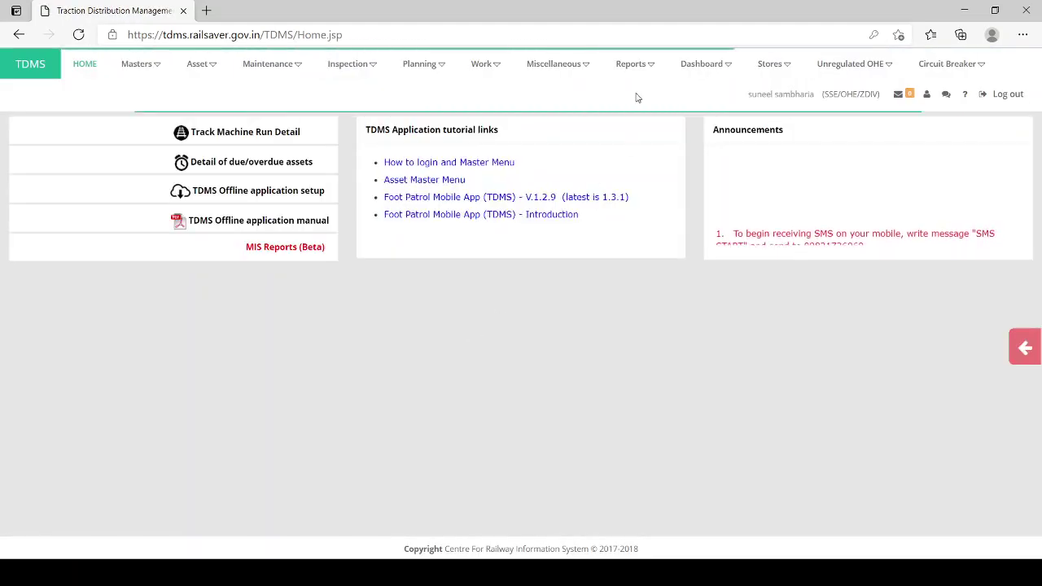
Step: Compose a new mail in the Message Center as Suggestions/Feedback to CRIS
{"action": "left_click", "coordinate": [570, 75]}
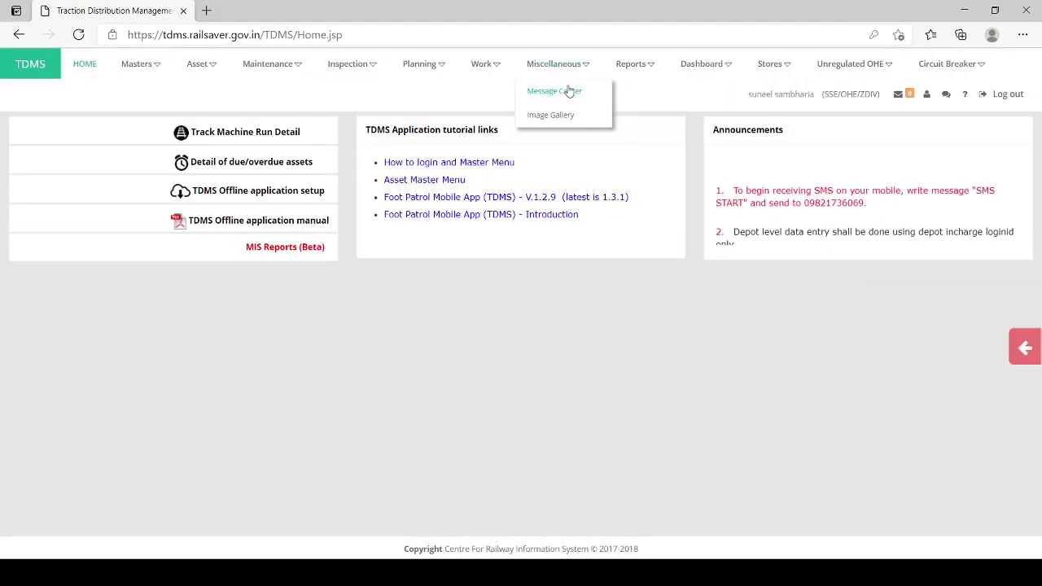
{"action": "left_click", "coordinate": [570, 91]}
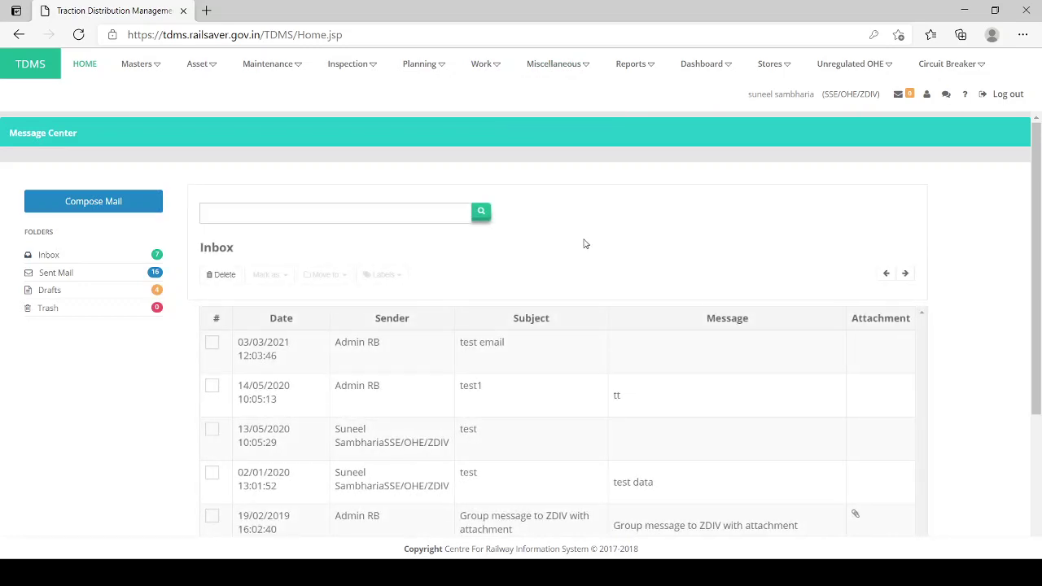
{"action": "left_click", "coordinate": [114, 210]}
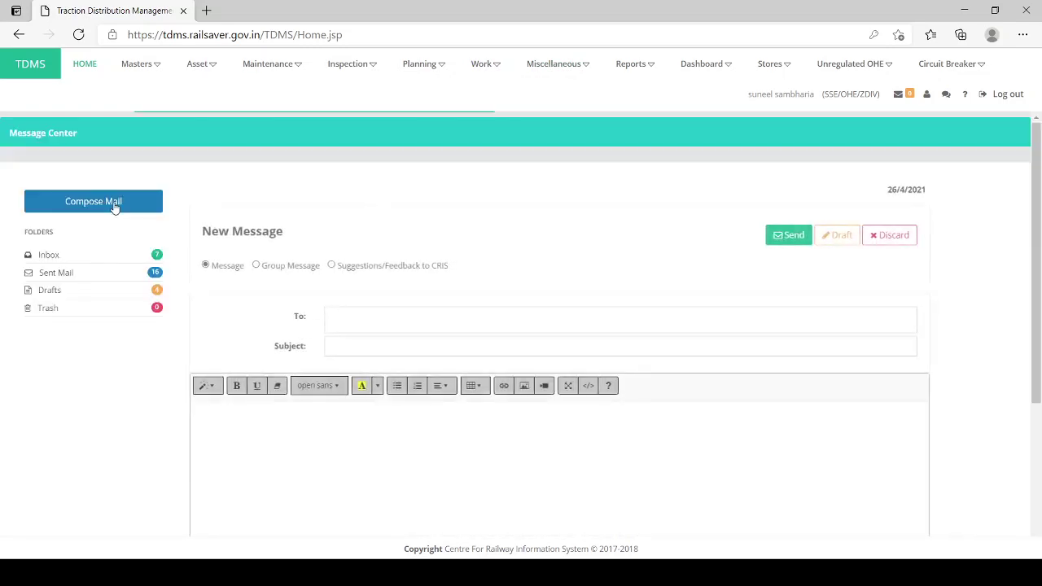
{"action": "left_click", "coordinate": [329, 266]}
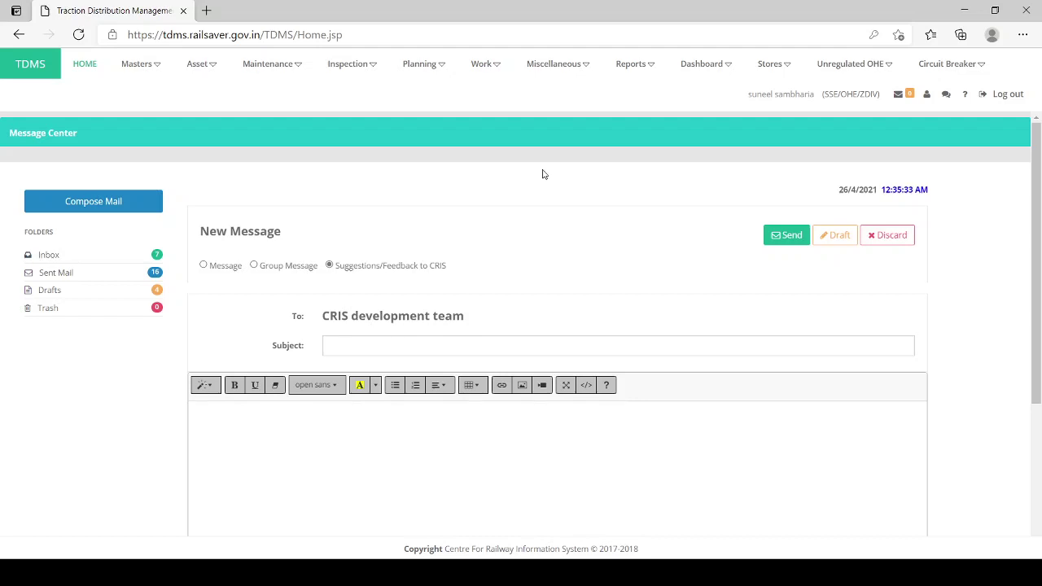
Step: Review the subject, message body and attachment fields of the feedback message and log out without sending it
{"action": "left_click", "coordinate": [431, 351]}
{"action": "left_click", "coordinate": [345, 424]}
{"action": "scroll", "coordinate": [477, 459], "scroll_direction": "down", "scroll_amount": 3}
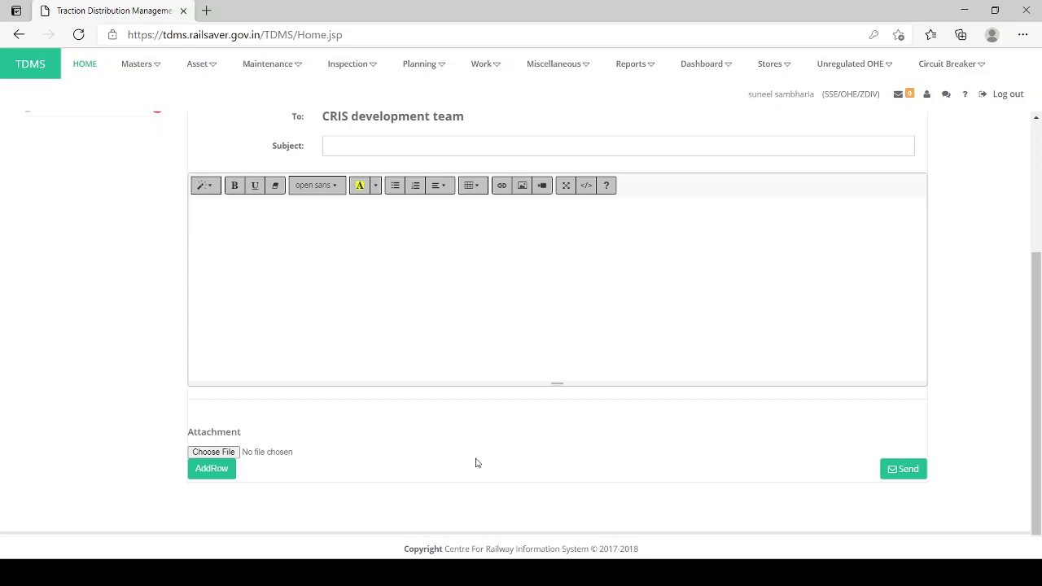
{"action": "left_click", "coordinate": [213, 453]}
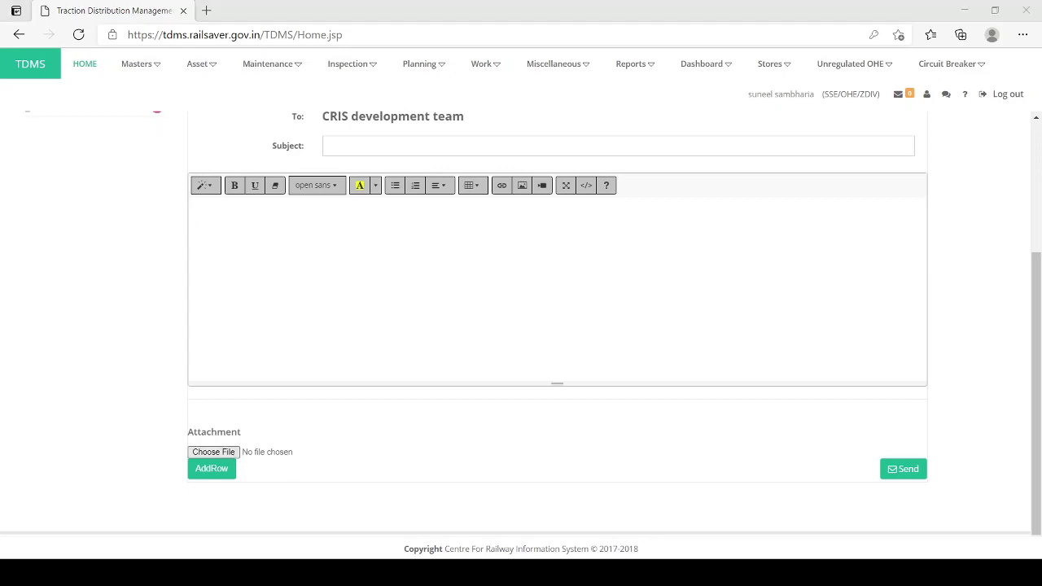
{"action": "left_click", "coordinate": [530, 409]}
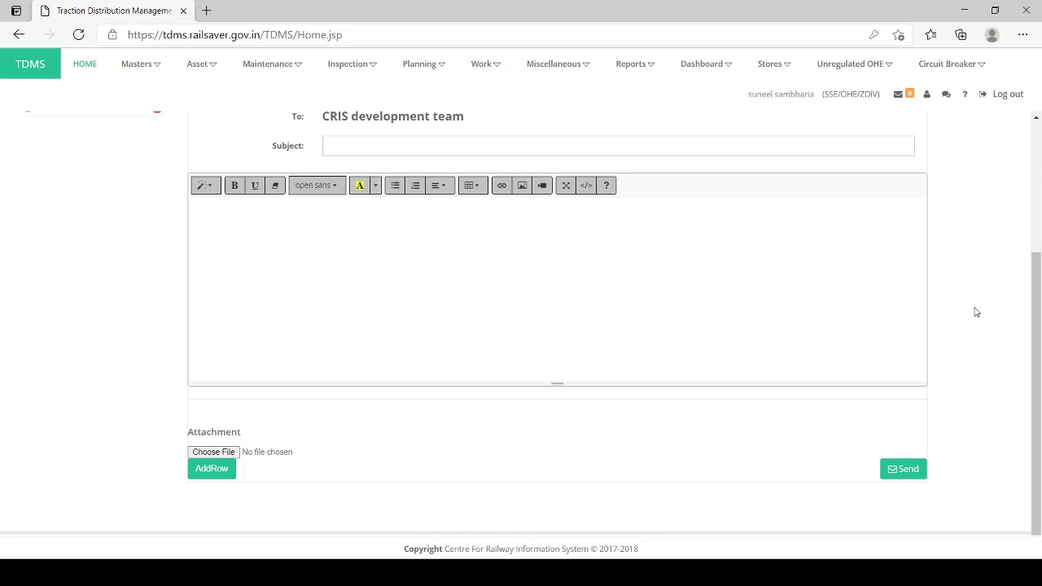
{"action": "scroll", "coordinate": [976, 313], "scroll_direction": "up", "scroll_amount": 3}
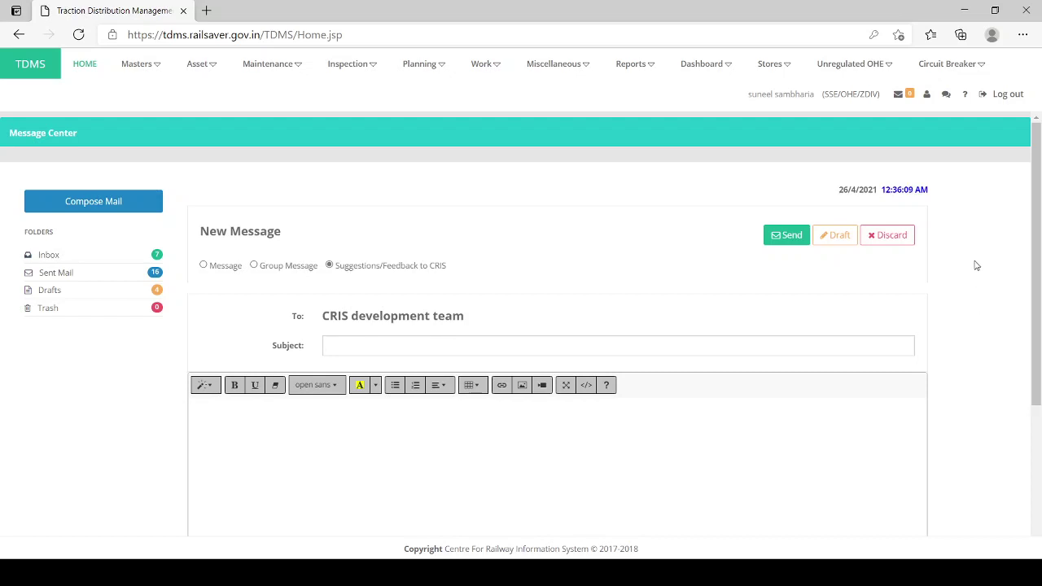
{"action": "left_click", "coordinate": [1004, 94]}
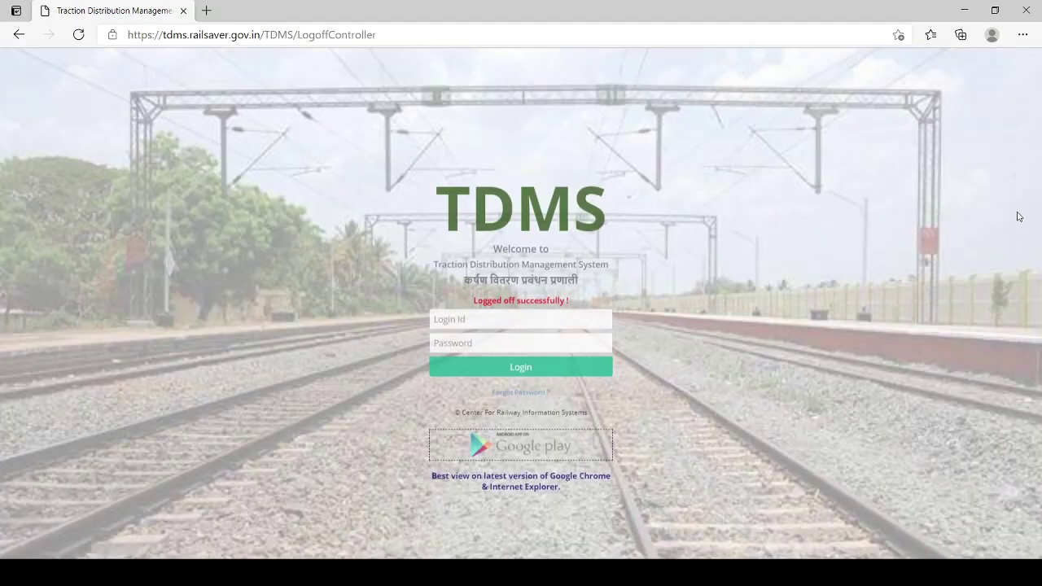